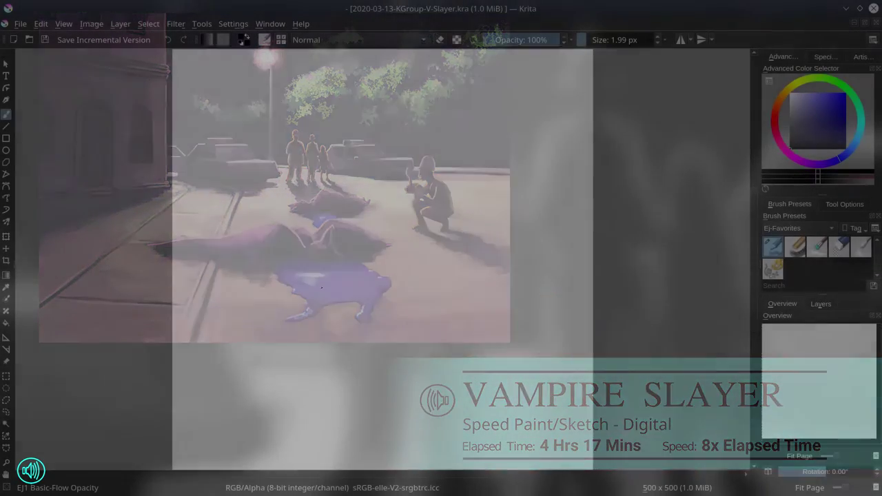
Step: Sketch a long horizontal line and the angled road edge lines, erasing and redrawing them darker
left_click_drag(381, 277, 558, 289)
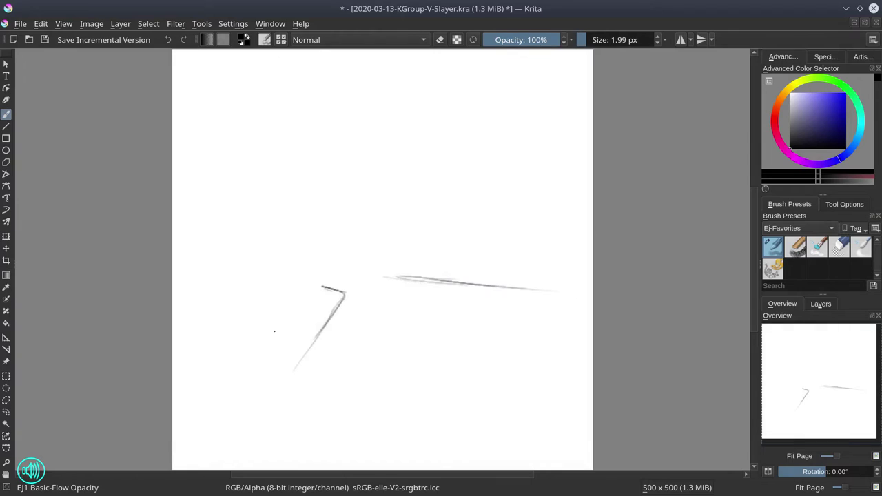
left_click_drag(287, 308, 246, 345)
left_click_drag(343, 296, 302, 376)
key("e")
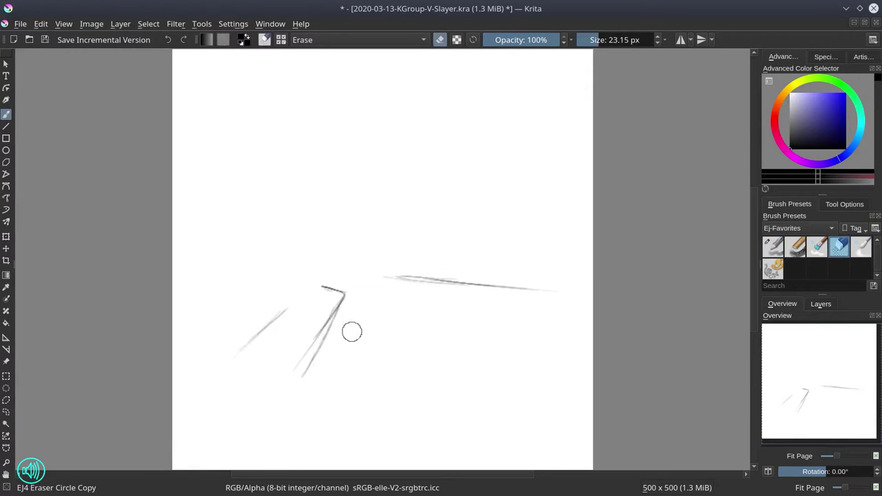
left_click_drag(318, 335, 298, 369)
key("/")
mouse_move(218, 362)
left_mouse_down()
mouse_move(307, 289)
mouse_move(344, 297)
mouse_move(303, 378)
left_mouse_up()
key("/")
left_click_drag(335, 307, 305, 365)
left_click_drag(248, 353, 283, 313)
key("/")
mouse_move(344, 297)
left_mouse_down()
mouse_move(310, 387)
mouse_move(315, 343)
mouse_move(341, 295)
left_mouse_up()
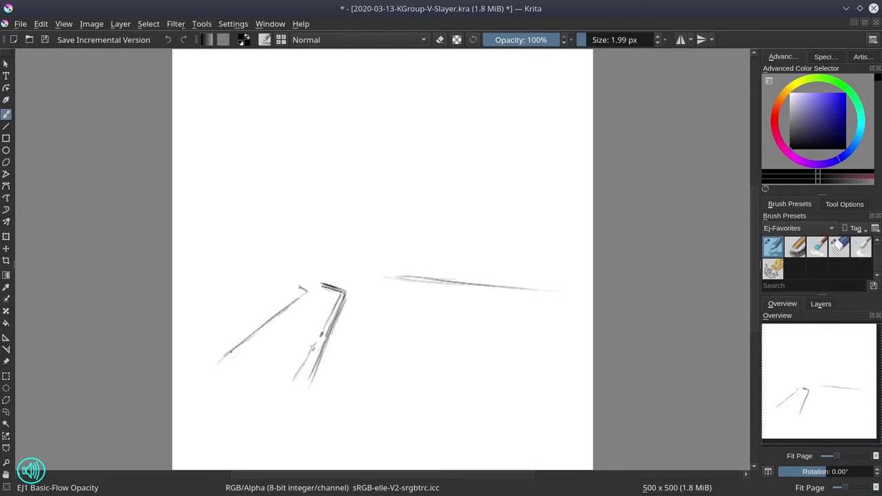
Step: Darken the right horizontal line and add ground lines left of the road
mouse_move(219, 357)
left_mouse_down()
mouse_move(279, 310)
mouse_move(264, 341)
mouse_move(306, 340)
left_mouse_up()
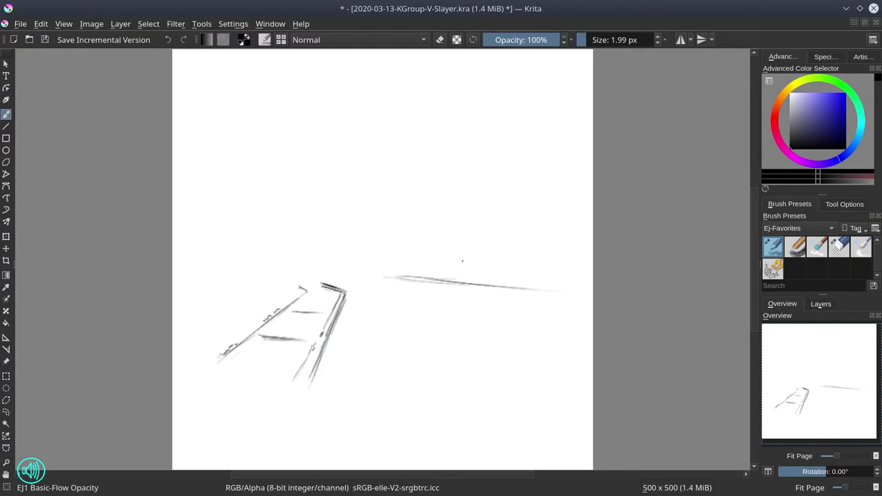
left_click_drag(396, 274, 555, 285)
mouse_move(413, 277)
left_mouse_down()
mouse_move(555, 289)
mouse_move(486, 283)
left_mouse_up()
key("e")
key("e")
mouse_move(452, 280)
left_mouse_down()
mouse_move(571, 292)
mouse_move(411, 275)
left_mouse_up()
mouse_move(181, 307)
left_mouse_down()
mouse_move(263, 303)
mouse_move(185, 295)
mouse_move(288, 295)
mouse_move(292, 285)
left_mouse_up()
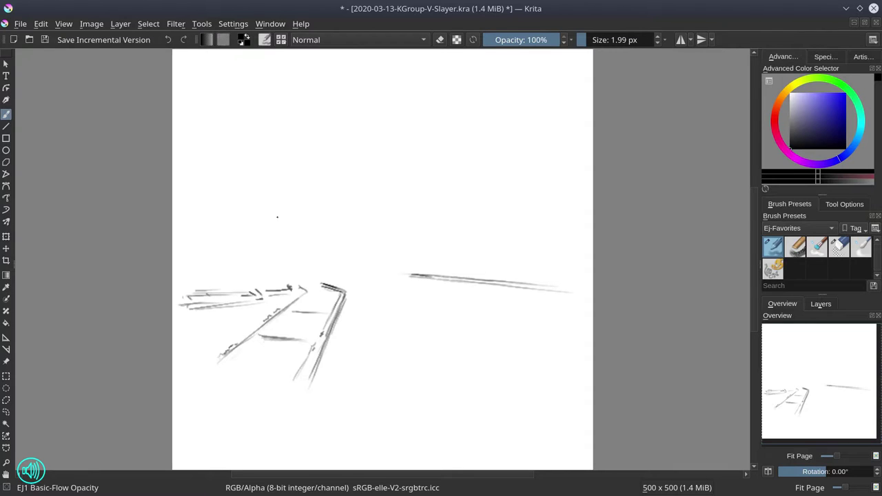
mouse_move(287, 245)
left_mouse_down()
mouse_move(286, 186)
mouse_move(285, 267)
left_mouse_up()
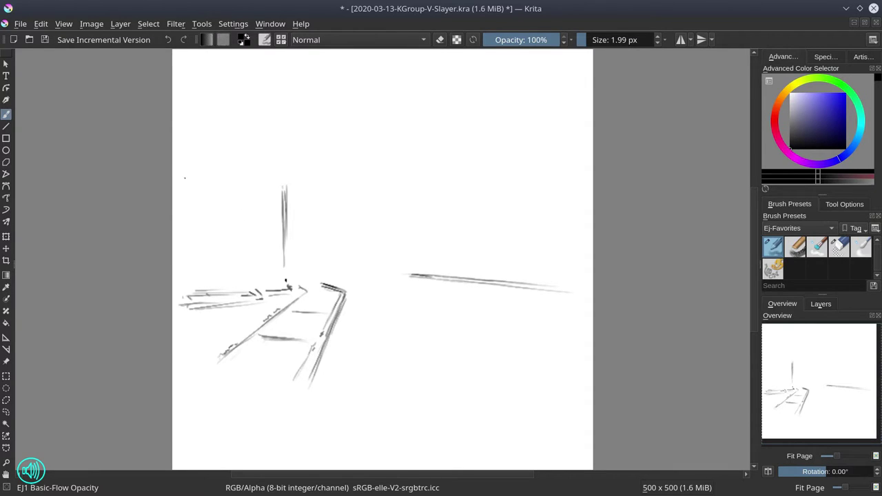
Step: Sketch the building's roof edge, the lamppost with its diamond mark, and the arched doorway
left_click_drag(185, 178, 265, 186)
left_click_drag(197, 74, 233, 80)
left_click_drag(282, 96, 283, 164)
left_click(284, 183)
left_click_drag(218, 257, 219, 281)
mouse_move(217, 300)
left_mouse_down()
mouse_move(216, 249)
mouse_move(233, 246)
mouse_move(241, 293)
left_mouse_up()
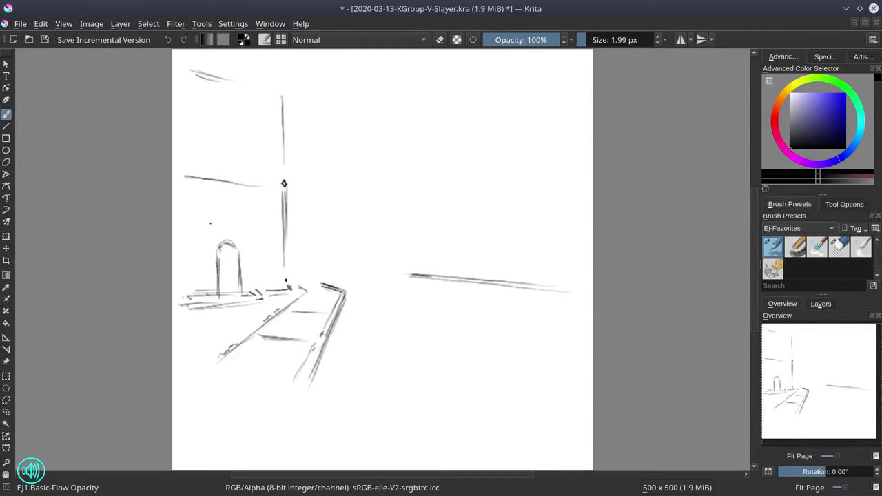
mouse_move(290, 281)
left_mouse_down()
mouse_move(346, 292)
mouse_move(306, 291)
left_mouse_up()
Step: Mirror the view, add ground marks, and draw the cornice bending down at the lamppost
key("m")
key("m")
left_click_drag(246, 292, 260, 300)
left_click_drag(206, 298, 212, 304)
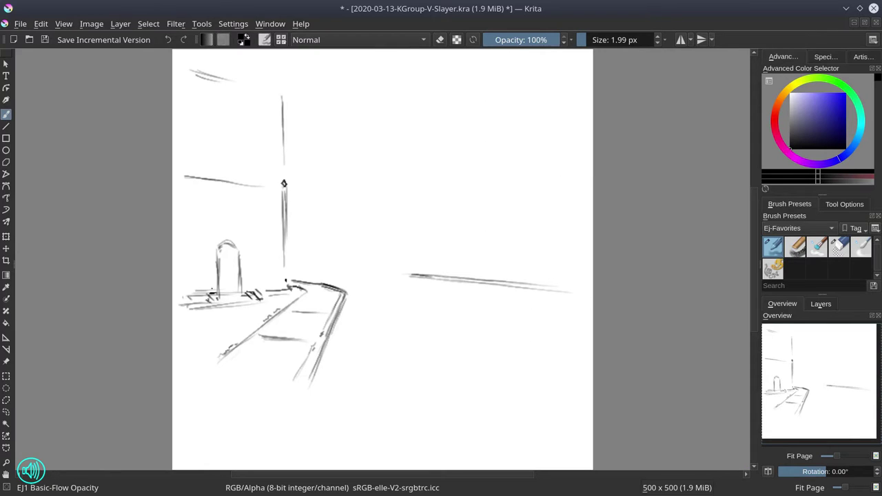
mouse_move(176, 181)
left_mouse_down()
mouse_move(282, 196)
mouse_move(179, 187)
mouse_move(254, 188)
left_mouse_up()
left_click_drag(177, 186, 288, 187)
left_click_drag(283, 187, 285, 200)
mouse_move(216, 266)
left_mouse_down()
mouse_move(239, 250)
mouse_move(242, 268)
left_mouse_up()
Step: Retrace the arched doorway taller and add a small arched window beside it
left_click_drag(217, 248, 218, 285)
left_click_drag(239, 255, 241, 280)
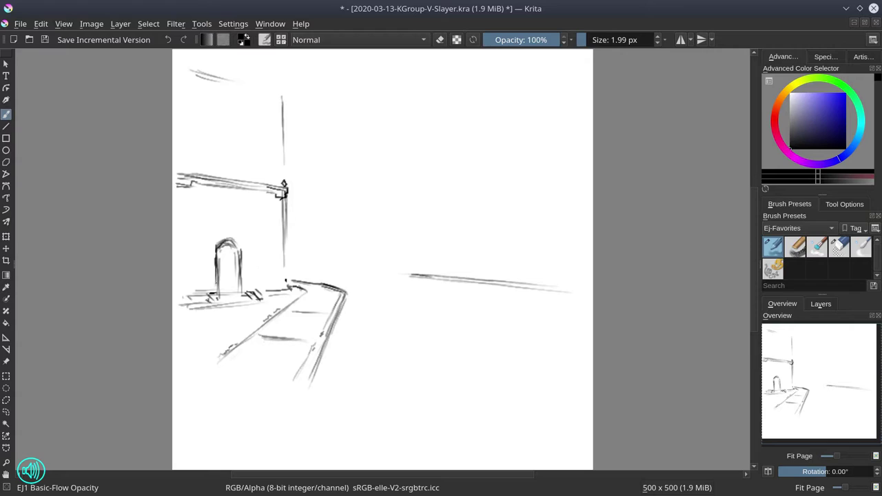
left_click_drag(261, 247, 274, 269)
left_click_drag(227, 295, 285, 288)
left_click_drag(213, 242, 216, 285)
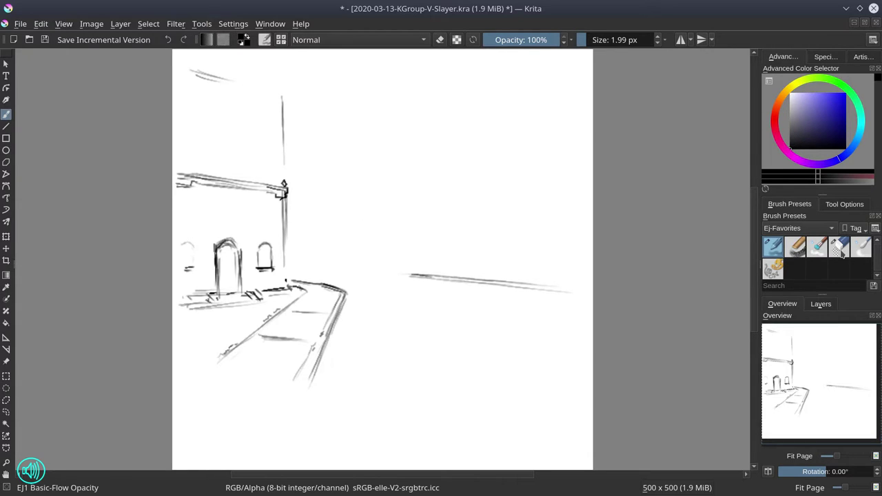
left_click(839, 248)
mouse_move(218, 240)
left_mouse_down()
mouse_move(218, 287)
mouse_move(235, 255)
left_mouse_up()
key("slash")
mouse_move(212, 292)
left_mouse_down()
mouse_move(233, 219)
mouse_move(241, 289)
left_mouse_up()
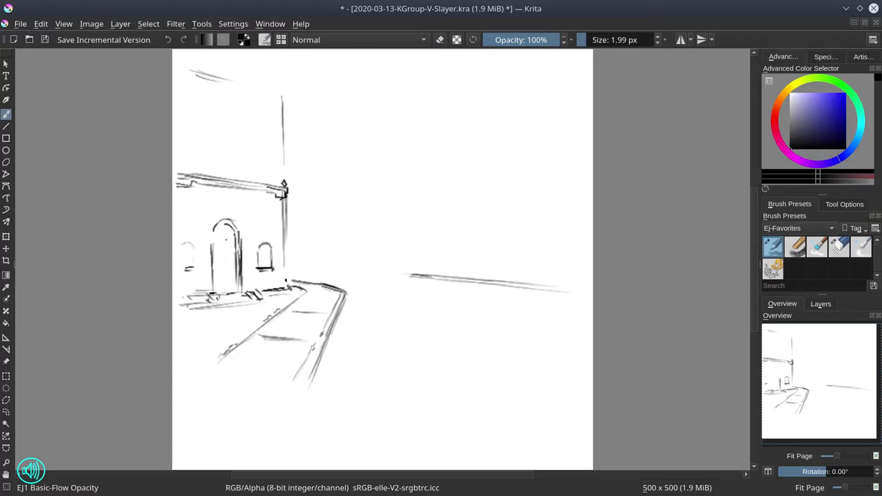
Step: Add arched windows on the building's left and a lower cornice line along the roof
left_click_drag(194, 229, 196, 257)
left_click_drag(258, 233, 270, 249)
left_click_drag(181, 248, 193, 248)
left_click_drag(196, 186, 287, 201)
mouse_move(291, 289)
left_mouse_down()
mouse_move(306, 298)
mouse_move(347, 289)
mouse_move(318, 389)
left_mouse_up()
Step: Redraw the road's right edge and corner and add a lane line across the road
mouse_move(353, 298)
left_mouse_down()
mouse_move(322, 386)
mouse_move(293, 382)
mouse_move(326, 353)
left_mouse_up()
key("slash")
key("slash")
left_click_drag(342, 314, 310, 388)
left_click_drag(342, 334, 321, 395)
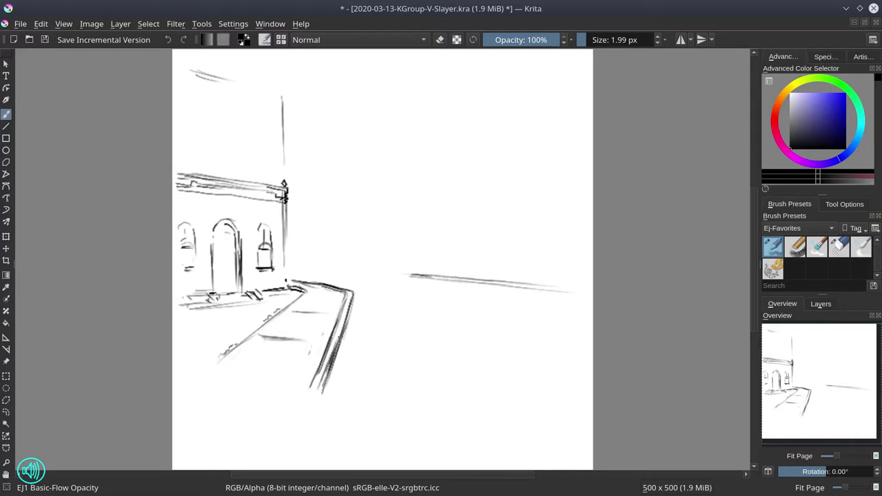
left_click_drag(300, 341, 323, 344)
Step: Draw the building's upper roof line and erase the stray long line on the right
scroll(291, 265, "down", 1)
mouse_move(188, 75)
left_mouse_down()
mouse_move(215, 94)
mouse_move(264, 101)
left_mouse_up()
left_click_drag(273, 104, 281, 104)
mouse_move(185, 77)
left_mouse_down()
mouse_move(248, 86)
mouse_move(285, 108)
left_mouse_up()
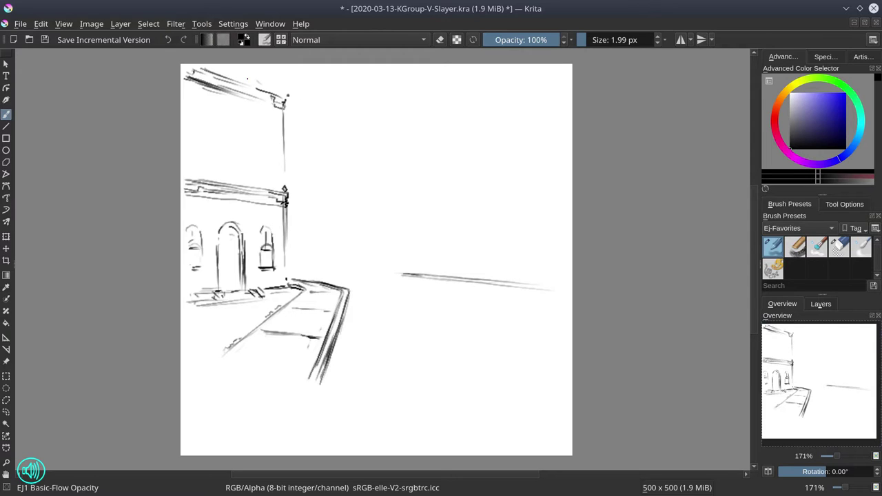
key("slash")
left_click_drag(401, 274, 575, 291)
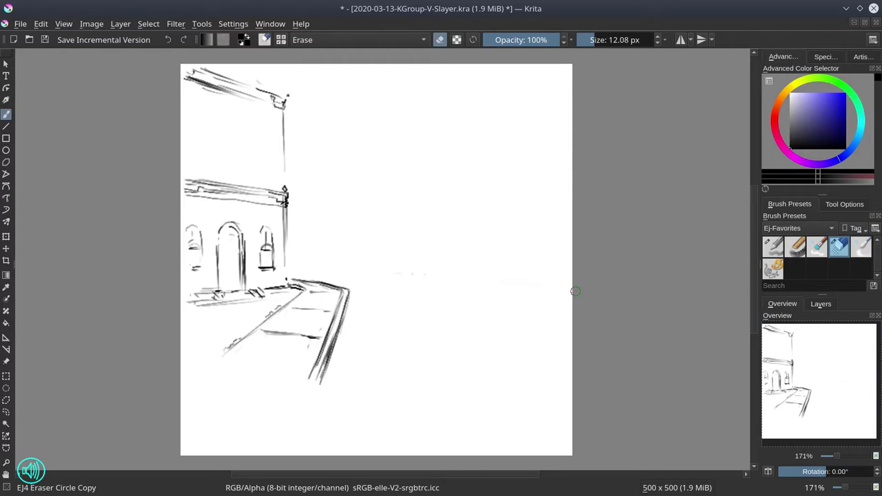
Step: Sketch a parked car beside the road, lasso it, and stretch it taller with a transform
key("slash")
mouse_move(315, 252)
left_mouse_down()
mouse_move(315, 261)
mouse_move(329, 250)
mouse_move(373, 263)
mouse_move(357, 249)
mouse_move(325, 251)
mouse_move(381, 272)
left_mouse_up()
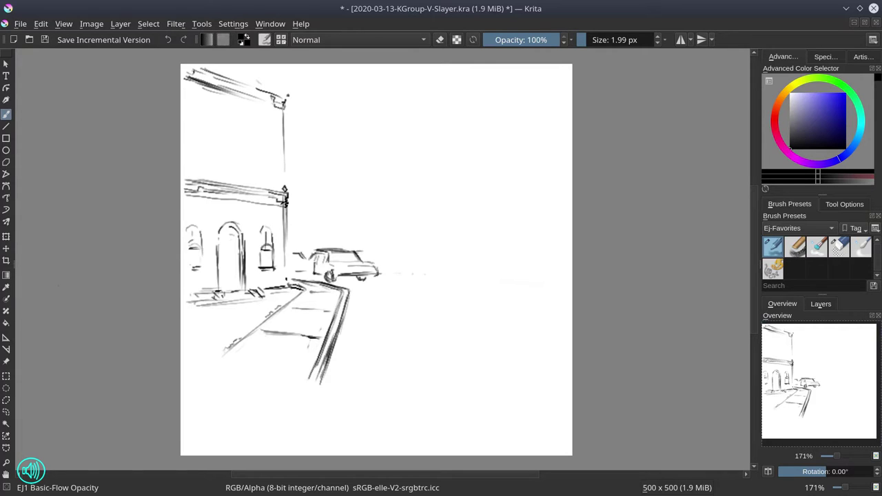
left_click(6, 400)
left_click(291, 284)
left_click(297, 254)
left_click(403, 266)
double_click(399, 288)
key("ctrl+t")
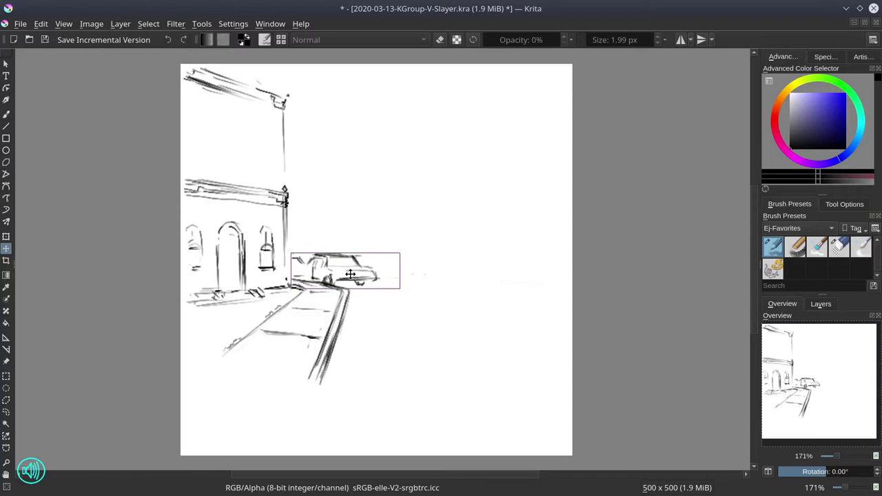
left_click_drag(345, 254, 345, 245)
key("Return")
key("b")
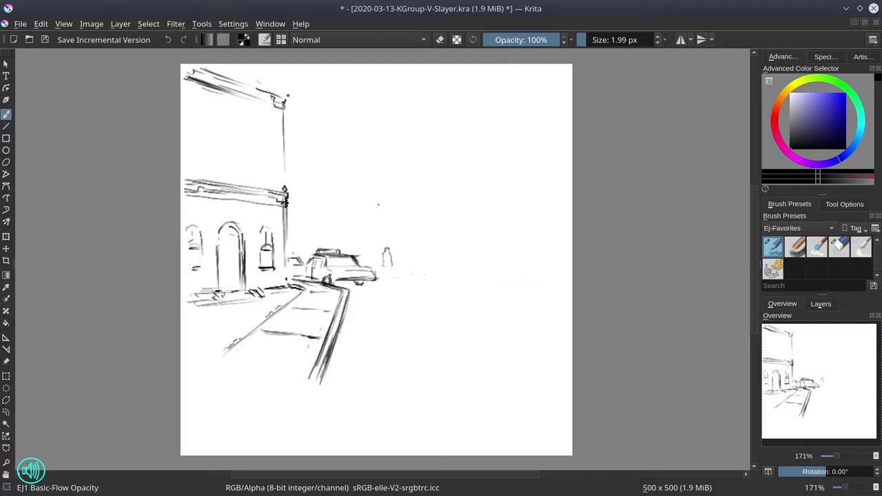
Step: Lasso the car and standing figure together and scale them up with Ctrl+T
key("e")
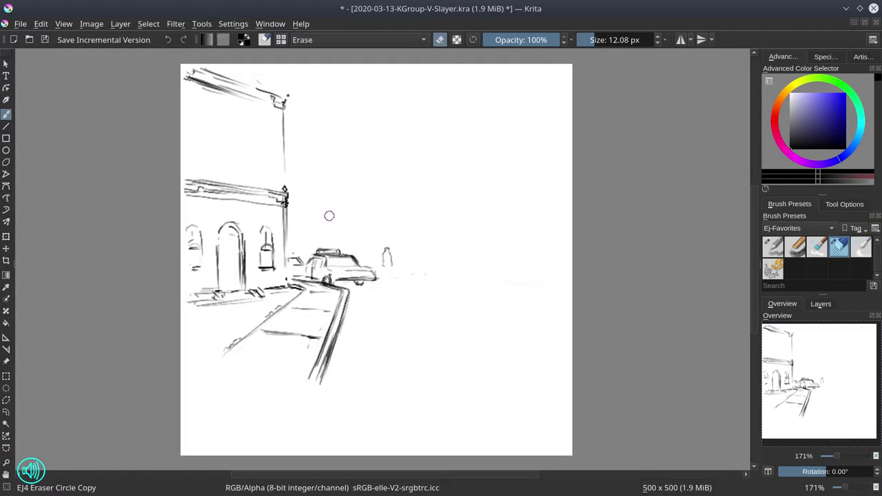
key("e")
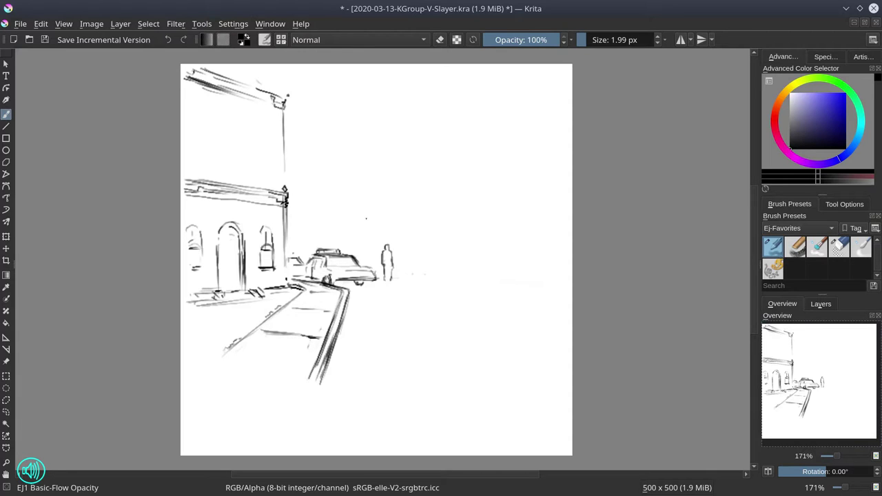
left_click(6, 400)
mouse_move(419, 285)
left_mouse_down()
mouse_move(303, 283)
mouse_move(352, 231)
mouse_move(421, 279)
left_mouse_up()
key("ctrl+t")
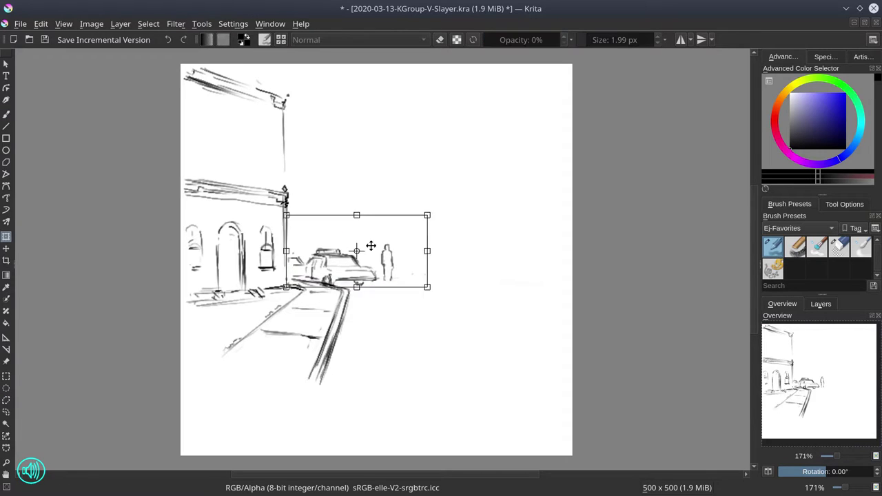
left_click_drag(427, 215, 441, 208)
key("Return")
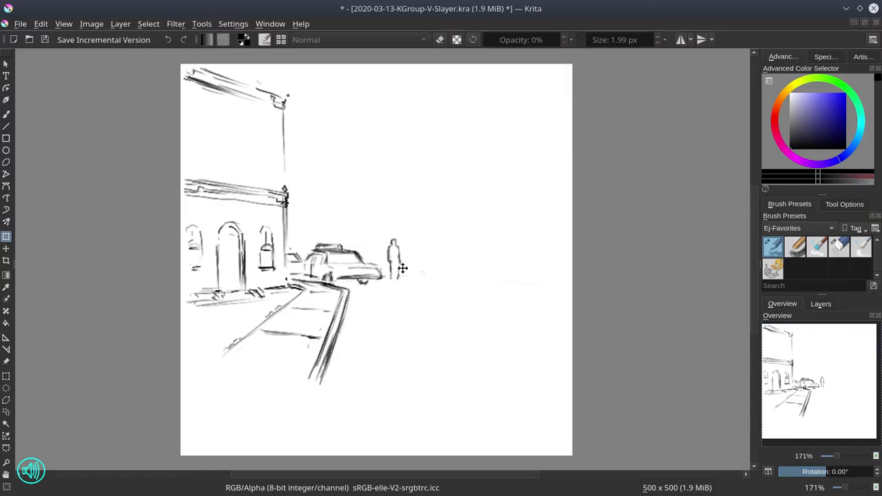
Step: Save the sketch and mirror the view to check the proportions
left_click(45, 40)
key("b")
left_click(839, 246)
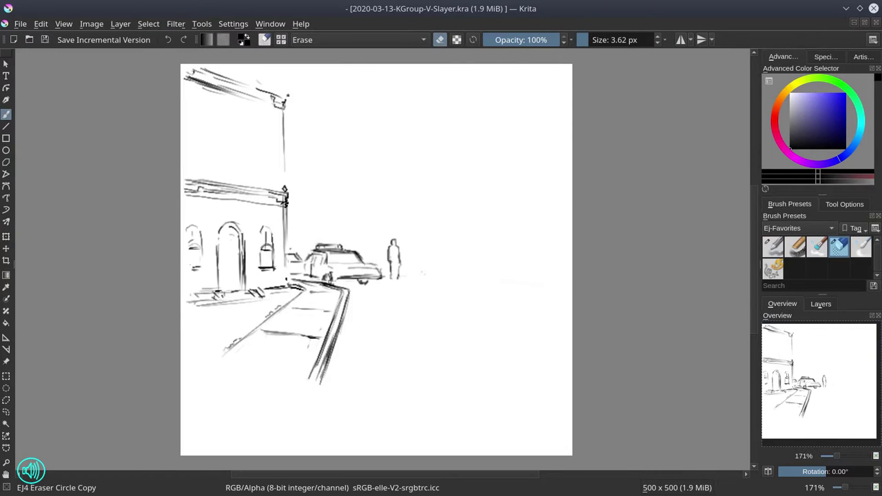
key("m")
key("/")
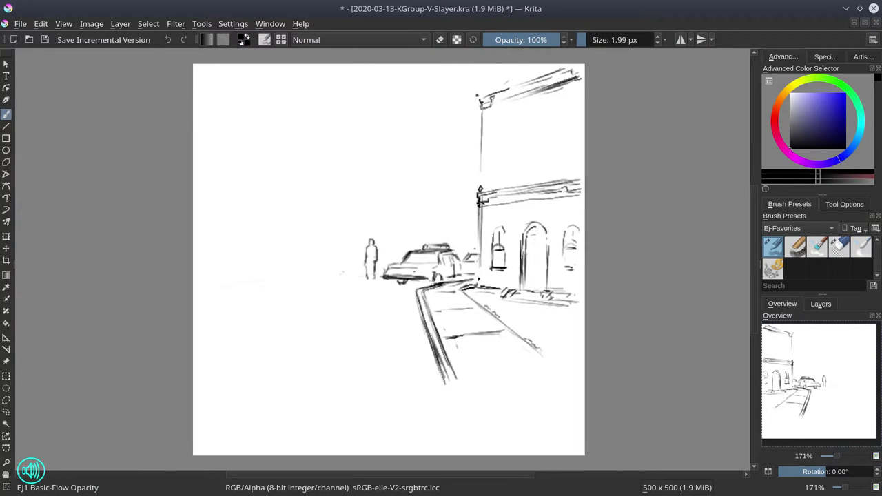
Step: Add a stroke at the car's front and re-stroke the lamppost and arch lines
left_click_drag(440, 252, 440, 264)
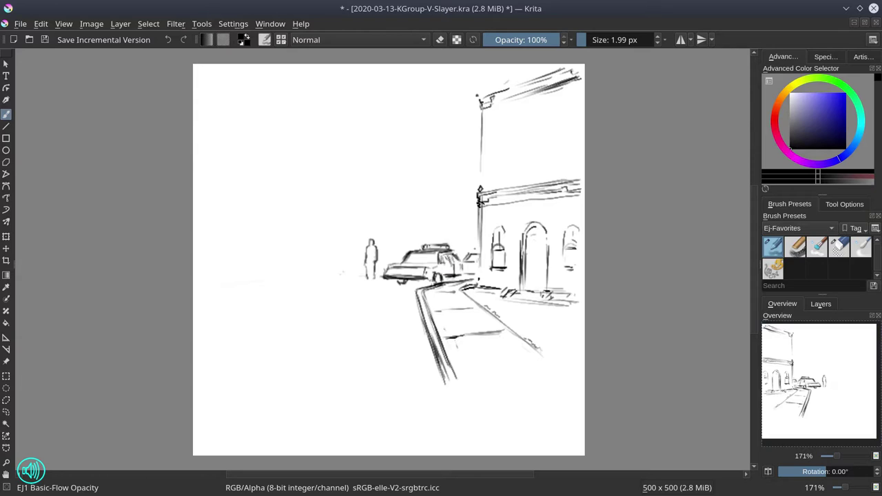
left_click_drag(478, 209, 478, 271)
left_click_drag(520, 234, 521, 277)
left_click_drag(548, 232, 547, 280)
left_click_drag(477, 109, 478, 188)
Step: Lasso the building section, stretch it rightward with a transform, and save with Ctrl+S
left_click(6, 376)
left_click_drag(644, 339, 538, 67)
left_click_drag(537, 314, 503, 71)
left_click_drag(513, 303, 486, 93)
key("ctrl+t")
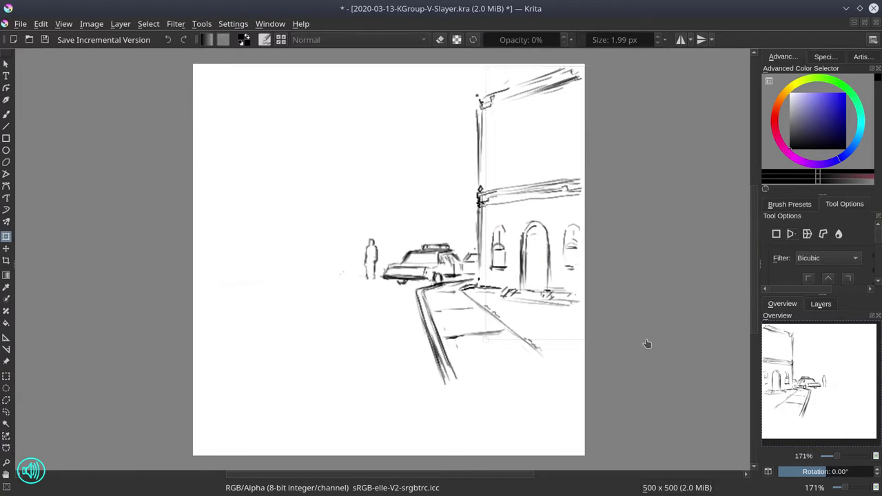
left_click_drag(646, 345, 674, 347)
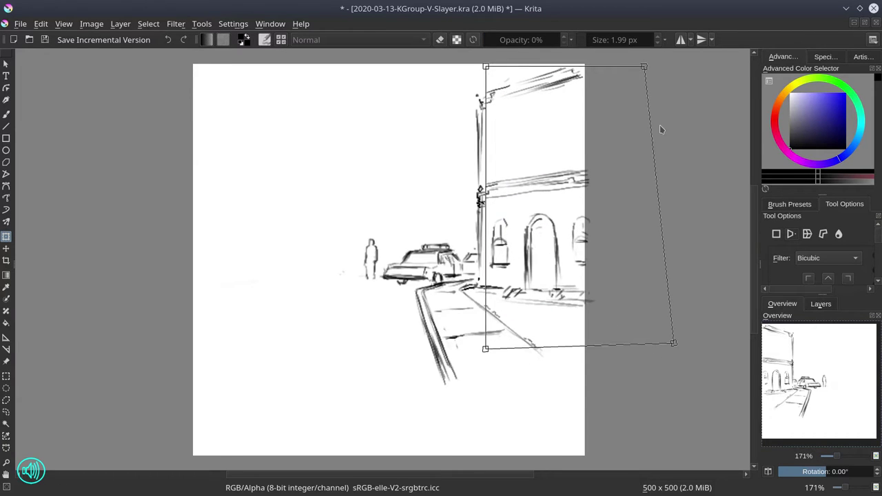
key("Return")
key("ctrl+s")
Step: Redraw the building's arches and windows, adding vertical lines and base lines at its foot
key("b")
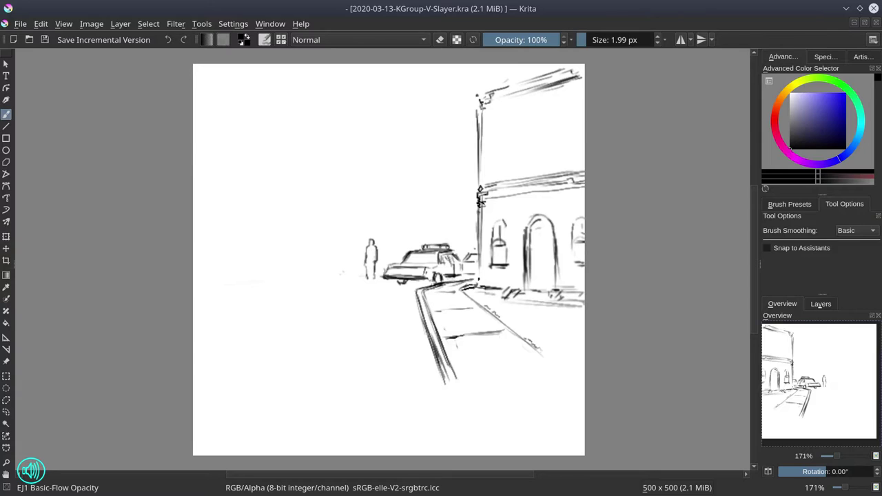
key("e")
key("/")
mouse_move(491, 230)
left_mouse_down()
mouse_move(491, 256)
mouse_move(510, 270)
left_mouse_up()
left_click_drag(572, 226, 573, 265)
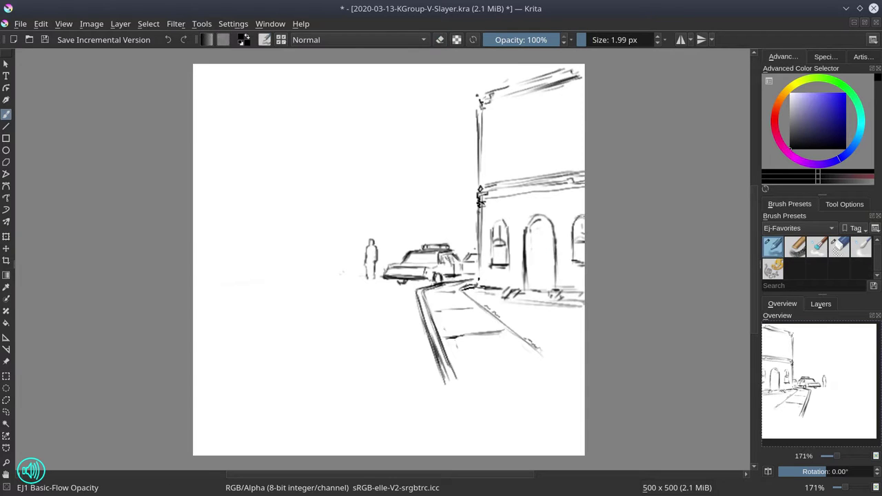
left_click_drag(493, 224, 504, 219)
mouse_move(524, 250)
left_mouse_down()
mouse_move(541, 213)
mouse_move(549, 216)
left_mouse_up()
left_click_drag(550, 218, 554, 267)
left_click_drag(524, 225, 524, 289)
left_click_drag(554, 262, 554, 293)
left_click_drag(520, 293, 556, 302)
left_click_drag(480, 287, 507, 293)
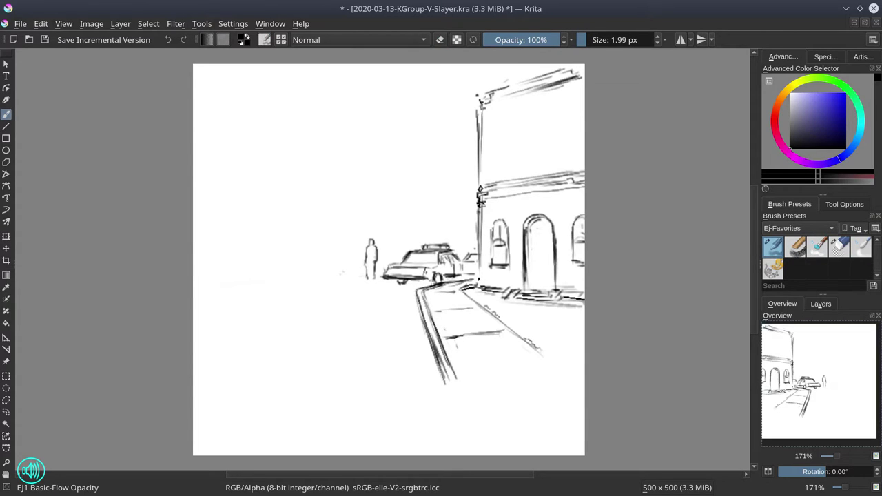
Step: Outline a row of upper-floor windows, reinforce them, and add a diagonal cornice along the roof
left_click_drag(498, 156, 497, 134)
mouse_move(496, 161)
left_mouse_down()
mouse_move(508, 159)
mouse_move(513, 120)
mouse_move(514, 149)
left_mouse_up()
left_click_drag(571, 134, 584, 98)
left_click_drag(573, 146, 584, 145)
mouse_move(532, 153)
left_mouse_down()
mouse_move(549, 150)
mouse_move(532, 120)
left_mouse_up()
left_click_drag(532, 117, 546, 108)
left_click_drag(548, 110, 549, 148)
left_click_drag(514, 119, 512, 153)
left_click_drag(538, 118, 539, 146)
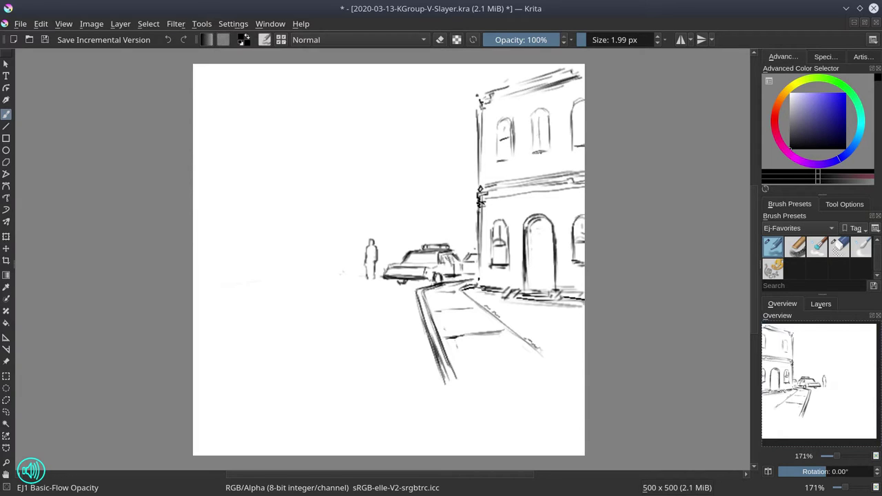
left_click_drag(558, 69, 474, 91)
Step: Sketch a second figure beside the pedestrian, then select the three figures for transforming
scroll(357, 286, "up", 3)
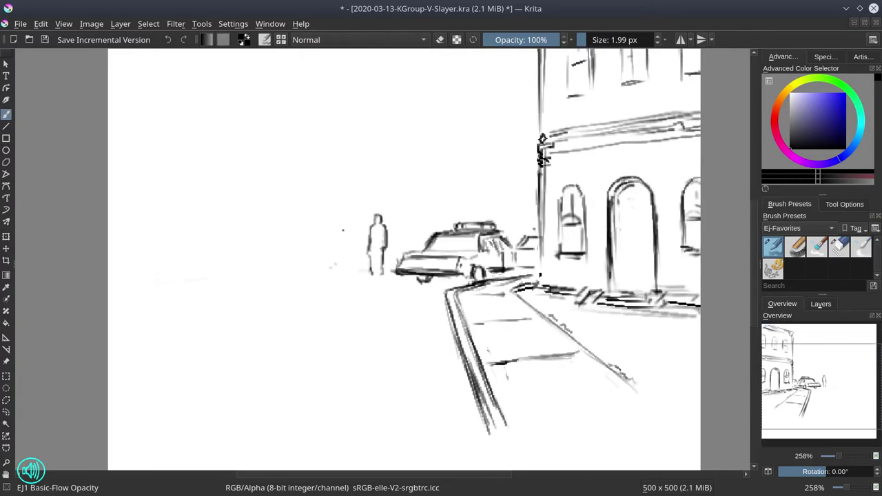
mouse_move(337, 243)
left_mouse_down()
mouse_move(348, 240)
mouse_move(326, 267)
mouse_move(361, 224)
mouse_move(365, 239)
mouse_move(353, 264)
mouse_move(363, 271)
left_mouse_up()
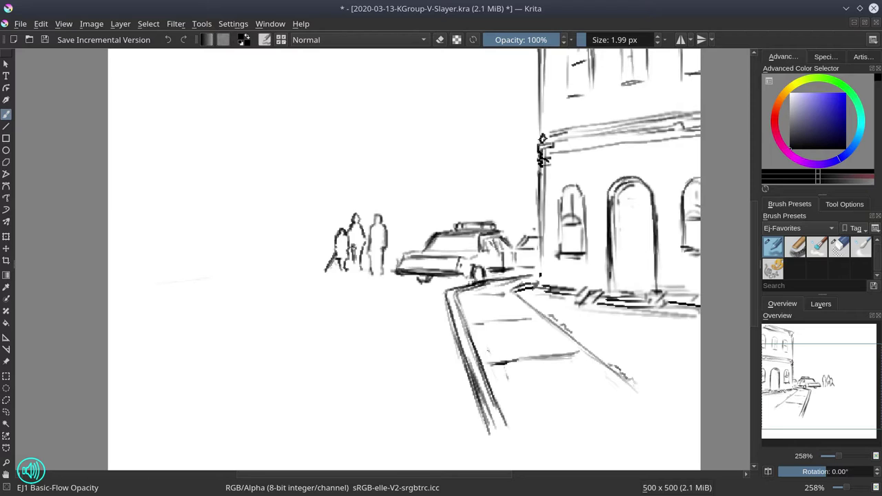
key("ctrl+r")
left_click_drag(390, 189, 290, 307)
key("ctrl+t")
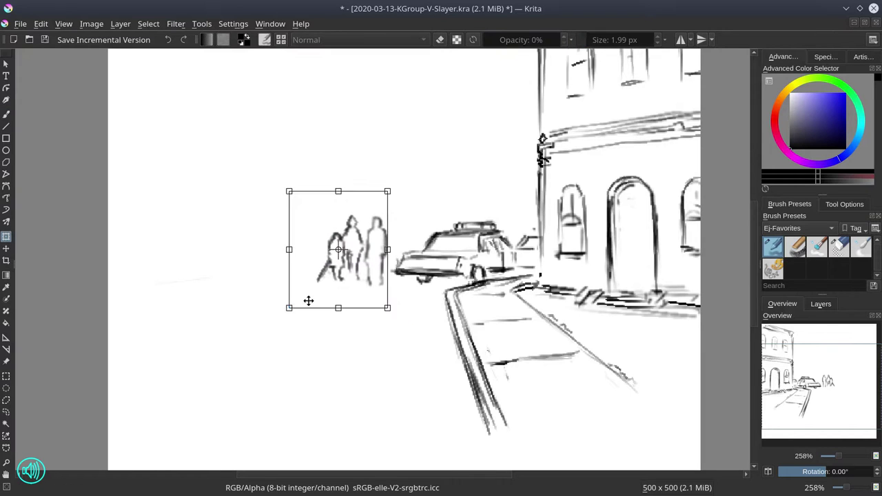
left_click(148, 24)
left_click(172, 51)
Step: Select the two left figures, then clear the selection and return to the brush
left_click_drag(365, 188, 289, 312)
left_click(148, 23)
left_click(172, 51)
key("b")
key("e")
key("e")
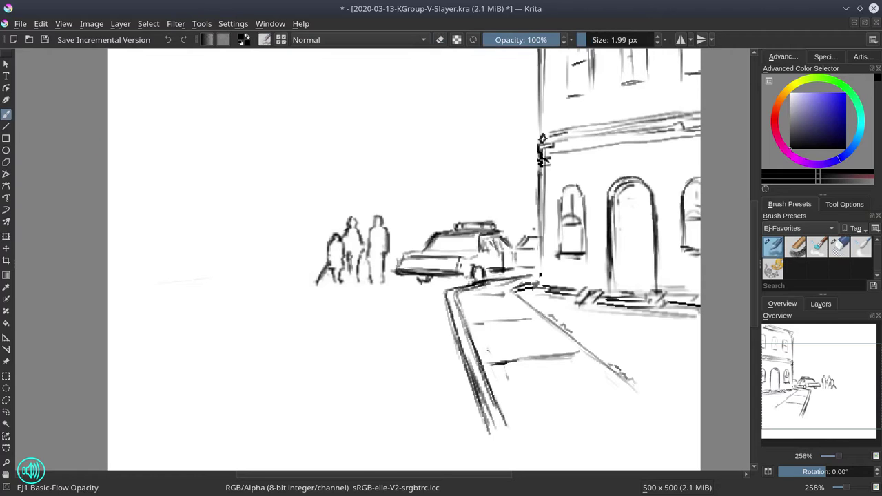
Step: Un-mirror the view and darken the small figure's legs and coat hem
key("m")
key("minus")
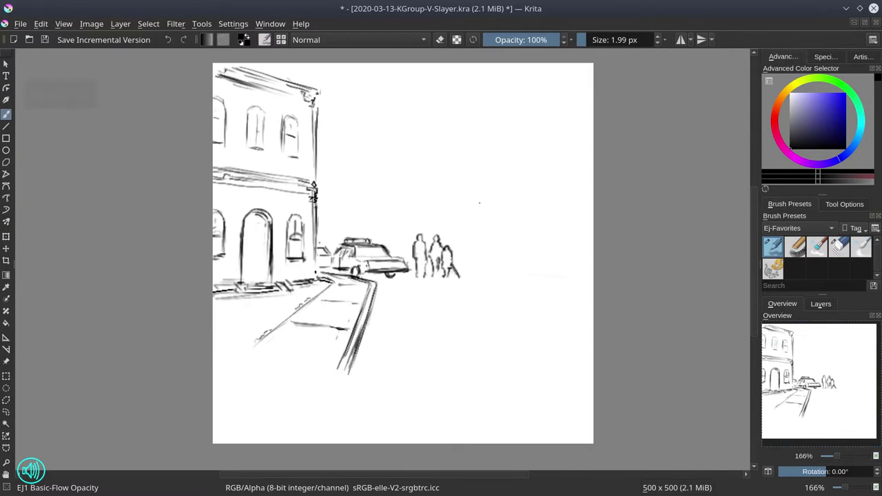
key("e")
key("e")
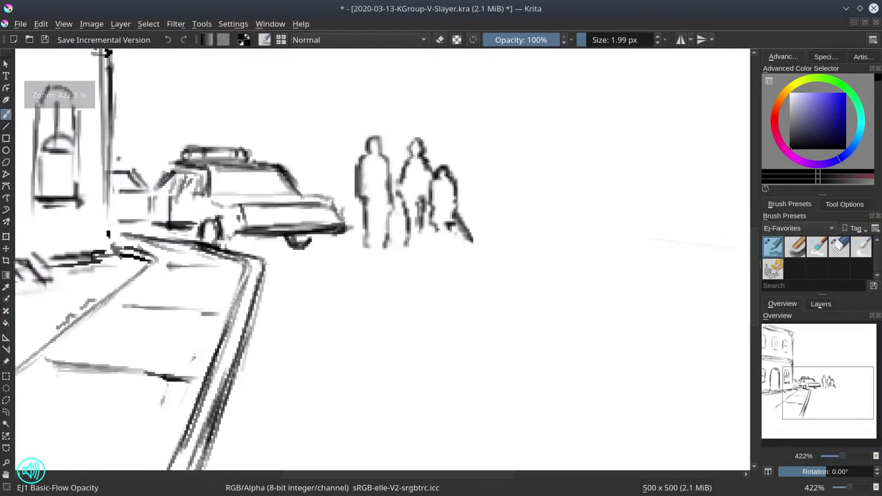
key("plus")
mouse_move(436, 239)
left_mouse_down()
mouse_move(441, 229)
mouse_move(437, 244)
left_mouse_up()
left_click_drag(431, 221, 448, 223)
left_click_drag(450, 240, 455, 246)
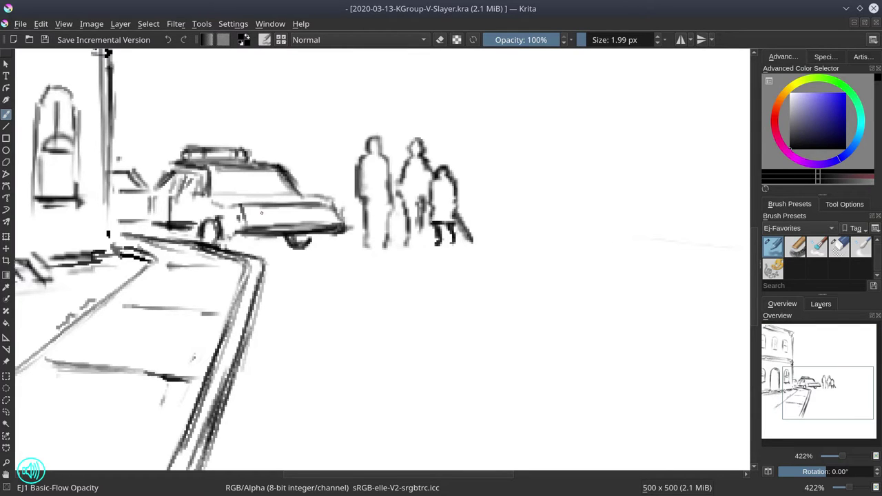
Step: Erase stray marks near the building's top and redraw strokes along the roofline
key("minus")
key("minus")
key("minus")
key("slash")
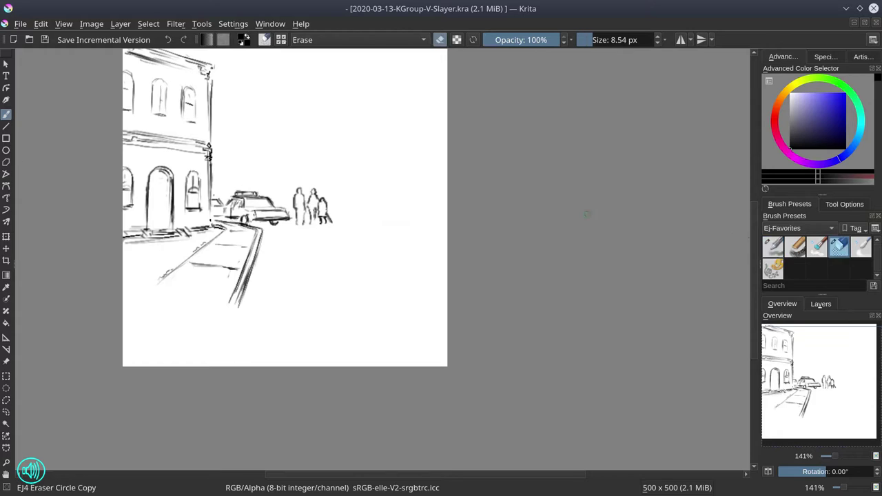
left_click_drag(207, 76, 211, 80)
left_click_drag(231, 118, 258, 159)
key("slash")
mouse_move(174, 84)
left_mouse_down()
mouse_move(228, 102)
mouse_move(225, 112)
mouse_move(190, 104)
mouse_move(193, 137)
left_mouse_up()
key("slash")
key("slash")
Step: Brush small dark marks inside two of the building's windows
left_click_drag(212, 142, 226, 146)
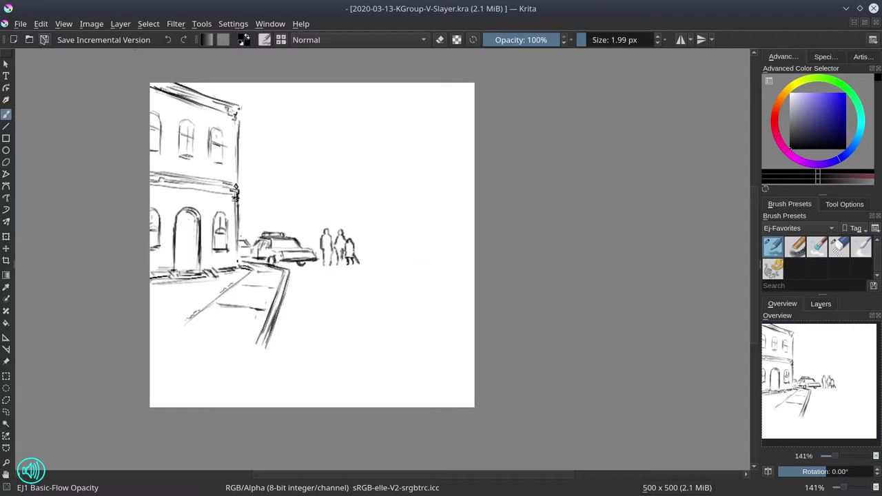
key("slash")
Step: Erase part of the road line and sketch a body lying across the street with pointed ears
mouse_move(285, 288)
left_mouse_down()
mouse_move(274, 314)
mouse_move(279, 302)
mouse_move(322, 296)
mouse_move(331, 304)
left_mouse_up()
key("slash")
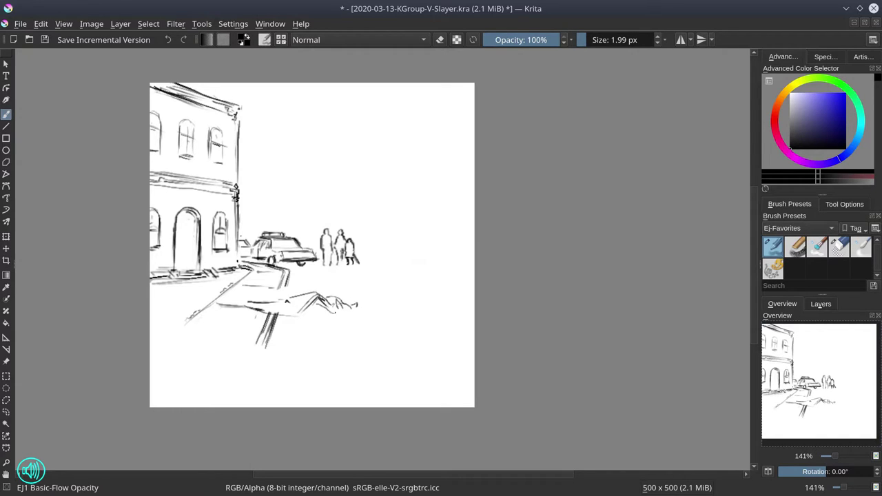
mouse_move(355, 303)
left_mouse_down()
mouse_move(371, 251)
mouse_move(431, 234)
left_mouse_up()
scroll(431, 235, "up", 3)
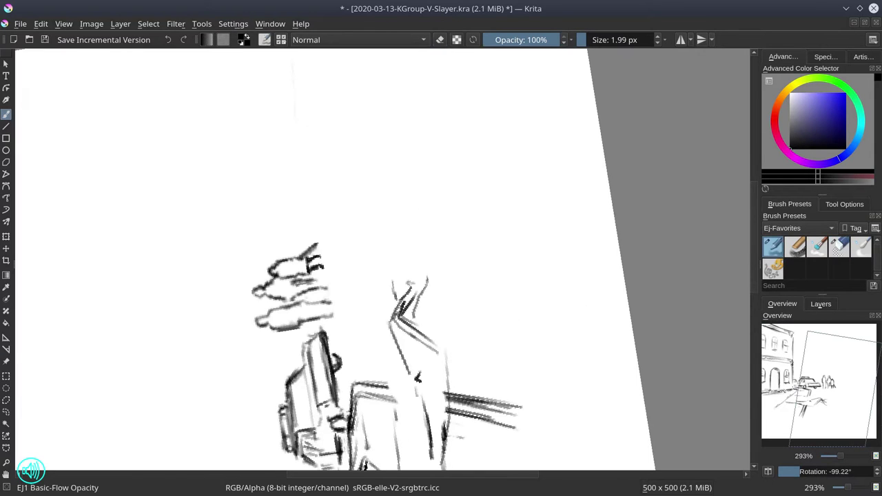
left_click_drag(422, 275, 427, 322)
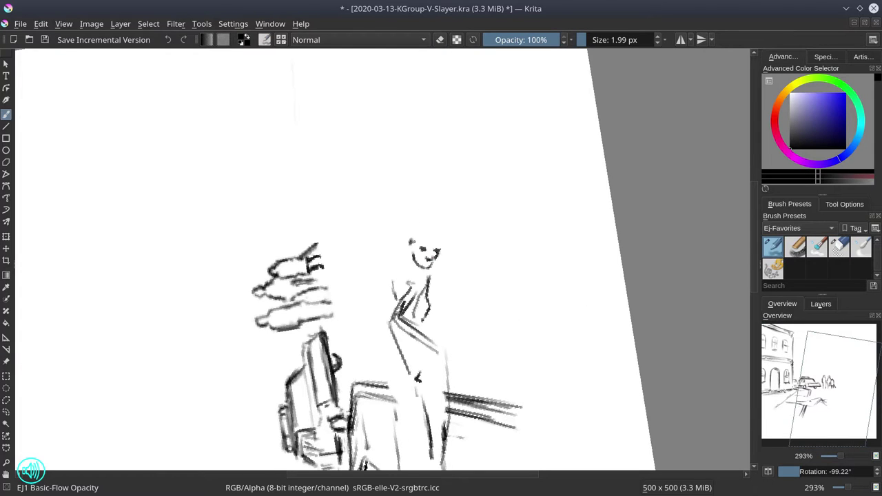
mouse_move(412, 243)
left_mouse_down()
mouse_move(407, 217)
mouse_move(422, 235)
left_mouse_up()
left_click_drag(429, 225, 448, 244)
Step: Level the view, lasso the creature's head and rotate it counter-clockwise, then deselect
key("5")
left_click(6, 400)
left_click_drag(403, 268, 481, 328)
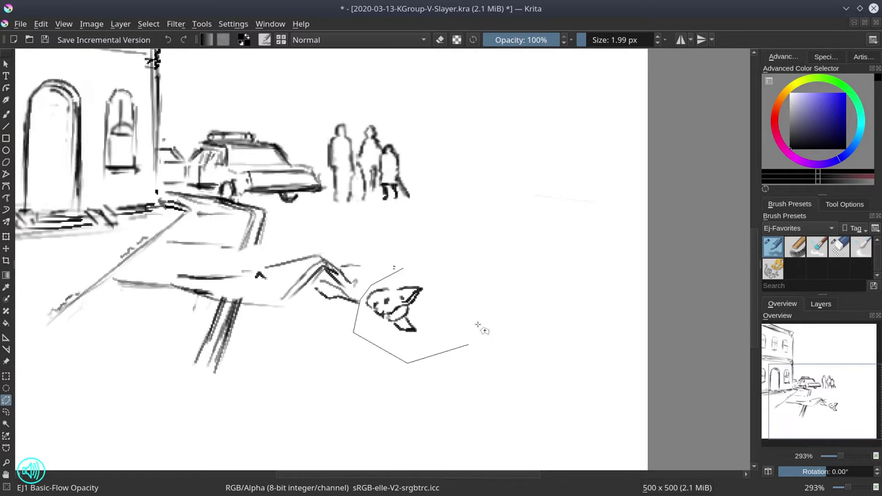
double_click(480, 328)
key("ctrl+t")
mouse_move(474, 410)
left_mouse_down()
mouse_move(535, 335)
mouse_move(445, 281)
left_mouse_up()
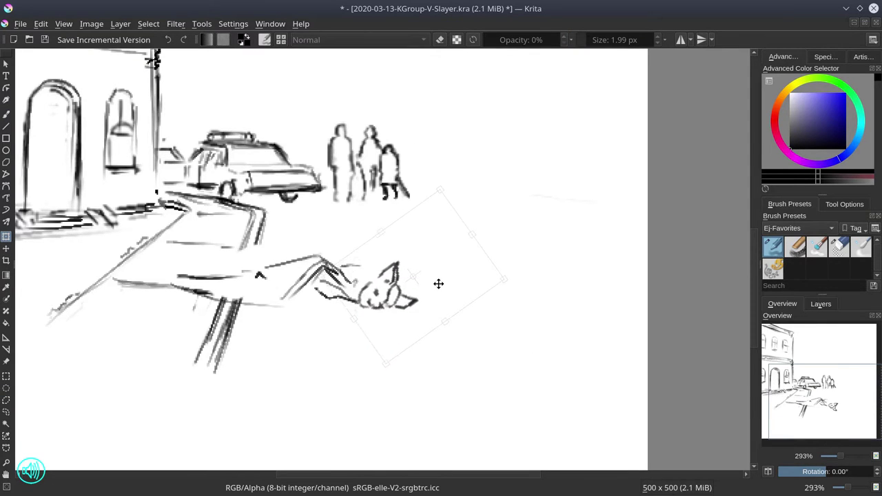
left_click(148, 23)
left_click(165, 51)
left_click(45, 39)
key("b")
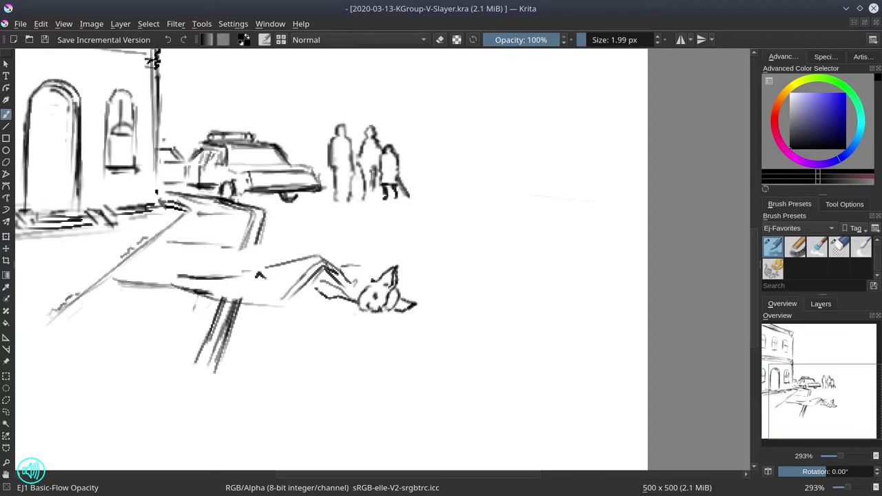
Step: Redraw the ears above the head and sketch the wings with an outstretched arm
left_click_drag(361, 276, 388, 248)
mouse_move(378, 268)
left_mouse_down()
mouse_move(386, 250)
mouse_move(441, 268)
mouse_move(408, 280)
left_mouse_up()
left_click_drag(172, 284, 289, 314)
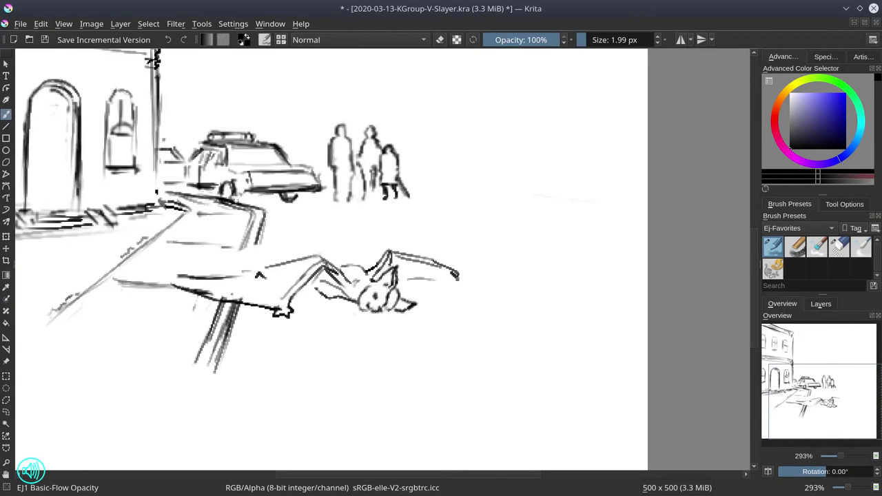
left_click_drag(229, 278, 251, 275)
Step: Draw an irregular blood-pool outline beneath the bat creature's arm and body
scroll(372, 306, "down", 2)
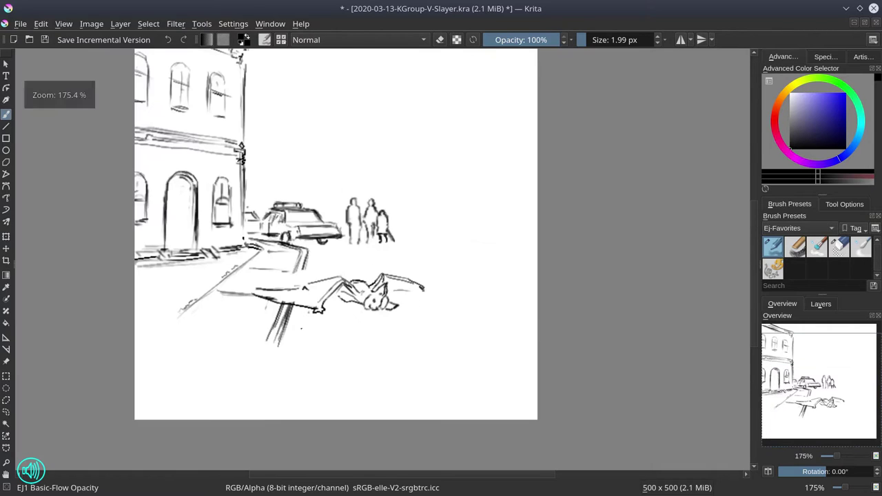
left_click_drag(339, 303, 338, 325)
left_click_drag(396, 310, 439, 332)
mouse_move(345, 333)
left_mouse_down()
mouse_move(397, 347)
mouse_move(433, 337)
mouse_move(422, 370)
left_mouse_up()
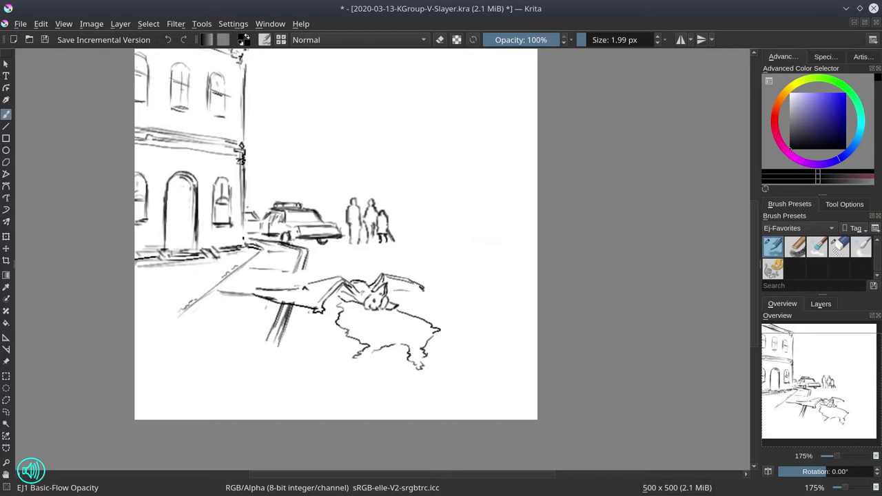
Step: Rectangle-select and transform the three figures, then adjust the rightmost figure alone
key("ctrl+r")
left_click_drag(339, 194, 392, 245)
key("ctrl+t")
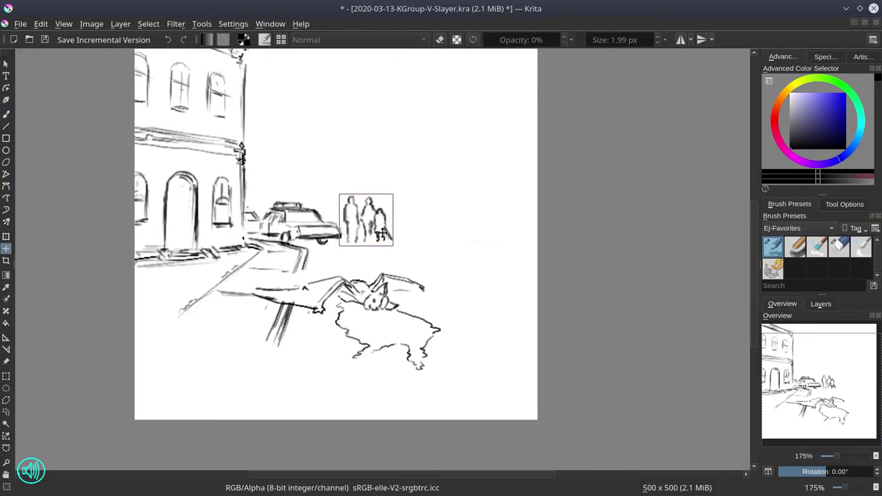
key("Return")
key("ctrl+r")
left_click_drag(372, 206, 392, 242)
key("ctrl+t")
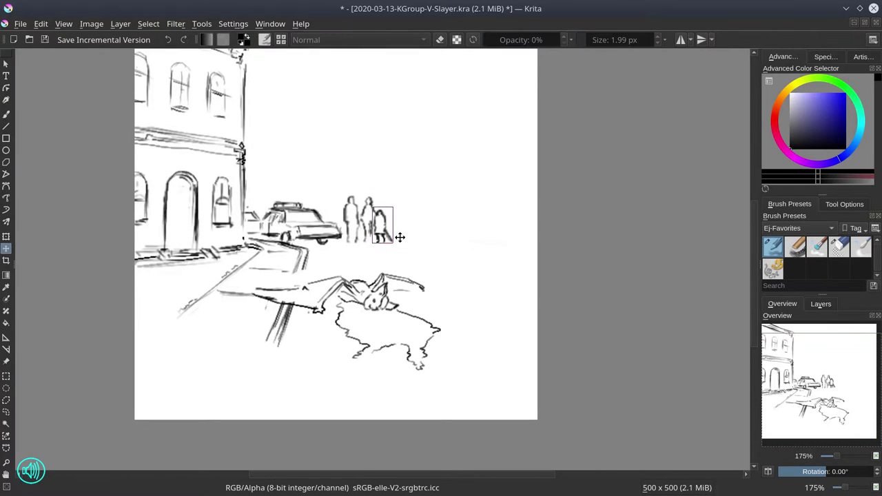
key("Return")
key("b")
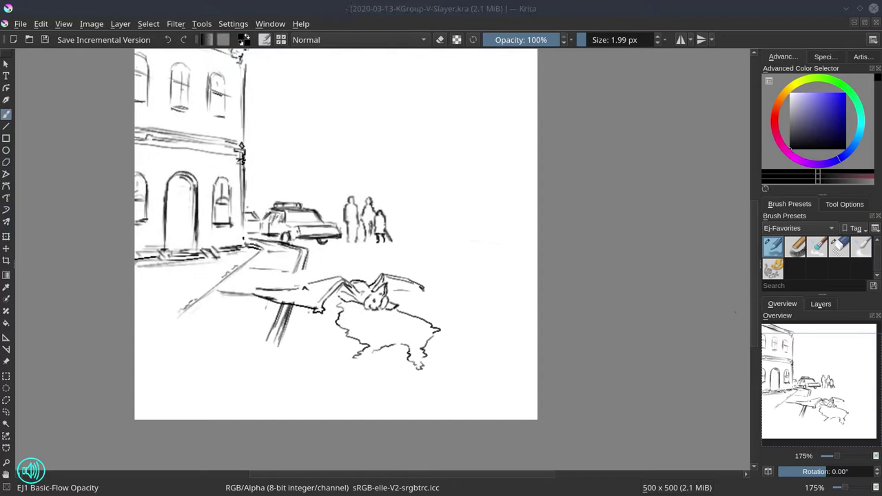
Step: Sketch a small fallen figure on the street and outline it with a polygonal selection
scroll(374, 257, "up", 2)
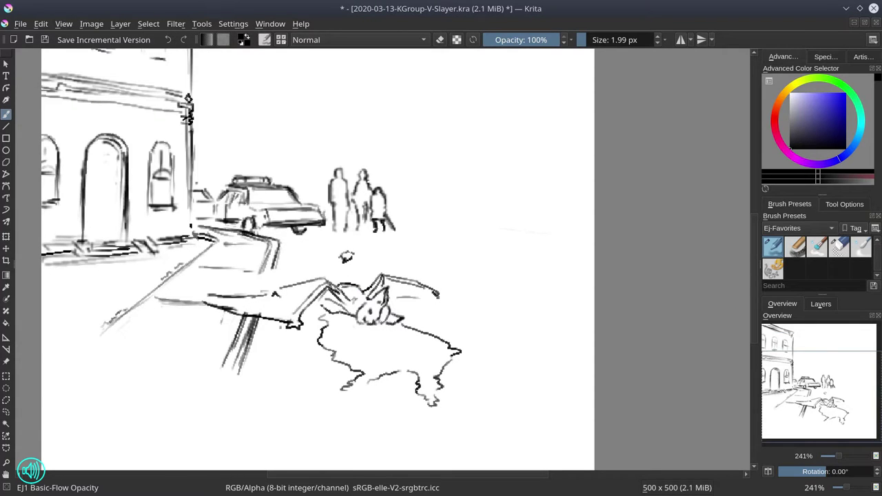
mouse_move(367, 246)
left_mouse_down()
mouse_move(367, 264)
mouse_move(399, 253)
left_mouse_up()
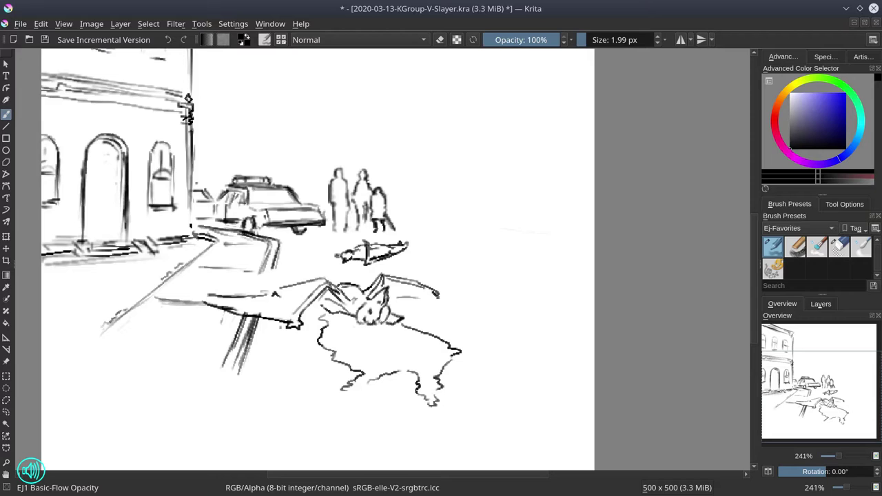
left_click(6, 400)
left_click(354, 240)
left_click(407, 234)
left_click(423, 245)
left_click(363, 271)
double_click(354, 256)
Step: Move the small figure into place, deselect with Ctrl+Shift+A, and save the file
key("t")
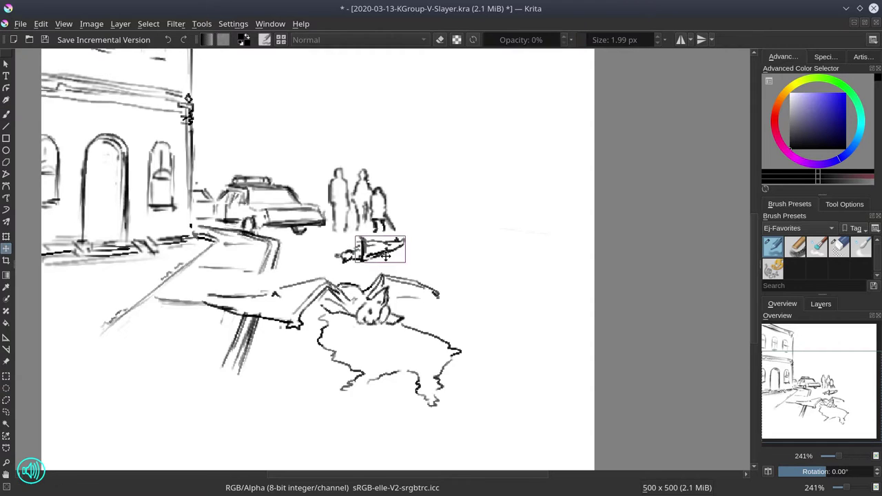
left_click(148, 24)
left_click(165, 49)
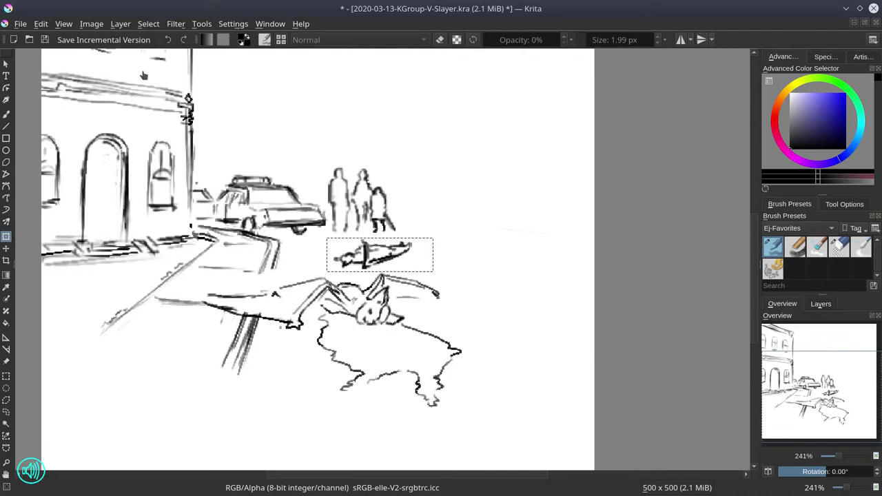
key("ctrl+shift+a")
key("ctrl+s")
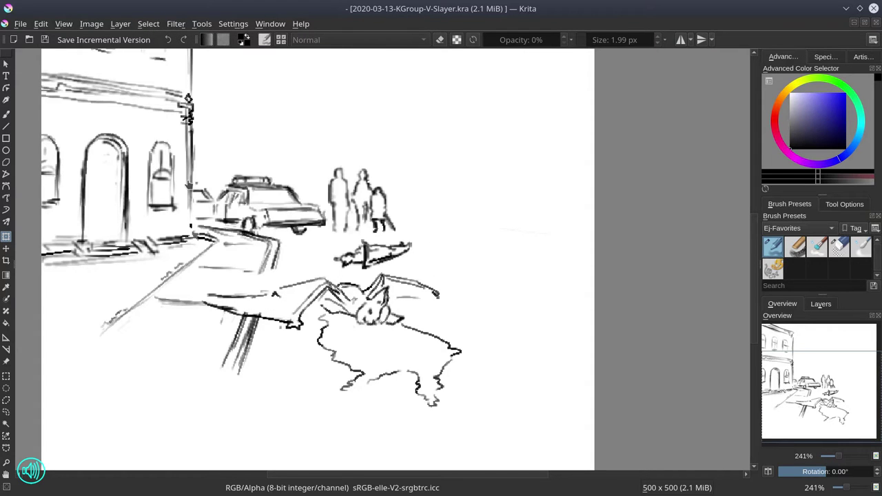
left_click(6, 112)
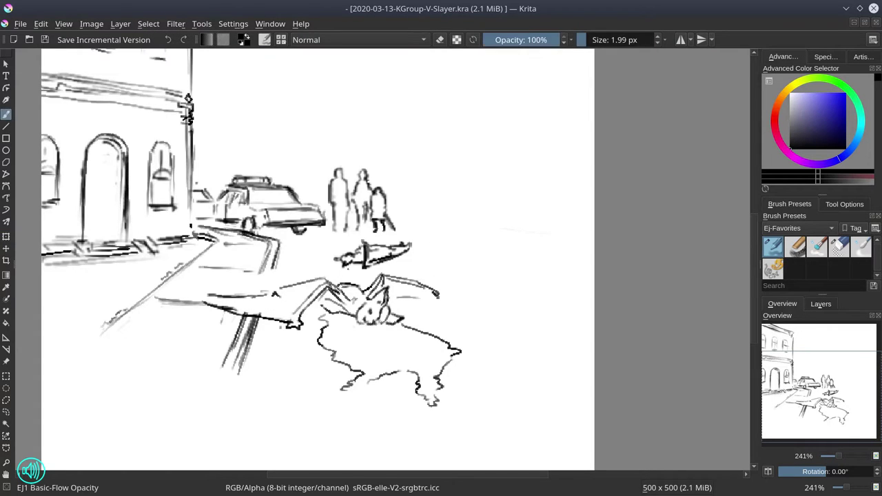
Step: Start a fresh car sketch on the blank layer with long body lines and two wheels
mouse_move(393, 263)
left_mouse_down()
mouse_move(354, 273)
mouse_move(370, 282)
left_mouse_up()
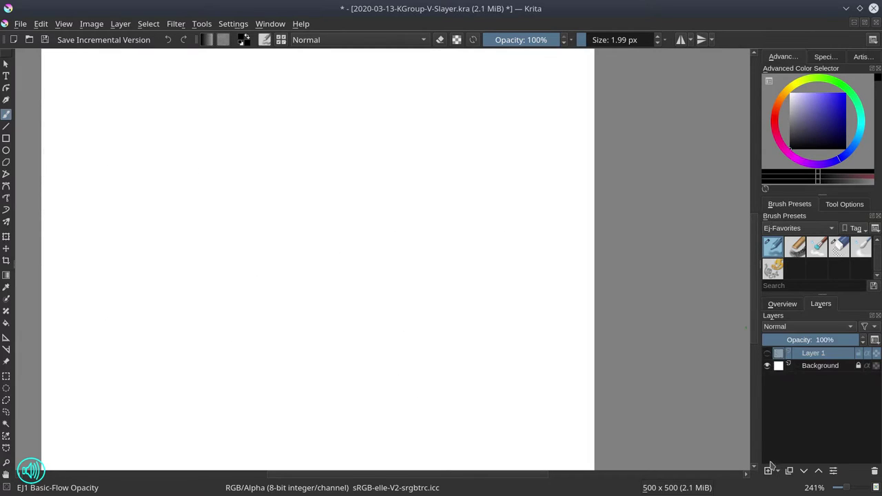
left_click_drag(307, 218, 429, 236)
left_click_drag(337, 246, 408, 251)
mouse_move(298, 243)
left_mouse_down()
mouse_move(324, 247)
mouse_move(327, 238)
mouse_move(335, 246)
mouse_move(327, 237)
left_mouse_up()
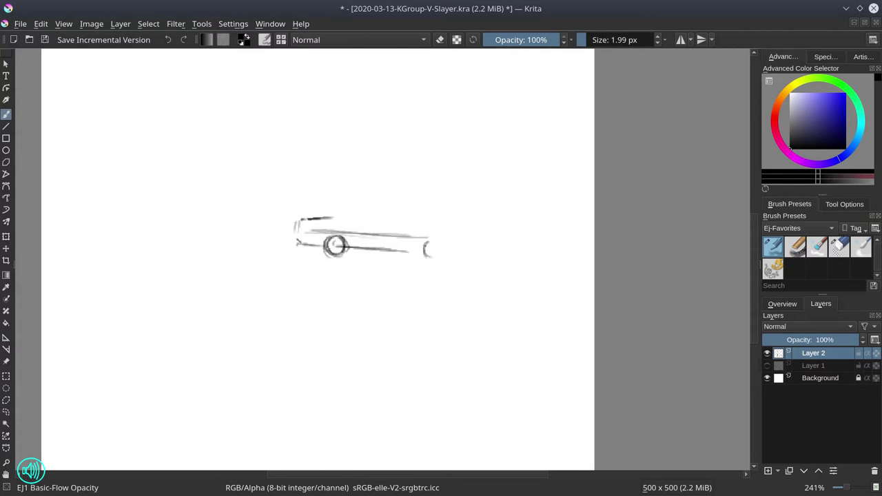
mouse_move(425, 243)
left_mouse_down()
mouse_move(442, 255)
mouse_move(422, 241)
mouse_move(433, 260)
left_mouse_up()
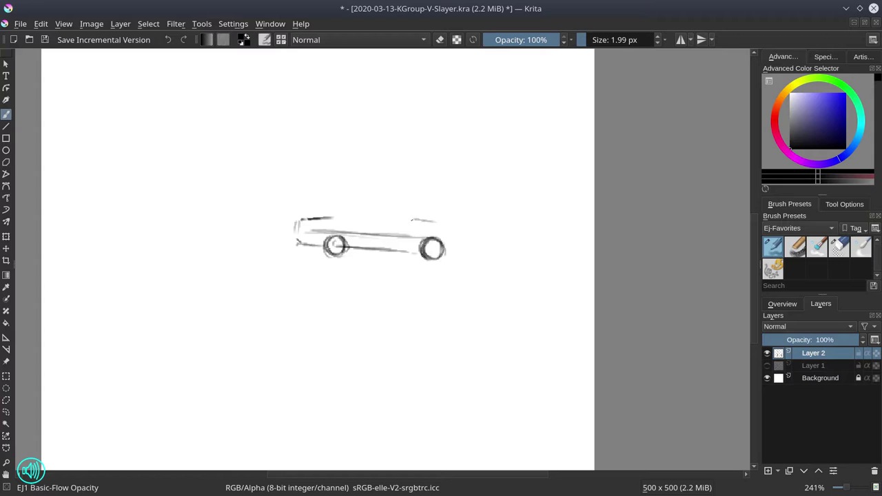
Step: Darken the car's rear roof line and rear wheel, toggling the eraser, and add a roof line
left_click_drag(410, 220, 466, 228)
mouse_move(394, 224)
left_mouse_down()
mouse_move(469, 219)
mouse_move(460, 242)
mouse_move(470, 245)
mouse_move(452, 222)
mouse_move(472, 220)
mouse_move(456, 222)
left_mouse_up()
left_click(839, 247)
left_click(773, 247)
mouse_move(451, 224)
left_mouse_down()
mouse_move(449, 237)
mouse_move(416, 256)
mouse_move(438, 249)
left_mouse_up()
left_click(838, 247)
left_click(772, 246)
mouse_move(329, 216)
left_mouse_down()
mouse_move(338, 209)
mouse_move(430, 219)
left_mouse_up()
left_click_drag(390, 208, 400, 226)
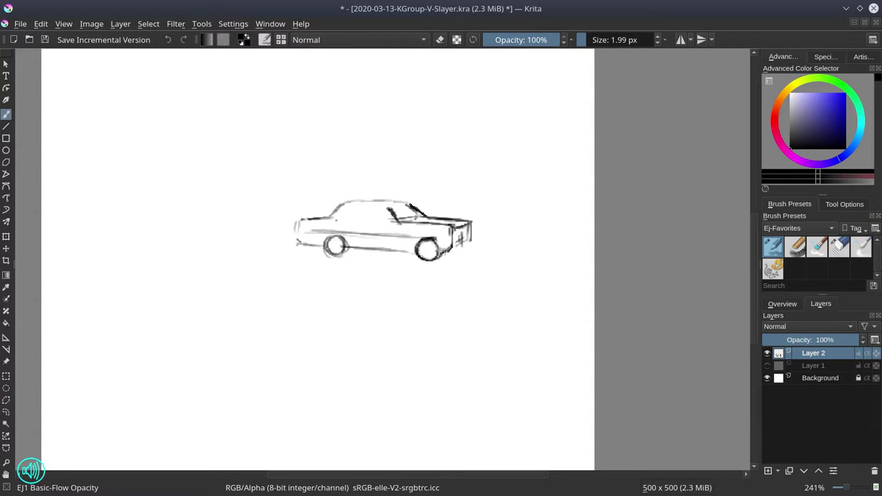
Step: Rectangle-select the car's top and shift it down a few pixels
key("ctrl+r")
left_click_drag(260, 153, 503, 234)
key("t")
left_click_drag(398, 207, 398, 211)
Step: Draw the car's side windows, show Layer 1, and move the car up and right into the street
left_click(148, 23)
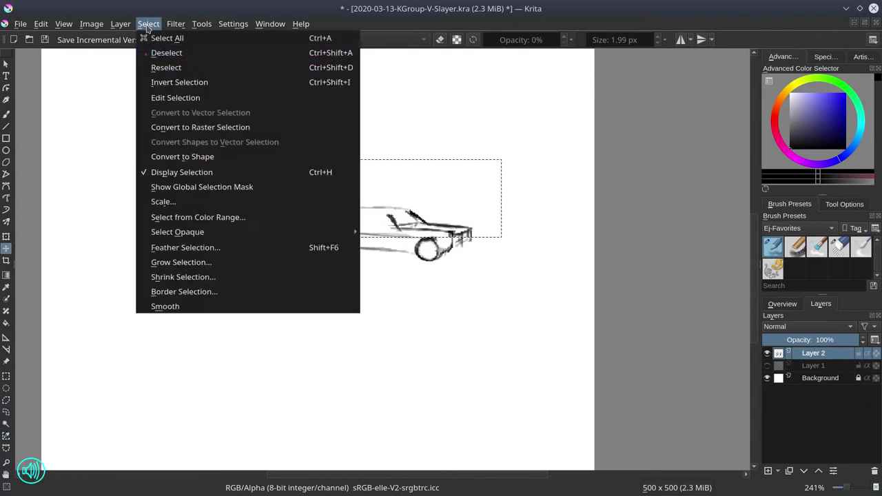
left_click(165, 51)
left_click(6, 113)
left_click_drag(350, 225, 380, 215)
mouse_move(383, 216)
left_mouse_down()
mouse_move(390, 226)
mouse_move(399, 203)
mouse_move(392, 210)
left_mouse_up()
left_click(767, 365)
key("t")
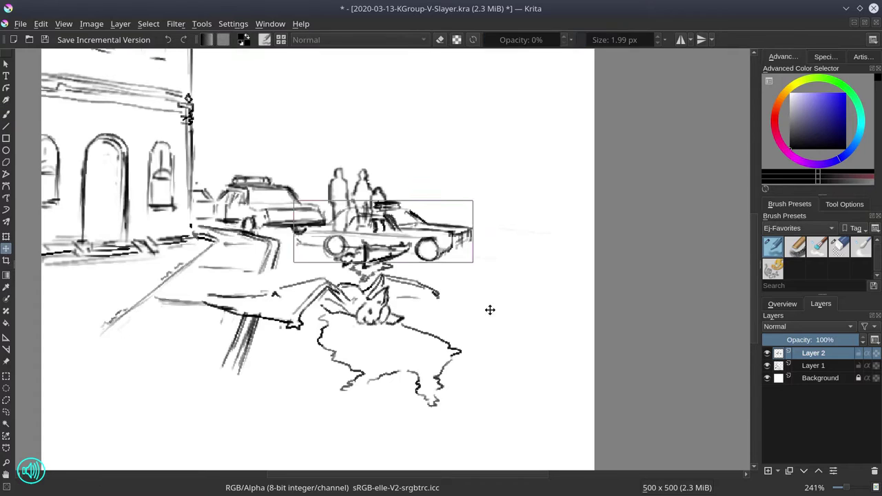
left_click_drag(490, 310, 588, 275)
Step: Erase the front grille, thicken the police car's roof light, and redraw the hood and front lines
key("b")
left_click_drag(569, 195, 556, 209)
key("/")
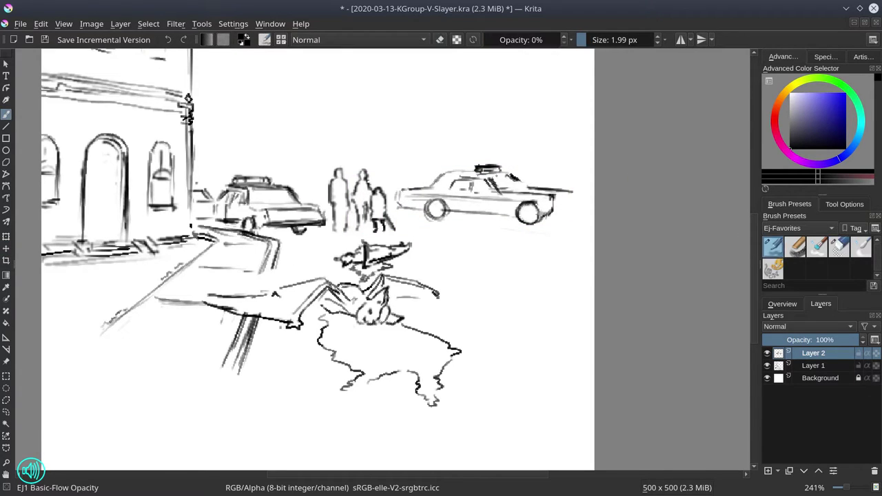
mouse_move(475, 165)
left_mouse_down()
mouse_move(502, 169)
mouse_move(428, 188)
left_mouse_up()
mouse_move(500, 183)
left_mouse_down()
mouse_move(583, 215)
mouse_move(525, 193)
mouse_move(568, 197)
mouse_move(546, 193)
left_mouse_up()
key("/")
Step: Clean up the rear wheel area and erase the right-hand car sketch
key("/")
mouse_move(551, 194)
left_mouse_down()
mouse_move(587, 198)
mouse_move(585, 215)
left_mouse_up()
left_click_drag(535, 190, 583, 196)
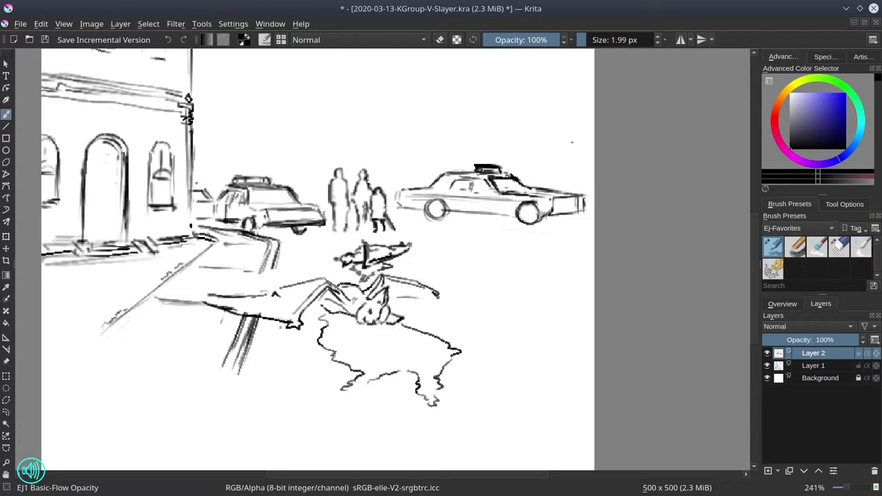
Step: Save the document, then move the car sketch left and transform it to resize
key("ctrl+s")
key("t")
mouse_move(535, 244)
left_mouse_down()
mouse_move(414, 245)
mouse_move(494, 246)
left_mouse_up()
key("ctrl+t")
key("b")
key("/")
key("/")
mouse_move(482, 210)
left_mouse_down()
mouse_move(503, 224)
mouse_move(495, 226)
mouse_move(522, 221)
left_mouse_up()
key("/")
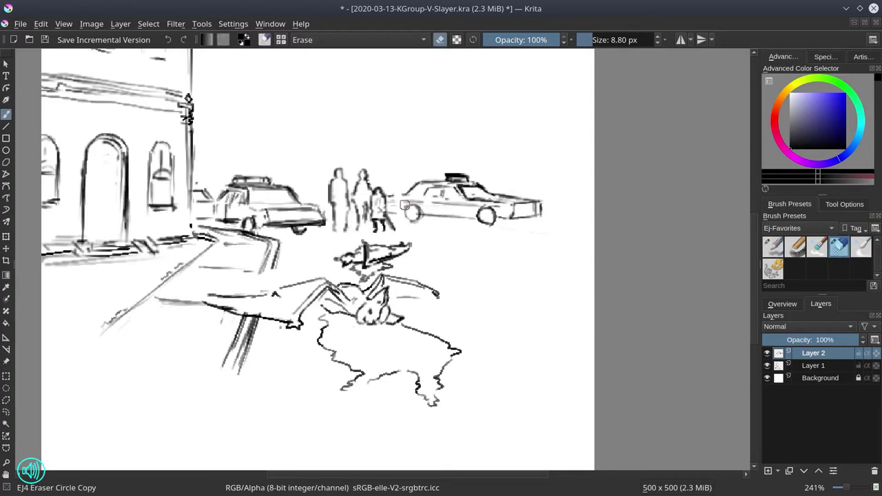
mouse_move(413, 207)
left_mouse_down()
mouse_move(455, 200)
mouse_move(543, 238)
left_mouse_up()
key("/")
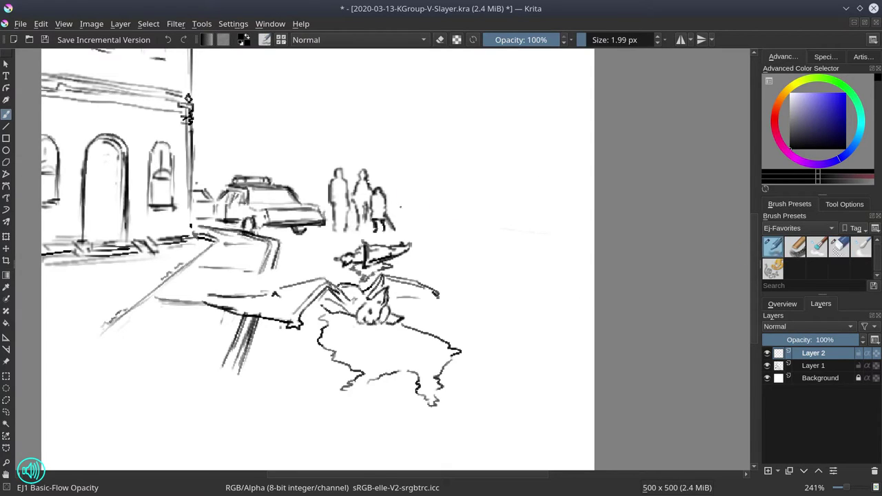
Step: Redraw a smaller car with body edges, roof line, roof light mark and wheels
left_click_drag(426, 205, 468, 210)
mouse_move(428, 206)
left_mouse_down()
mouse_move(426, 219)
mouse_move(396, 194)
mouse_move(424, 186)
mouse_move(434, 196)
mouse_move(409, 226)
mouse_move(463, 219)
mouse_move(448, 224)
left_mouse_up()
left_click_drag(434, 201, 462, 201)
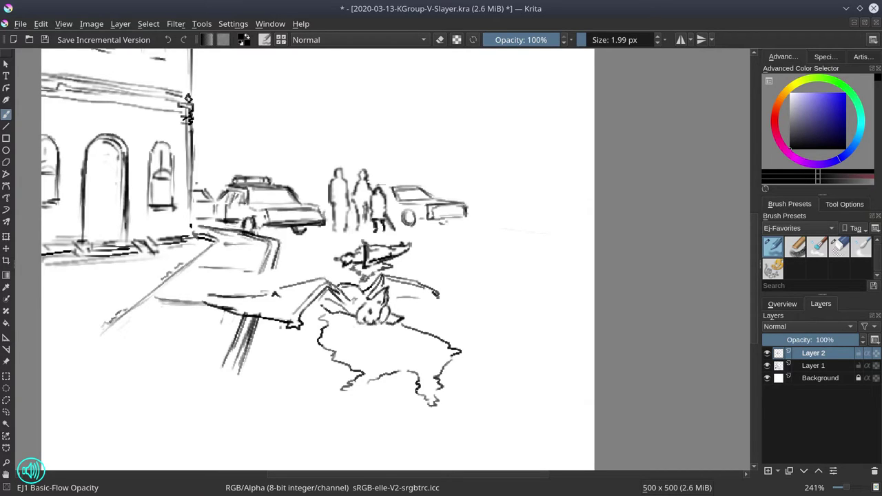
left_click_drag(377, 186, 404, 184)
left_click_drag(373, 181, 394, 177)
mouse_move(406, 211)
left_mouse_down()
mouse_move(416, 225)
mouse_move(464, 206)
left_mouse_up()
Step: Transform the new car and extend its roof and body leftwards
key("ctrl+t")
left_click(148, 23)
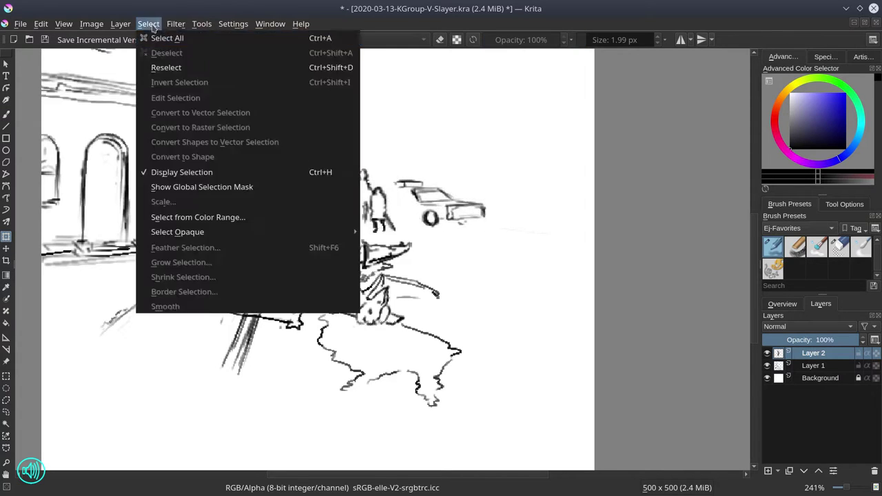
left_click(6, 116)
mouse_move(427, 182)
left_mouse_down()
mouse_move(384, 191)
mouse_move(423, 222)
left_mouse_up()
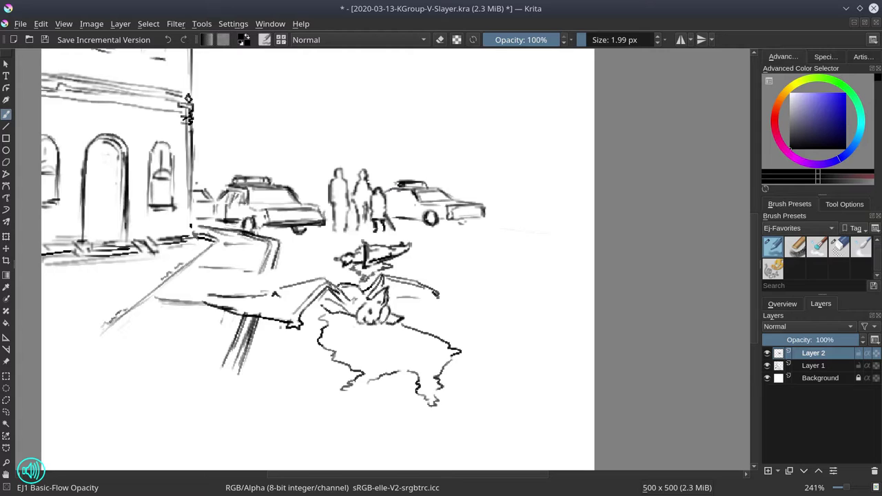
Step: Check the drawing in a mirrored view, then return to the normal view
left_click(781, 303)
key("m")
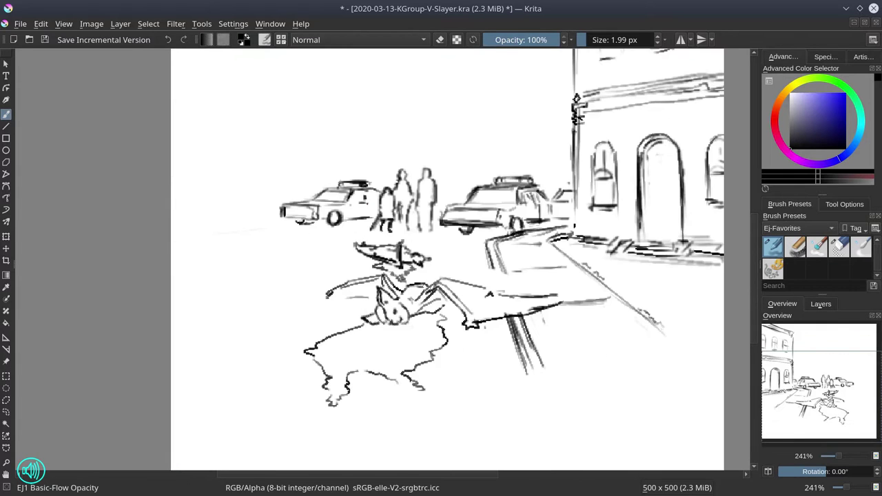
key("minus")
key("plus")
key("m")
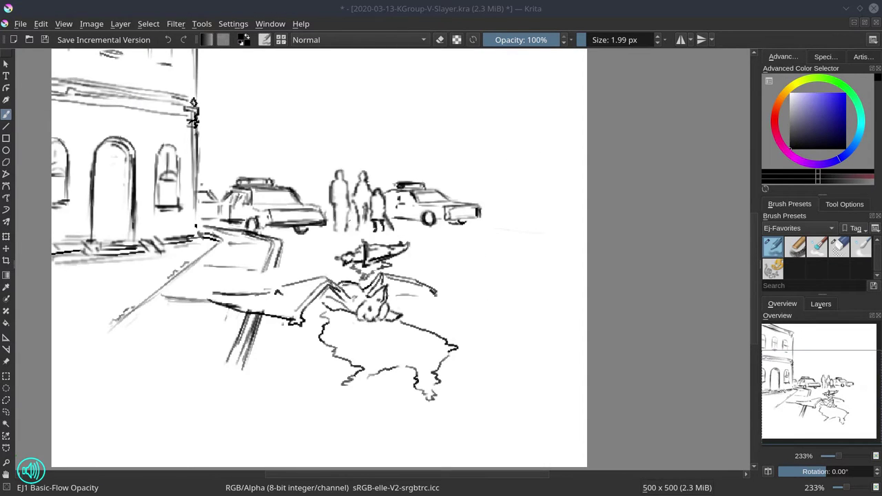
Step: Draw a horizon line to the right edge and a dark lamp post, then save
left_click_drag(486, 222, 587, 221)
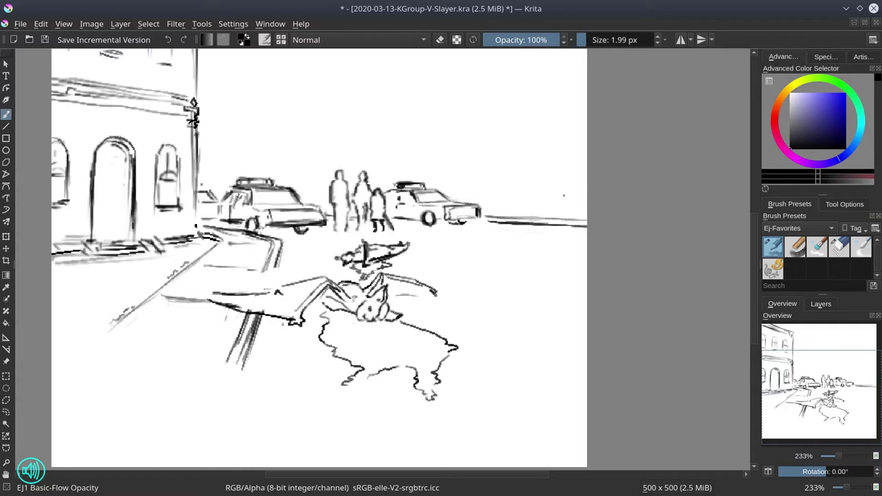
left_click_drag(502, 214, 587, 215)
key("minus")
left_click_drag(343, 176, 344, 254)
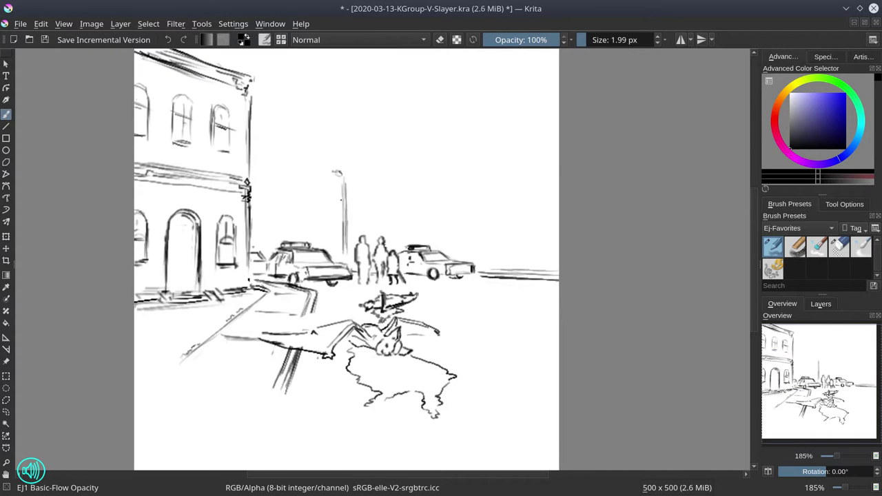
left_click_drag(342, 183, 345, 261)
left_click(44, 39)
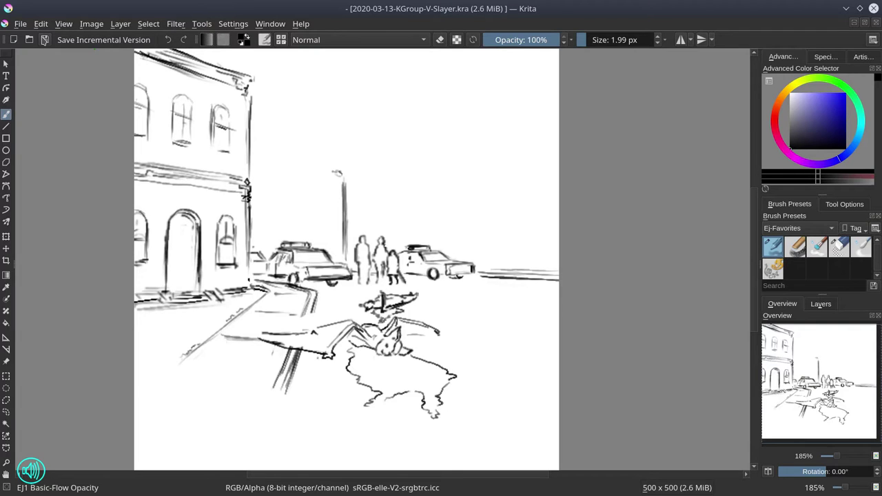
Step: Scribble birds and a cloud in the sky, save, and frame the crop over the scene
left_click_drag(351, 192, 363, 188)
mouse_move(365, 187)
left_mouse_down()
mouse_move(376, 184)
mouse_move(406, 201)
mouse_move(418, 192)
left_mouse_up()
left_click_drag(390, 177, 386, 180)
left_click_drag(315, 208, 336, 221)
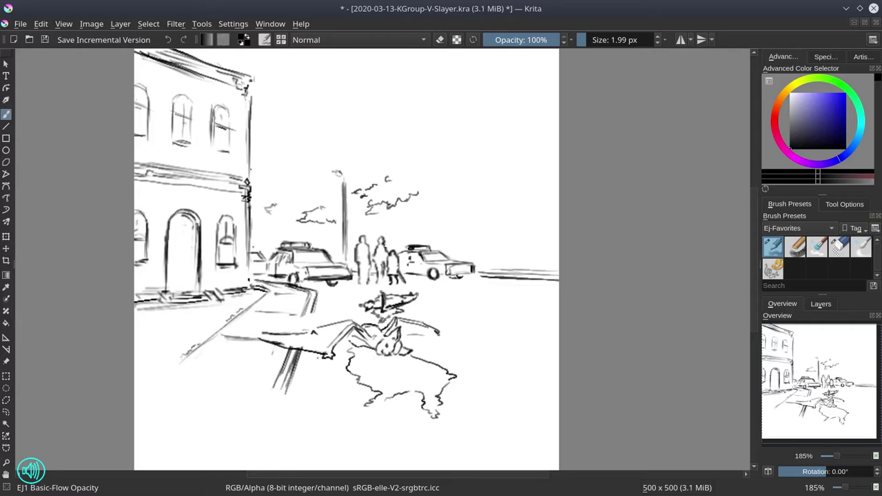
left_click_drag(483, 172, 481, 190)
left_click_drag(467, 211, 513, 231)
left_click_drag(394, 214, 405, 218)
left_click(44, 40)
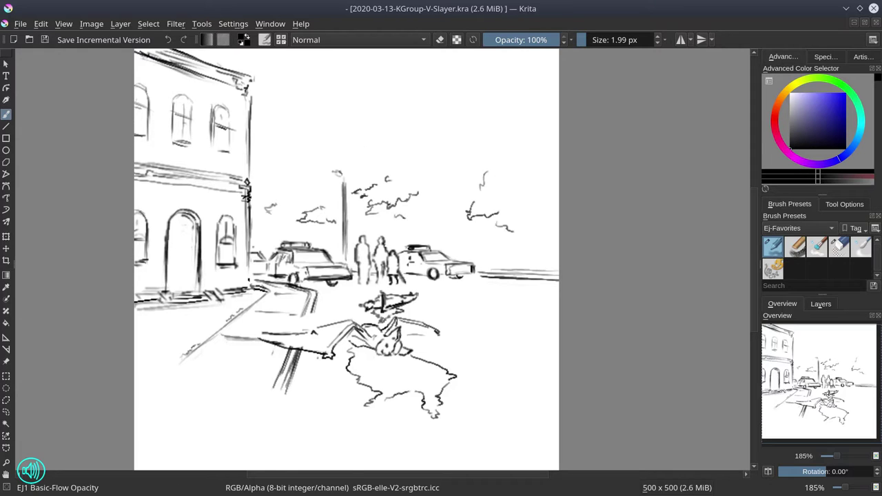
key("c")
left_click_drag(100, 118, 649, 423)
Step: Apply the 500x367 crop, draw the road's lower-left edge line, and save
key("Return")
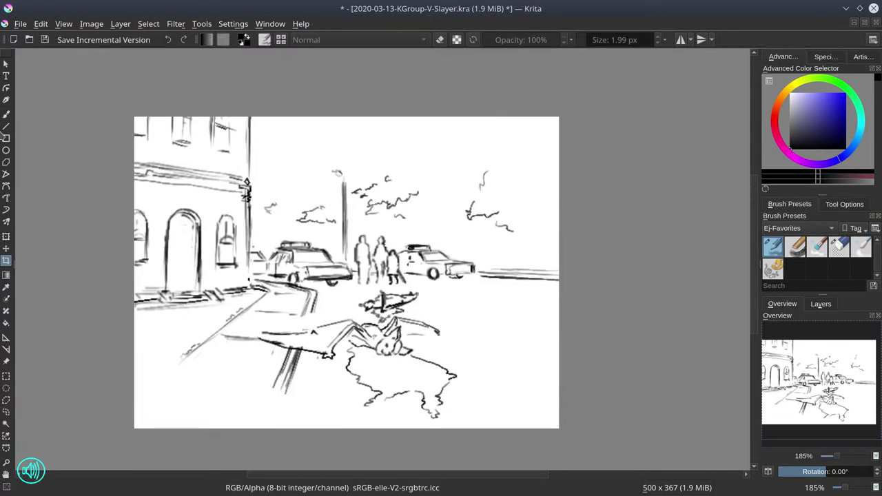
key("b")
left_click_drag(284, 389, 274, 427)
left_click_drag(190, 352, 134, 397)
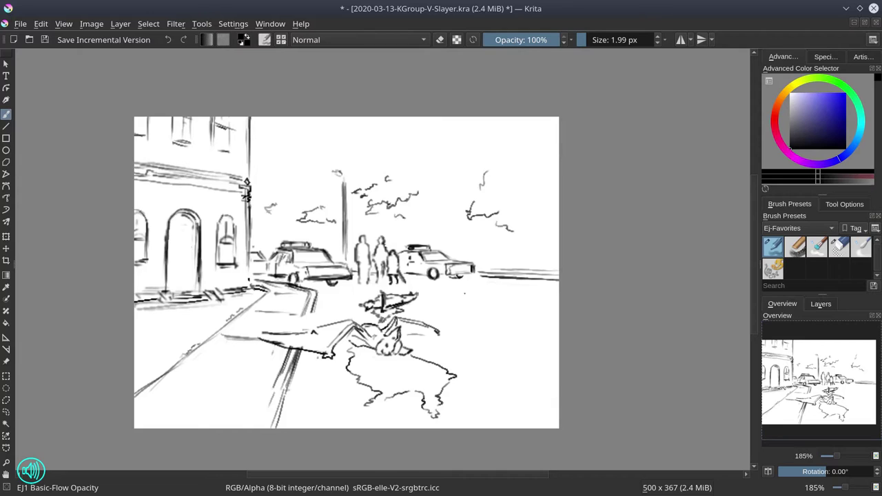
left_click(44, 39)
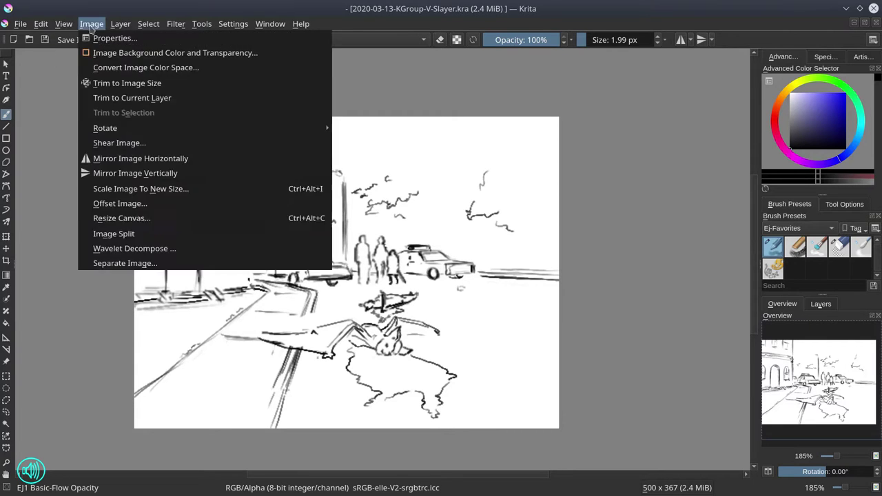
Step: Add Layer 3, set the canvas height to 350 px, save, and hide Layer 1
key("Insert")
key("ctrl+alt+c")
key("Tab")
type("350")
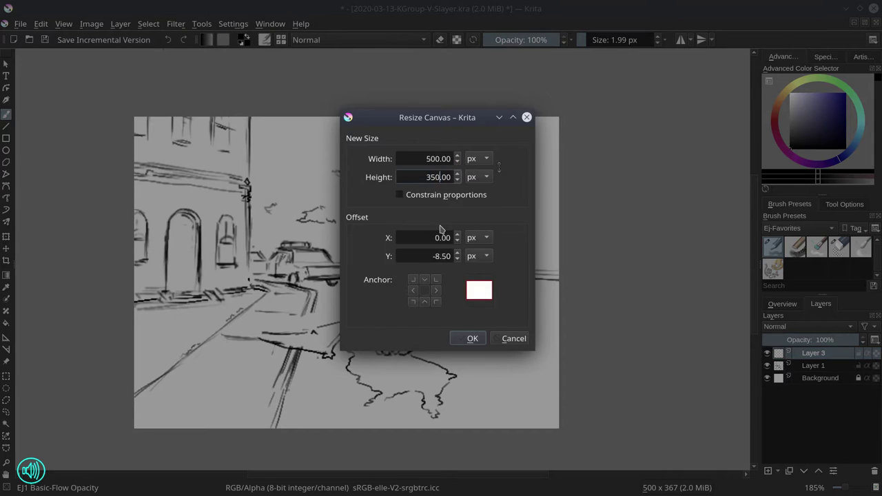
key("Return")
left_click(45, 39)
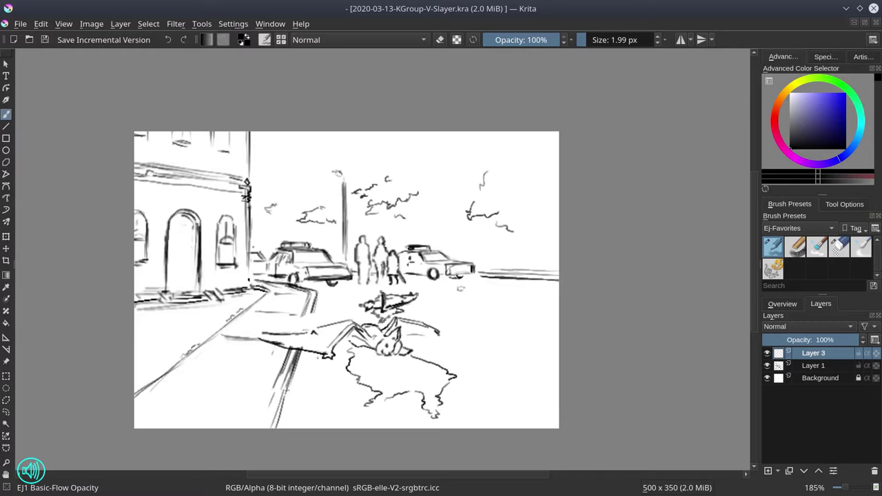
left_click(767, 365)
Step: Sketch a new figure's back outline, lower curve, arm lines and bottom strokes on Layer 3
scroll(360, 262, "up", 3)
mouse_move(327, 232)
left_mouse_down()
mouse_move(299, 276)
mouse_move(330, 283)
left_mouse_up()
mouse_move(332, 247)
left_mouse_down()
mouse_move(337, 270)
mouse_move(327, 209)
left_mouse_up()
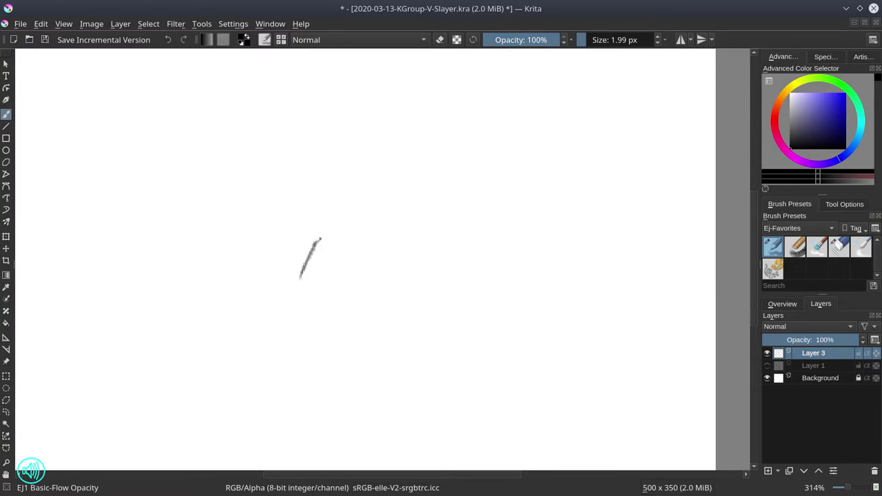
left_click_drag(314, 242, 336, 224)
mouse_move(303, 274)
left_mouse_down()
mouse_move(294, 306)
mouse_move(321, 310)
left_mouse_up()
left_click_drag(294, 305, 302, 347)
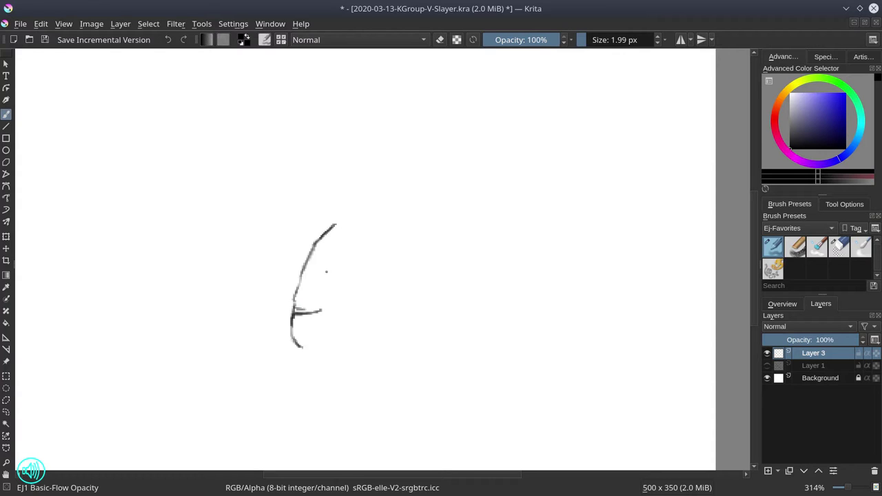
left_click_drag(327, 271, 336, 310)
mouse_move(346, 287)
left_mouse_down()
mouse_move(340, 259)
mouse_move(333, 302)
left_mouse_up()
left_click_drag(341, 264, 352, 300)
mouse_move(291, 320)
left_mouse_down()
mouse_move(369, 324)
mouse_move(390, 280)
left_mouse_up()
Step: Draw the figure's bent forearm and hand with fingers
left_click_drag(359, 324, 391, 278)
left_click_drag(383, 278, 398, 253)
mouse_move(402, 254)
left_mouse_down()
mouse_move(405, 274)
mouse_move(393, 285)
left_mouse_up()
mouse_move(393, 259)
left_mouse_down()
mouse_move(405, 253)
mouse_move(394, 248)
left_mouse_up()
left_click_drag(394, 249, 406, 240)
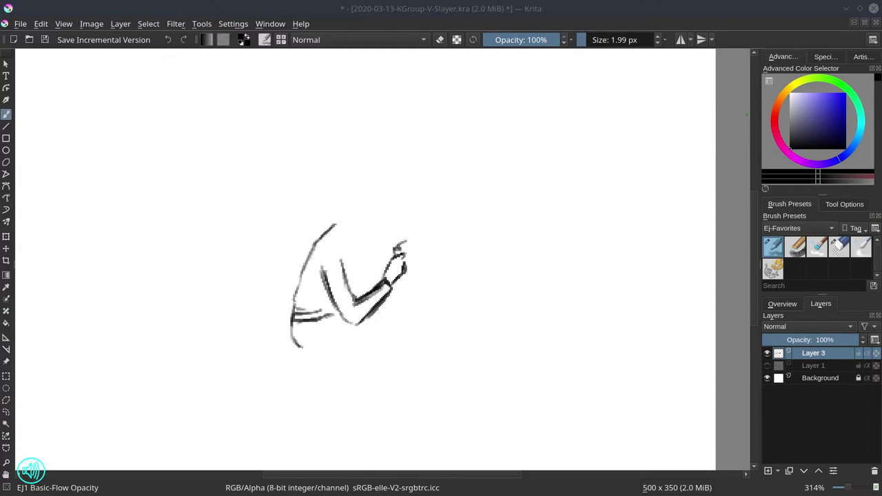
Step: Add a neck, an oval head and a camera with a round lens
key("e")
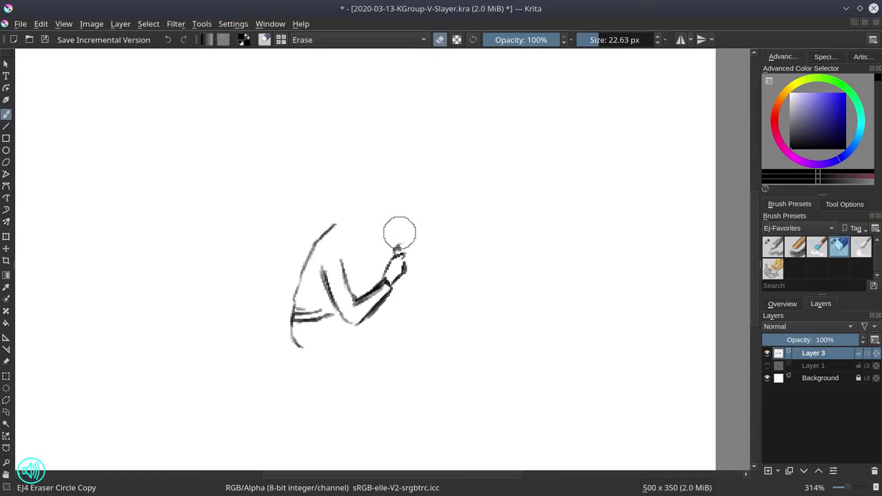
key("e")
left_click_drag(397, 240, 395, 251)
mouse_move(399, 236)
left_mouse_down()
mouse_move(393, 213)
mouse_move(425, 251)
left_mouse_up()
mouse_move(421, 250)
left_mouse_down()
mouse_move(444, 252)
mouse_move(427, 266)
left_mouse_up()
mouse_move(435, 255)
left_mouse_down()
mouse_move(433, 264)
mouse_move(446, 273)
left_mouse_up()
Step: Draw the figure's hip, thigh, buttock, legs and foot, plus lines under the arm and camera
key("e")
key("e")
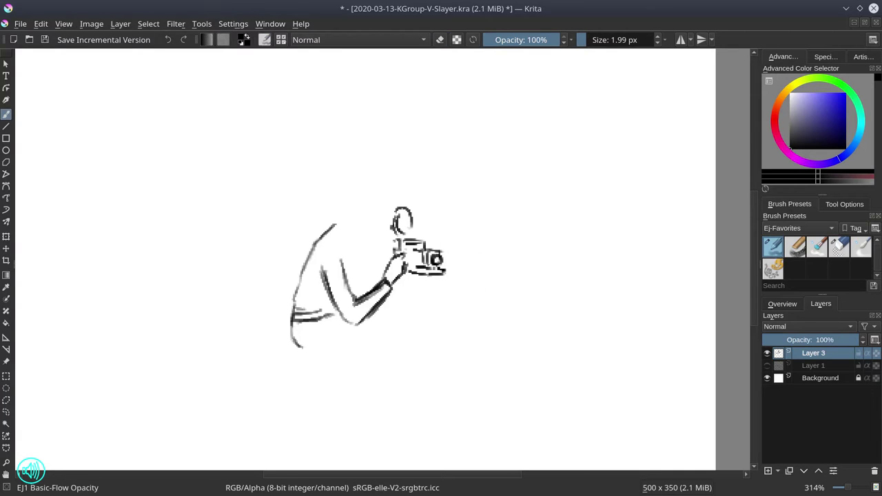
mouse_move(360, 319)
left_mouse_down()
mouse_move(389, 326)
mouse_move(394, 338)
left_mouse_up()
mouse_move(348, 346)
left_mouse_down()
mouse_move(309, 362)
mouse_move(315, 389)
mouse_move(332, 393)
left_mouse_up()
left_click_drag(328, 379, 363, 366)
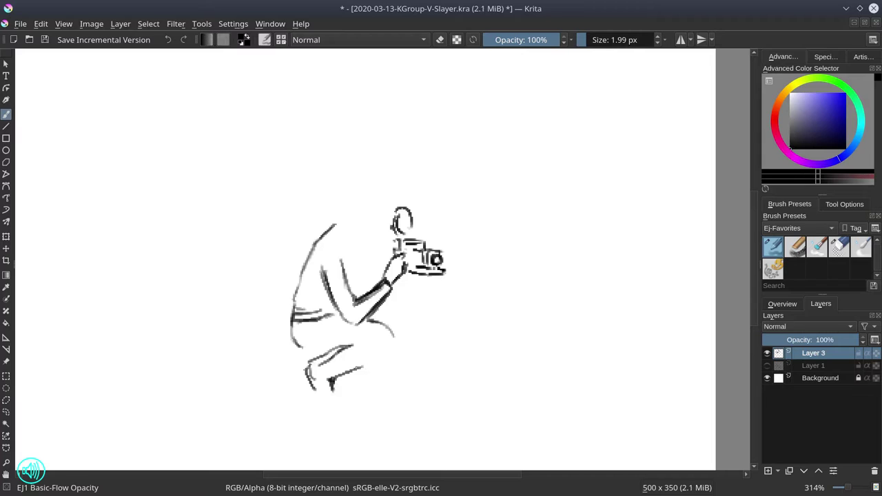
left_click_drag(395, 339, 356, 369)
left_click_drag(291, 341, 315, 360)
left_click_drag(381, 308, 426, 298)
left_click_drag(393, 349, 384, 379)
left_click_drag(407, 274, 425, 299)
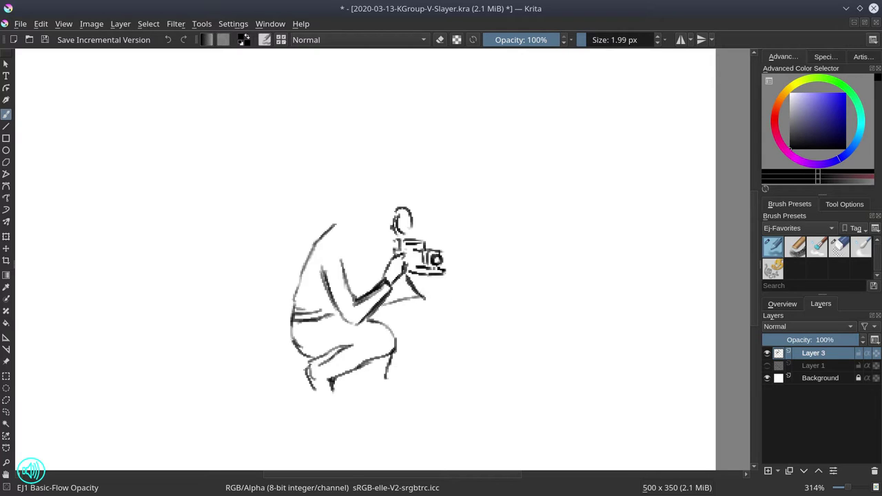
Step: Draw the head outline with a hat brim and crown
key("slash")
key("slash")
left_click_drag(336, 199, 343, 226)
mouse_move(341, 207)
left_mouse_down()
mouse_move(379, 200)
mouse_move(376, 243)
left_mouse_up()
mouse_move(334, 201)
left_mouse_down()
mouse_move(387, 212)
mouse_move(337, 184)
left_mouse_up()
mouse_move(335, 185)
left_mouse_down()
mouse_move(387, 186)
mouse_move(388, 209)
mouse_move(378, 201)
mouse_move(366, 224)
mouse_move(389, 262)
left_mouse_up()
key("slash")
key("ctrl+t")
left_click(148, 23)
left_click(95, 169)
key("b")
key("slash")
Step: Add the back and shoulder line, chest marks, lower right leg, and both feet with shoes
mouse_move(372, 277)
left_mouse_down()
mouse_move(365, 294)
mouse_move(379, 275)
left_mouse_up()
mouse_move(393, 301)
left_mouse_down()
mouse_move(423, 296)
mouse_move(416, 275)
left_mouse_up()
left_click_drag(377, 244, 386, 256)
mouse_move(430, 301)
left_mouse_down()
mouse_move(413, 372)
mouse_move(380, 393)
left_mouse_up()
left_click_drag(412, 371, 427, 390)
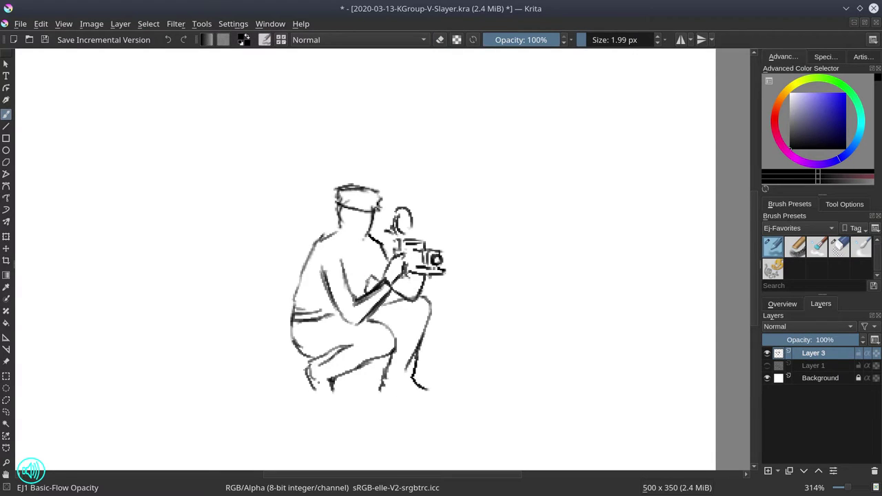
left_click_drag(307, 368, 311, 406)
mouse_move(310, 405)
left_mouse_down()
mouse_move(336, 399)
mouse_move(328, 399)
left_mouse_up()
left_click_drag(381, 377, 403, 397)
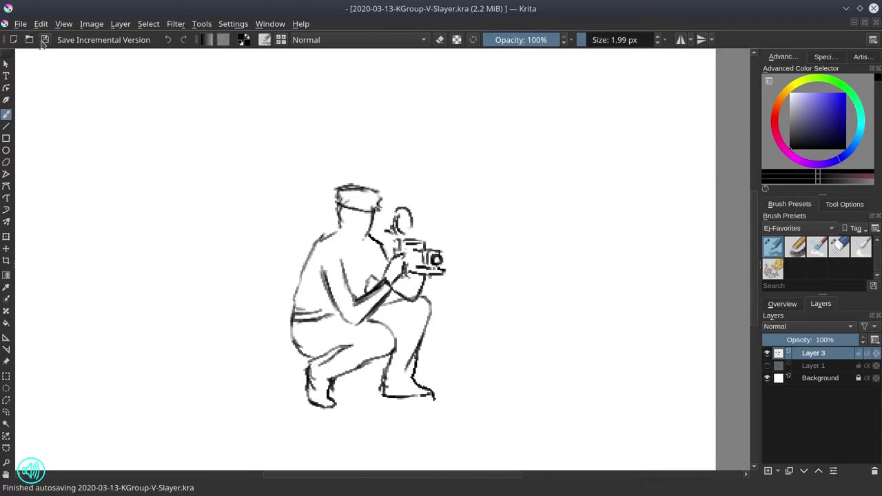
Step: Mirror Layer 3 horizontally so the photographer faces left, undoing an accidental vertical flip
left_click(120, 24)
mouse_move(152, 157)
left_click(361, 172)
key("ctrl+z")
left_click(120, 24)
left_click(367, 157)
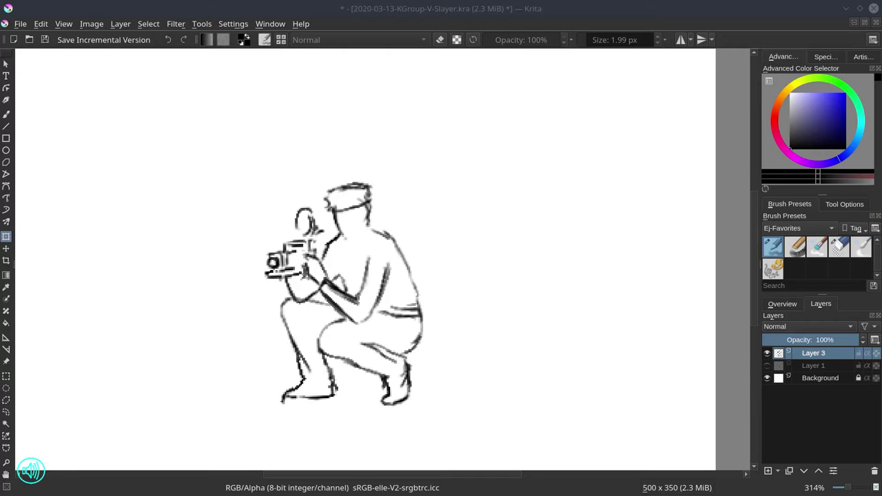
Step: Erase strokes around the back, knee and hat top, redraw the back line, and save
key("b")
mouse_move(379, 303)
left_mouse_down()
mouse_move(421, 319)
mouse_move(414, 344)
left_mouse_up()
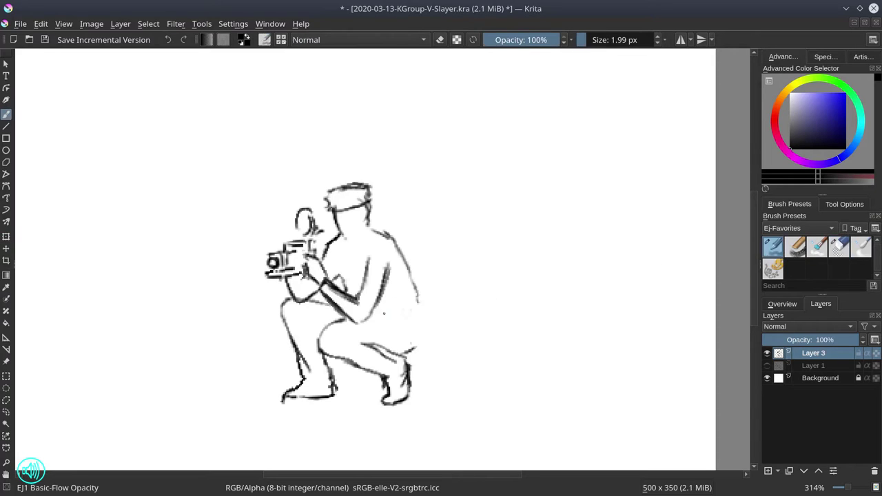
key("slash")
left_click_drag(329, 189, 373, 200)
key("slash")
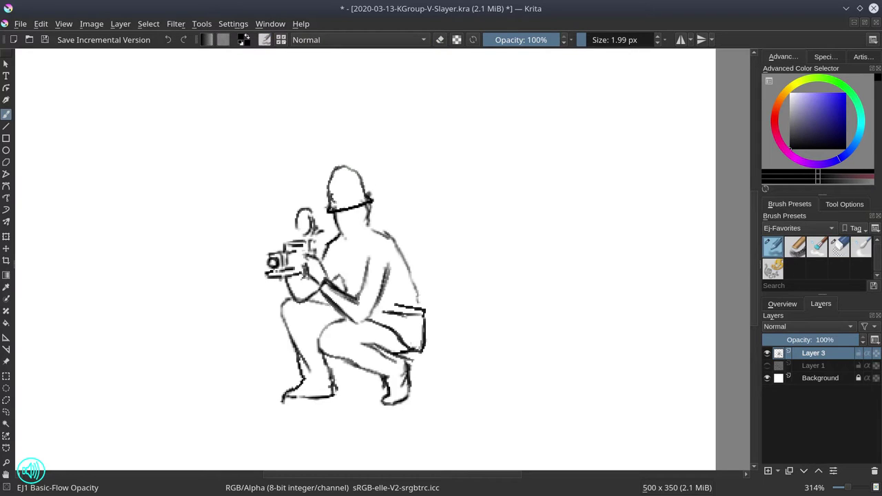
left_click_drag(379, 233, 422, 312)
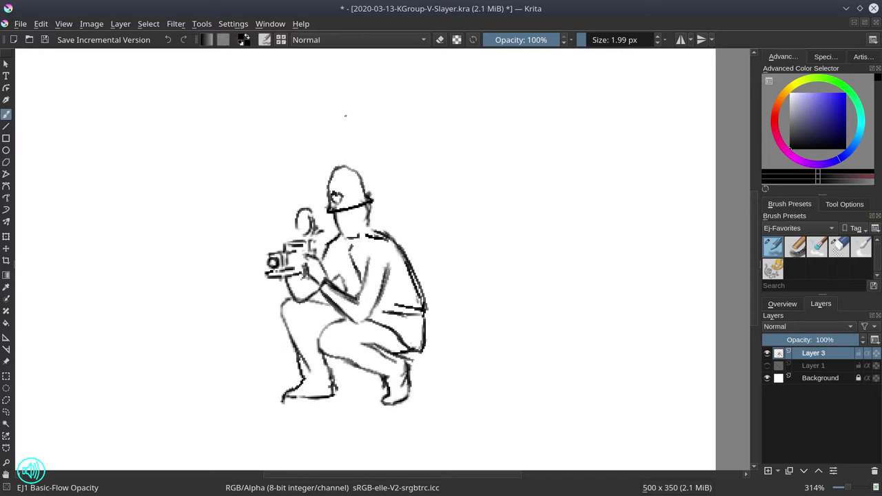
key("ctrl+s")
scroll(372, 278, "down", 4)
key("ctrl+t")
Step: Move the photographer beside the police car, scale him down, apply, select Layer 1, and save
left_click_drag(372, 279, 478, 255)
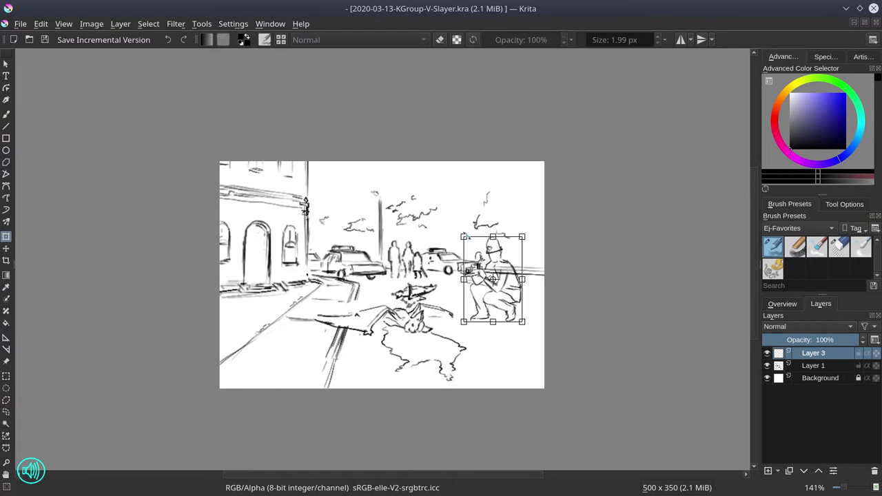
left_click_drag(522, 321, 505, 331)
key("Return")
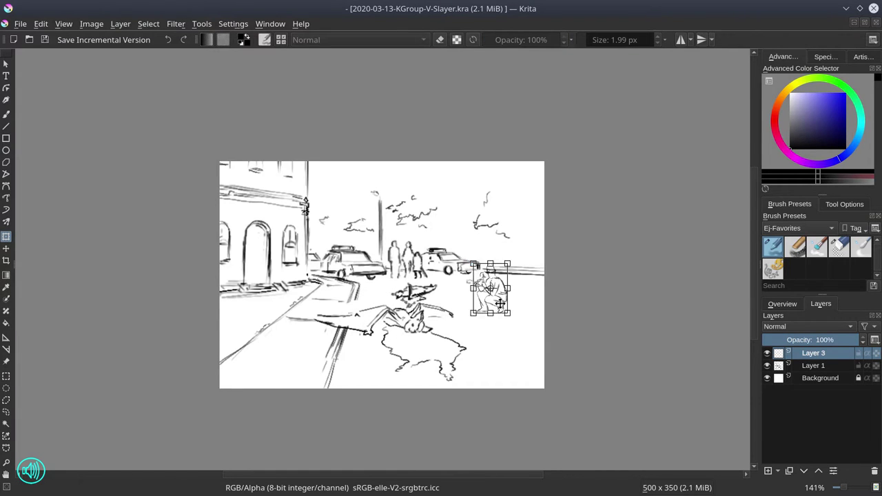
key("Page_Down")
key("b")
key("e")
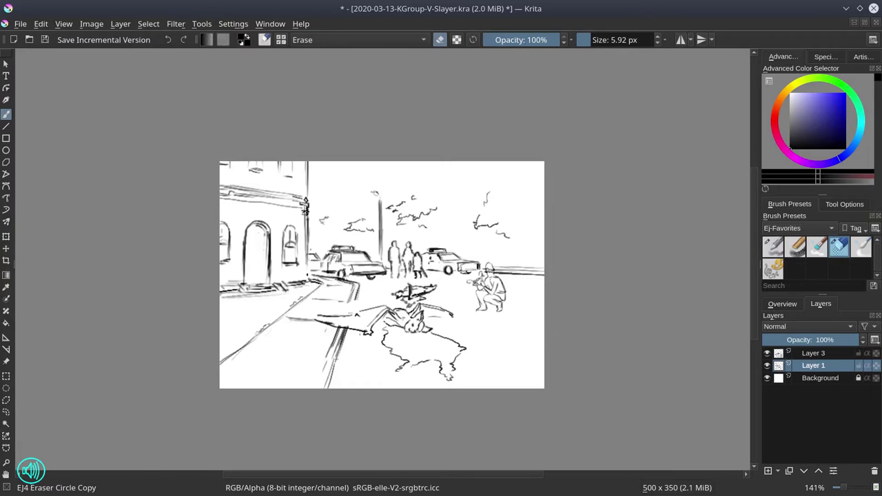
left_click(46, 40)
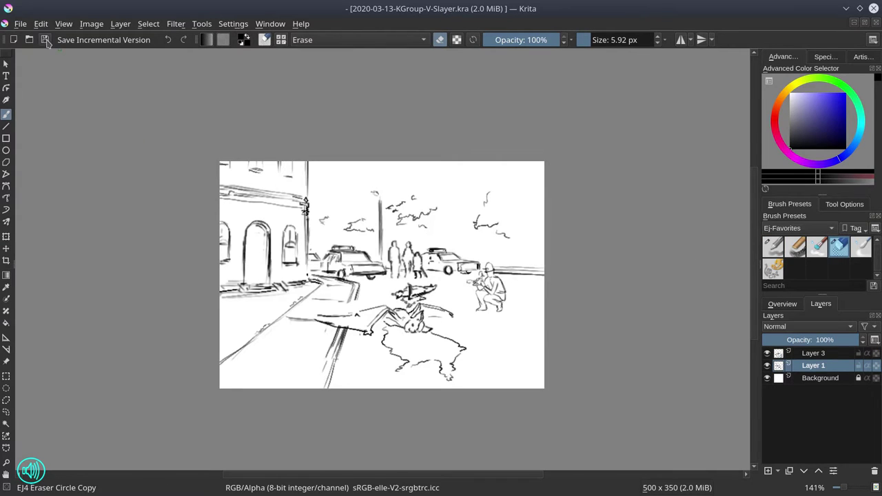
Step: Freehand-select the dragon and start a transform, then cancel and deselect
left_click_drag(455, 291, 386, 294)
key("ctrl+t")
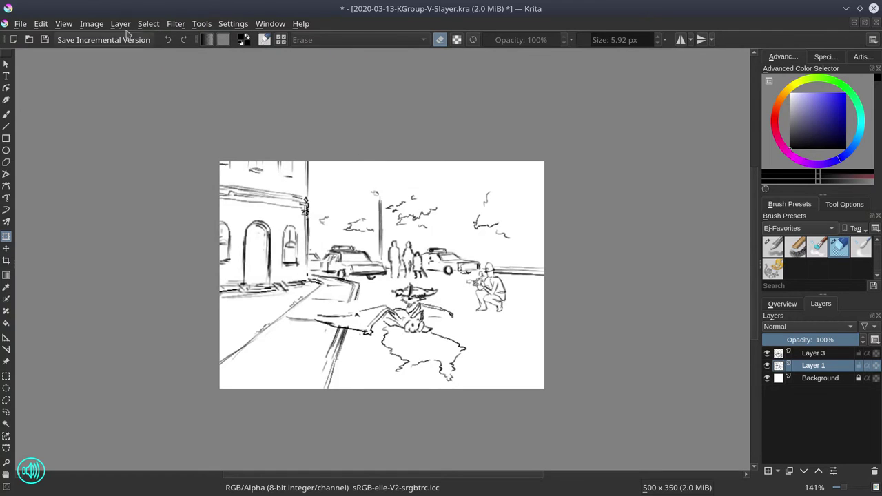
key("Return")
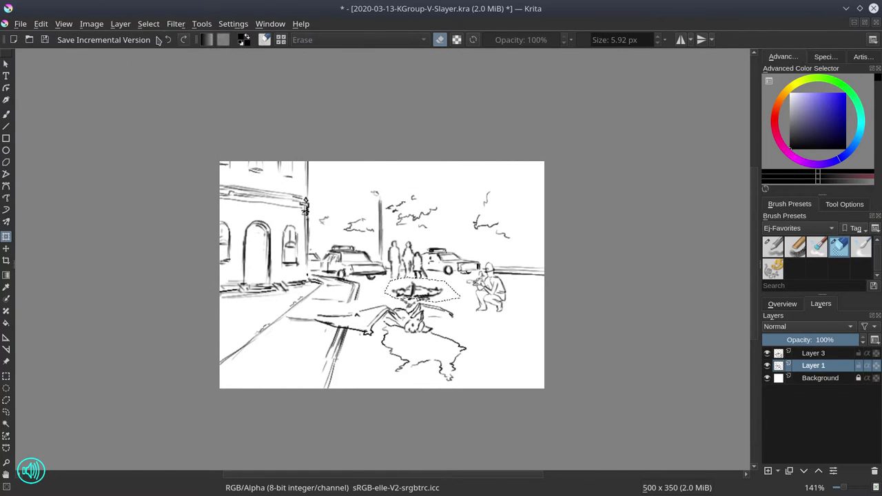
key("ctrl+shift+a")
Step: Check the sketch in a mirrored view, then save and close the document
left_click(782, 303)
left_click(768, 472)
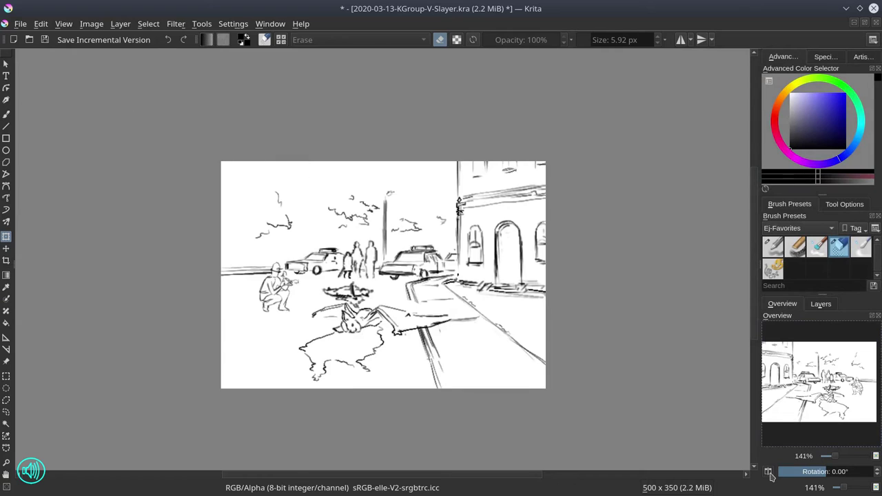
left_click(768, 472)
key("ctrl+s")
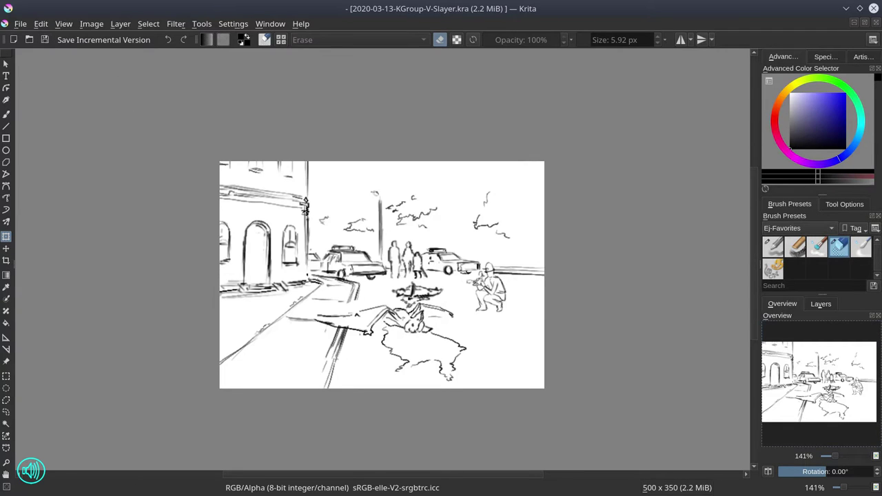
key("ctrl+w")
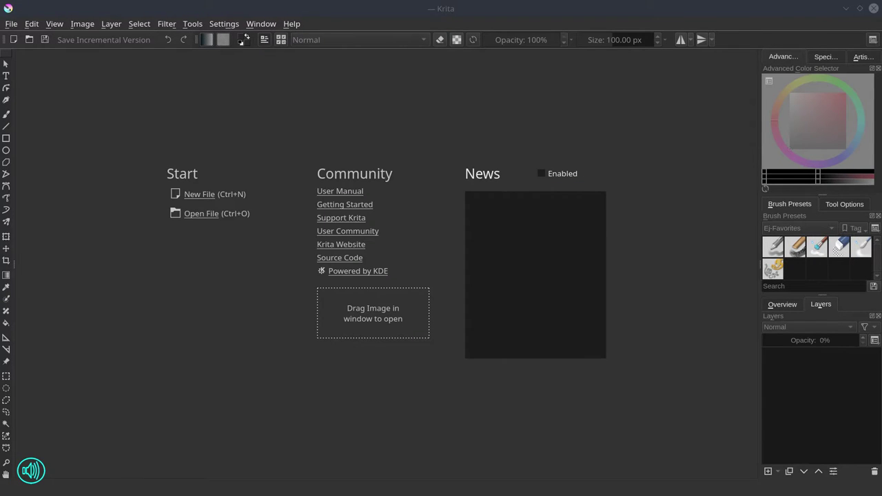
Step: Open 2020-03-13-KGroup-V-Slayer_000.kra from the Slayer folder and save an incremental version
left_click(197, 216)
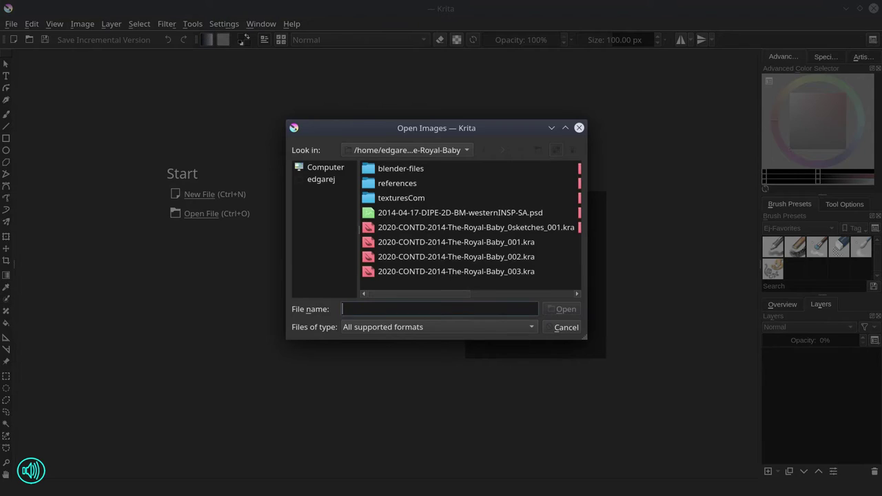
left_click(520, 150)
double_click(498, 218)
double_click(498, 218)
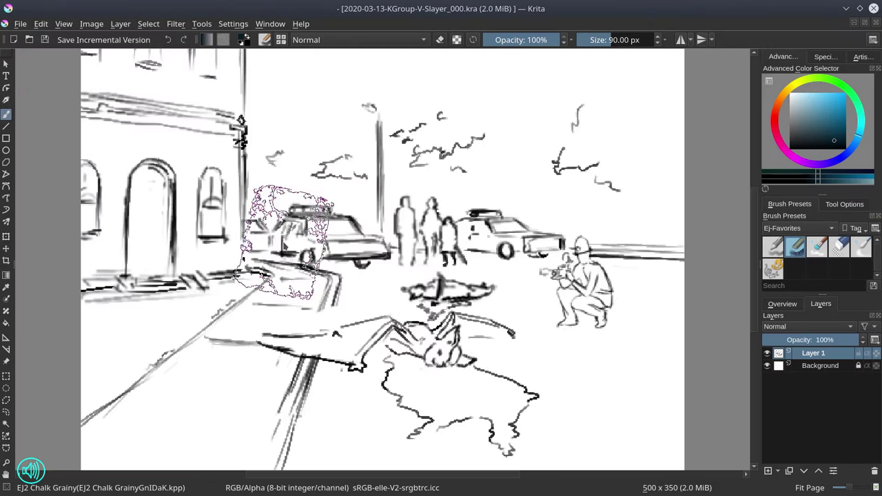
left_click(103, 39)
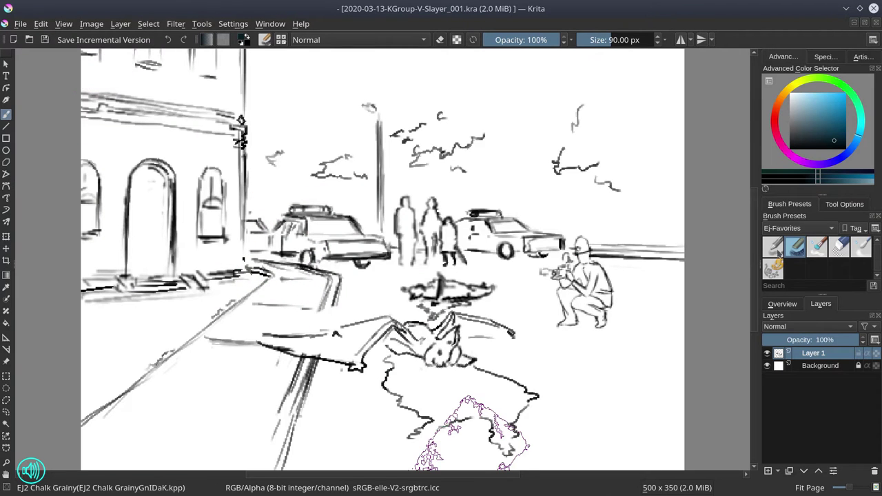
Step: Zoom in on the photographer and redraw his head as a rounded helmet with brush and eraser
left_click(772, 247)
left_click(839, 246)
left_click_drag(608, 293, 632, 258)
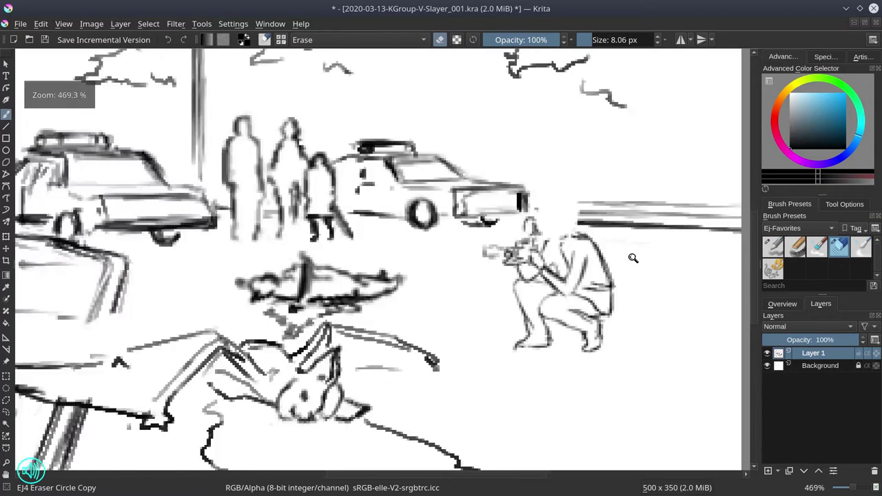
key("/")
left_click_drag(567, 311, 560, 244)
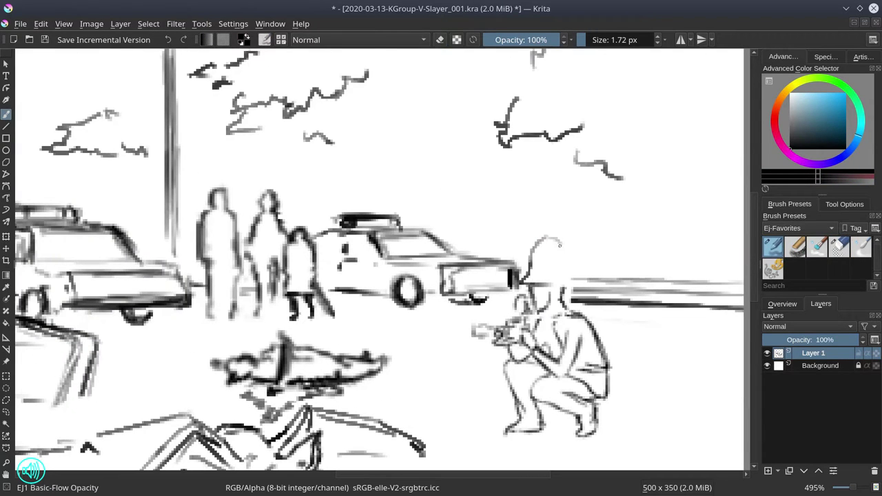
key("/")
key("/")
mouse_move(529, 308)
left_mouse_down()
mouse_move(538, 284)
mouse_move(553, 282)
left_mouse_up()
key("/")
mouse_move(490, 288)
left_mouse_down()
mouse_move(556, 286)
mouse_move(538, 312)
left_mouse_up()
key("/")
left_click_drag(533, 277, 545, 310)
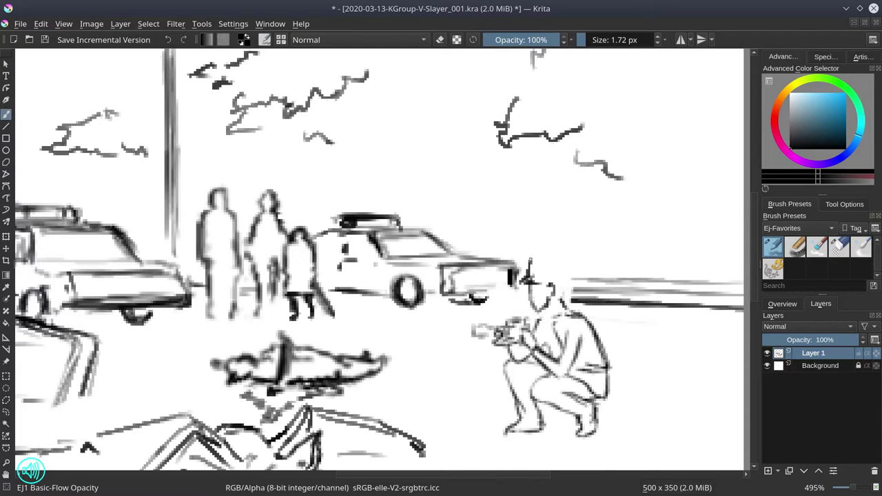
mouse_move(530, 260)
left_mouse_down()
mouse_move(555, 254)
mouse_move(570, 280)
left_mouse_up()
Step: Freehand-select and transform the redrawn head, zoom out to the full sketch, and save
left_click(6, 400)
left_click_drag(583, 243, 529, 241)
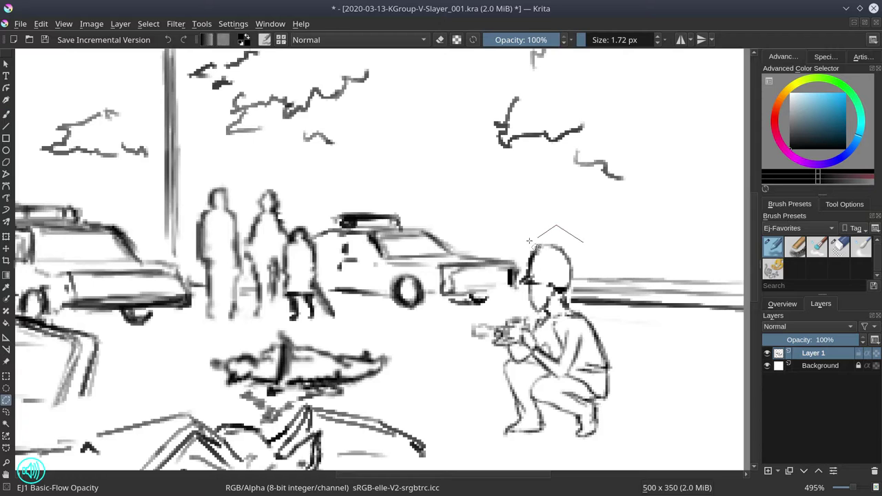
double_click(576, 307)
key("ctrl+t")
key("Return")
key("b")
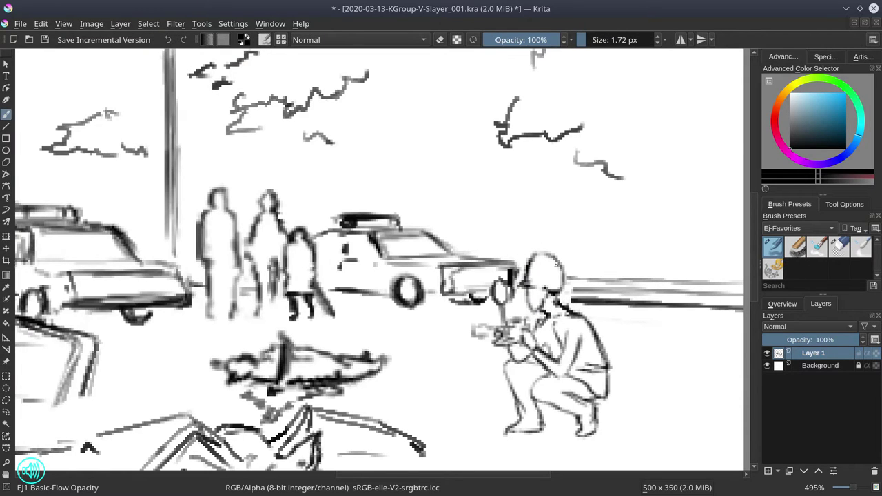
key("1")
left_click(47, 41)
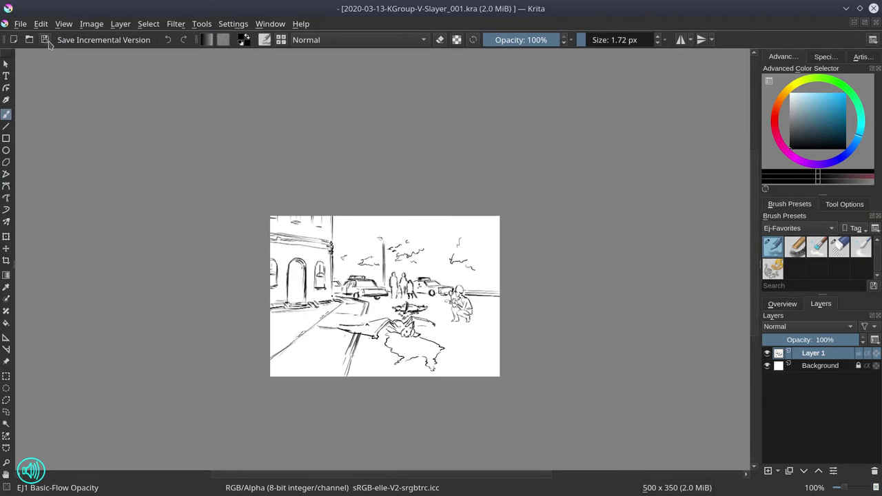
Step: Duplicate Layer 1 into a hidden copy named 'sketch original'
key("ctrl+j")
double_click(843, 352)
type("sketch original")
key("Return")
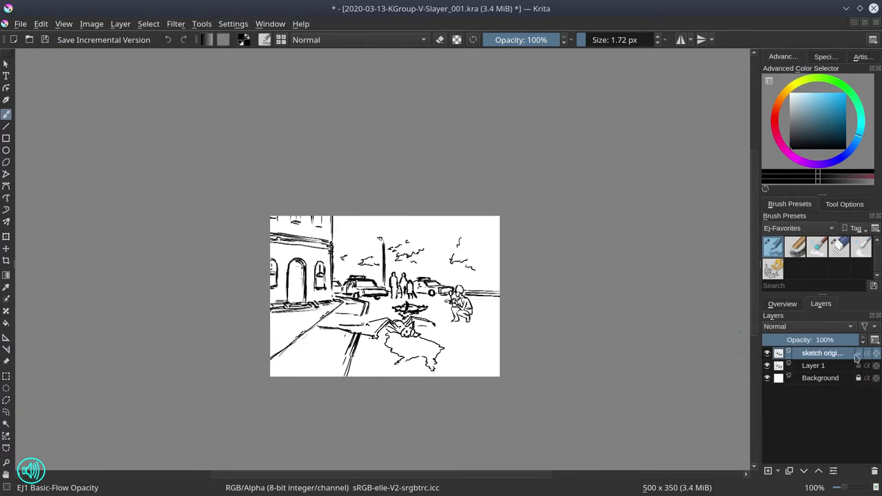
left_click(767, 353)
Step: Add a black Color-blend layer named 'value check', select Background, and save
key("Insert")
key("shift+BackSpace")
left_click(807, 326)
left_click(775, 329)
double_click(818, 353)
type("value")
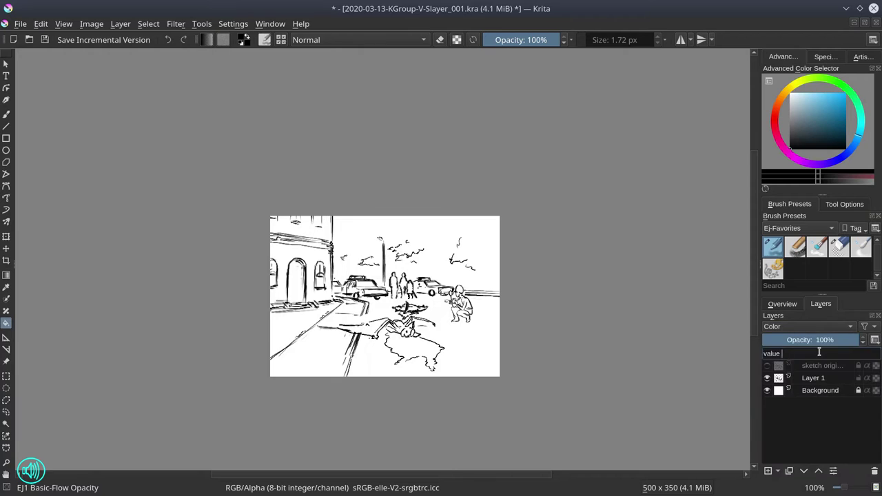
type(" check")
key("Return")
left_click(843, 390)
key("ctrl+s")
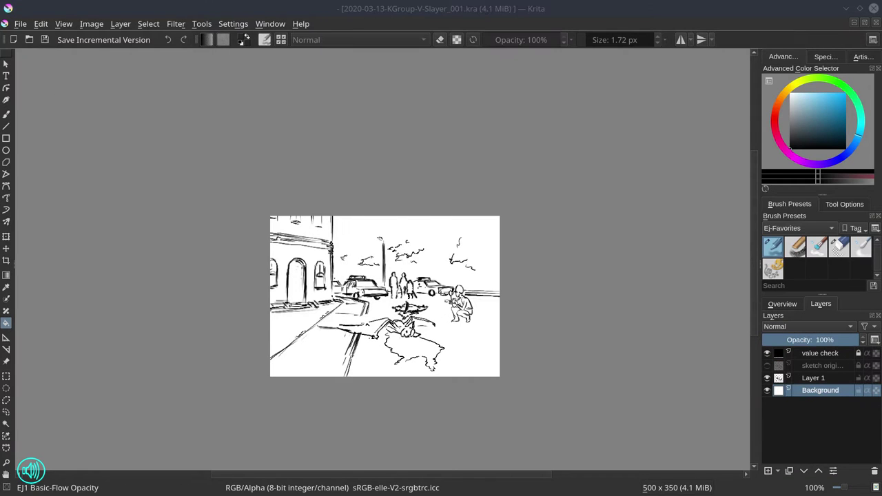
Step: Fill the Background with a dark purple gradient, with value check hidden
left_click(6, 274)
left_click(808, 139)
left_click(806, 163)
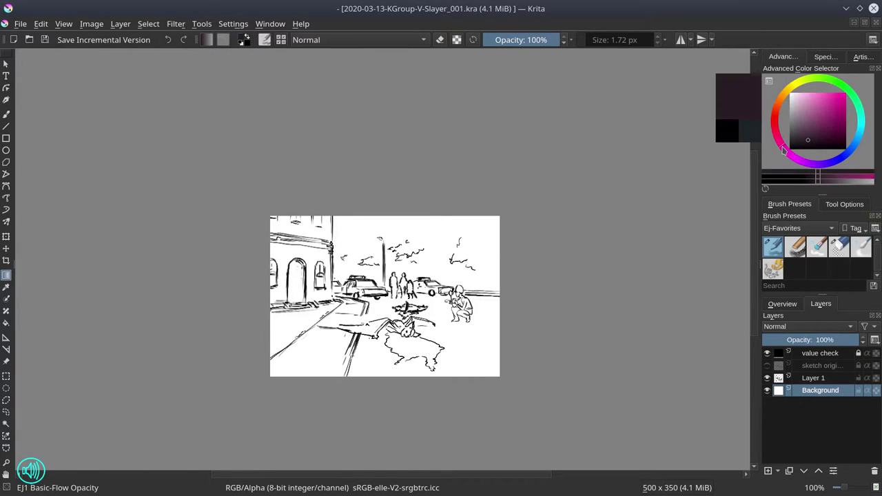
left_click_drag(385, 379, 438, 241)
left_click(767, 353)
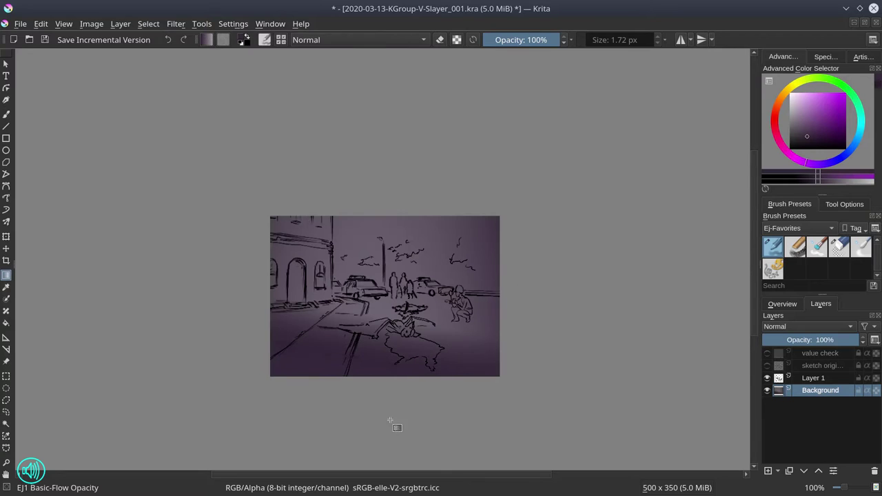
left_click_drag(416, 296, 335, 267)
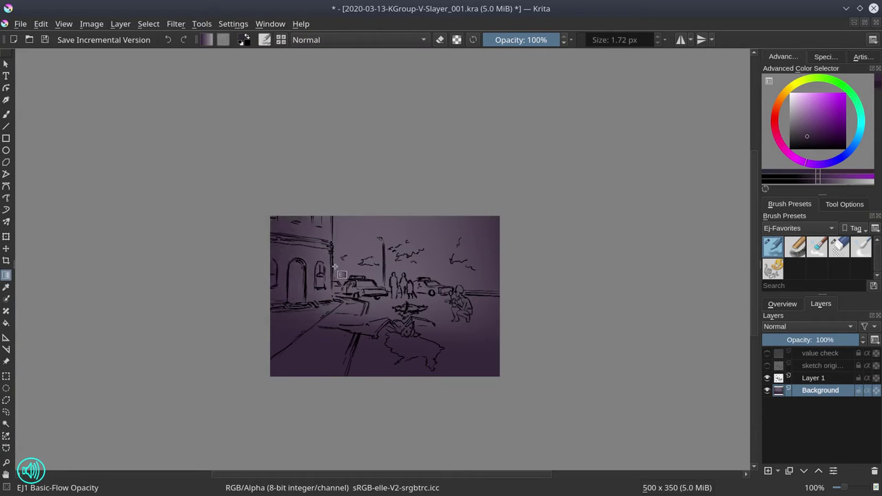
scroll(463, 478, "left", 2)
Step: Paint light purple and dark red-grey road strokes with the grainy chalk brush at about 28 px
left_click(795, 246)
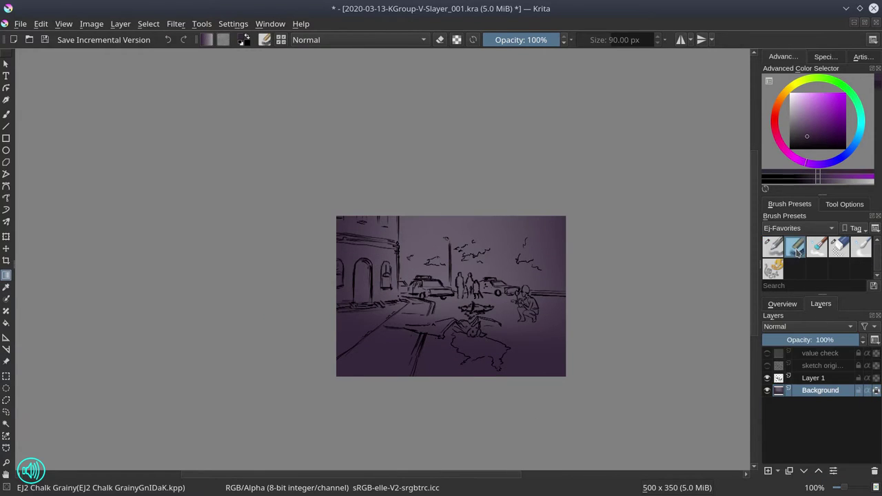
left_click_drag(443, 333, 366, 368)
left_click_drag(516, 314, 523, 335)
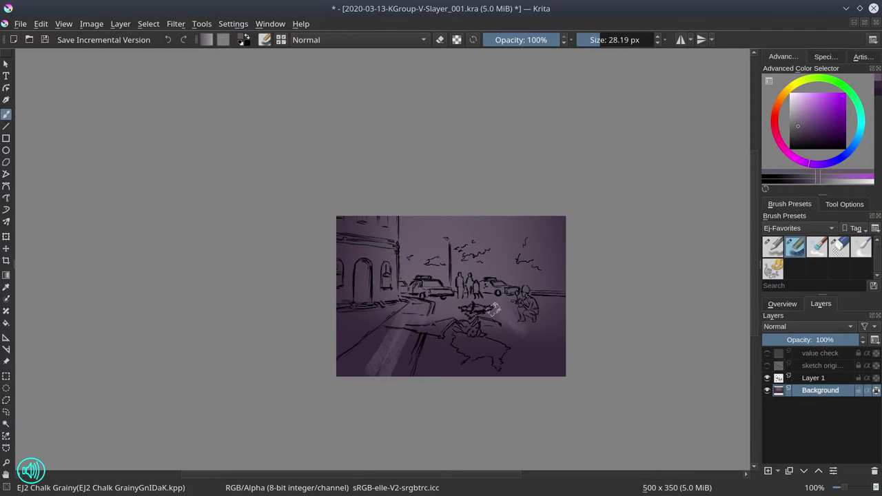
mouse_move(427, 338)
left_mouse_down()
mouse_move(396, 310)
mouse_move(336, 442)
mouse_move(477, 381)
mouse_move(558, 375)
mouse_move(558, 303)
left_mouse_up()
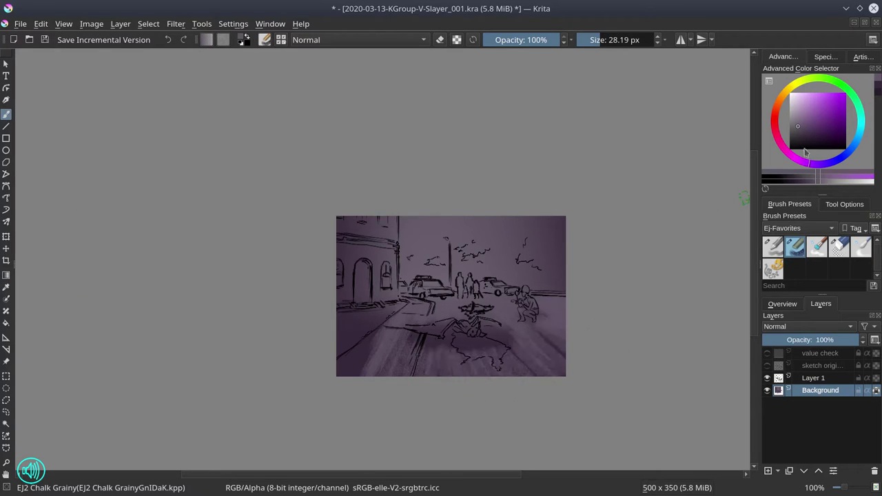
left_click(447, 272, "ctrl")
mouse_move(448, 272)
left_mouse_down()
mouse_move(408, 279)
mouse_move(496, 248)
mouse_move(413, 206)
mouse_move(536, 276)
left_mouse_up()
key("bracketleft")
key("bracketleft")
key("bracketleft")
left_click_drag(429, 338, 501, 323)
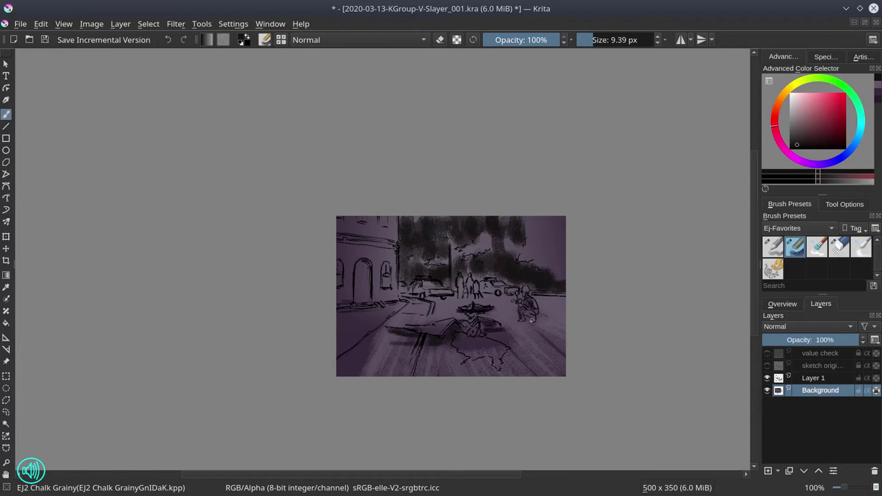
Step: Dab green foliage onto the upper trees
left_click(847, 89)
left_click(816, 122)
key("bracketright")
key("bracketright")
mouse_move(434, 263)
left_mouse_down()
mouse_move(503, 248)
mouse_move(549, 264)
left_mouse_up()
Step: Add small dark red-orange detail strokes on the lower street
left_click(549, 263, "ctrl")
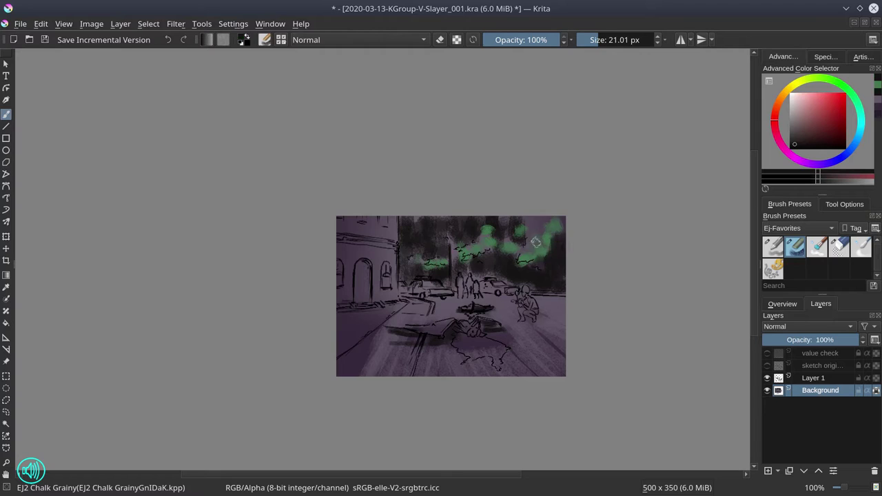
left_click(780, 110)
key("bracketleft")
key("bracketleft")
key("bracketleft")
left_click_drag(410, 341, 422, 372)
left_click_drag(524, 324, 548, 339)
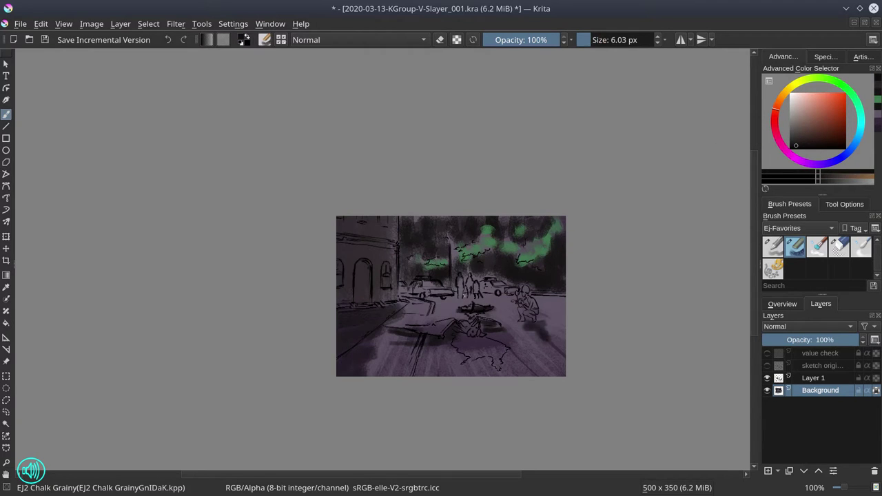
key("bracketright")
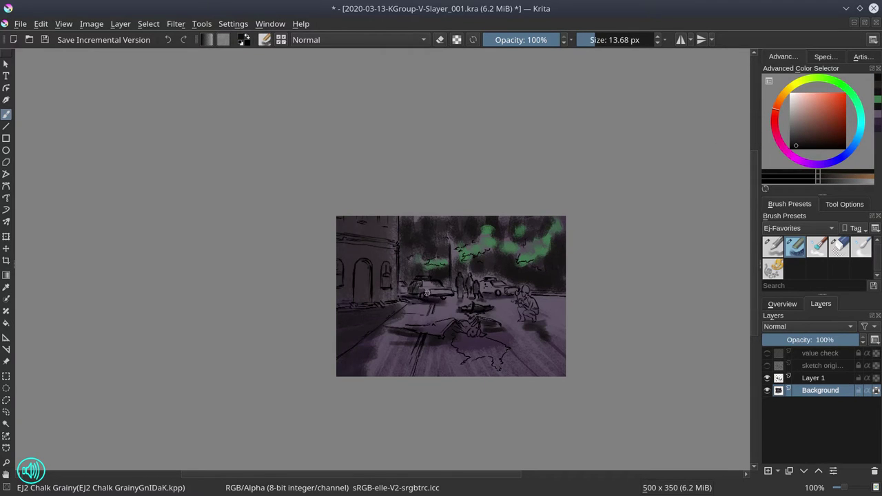
Step: Paint light orange strokes across the middle and bottom, checking values briefly
left_click(801, 117)
key("bracketright")
left_click_drag(407, 309, 510, 306)
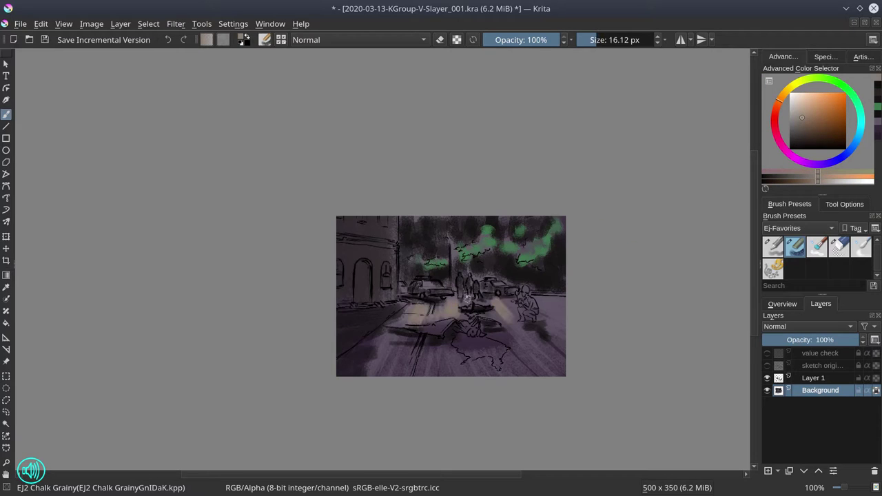
mouse_move(454, 303)
left_mouse_down()
mouse_move(467, 274)
mouse_move(516, 304)
left_mouse_up()
key("bracketright")
left_click(767, 353)
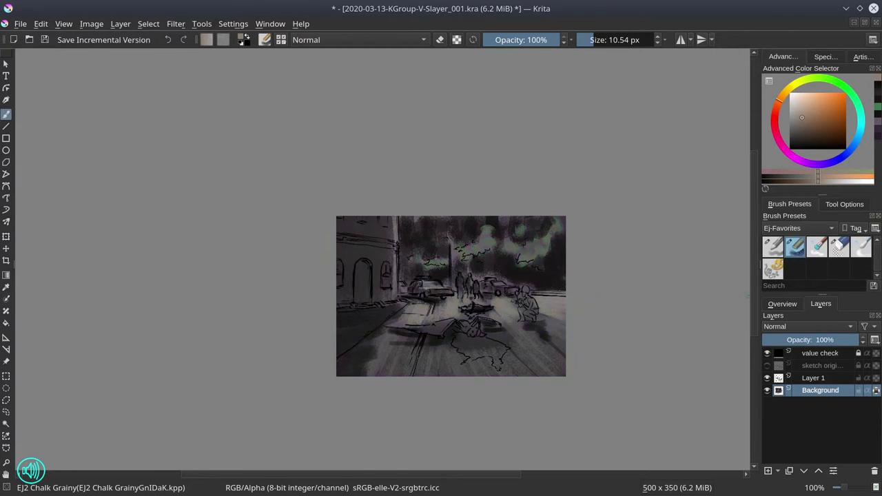
left_click(766, 352)
key("bracketright")
left_click_drag(389, 341, 454, 365)
Step: Add dark purple strokes on the right side of the street
left_click_drag(510, 372, 561, 320)
left_click(544, 324, "ctrl")
key("bracketleft")
key("bracketleft")
key("bracketleft")
mouse_move(527, 290)
left_mouse_down()
mouse_move(531, 313)
mouse_move(554, 341)
left_mouse_up()
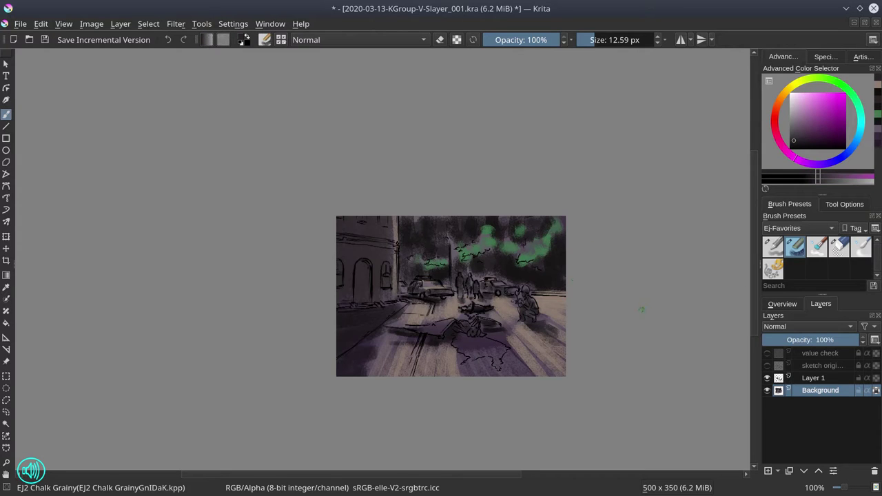
Step: Stamp orange shapes across the ground with the shapes brush
key("slash")
left_click(413, 324, "ctrl")
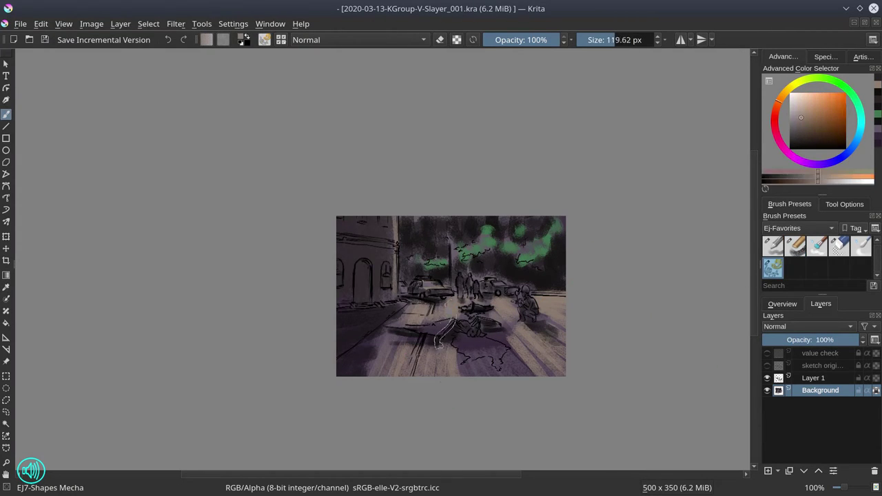
left_click_drag(551, 323, 516, 372)
left_click_drag(555, 300, 551, 327)
left_click_drag(365, 372, 454, 341)
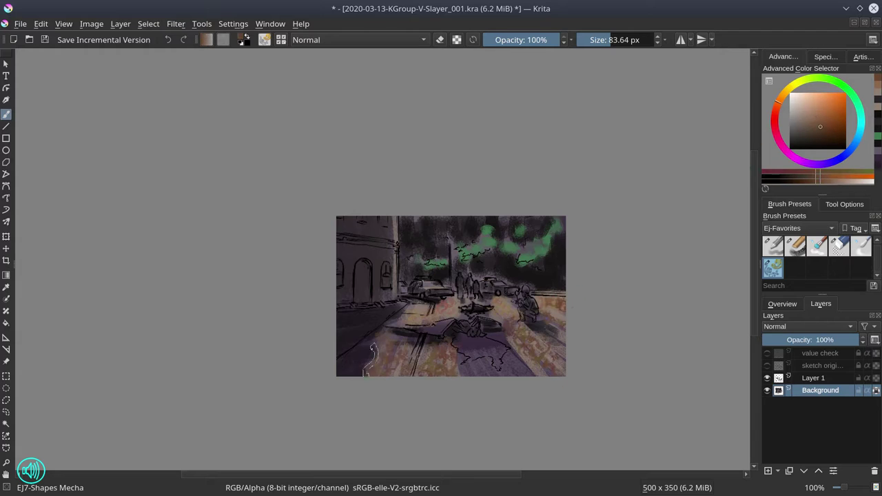
Step: Paint dark purple shapes on the left building
left_click(530, 241, "ctrl")
key("bracketright")
left_click(500, 251, "ctrl")
left_click_drag(497, 221, 499, 242)
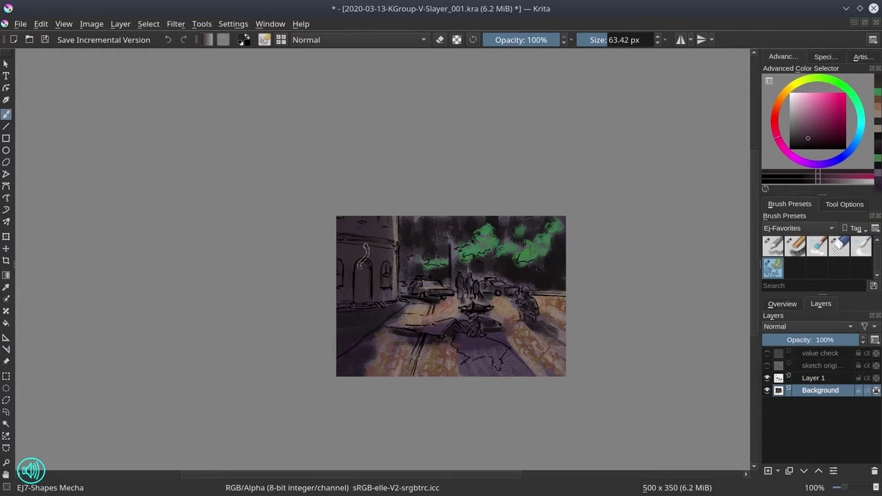
left_click_drag(389, 217, 390, 270)
key("bracketleft")
key("bracketleft")
key("bracketleft")
key("bracketleft")
key("bracketleft")
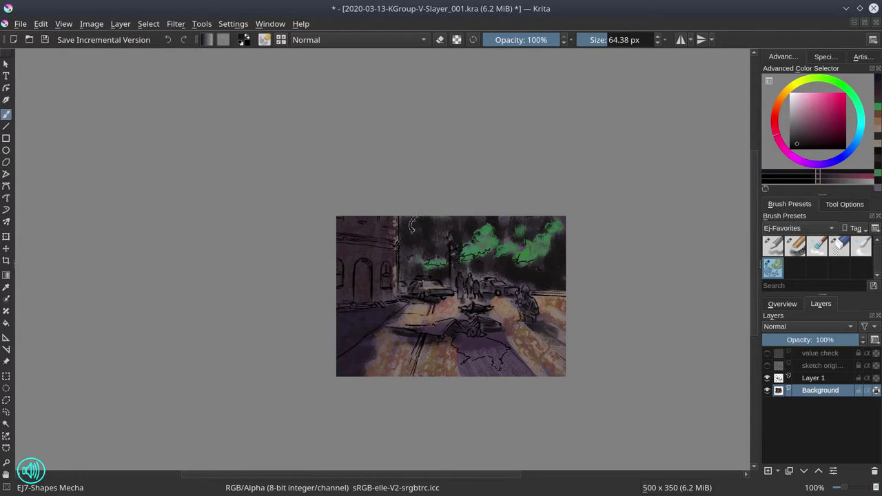
Step: Paint a blue patch at the bottom, return to the chalk brush, and add Layer 4
left_click(841, 162)
left_click(835, 117)
key("bracketright")
key("bracketright")
key("bracketright")
left_click_drag(506, 344, 459, 361)
key("slash")
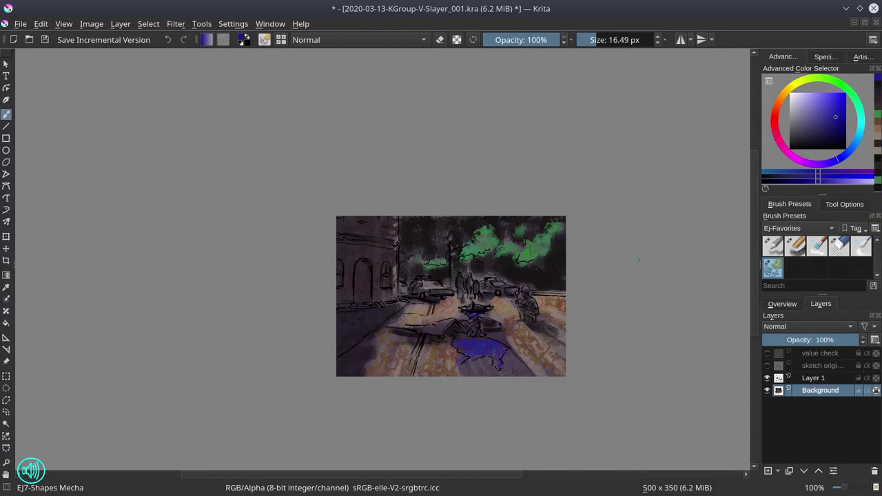
key("Insert")
Step: Save, then paint a warm peach glow around the street lamp
left_click(44, 40)
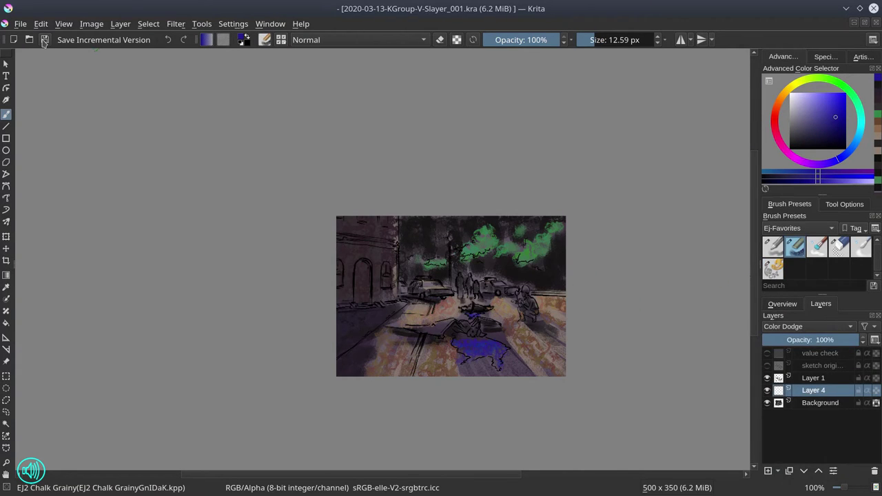
left_click(447, 237, "ctrl")
left_click(448, 237)
left_click_drag(448, 238, 448, 237)
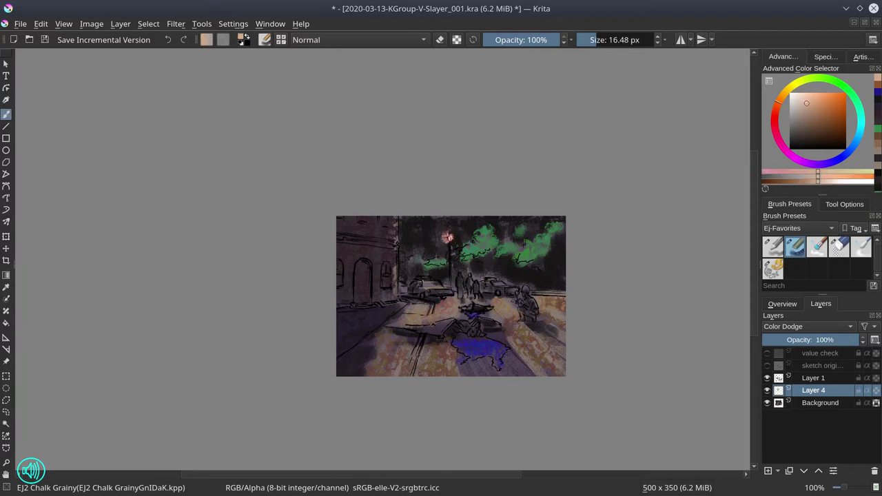
Step: Add light highlights on the car, bottom street and clouds, a stroke near the lamp post, and save
left_click(547, 273, "ctrl")
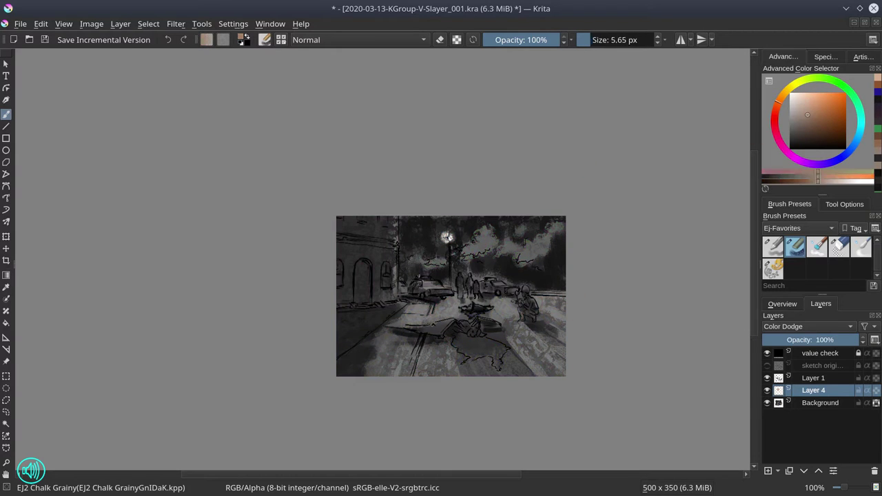
mouse_move(425, 288)
left_mouse_down()
mouse_move(441, 288)
mouse_move(452, 304)
mouse_move(393, 326)
left_mouse_up()
mouse_move(548, 304)
left_mouse_down()
mouse_move(538, 304)
mouse_move(572, 308)
left_mouse_up()
left_click_drag(393, 338, 441, 372)
left_click_drag(510, 330, 575, 321)
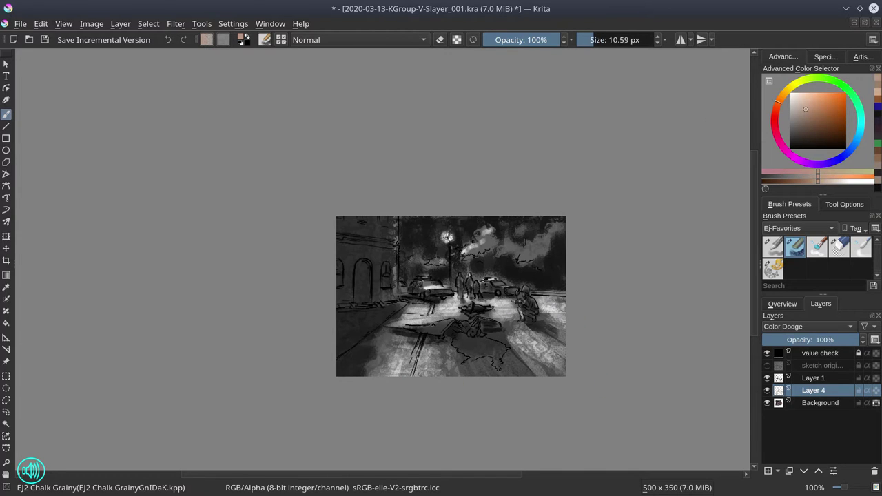
mouse_move(415, 259)
left_mouse_down()
mouse_move(447, 261)
mouse_move(566, 228)
mouse_move(593, 234)
left_mouse_up()
left_click(803, 130)
left_click_drag(393, 220, 379, 296)
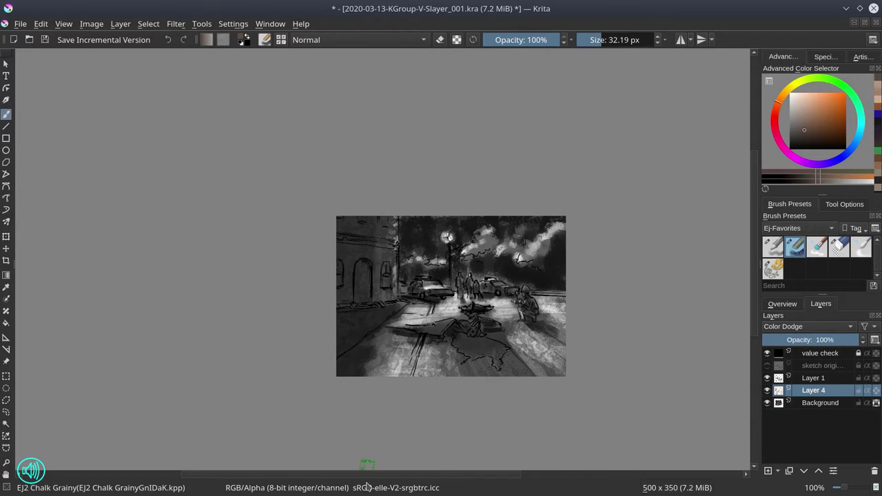
key("ctrl+s")
Step: Check the composition in the overview and mirrored view, then hide value check
left_click(782, 304)
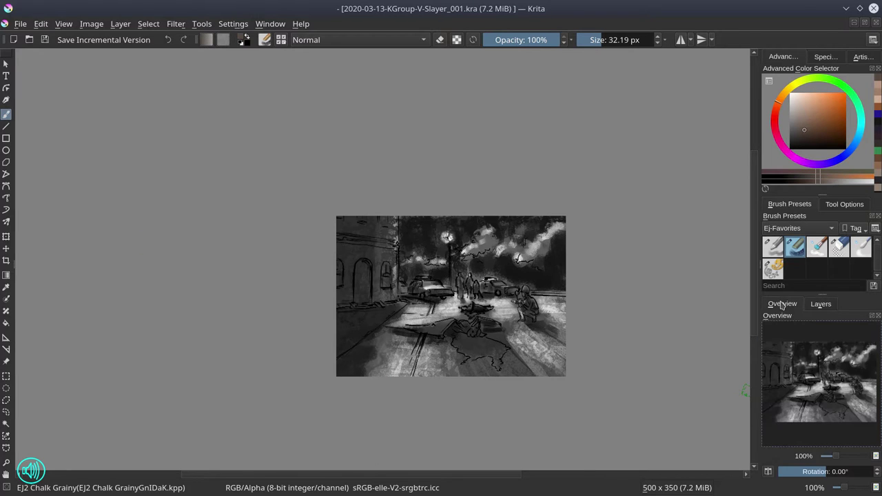
left_click(768, 473)
left_click(820, 304)
left_click(767, 354)
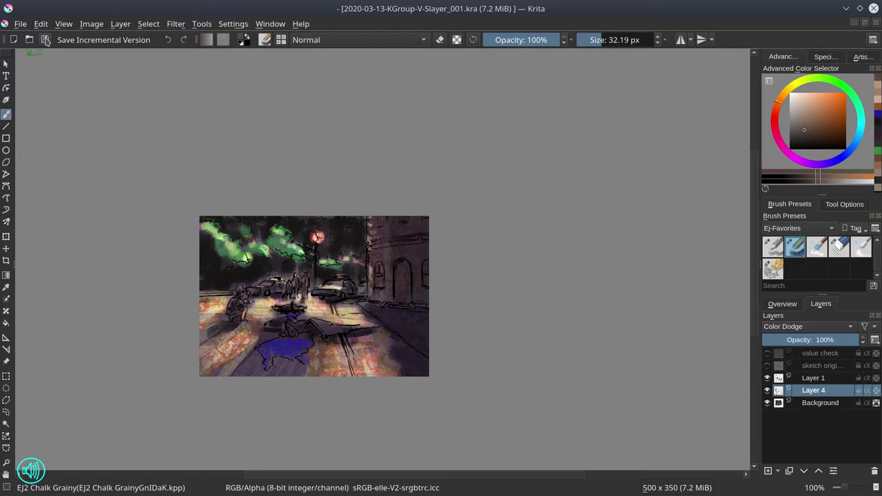
Step: Choose brushes and dark purple and light red colours while switching between Background and Layer 4
left_click(819, 402)
left_click(772, 268)
left_click(821, 163)
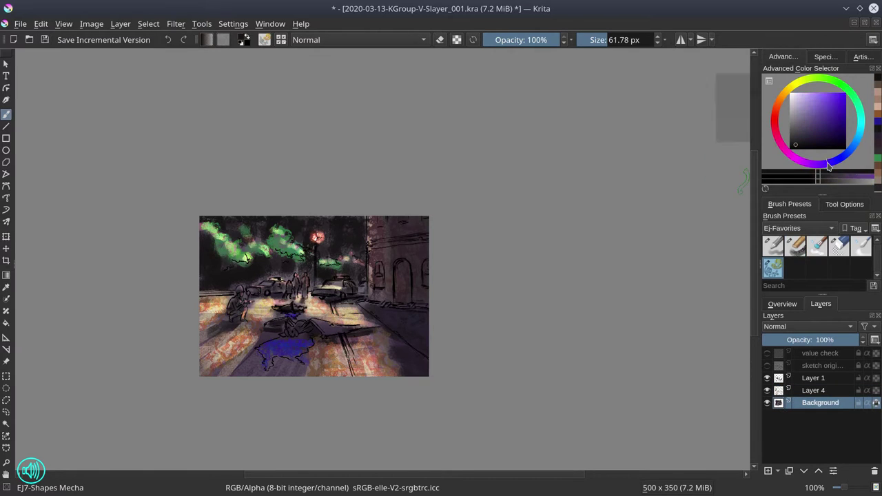
left_click(814, 146)
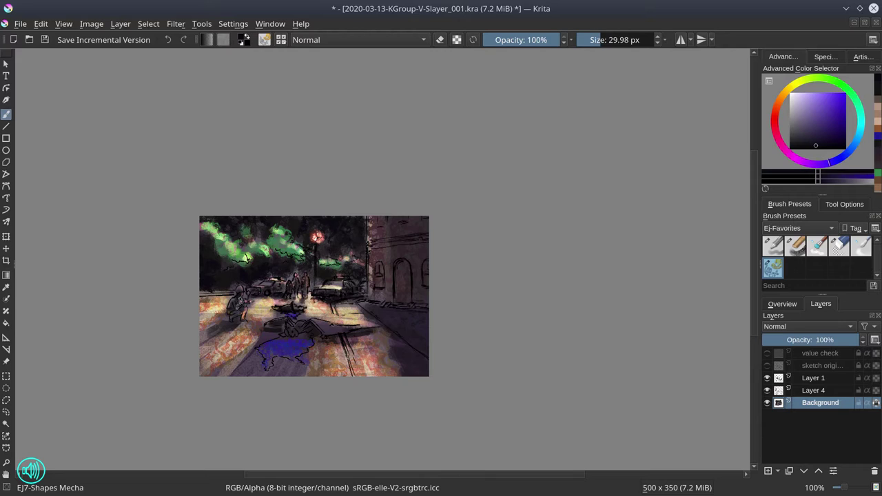
left_click(812, 390)
left_click(794, 246)
left_click(802, 112)
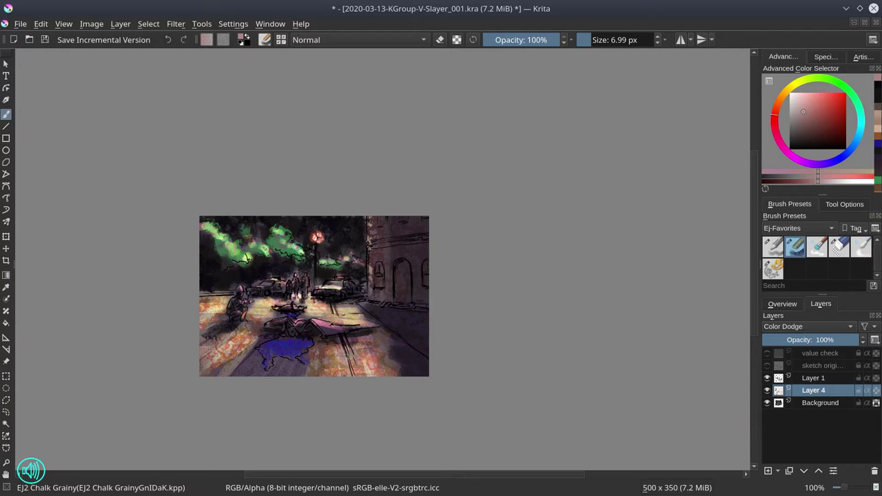
Step: On Background, darken the building's lower-right wall blue and repaint the blue patch light purple
left_click(819, 402)
left_click(401, 296, "ctrl")
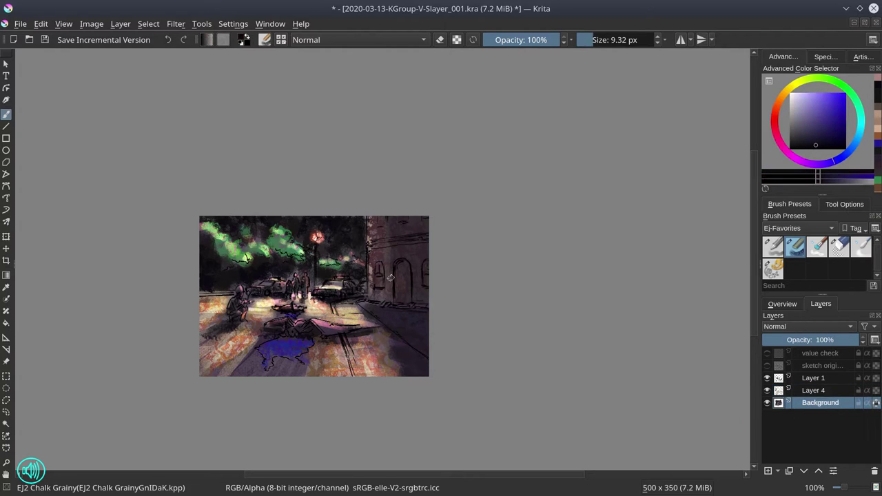
key("/")
left_click_drag(379, 301, 415, 364)
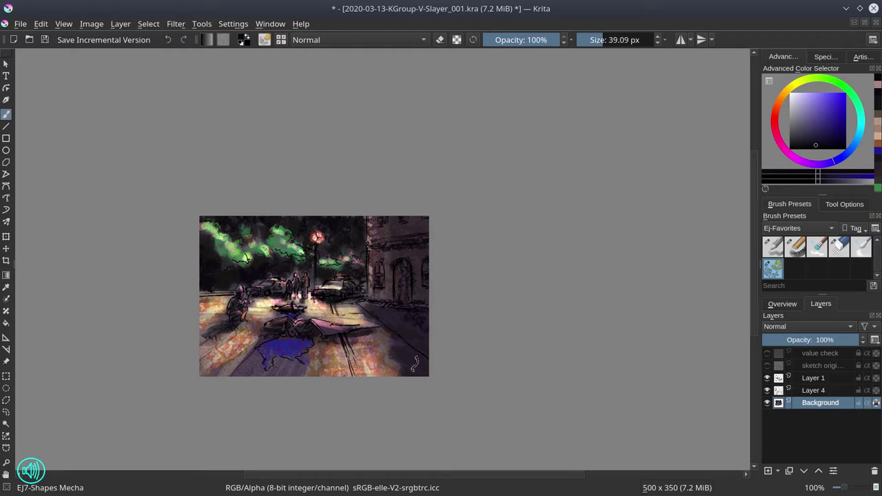
left_click(262, 376, "ctrl")
mouse_move(283, 348)
left_mouse_down()
mouse_move(290, 345)
mouse_move(240, 349)
left_mouse_up()
left_click(240, 350, "ctrl")
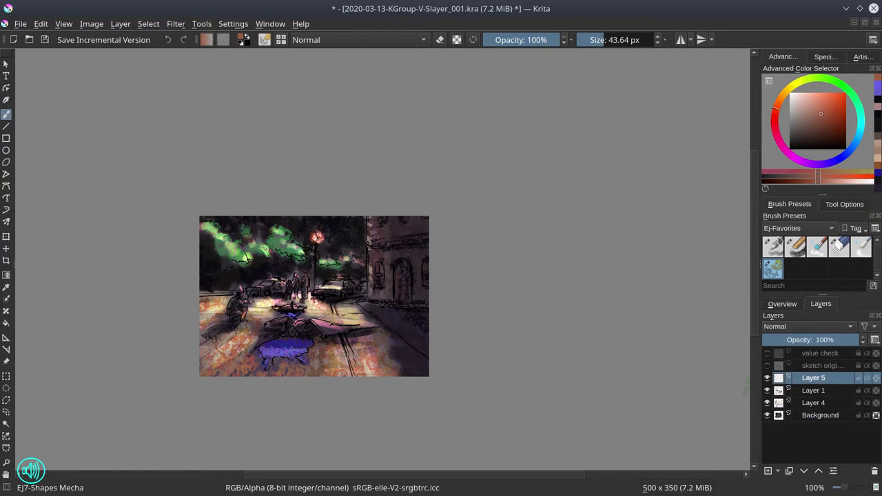
Step: Add Layer 5, sample pink from the lamp highlight, and save
key("Insert")
left_click(313, 239, "ctrl")
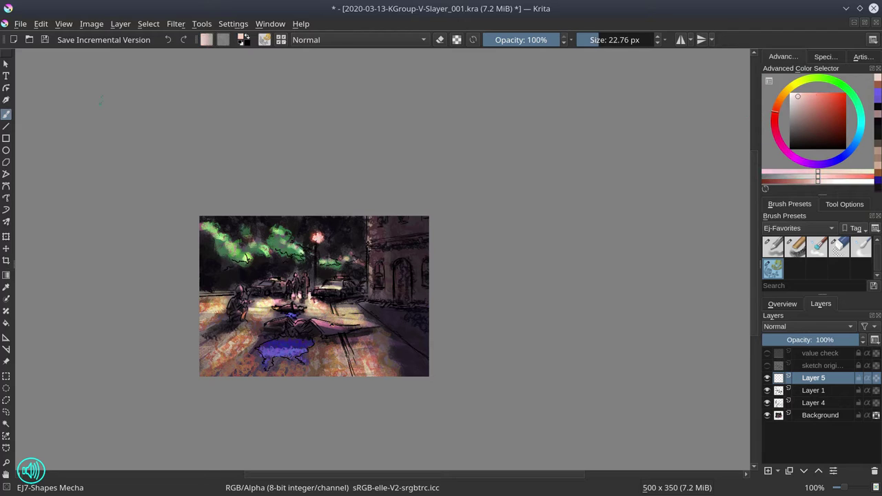
left_click(45, 39)
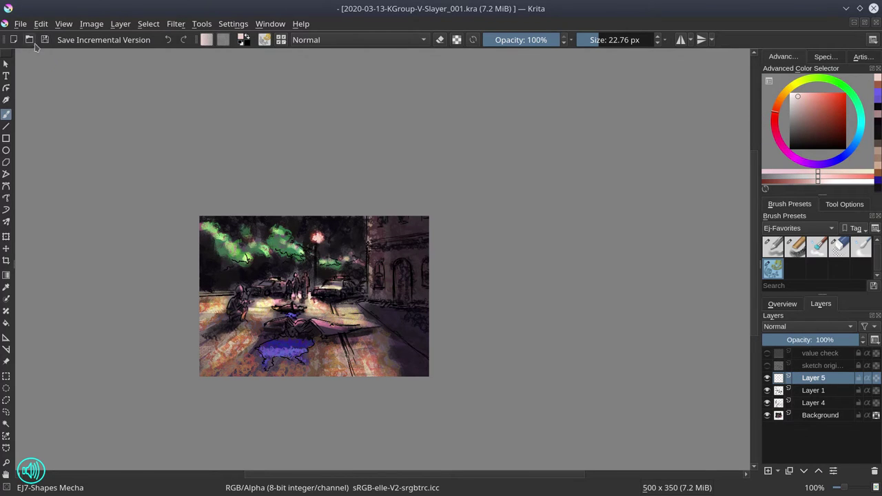
Step: Add a colour adjustment curves filter layer with a point on the Red curve
left_click(777, 472)
left_click(782, 354)
left_click(492, 258)
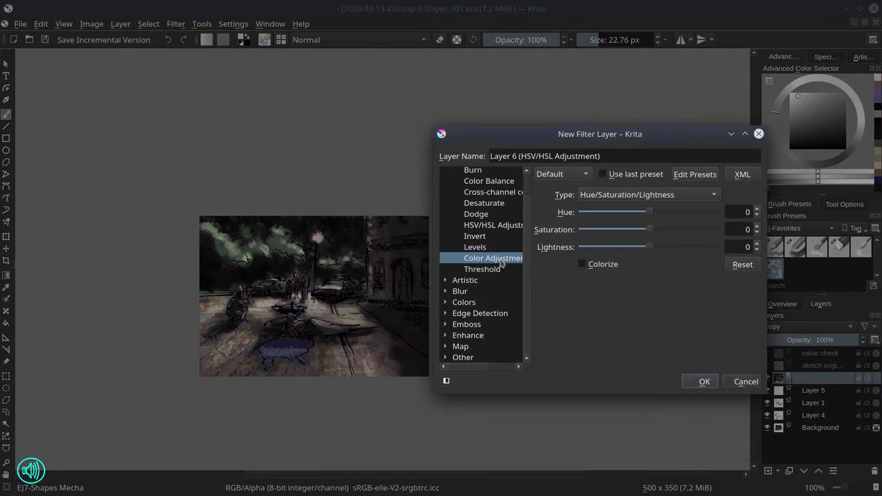
left_click(599, 197)
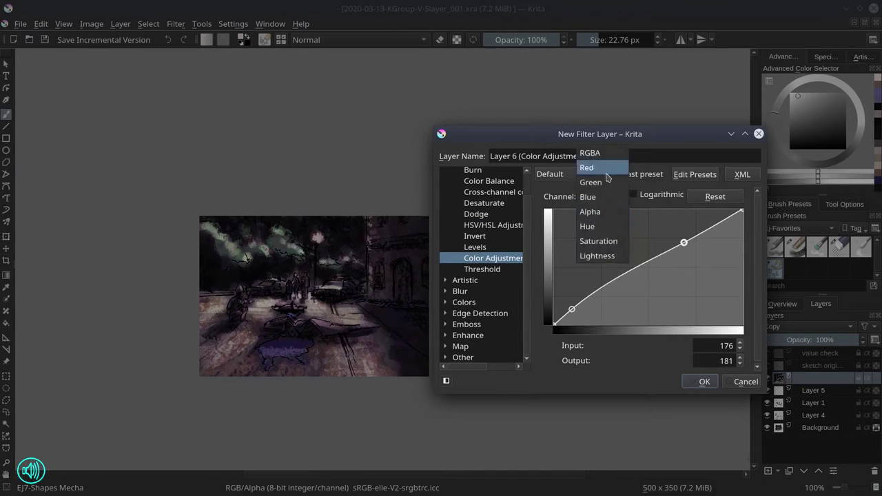
left_click(590, 171)
left_click(576, 308)
left_click(704, 381)
Step: Lower the image saturation with the HSV adjustment filter
left_click(176, 23)
mouse_move(207, 52)
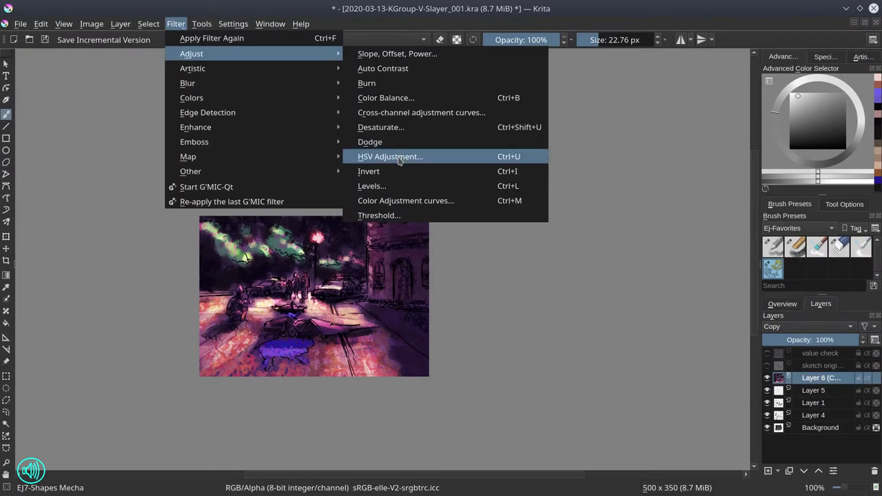
left_click(427, 153)
left_click_drag(615, 265, 589, 265)
left_click(672, 415)
Step: Add two HSV/HSL filter layers, the second for the selected blue puddle
left_click(778, 473)
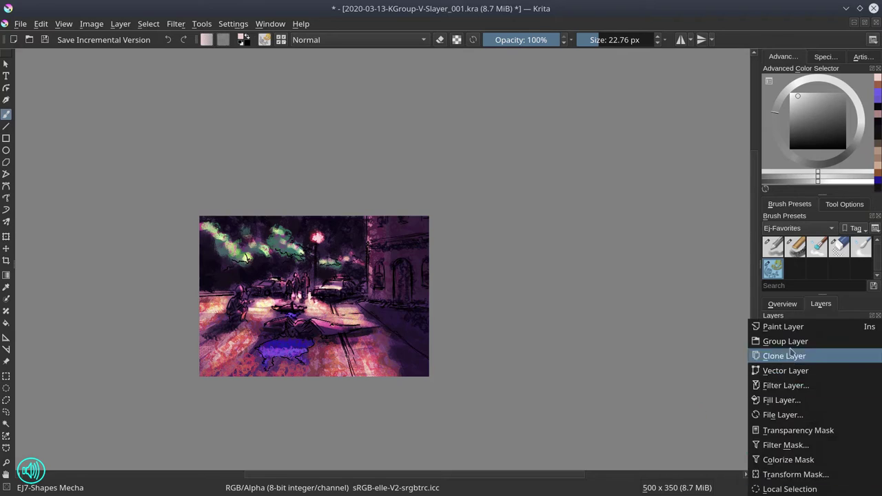
left_click(784, 365)
left_click(329, 268)
left_click(723, 427)
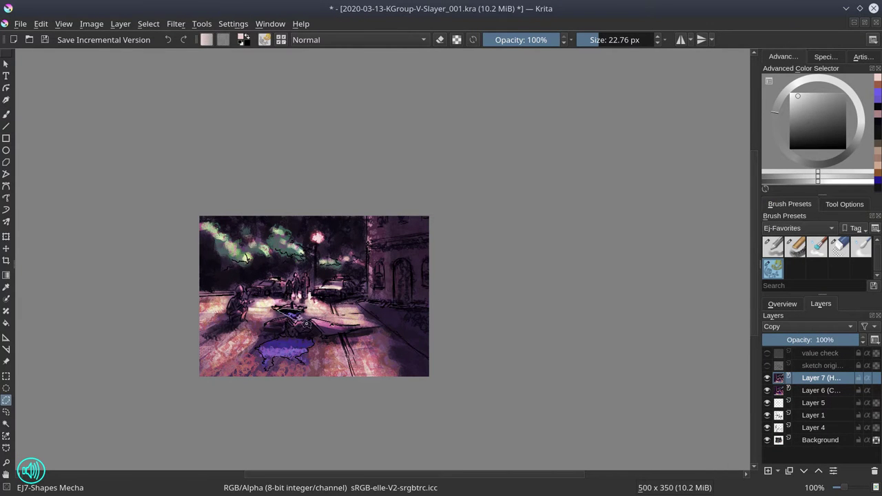
left_click_drag(308, 360, 303, 355)
left_click(778, 473)
left_click(784, 365)
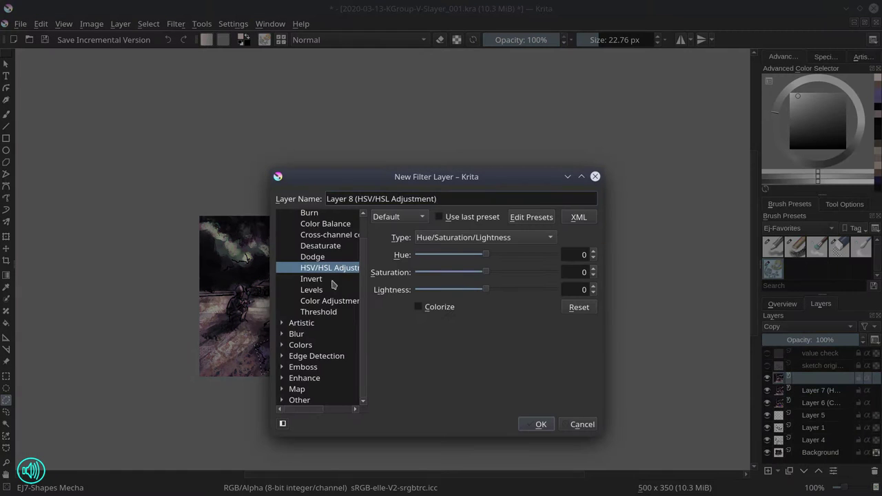
key("Return")
left_click(782, 304)
Step: Save incremental version 002 and open Layer 8's options to merge it down
left_click(73, 38)
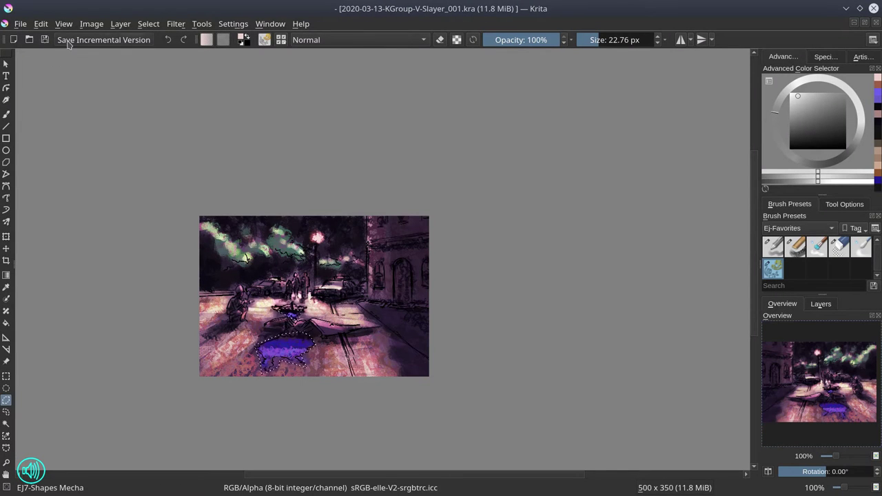
left_click(820, 304)
left_click(813, 427)
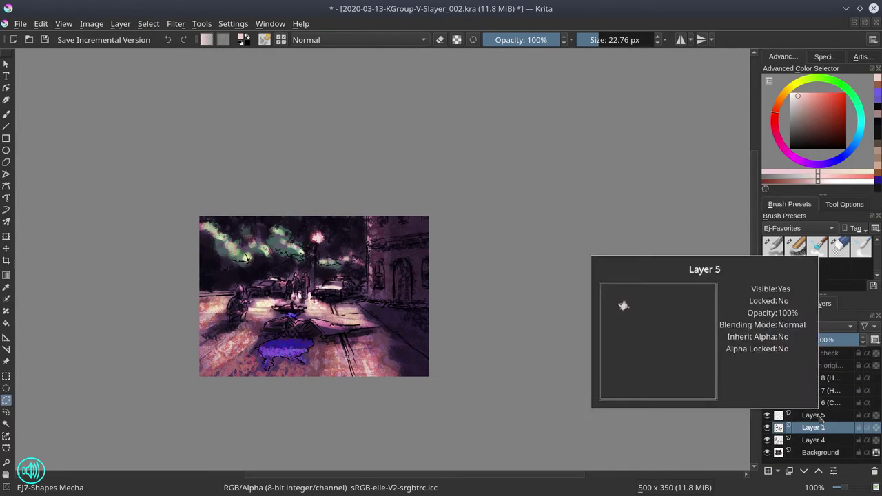
left_click(816, 378)
right_click(812, 376)
Step: Merge Layer 8 into the layer below and save the document
left_click(813, 376)
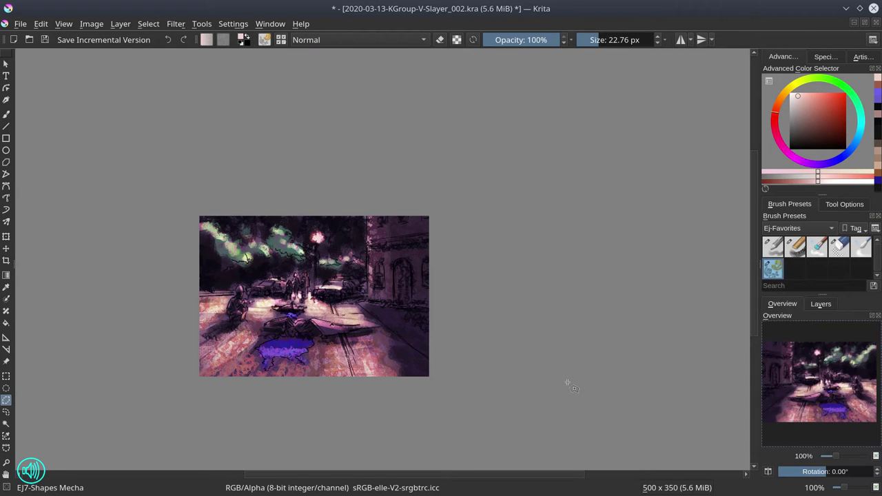
key("ctrl+s")
key("2")
Step: Blend the dark upper-left area and the green foliage with EJ3 Blender Textured Soft
left_click(816, 246)
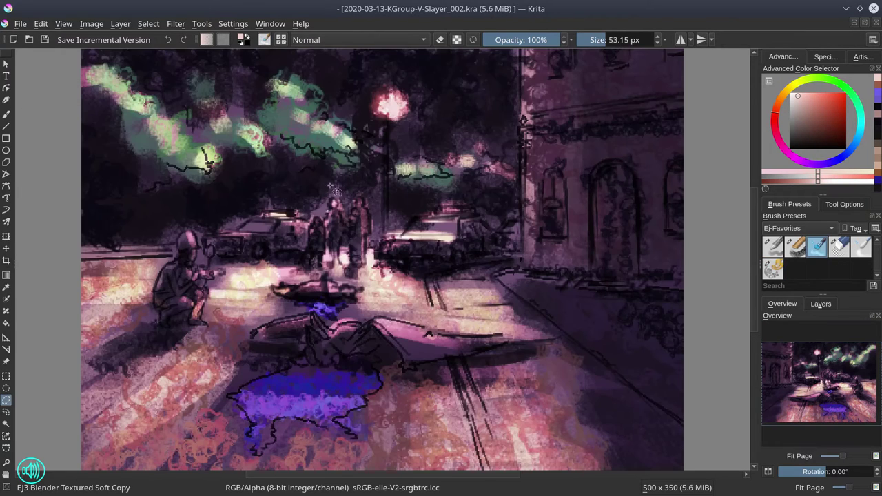
key("bracketleft")
mouse_move(120, 185)
left_mouse_down()
mouse_move(90, 98)
mouse_move(115, 118)
mouse_move(108, 157)
left_mouse_up()
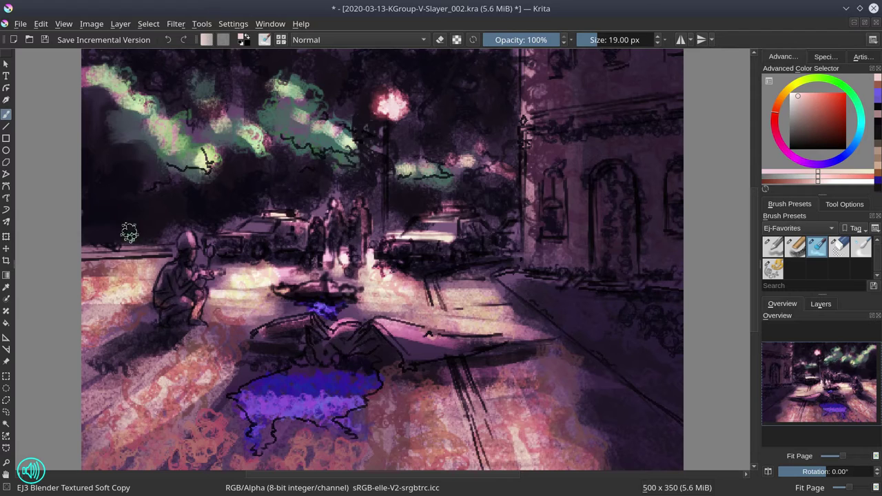
mouse_move(191, 222)
left_mouse_down()
mouse_move(175, 173)
mouse_move(170, 190)
mouse_move(200, 160)
mouse_move(188, 132)
mouse_move(165, 122)
mouse_move(147, 104)
left_mouse_up()
key("bracketleft")
key("bracketleft")
mouse_move(148, 103)
left_mouse_down()
mouse_move(145, 131)
mouse_move(97, 118)
mouse_move(163, 173)
mouse_move(100, 244)
mouse_move(254, 192)
mouse_move(219, 146)
mouse_move(204, 147)
mouse_move(150, 107)
mouse_move(152, 95)
mouse_move(213, 142)
mouse_move(196, 102)
mouse_move(234, 188)
left_mouse_up()
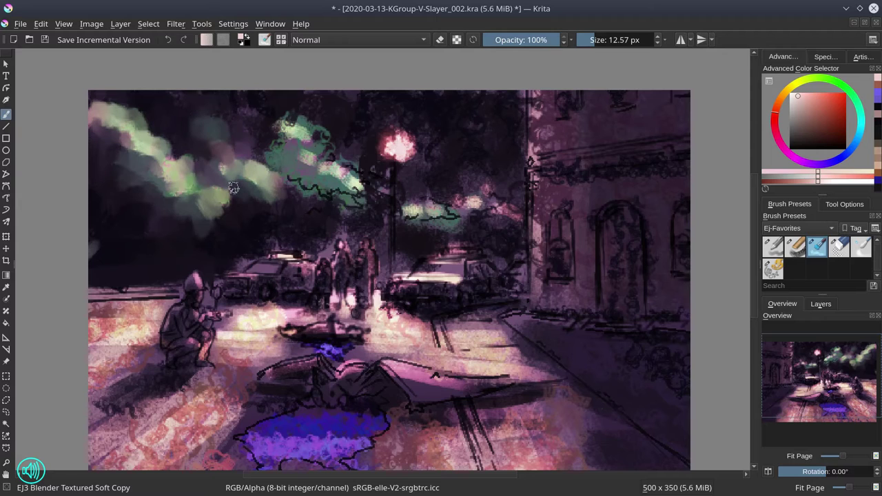
key("bracketright")
Step: Switch to EJ2 Chalk Grainy, sample greyer and saturated purples, and save
key("bracketleft")
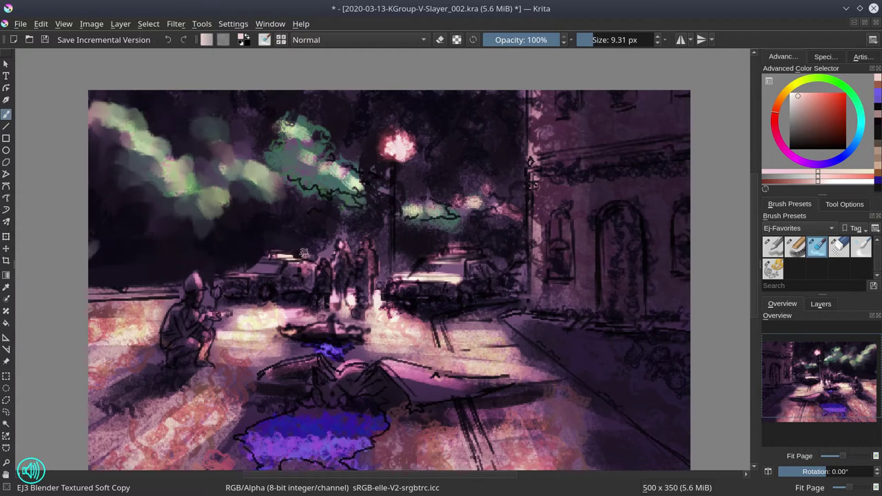
key("slash")
left_click(230, 257, "ctrl")
key("bracketleft")
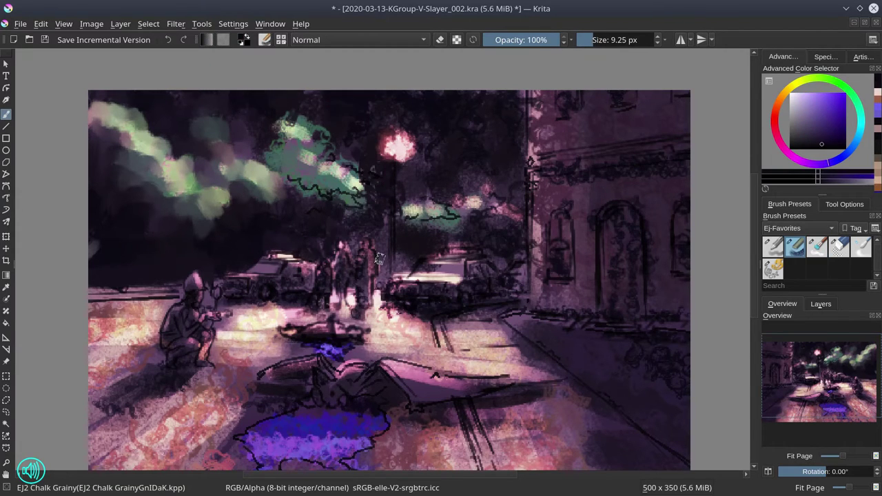
key("bracketleft")
key("bracketleft")
key("bracketleft")
left_click(418, 234, "ctrl")
left_click(421, 172, "ctrl")
key("bracketright")
key("bracketright")
key("bracketright")
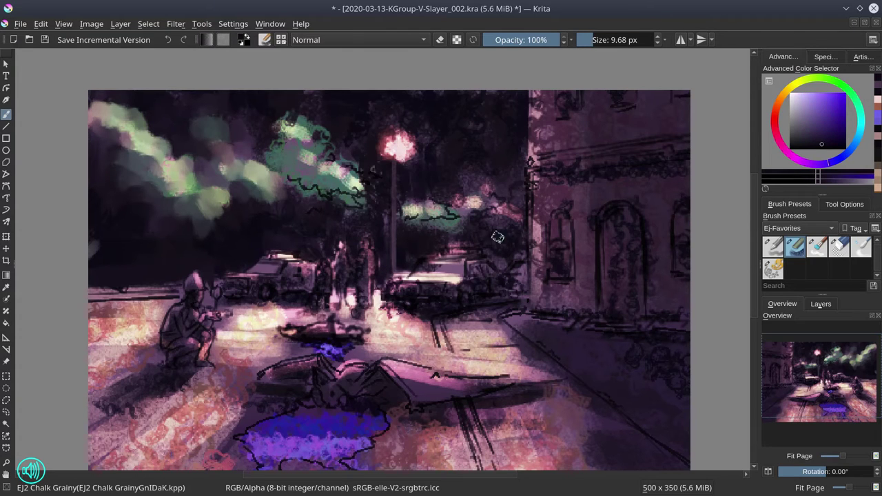
key("ctrl+s")
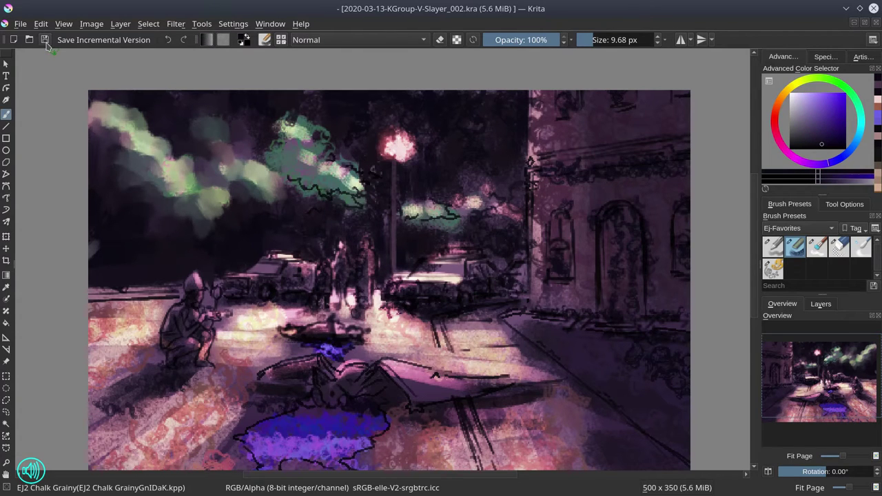
Step: Blend away the jagged dark outlines on the foliage's upper-left and right edges
left_click(819, 249)
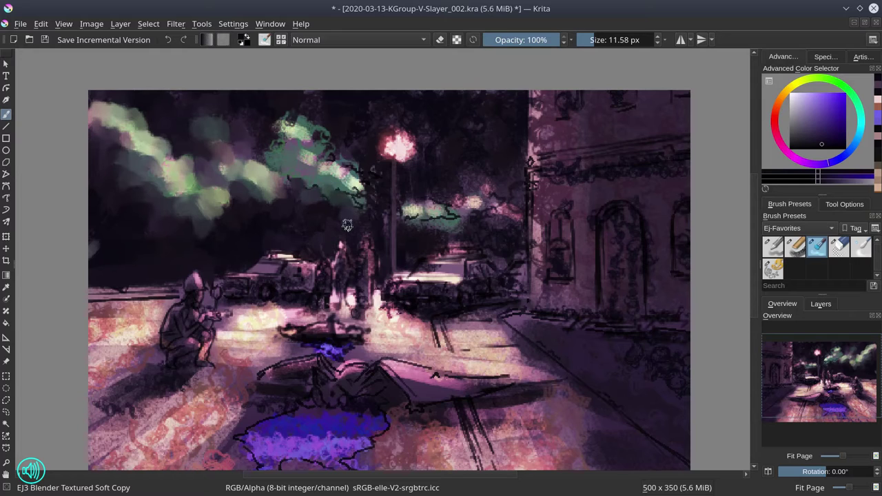
key("bracketleft")
mouse_move(324, 143)
left_mouse_down()
mouse_move(301, 129)
mouse_move(270, 144)
left_mouse_up()
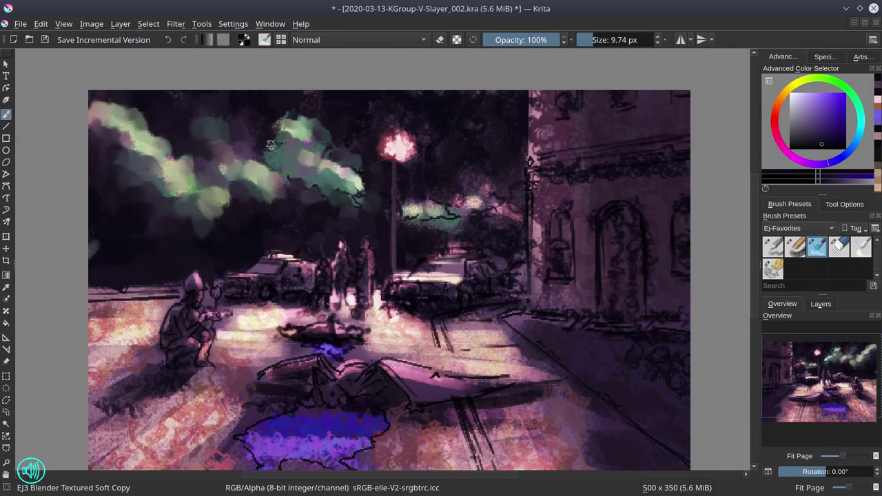
left_click_drag(342, 195, 361, 199)
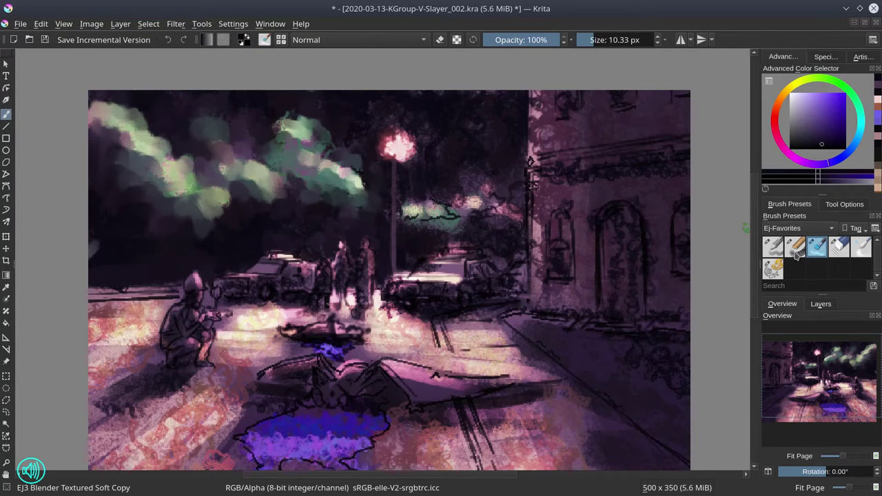
Step: Sample a light pink and smudge the street-lamp glow with the blender
left_click(400, 148, "ctrl")
key("slash")
key("bracketleft")
left_click(821, 303)
left_click(784, 304)
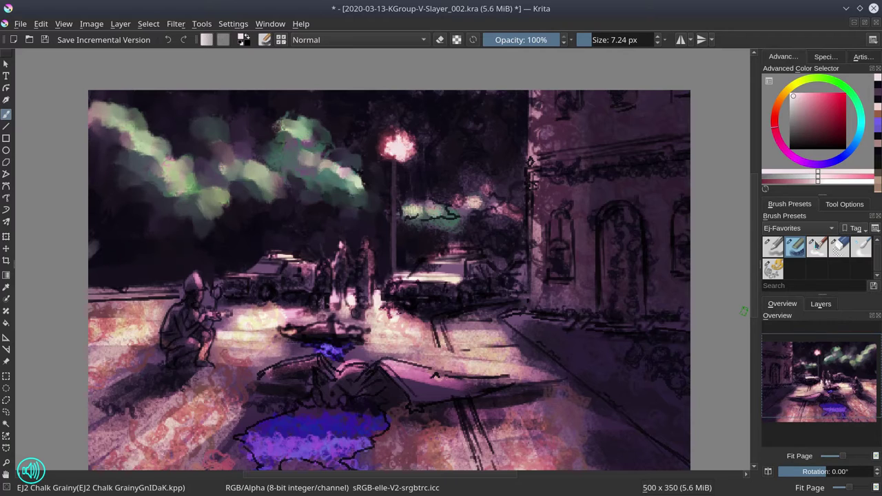
key("slash")
left_click_drag(393, 150, 400, 141)
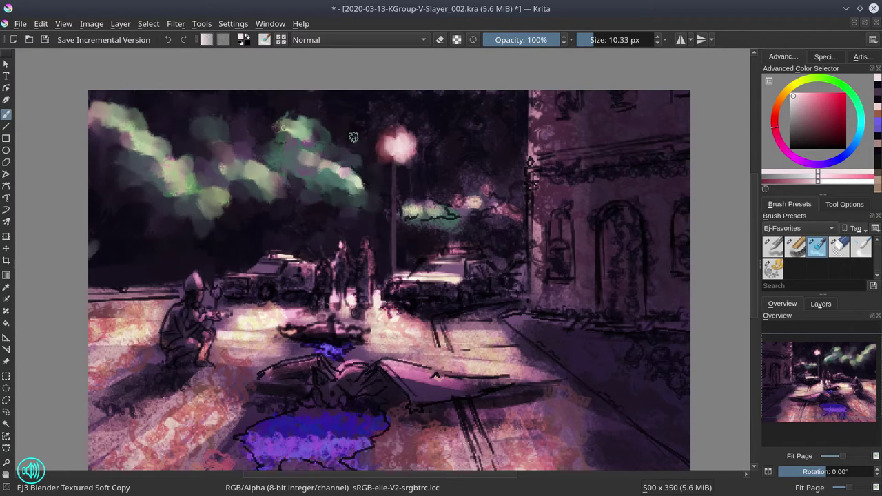
Step: Paint dark purple chalk strokes over the green foliage and the street-light glow
left_click(317, 127, "ctrl")
key("/")
left_click_drag(316, 128, 344, 169)
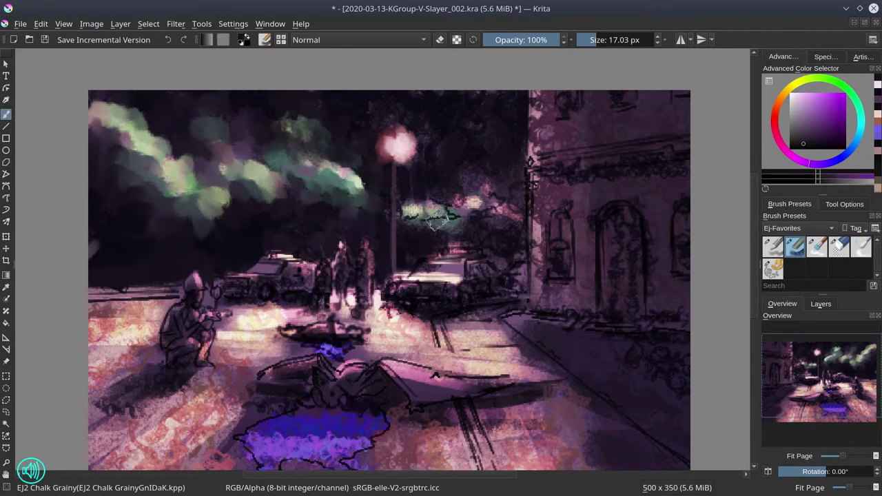
left_click_drag(406, 207, 502, 207)
mouse_move(88, 97)
left_mouse_down()
mouse_move(168, 204)
mouse_move(106, 117)
mouse_move(172, 189)
left_mouse_up()
Step: Smear the lamp's bright spot upward with the textured blender
key("/")
key("bracketright")
key("bracketleft")
key("bracketleft")
mouse_move(424, 202)
left_mouse_down()
mouse_move(425, 248)
mouse_move(403, 262)
mouse_move(486, 202)
mouse_move(495, 234)
mouse_move(482, 241)
mouse_move(506, 252)
mouse_move(489, 228)
mouse_move(467, 237)
mouse_move(445, 178)
left_mouse_up()
key("bracketright")
key("bracketright")
key("bracketright")
key("bracketright")
key("bracketright")
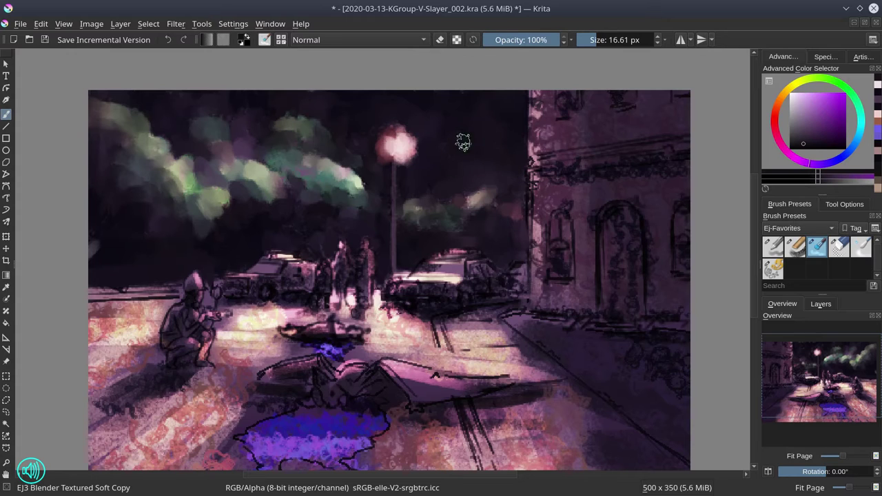
Step: Lighten the building's upper facade, sample a light peach colour, and save
key("bracketleft")
key("bracketleft")
key("bracketleft")
key("bracketleft")
key("bracketleft")
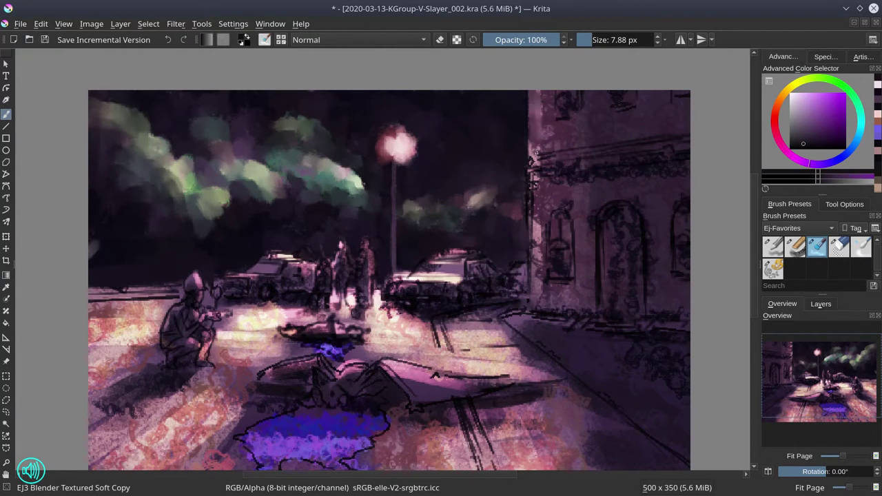
key("bracketright")
key("bracketright")
key("bracketright")
mouse_move(565, 104)
left_mouse_down()
mouse_move(617, 129)
mouse_move(630, 126)
mouse_move(555, 125)
mouse_move(625, 89)
mouse_move(657, 110)
mouse_move(644, 101)
mouse_move(705, 93)
mouse_move(556, 162)
mouse_move(698, 140)
mouse_move(525, 166)
mouse_move(644, 158)
mouse_move(535, 187)
mouse_move(522, 213)
mouse_move(505, 204)
mouse_move(543, 228)
mouse_move(551, 202)
mouse_move(566, 225)
mouse_move(555, 215)
mouse_move(568, 264)
mouse_move(553, 215)
mouse_move(504, 277)
mouse_move(517, 273)
mouse_move(515, 261)
mouse_move(516, 277)
mouse_move(506, 273)
mouse_move(521, 259)
left_mouse_up()
key("slash")
left_click(486, 312, "ctrl")
key("bracketleft")
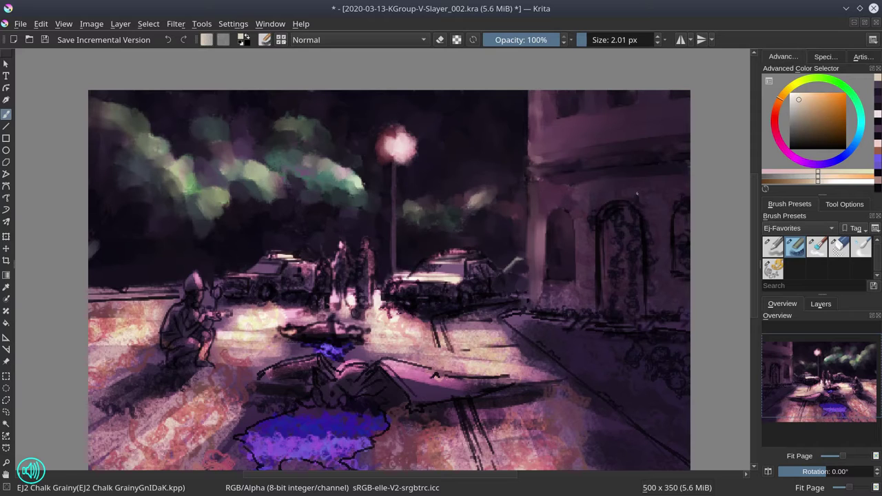
left_click(45, 39)
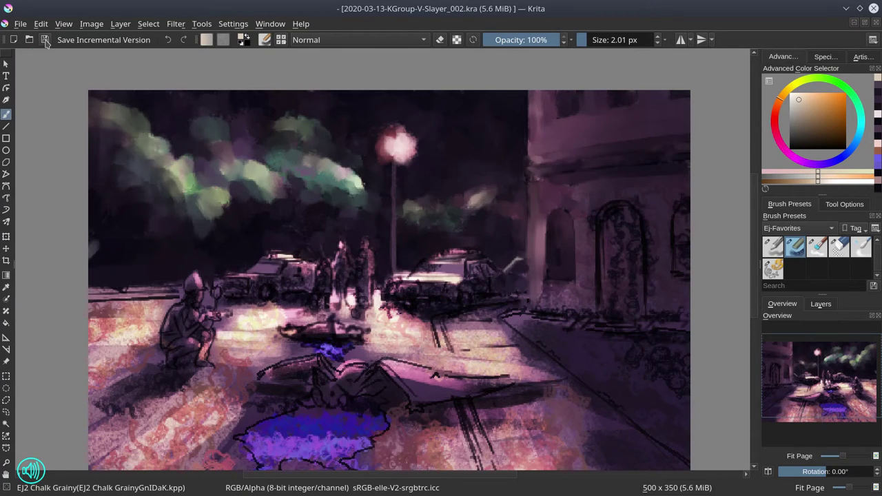
Step: Darken and blend the right window area with the textured blender
key("slash")
key("bracketright")
key("bracketright")
key("bracketright")
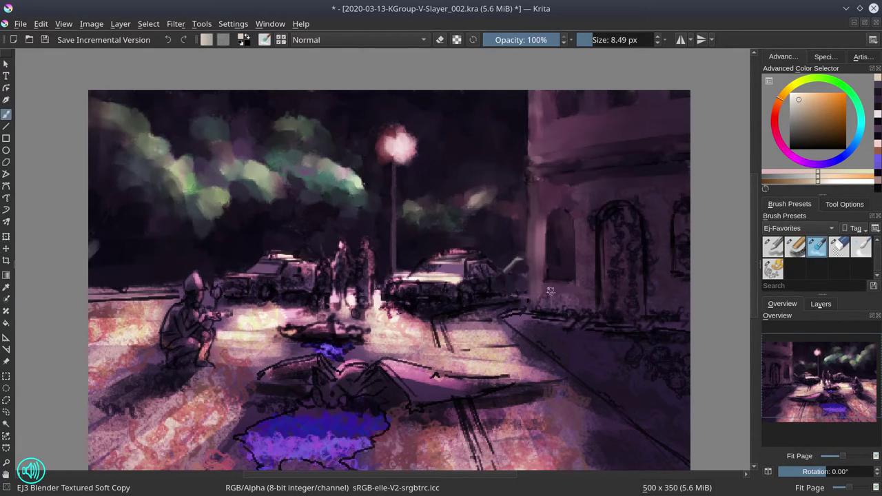
left_click_drag(687, 249, 685, 213)
key("bracketleft")
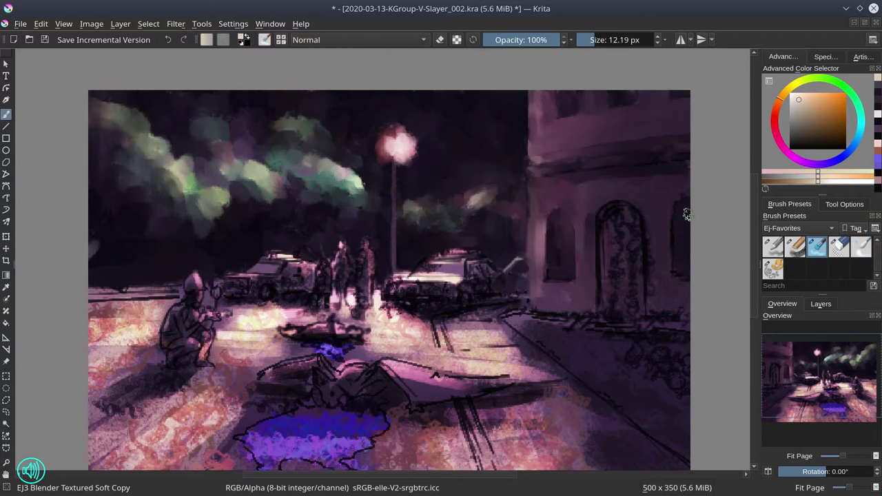
key("bracketleft")
key("bracketright")
Step: Blend away sketch lines on the door, lower-right street, curb and sidewalk
mouse_move(633, 348)
left_mouse_down()
mouse_move(577, 330)
mouse_move(537, 335)
left_mouse_up()
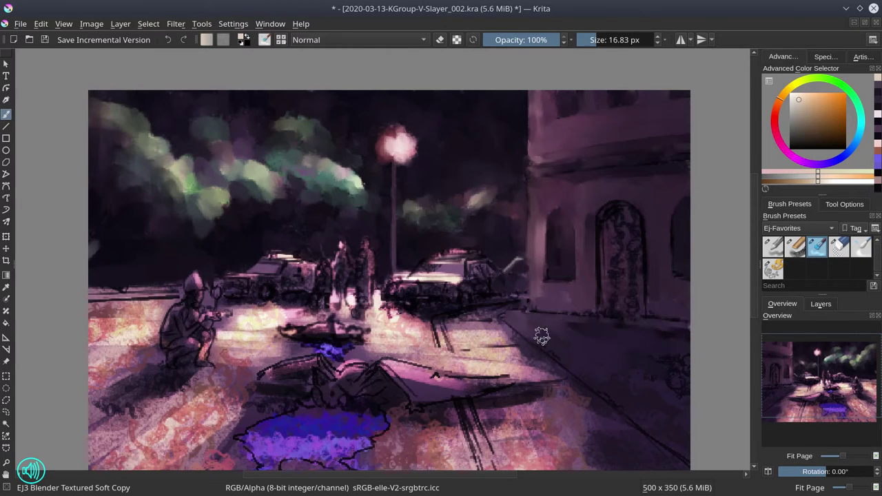
key("bracketright")
mouse_move(616, 234)
left_mouse_down()
mouse_move(639, 303)
mouse_move(611, 212)
mouse_move(631, 309)
left_mouse_up()
key("bracketleft")
key("bracketleft")
key("bracketleft")
mouse_move(481, 318)
left_mouse_down()
mouse_move(438, 315)
mouse_move(502, 325)
left_mouse_up()
key("bracketright")
mouse_move(440, 322)
left_mouse_down()
mouse_move(513, 343)
mouse_move(587, 403)
mouse_move(567, 364)
mouse_move(551, 410)
mouse_move(644, 434)
left_mouse_up()
key("bracketright")
key("bracketright")
key("bracketright")
key("bracketright")
key("bracketright")
Step: Repaint the sidewalk and lighten the dark wing, leg and curb lines
scroll(643, 434, "down", 1)
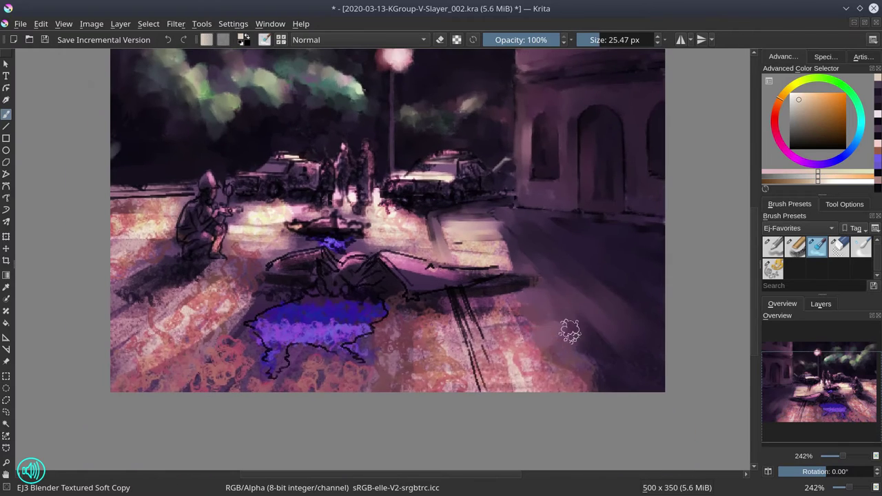
key("bracketleft")
key("bracketleft")
key("bracketleft")
key("bracketleft")
key("bracketleft")
mouse_move(460, 246)
left_mouse_down()
mouse_move(501, 263)
mouse_move(504, 283)
mouse_move(485, 279)
mouse_move(523, 275)
left_mouse_up()
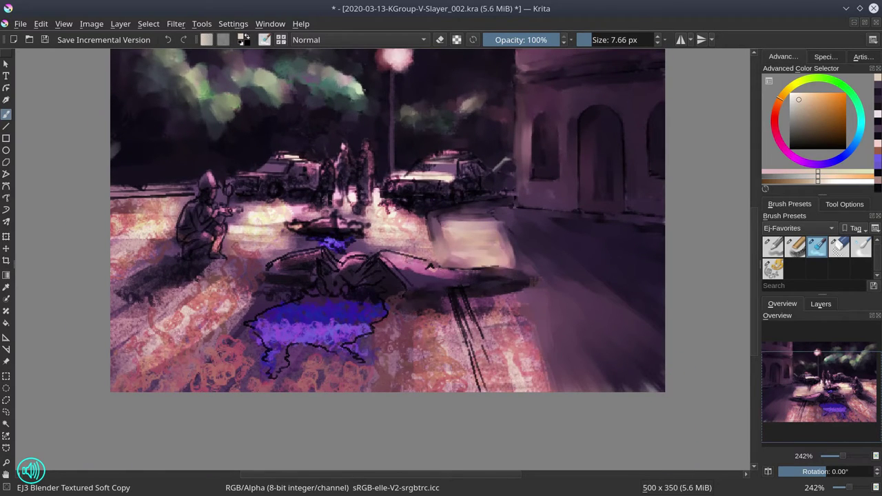
mouse_move(385, 257)
left_mouse_down()
mouse_move(400, 269)
mouse_move(409, 237)
left_mouse_up()
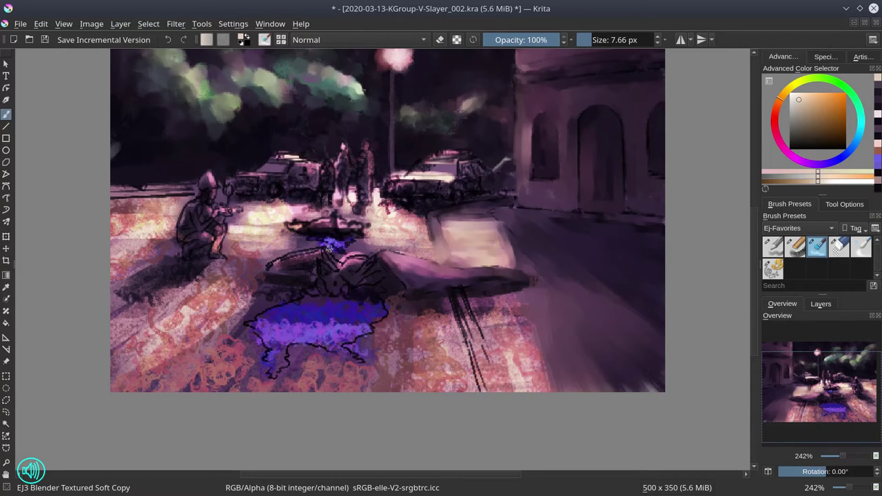
left_click_drag(470, 298, 482, 387)
key("bracketright")
key("bracketright")
mouse_move(490, 309)
left_mouse_down()
mouse_move(520, 351)
mouse_move(559, 407)
left_mouse_up()
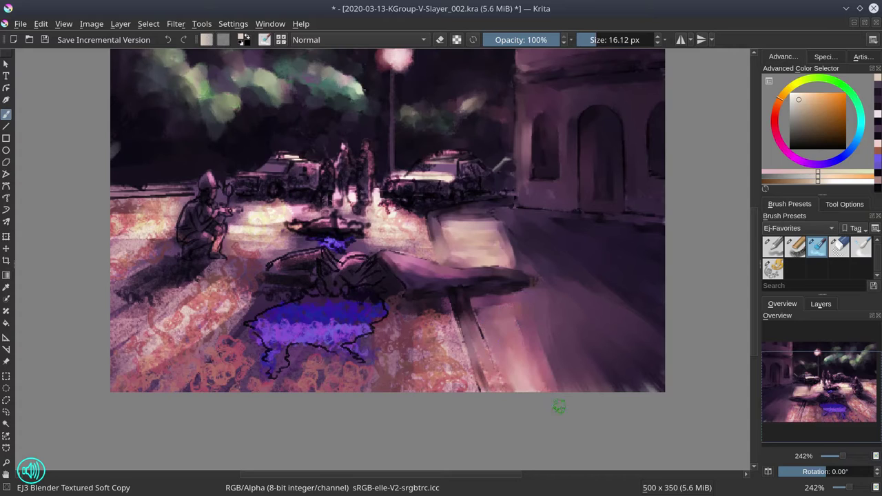
Step: Paint pink chalk strokes over the dark outlines near the centre, then save
key("slash")
left_click(405, 288, "ctrl")
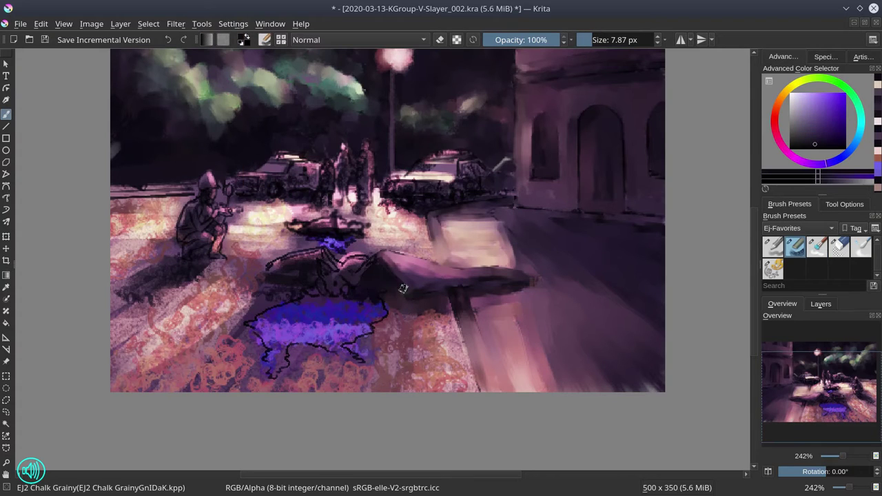
left_click(376, 240, "ctrl")
key("bracketleft")
key("bracketleft")
key("bracketleft")
left_click_drag(318, 276, 341, 259)
left_click_drag(274, 261, 330, 273)
left_click_drag(342, 264, 372, 255)
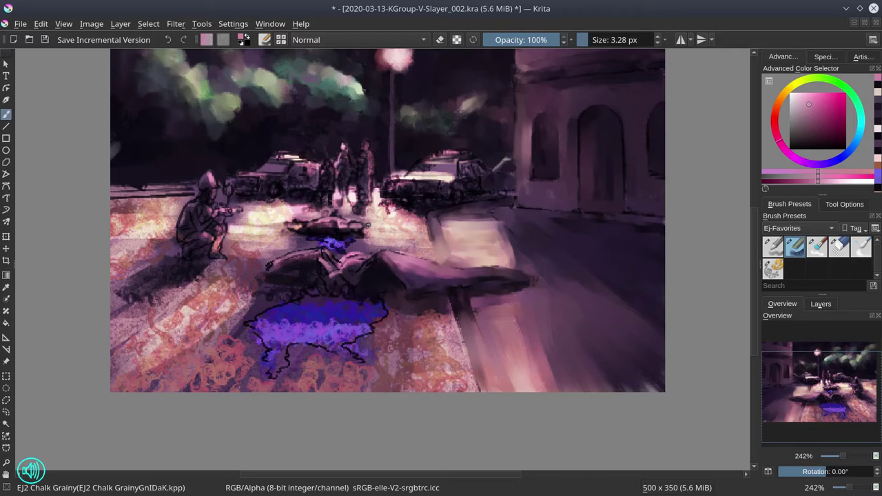
left_click(44, 41)
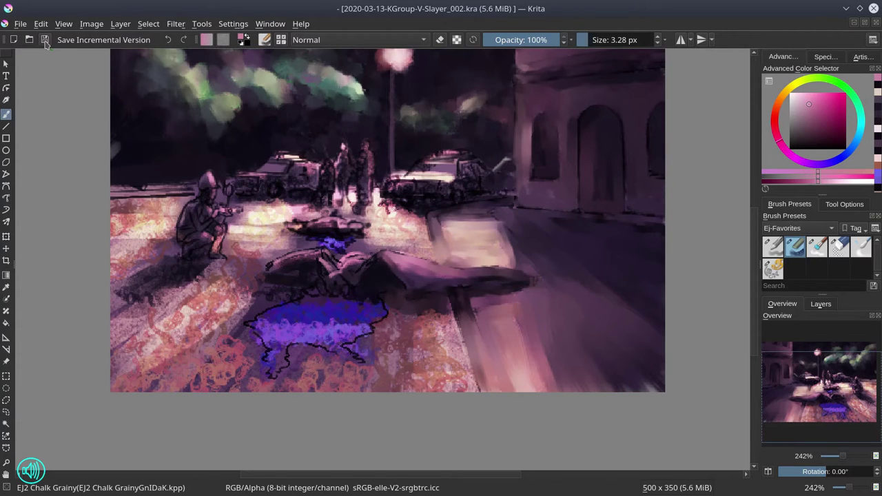
Step: Blend the outlines near the central shape and the blue pool's black edge, then save
key("slash")
key("bracketleft")
key("bracketleft")
key("bracketleft")
mouse_move(274, 262)
left_mouse_down()
mouse_move(324, 254)
mouse_move(358, 260)
mouse_move(337, 277)
mouse_move(309, 256)
mouse_move(227, 317)
mouse_move(354, 322)
mouse_move(372, 307)
mouse_move(385, 313)
left_mouse_up()
key("bracketright")
key("bracketright")
key("bracketright")
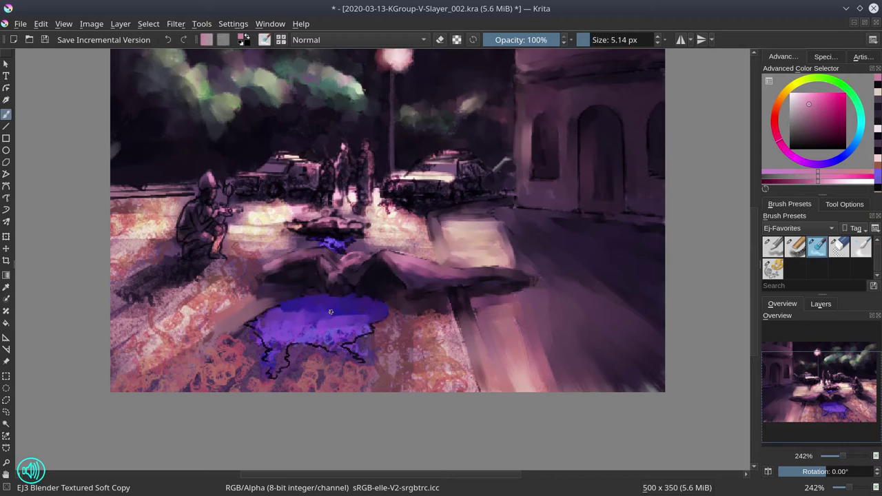
key("bracketright")
mouse_move(269, 307)
left_mouse_down()
mouse_move(267, 337)
mouse_move(279, 335)
mouse_move(279, 363)
mouse_move(335, 345)
mouse_move(355, 326)
mouse_move(259, 341)
left_mouse_up()
key("bracketright")
key("bracketleft")
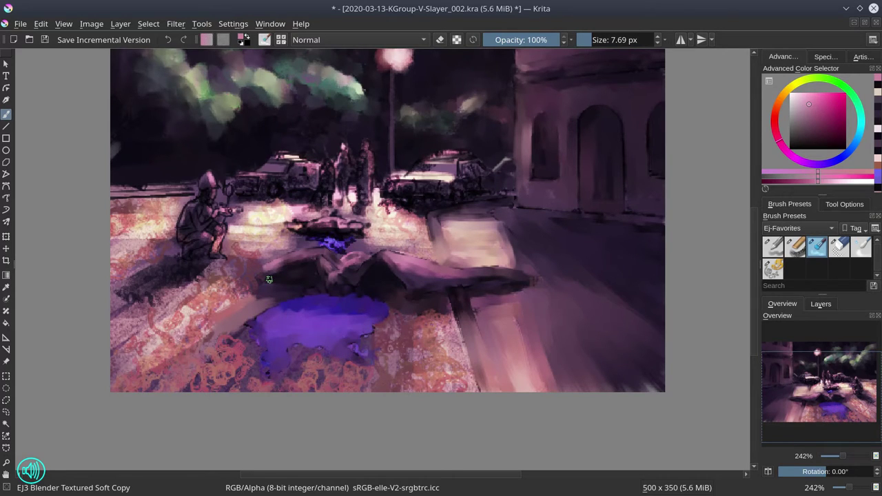
left_click(44, 41)
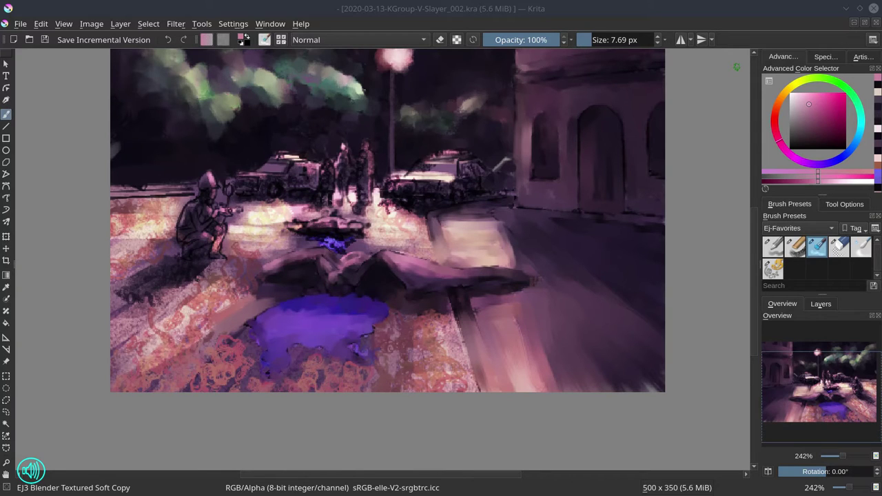
Step: Paint pink road over the lower-left and orange foreground flowers, then save
key("bracketright")
key("bracketright")
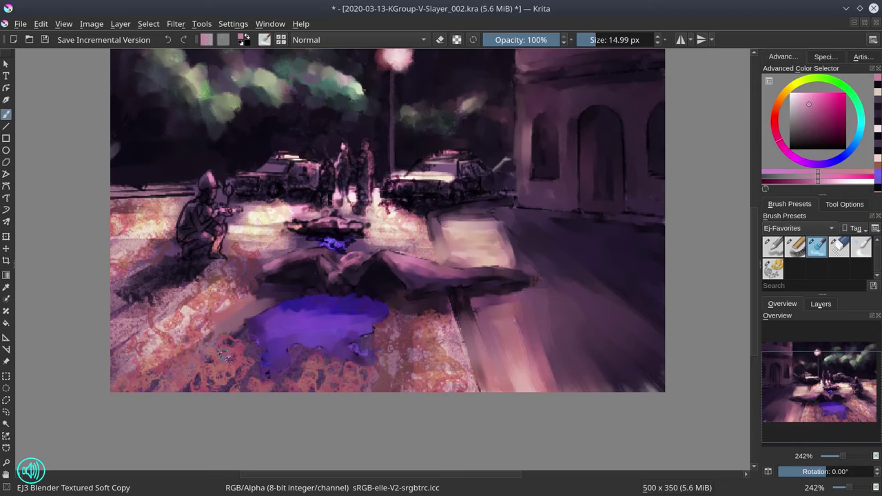
mouse_move(234, 324)
left_mouse_down()
mouse_move(151, 372)
mouse_move(398, 344)
mouse_move(441, 327)
mouse_move(476, 337)
left_mouse_up()
left_click_drag(284, 375, 278, 393)
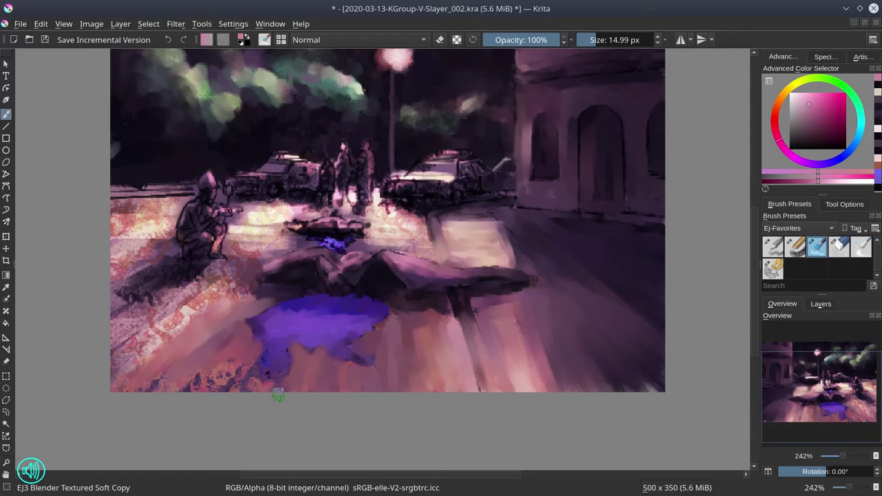
left_click_drag(221, 376, 232, 358)
key("ctrl+s")
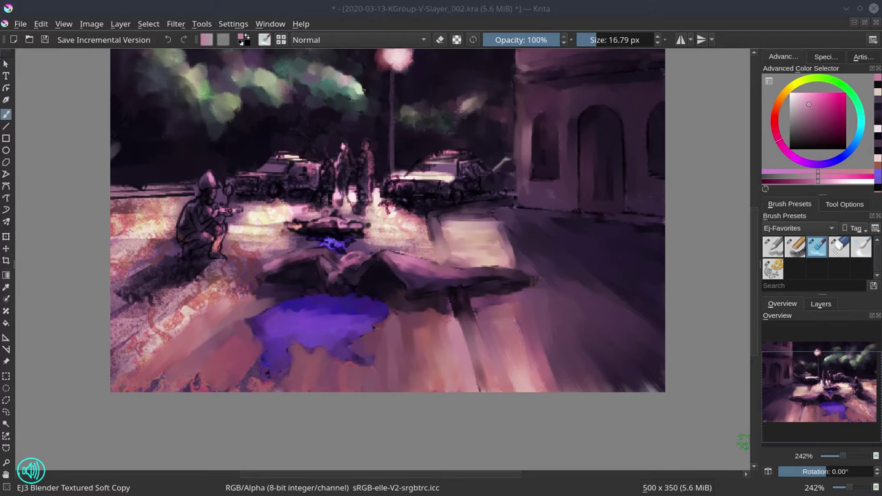
Step: Blend pink strokes toward the centre and brighten the road beside the central figure
mouse_move(124, 358)
left_mouse_down()
mouse_move(314, 206)
mouse_move(314, 225)
mouse_move(355, 226)
mouse_move(331, 240)
mouse_move(340, 252)
mouse_move(278, 247)
left_mouse_up()
key("bracketleft")
key("bracketleft")
key("bracketleft")
mouse_move(358, 249)
left_mouse_down()
mouse_move(427, 219)
mouse_move(335, 202)
left_mouse_up()
mouse_move(283, 238)
left_mouse_down()
mouse_move(310, 215)
mouse_move(365, 208)
left_mouse_up()
key("slash")
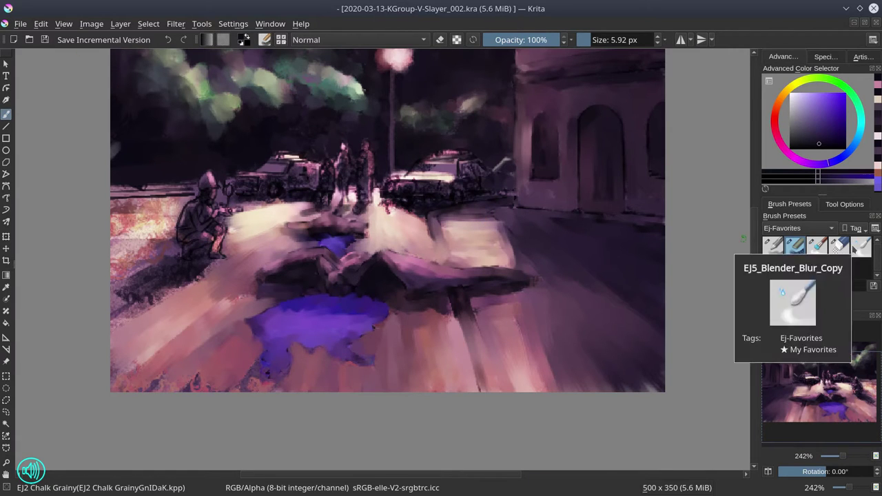
Step: Blend the left road edge near the crouching figure with EJ3 Blender Textured Soft Copy
left_click(817, 246)
mouse_move(148, 262)
left_mouse_down()
mouse_move(170, 212)
mouse_move(118, 200)
mouse_move(182, 185)
left_mouse_up()
key("bracketleft")
key("bracketleft")
key("bracketleft")
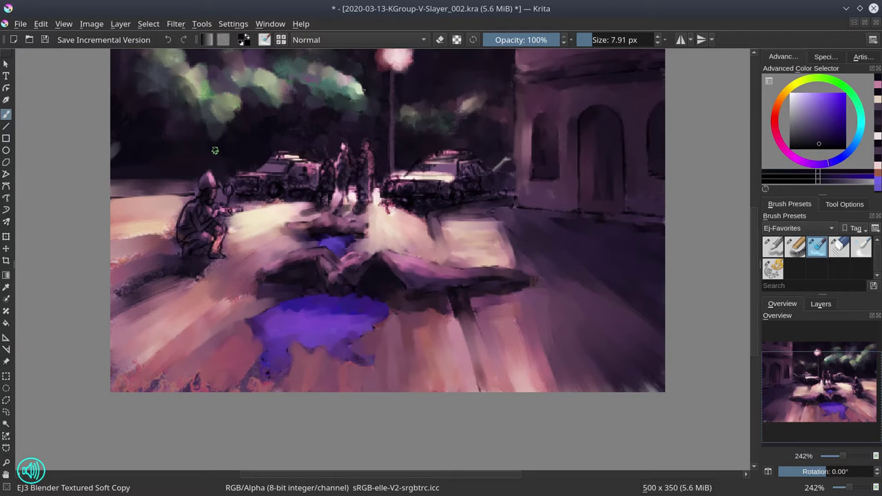
key("bracketright")
mouse_move(172, 221)
left_mouse_down()
mouse_move(115, 202)
mouse_move(144, 236)
mouse_move(105, 266)
mouse_move(296, 210)
left_mouse_up()
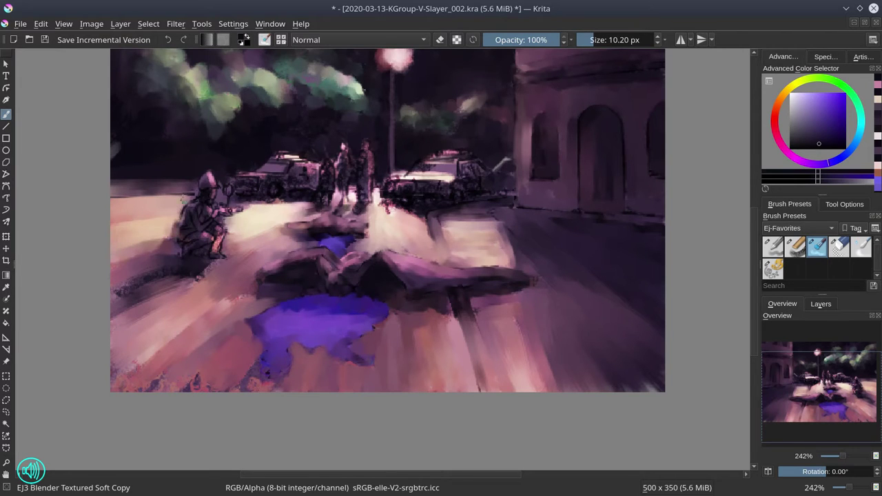
Step: Add a light pink chalk stroke on the left of the road
key("bracketleft")
key("bracketleft")
key("slash")
left_click(220, 203, "ctrl")
left_click_drag(114, 187, 172, 185)
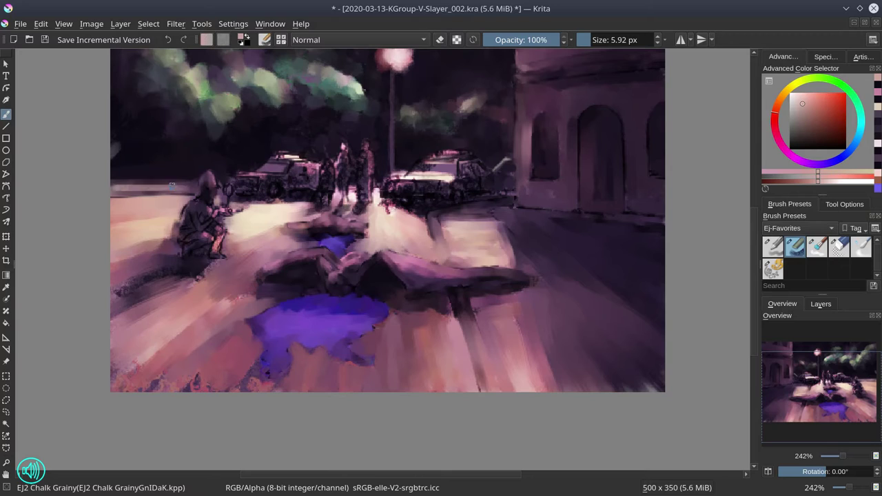
Step: Lighten the shadow below the crouching figure and soften the figure itself
key("slash")
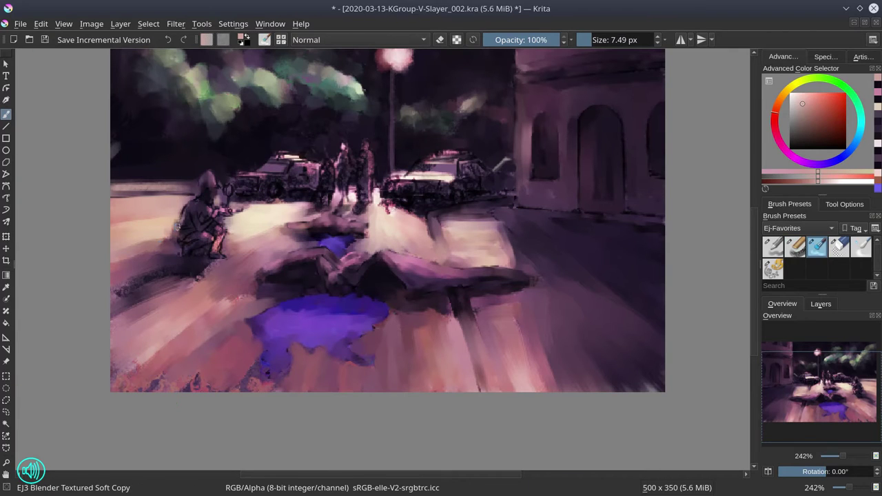
key("bracketright")
mouse_move(133, 292)
left_mouse_down()
mouse_move(131, 321)
mouse_move(190, 312)
left_mouse_up()
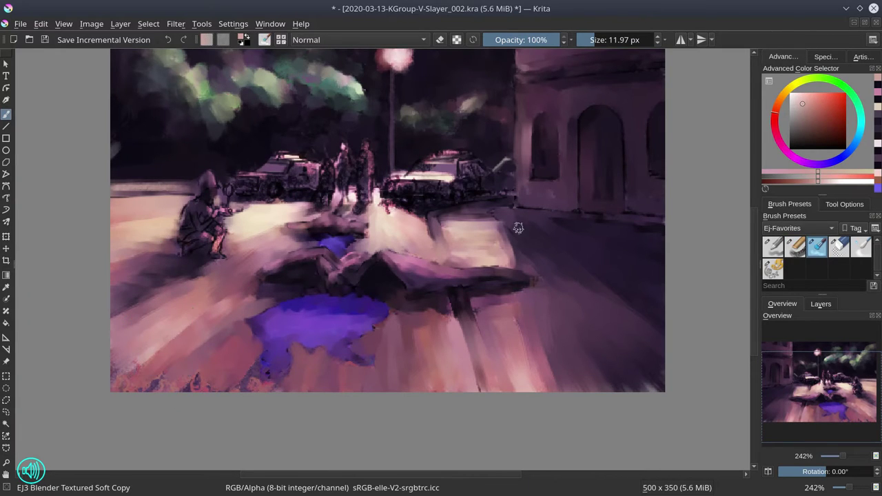
key("bracketleft")
key("bracketleft")
mouse_move(190, 200)
left_mouse_down()
mouse_move(200, 229)
mouse_move(220, 213)
mouse_move(196, 210)
mouse_move(178, 239)
mouse_move(209, 234)
mouse_move(181, 259)
mouse_move(215, 256)
left_mouse_up()
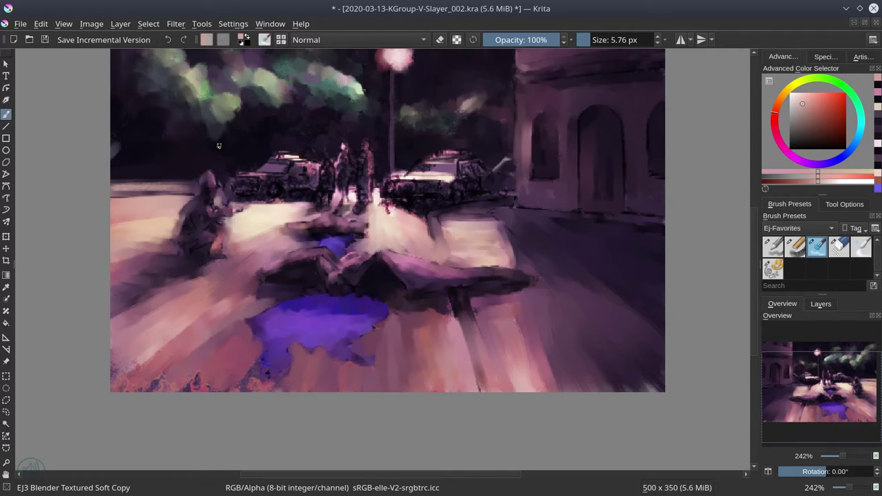
key("bracketleft")
Step: Sample a dark purple and repaint the left car's roof with the blender
key("slash")
left_click(265, 168, "ctrl")
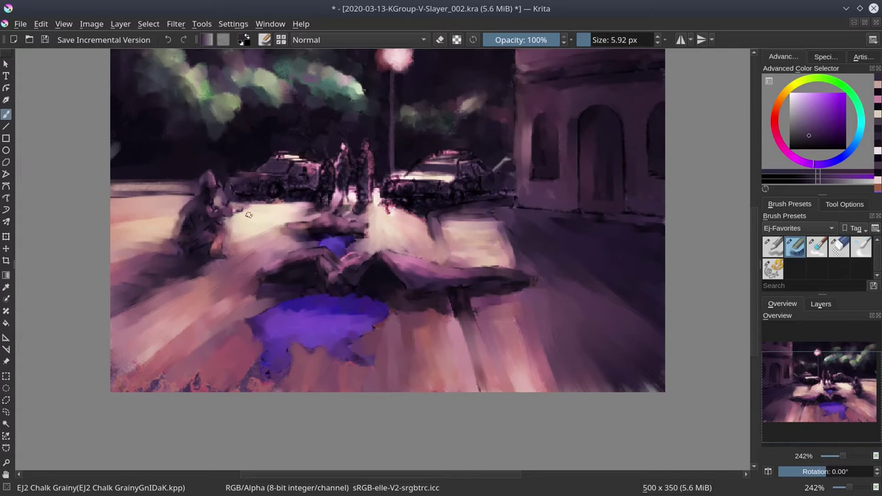
key("slash")
key("bracketright")
key("bracketright")
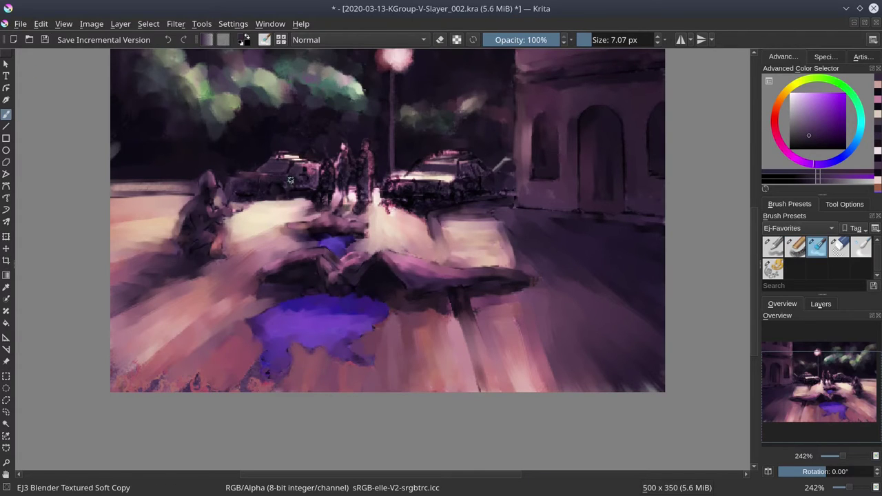
mouse_move(290, 181)
left_mouse_down()
mouse_move(278, 156)
mouse_move(310, 159)
mouse_move(297, 148)
mouse_move(274, 151)
mouse_move(304, 122)
mouse_move(232, 169)
mouse_move(265, 115)
mouse_move(330, 169)
mouse_move(322, 203)
mouse_move(348, 163)
mouse_move(344, 146)
mouse_move(343, 186)
mouse_move(364, 146)
mouse_move(366, 182)
mouse_move(333, 156)
left_mouse_up()
key("bracketleft")
key("bracketleft")
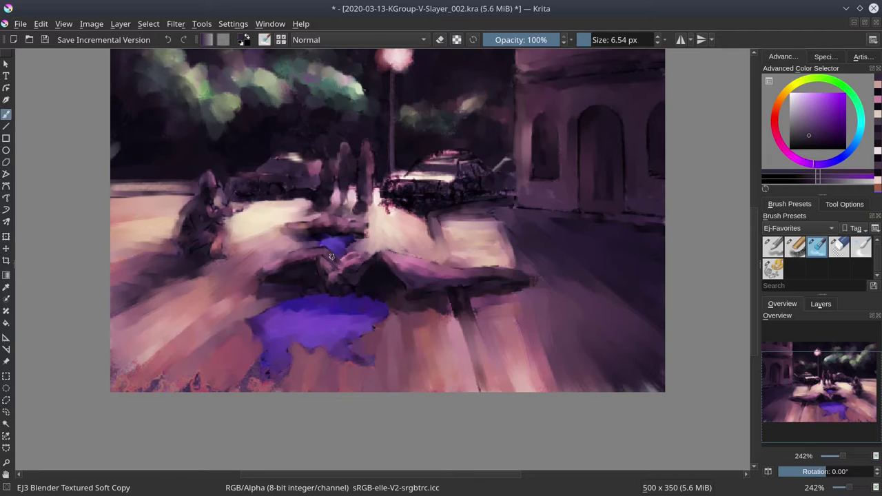
Step: Smooth the right car's front, roof and body and the ground beside the cars
mouse_move(401, 172)
left_mouse_down()
mouse_move(427, 188)
mouse_move(393, 207)
mouse_move(418, 212)
left_mouse_up()
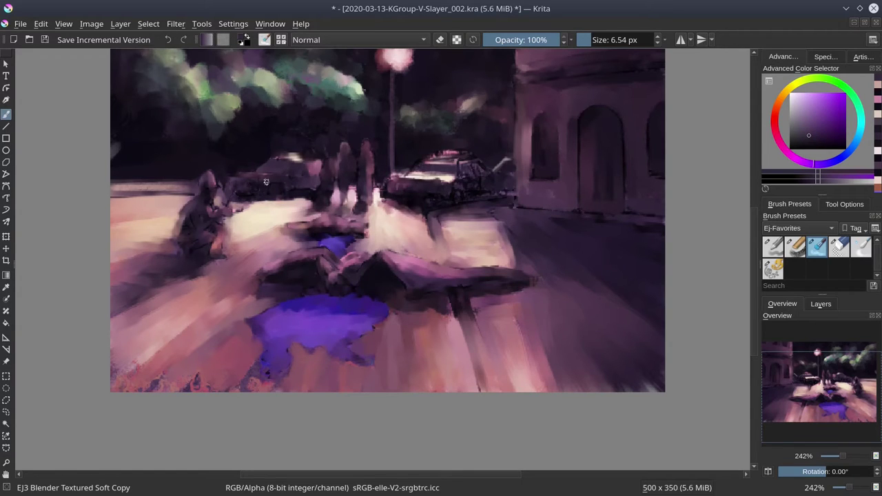
mouse_move(295, 187)
left_mouse_down()
mouse_move(276, 204)
mouse_move(234, 208)
left_mouse_up()
mouse_move(430, 169)
left_mouse_down()
mouse_move(460, 152)
mouse_move(426, 167)
mouse_move(422, 187)
mouse_move(461, 189)
left_mouse_up()
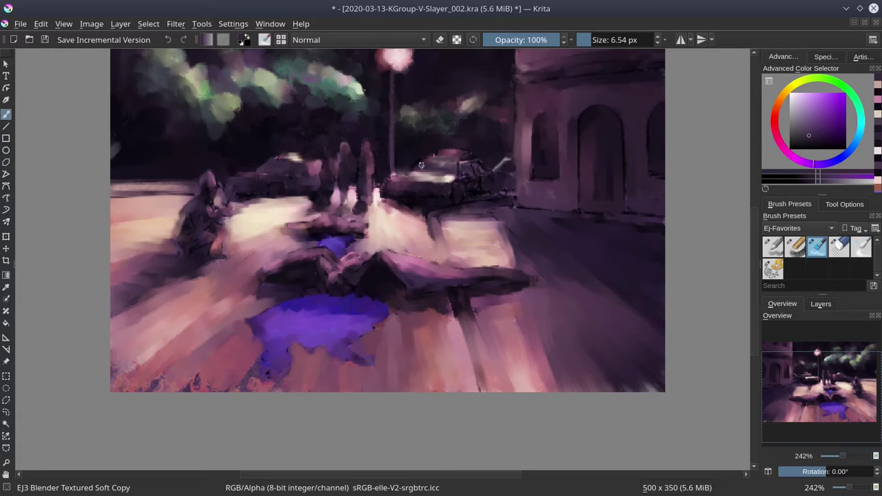
mouse_move(421, 165)
left_mouse_down()
mouse_move(485, 176)
mouse_move(433, 152)
left_mouse_up()
key("bracketright")
key("bracketright")
key("bracketright")
key("bracketright")
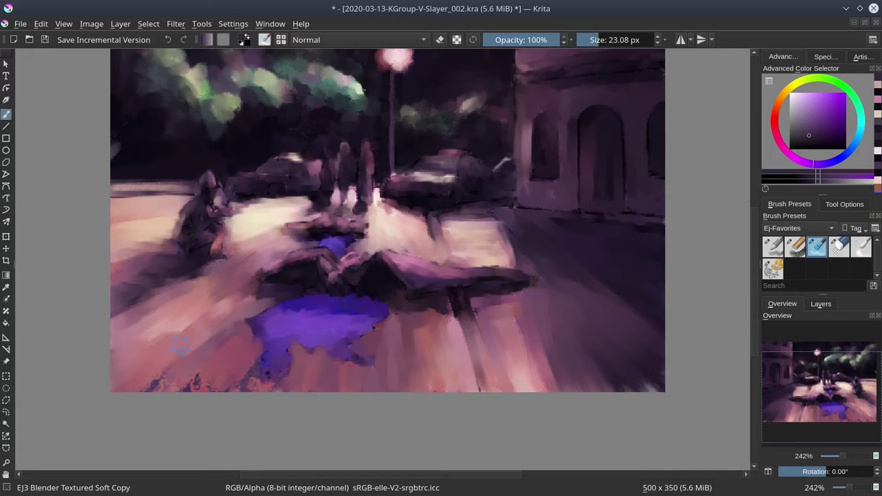
key("minus")
key("minus")
key("minus")
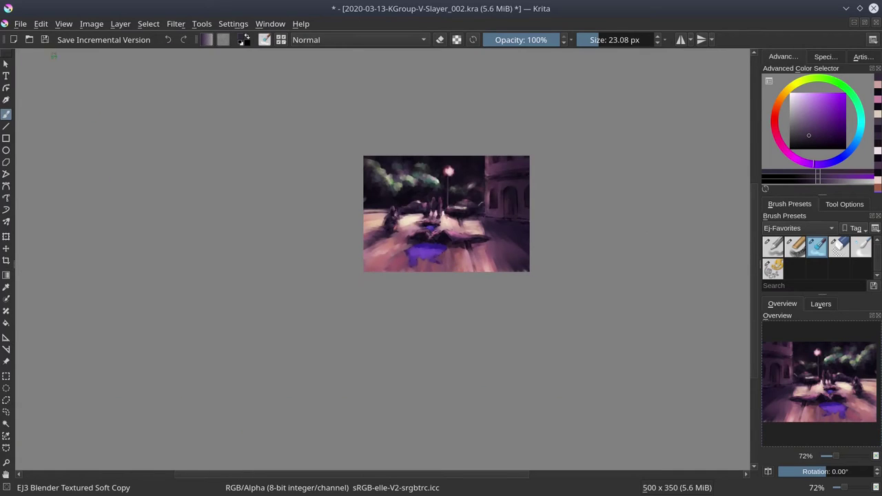
Step: Add a new bottom layer, merge the Background into Layer 9, and save an incremental version
key("Insert")
key("ctrl+Page_Down")
key("f")
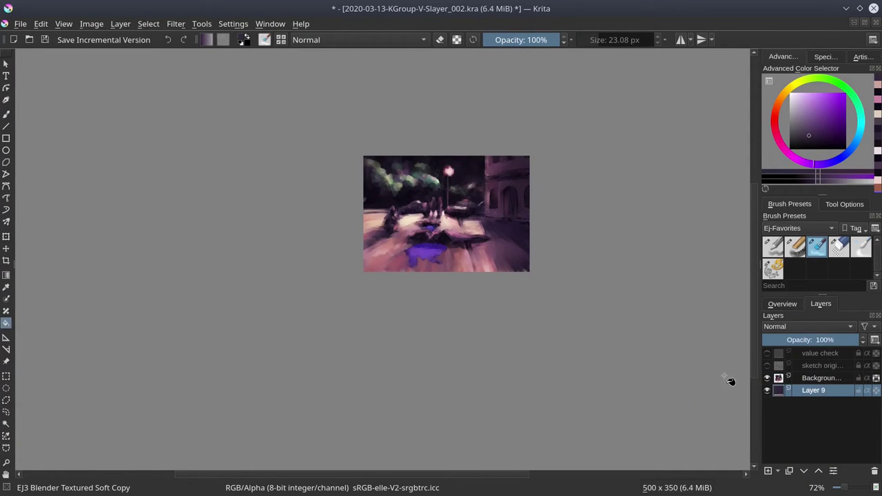
right_click(792, 378)
left_click(744, 191)
left_click(46, 39)
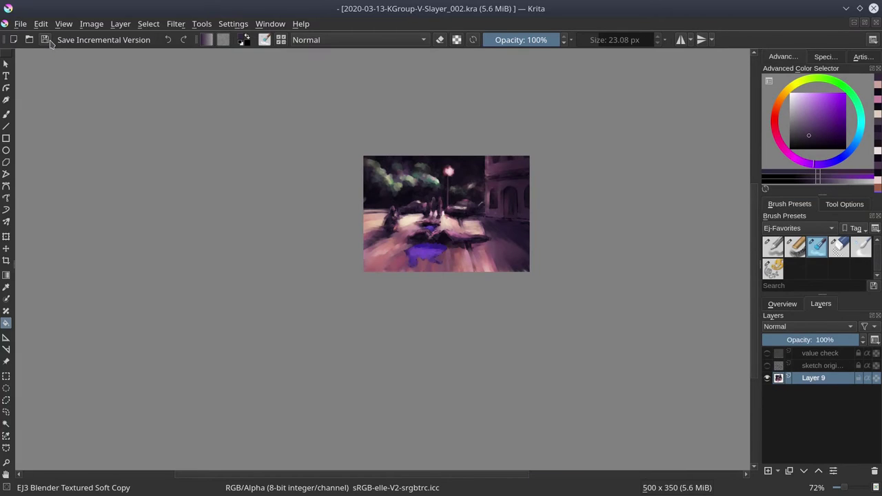
left_click(82, 39)
Step: Scale the image up to 5000 x 3500 px
left_click(796, 305)
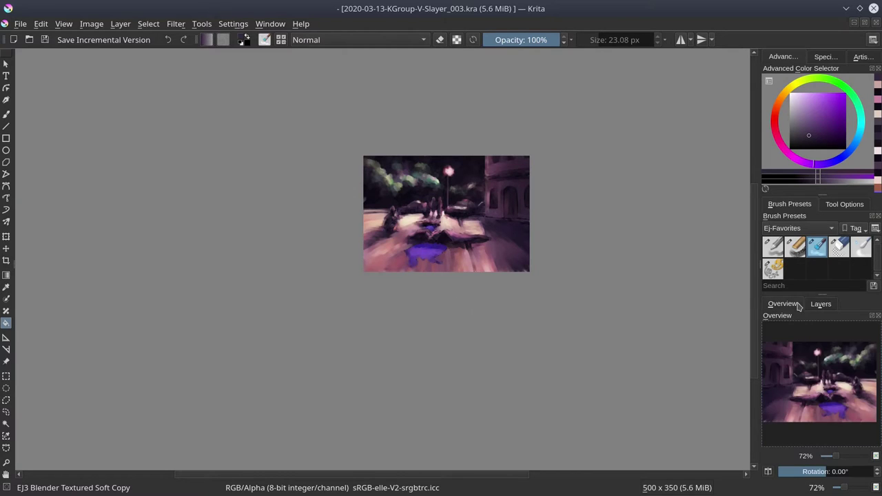
left_click(90, 24)
left_click(138, 180)
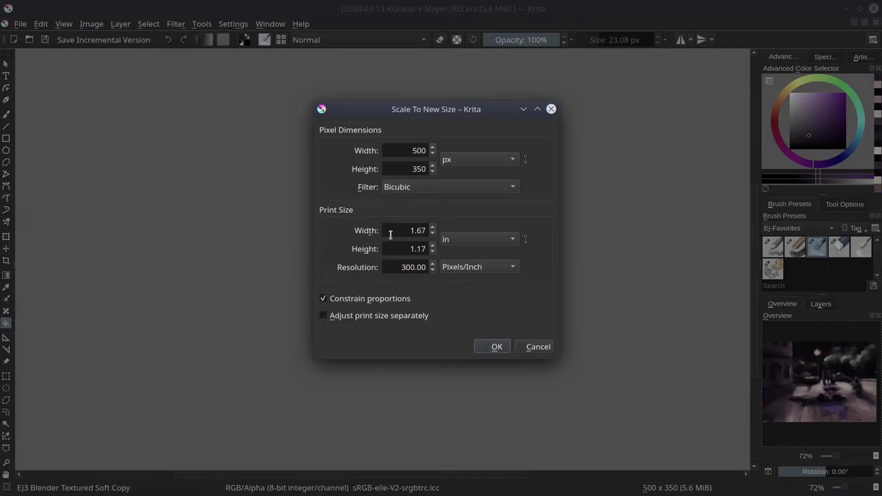
left_click(496, 346)
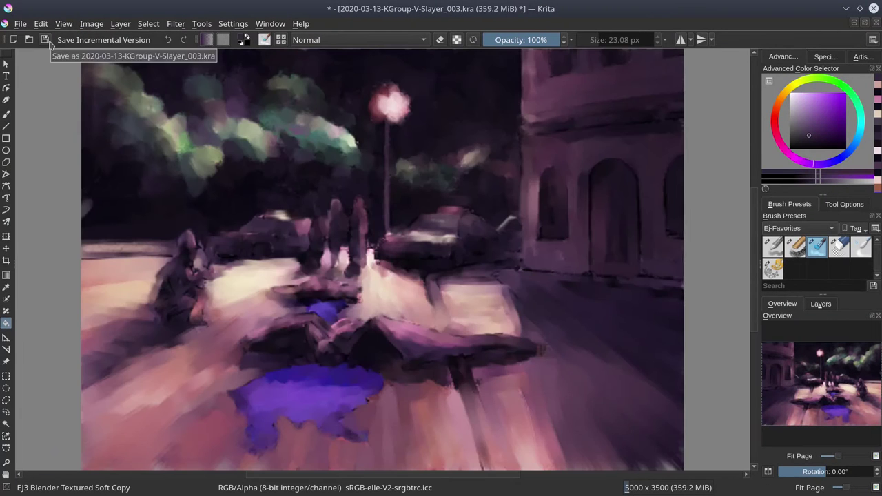
Step: Switch to a larger EJ2 Chalk Grainy brush with a darker colour and save
key("slash")
key("b")
key("bracketright")
key("bracketright")
key("bracketright")
key("bracketright")
key("bracketright")
key("bracketright")
key("bracketright")
key("bracketright")
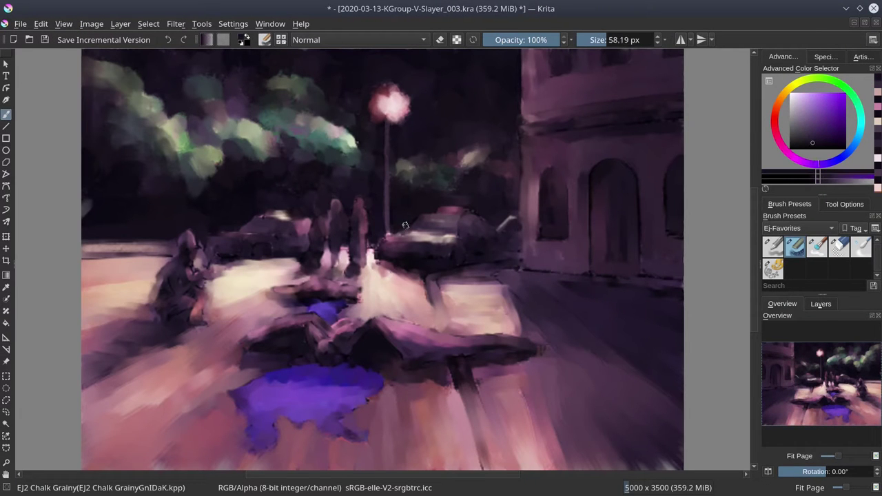
left_click(325, 199, "ctrl")
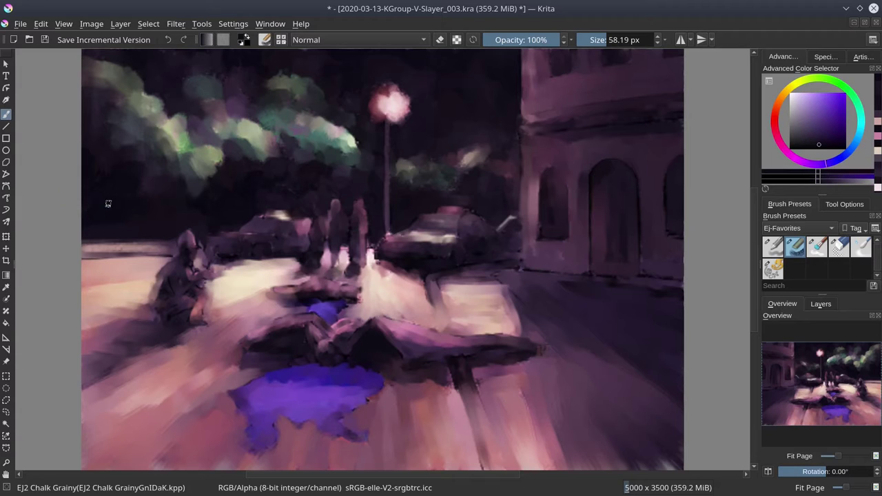
key("bracketright")
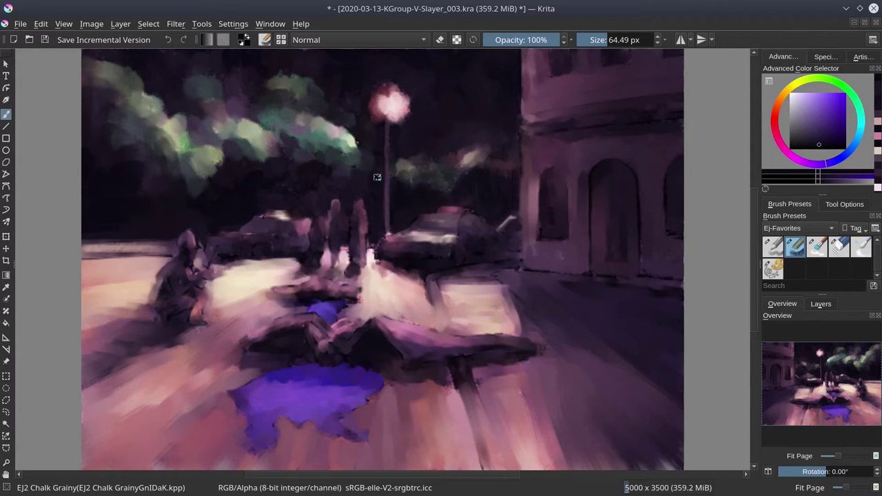
left_click_drag(377, 177, 343, 167)
scroll(383, 188, "up", 3)
key("bracketright")
key("bracketright")
key("bracketright")
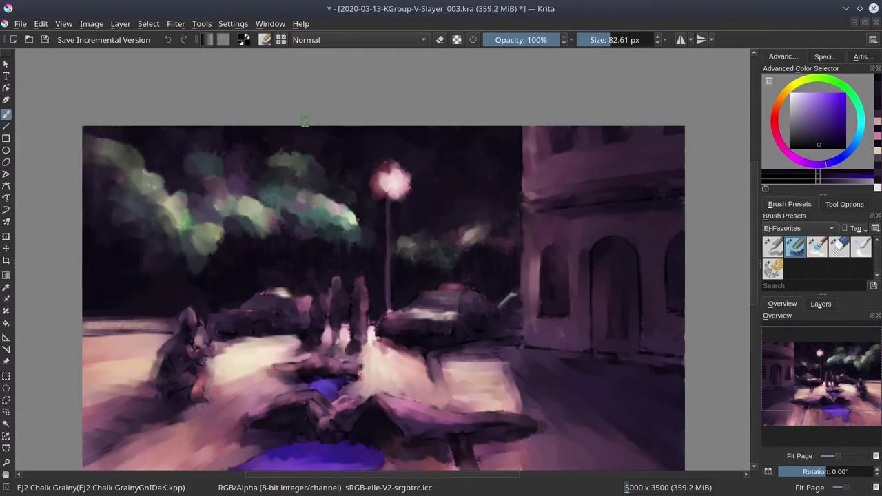
key("ctrl+s")
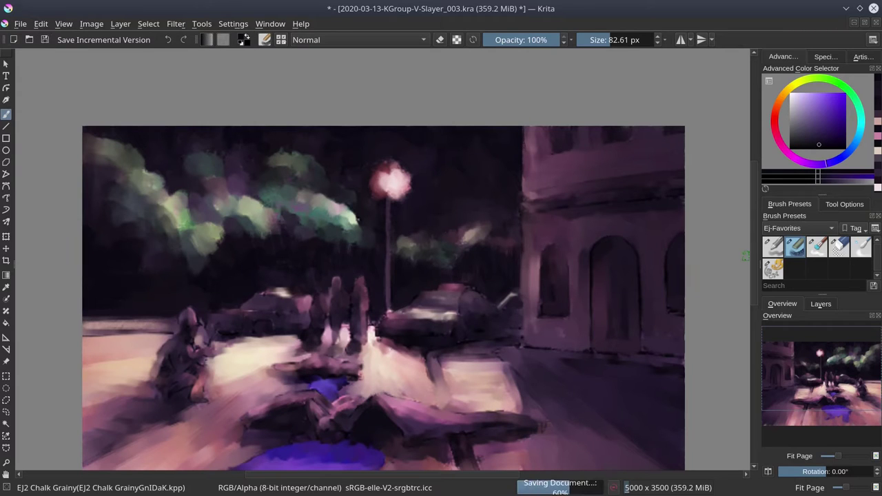
left_click(799, 228)
Step: Choose the Stamp Leaves preset from Textures and stamp teal leaves along the tree line
left_click(793, 312)
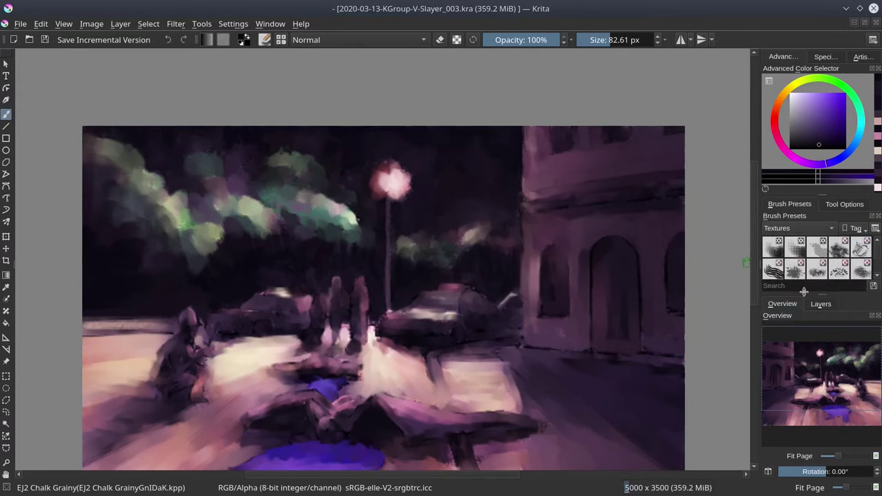
left_click(817, 268)
key("slash")
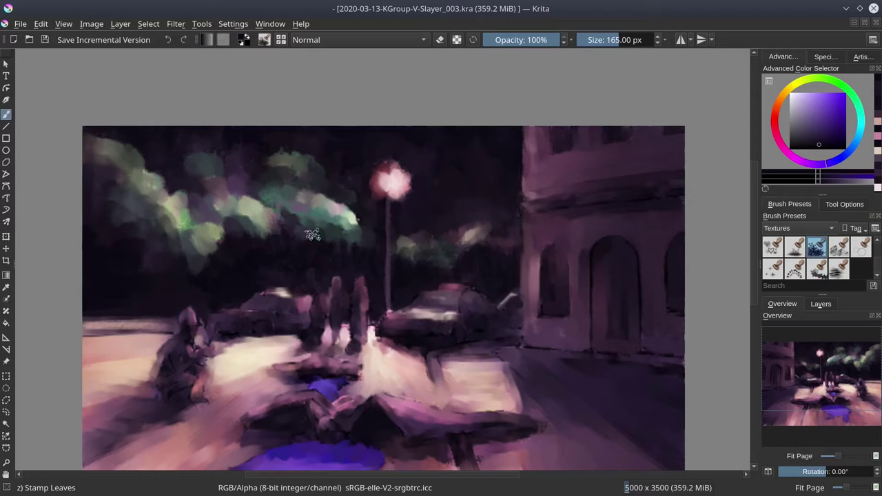
left_click(337, 228, "ctrl")
mouse_move(336, 233)
left_mouse_down()
mouse_move(303, 227)
mouse_move(365, 244)
left_mouse_up()
mouse_move(413, 259)
left_mouse_down()
mouse_move(476, 245)
mouse_move(509, 207)
left_mouse_up()
Step: Stamp green and light-green leaves on the left, top-left and middle trees
left_click(807, 79)
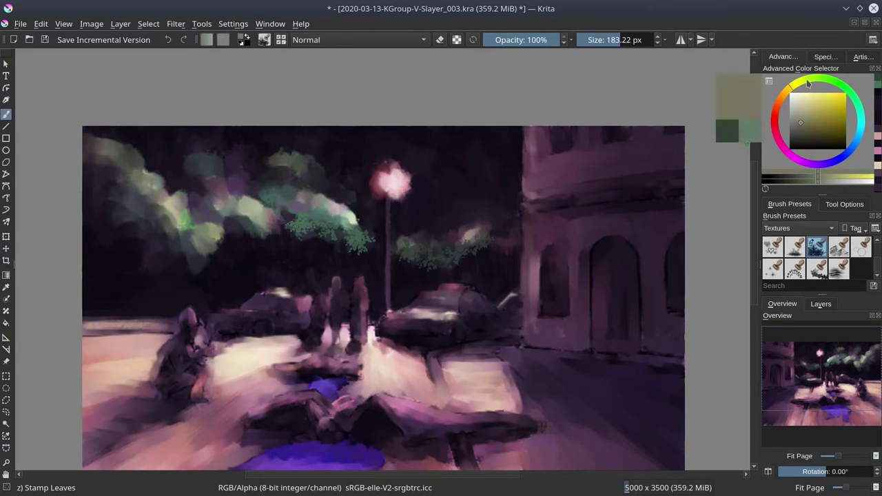
left_click(836, 86)
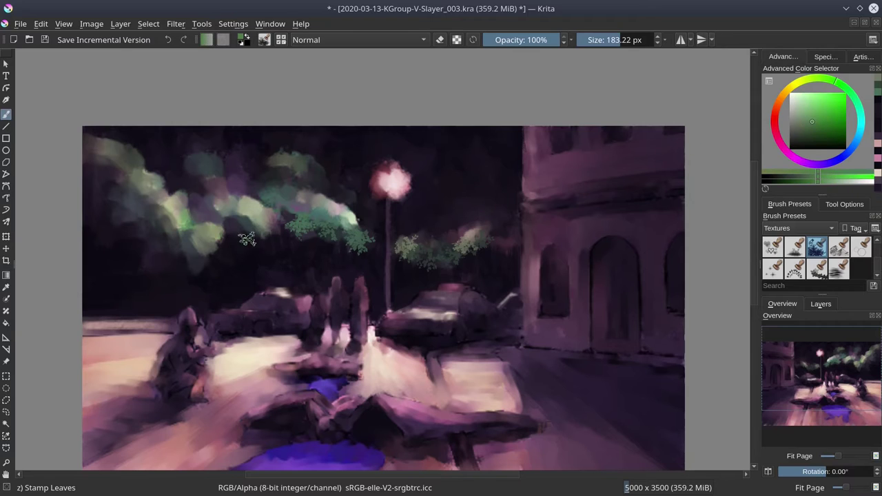
mouse_move(248, 238)
left_mouse_down()
mouse_move(301, 246)
mouse_move(150, 240)
mouse_move(151, 207)
left_mouse_up()
left_click(805, 131)
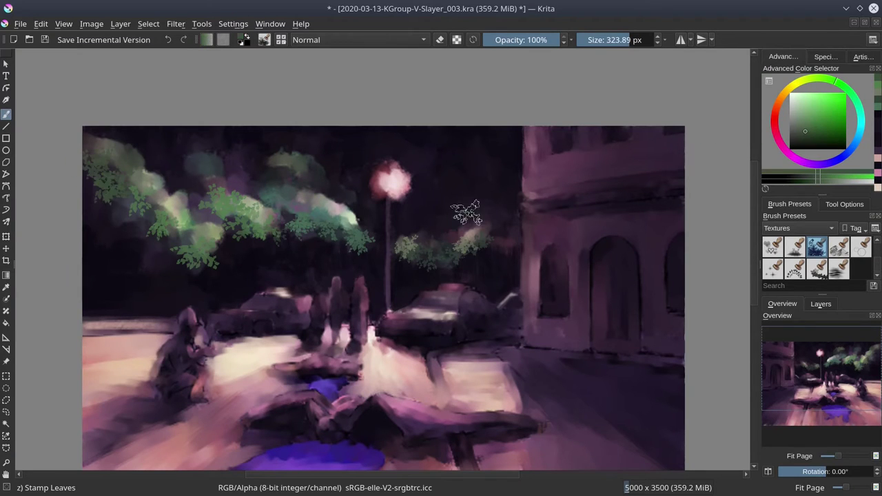
left_click(805, 112)
left_click_drag(127, 173, 103, 148)
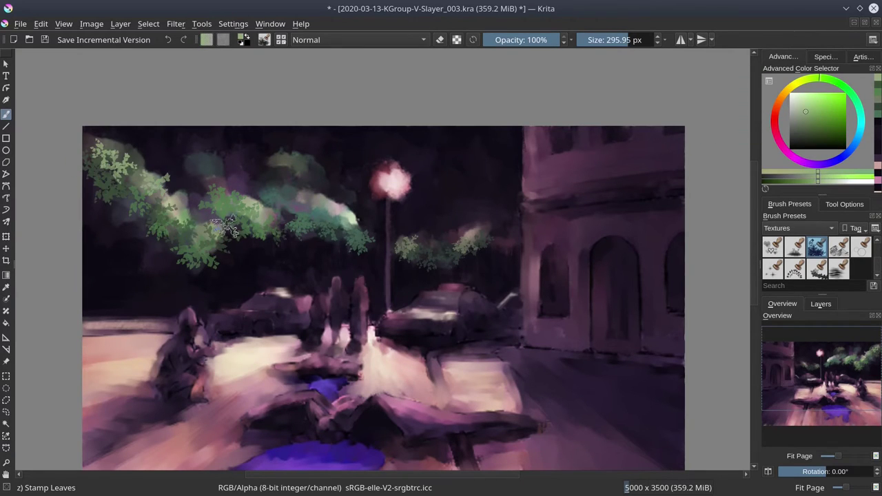
left_click(798, 110)
mouse_move(248, 199)
left_mouse_down()
mouse_move(265, 213)
mouse_move(344, 228)
mouse_move(320, 204)
mouse_move(303, 210)
left_mouse_up()
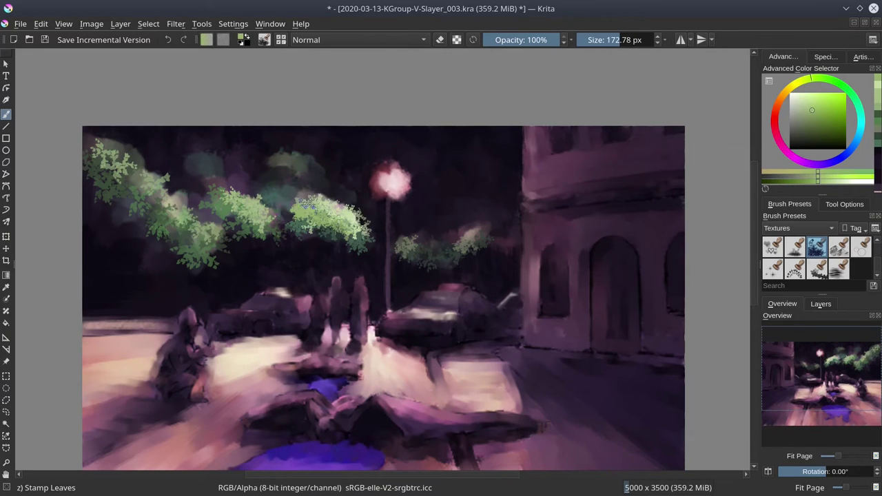
Step: Knock back the left tree's leaves with dark purple, then add light-green leaves to the middle tree
left_click(308, 248, "ctrl")
left_click_drag(124, 233, 180, 244)
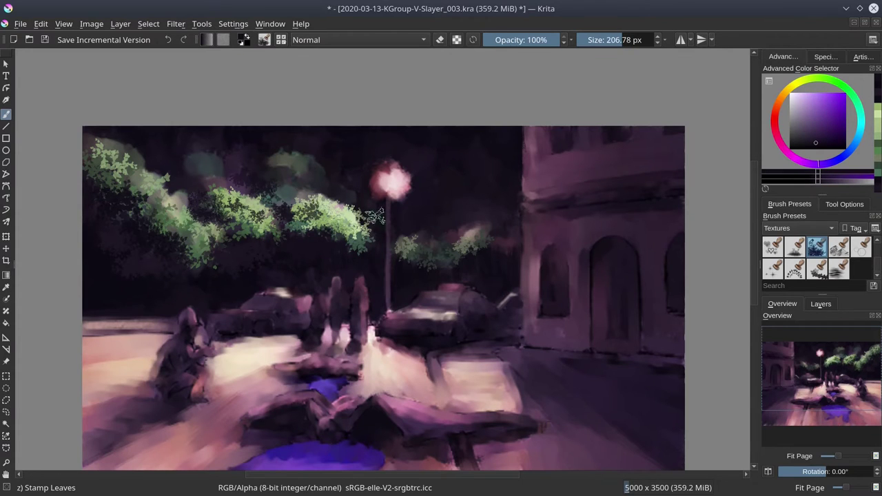
left_click(337, 238, "ctrl")
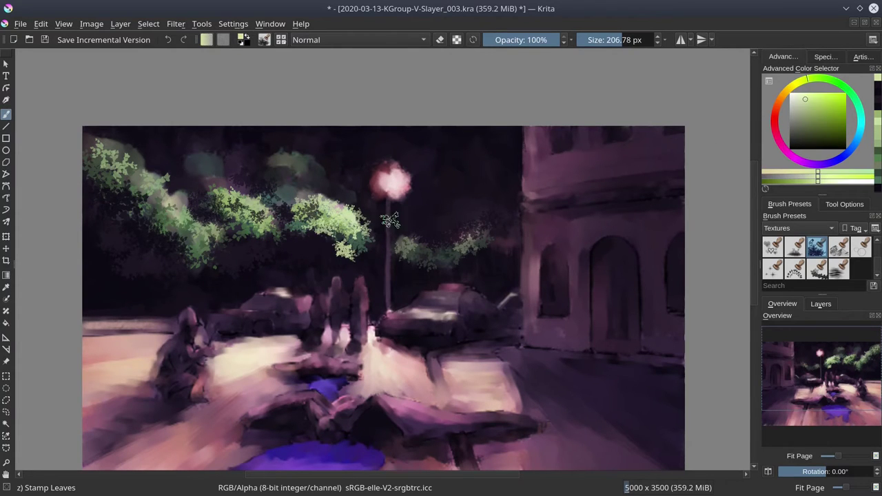
left_click(320, 250)
left_click(360, 257)
Step: Cover faint leaves right of the right-hand tree with a larger dark purple stamp, then save
left_click(301, 245, "ctrl")
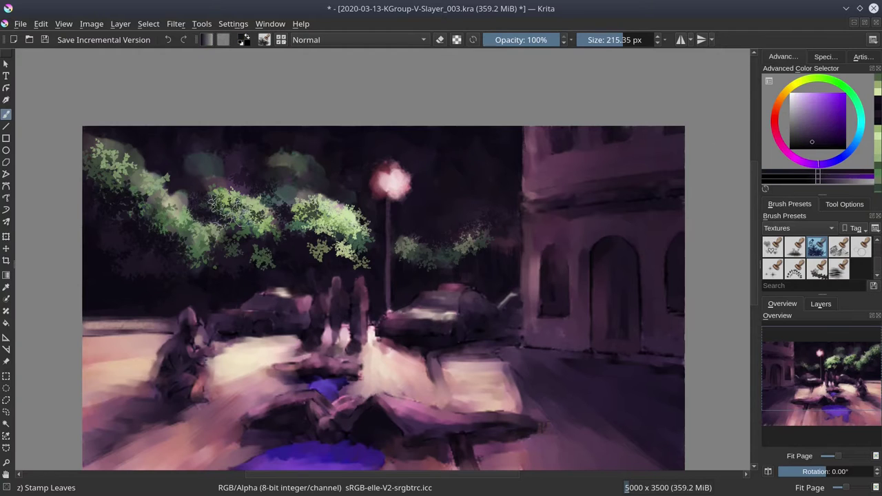
left_click(234, 248, "ctrl")
key("bracketright")
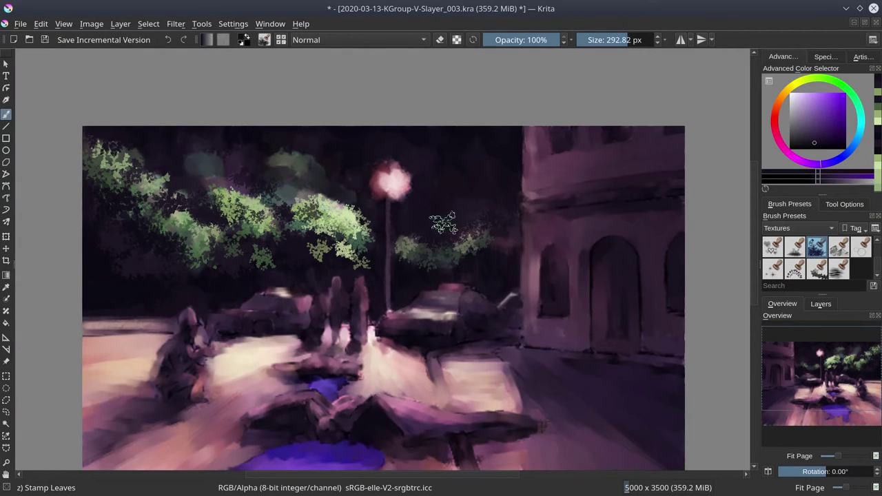
left_click(434, 224, "ctrl")
left_click(504, 237)
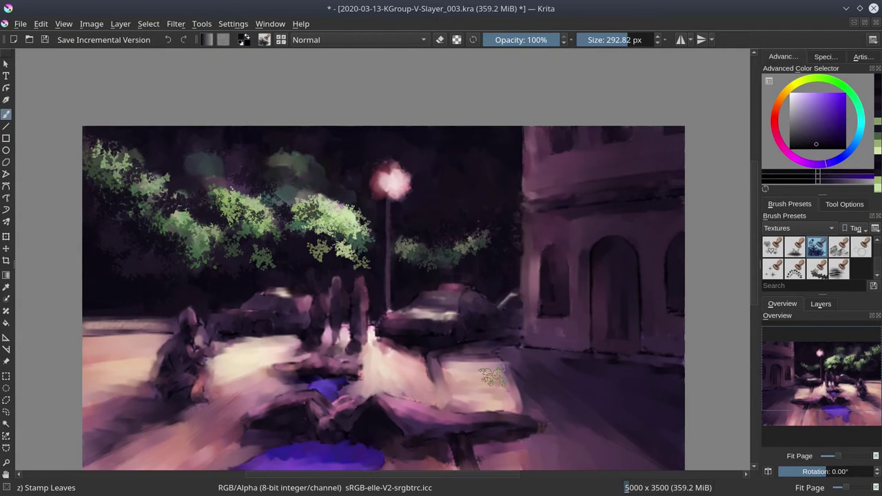
key("bracketleft")
key("ctrl+s")
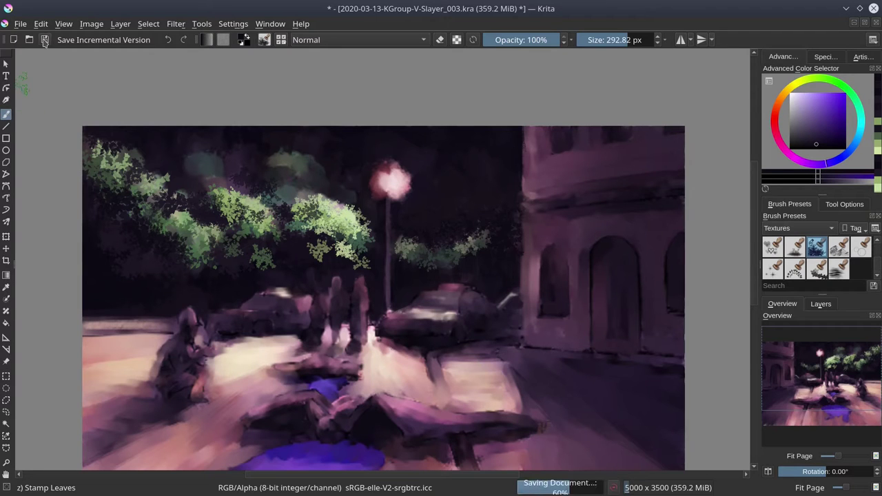
Step: Stamp more leaves along the tree canopy with a smaller stamp and sampled dark slate blue
left_click(175, 186, "ctrl")
key("bracketleft")
left_click(324, 171, "ctrl")
left_click(324, 173)
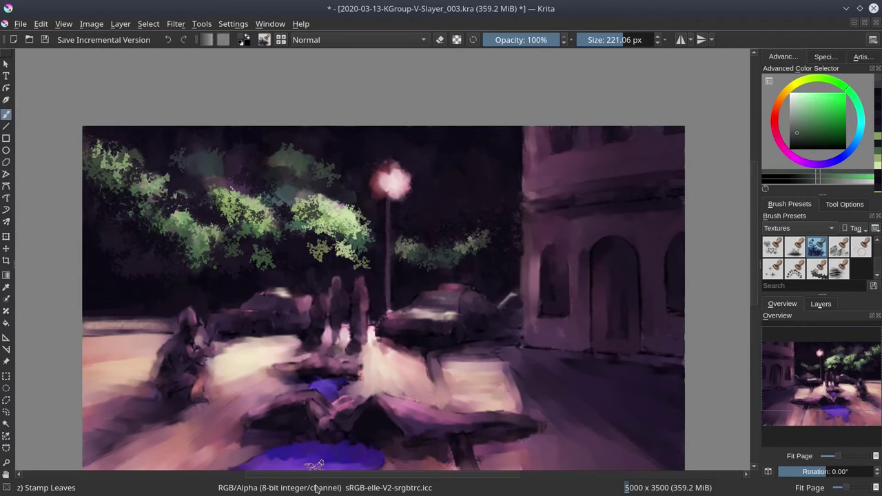
left_click(248, 171, "ctrl")
left_click(248, 170)
left_click(207, 175, "ctrl")
Step: Save the painting and switch the Brush Presets tag back to Ej-Favorites
scroll(289, 407, "down", 4)
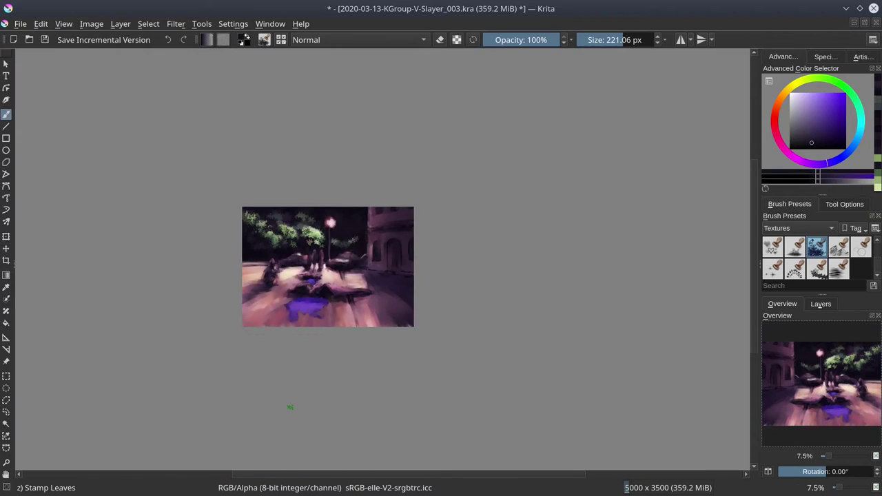
left_click(47, 42)
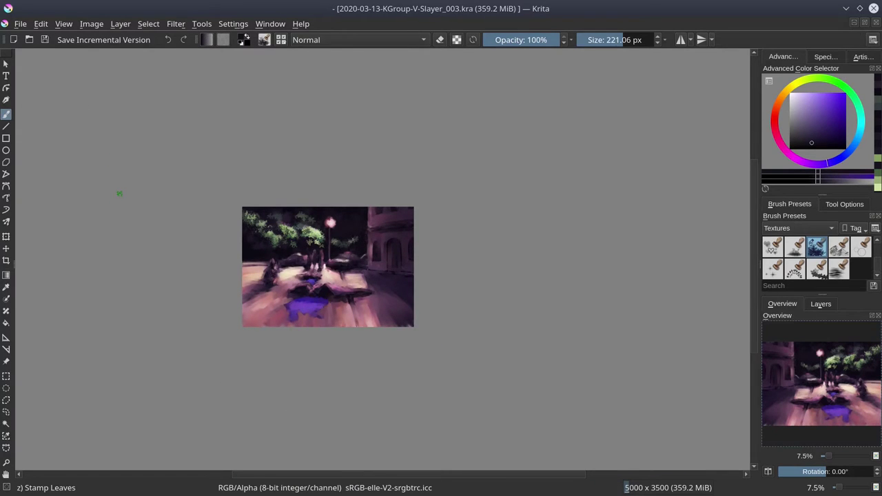
left_click(813, 228)
left_click(830, 206)
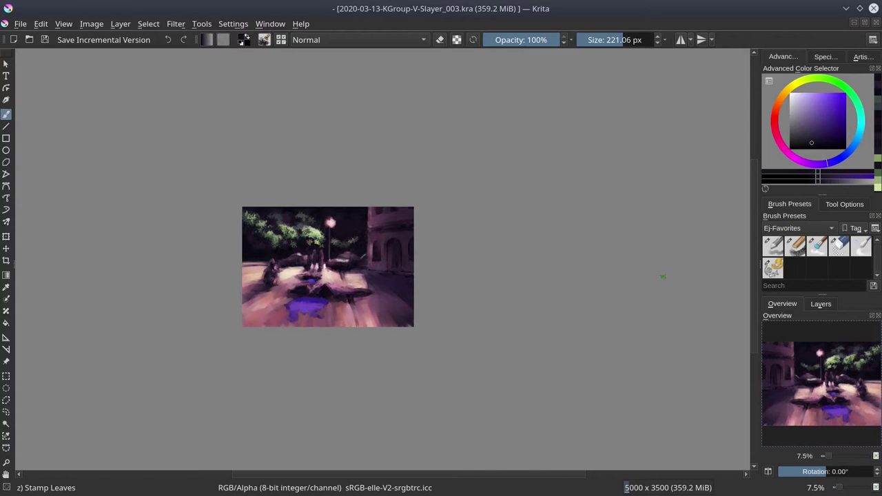
Step: Make the sketch original layer visible over the painting
left_click(820, 303)
left_click(767, 365)
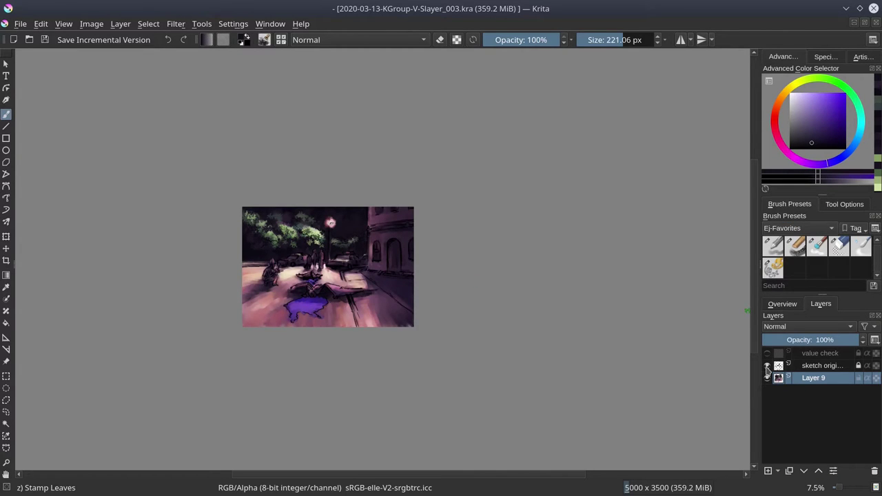
scroll(283, 283, "up", 5)
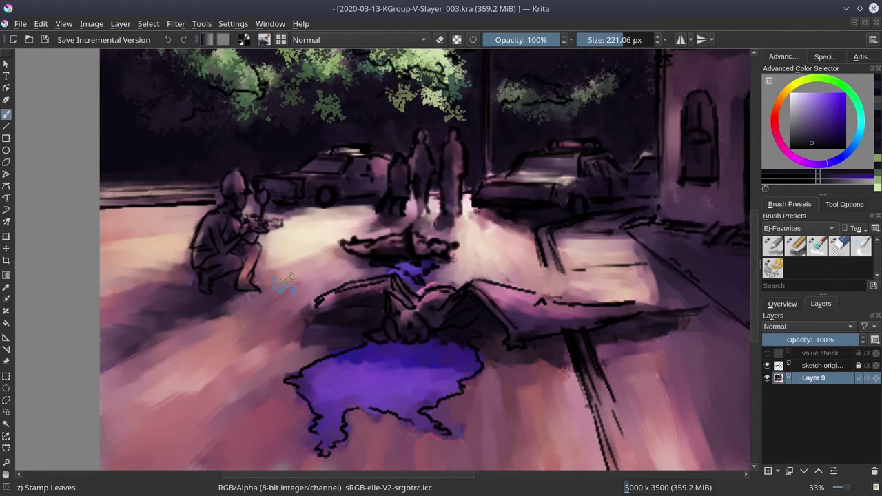
Step: Lasso the crouching figure, lying creature, standing onlookers and winged creature into one freehand selection
key("ctrl+r")
mouse_move(235, 170)
left_mouse_down()
mouse_move(226, 202)
mouse_move(210, 211)
mouse_move(195, 251)
mouse_move(195, 268)
mouse_move(203, 293)
mouse_move(241, 269)
mouse_move(234, 289)
mouse_move(265, 294)
left_mouse_up()
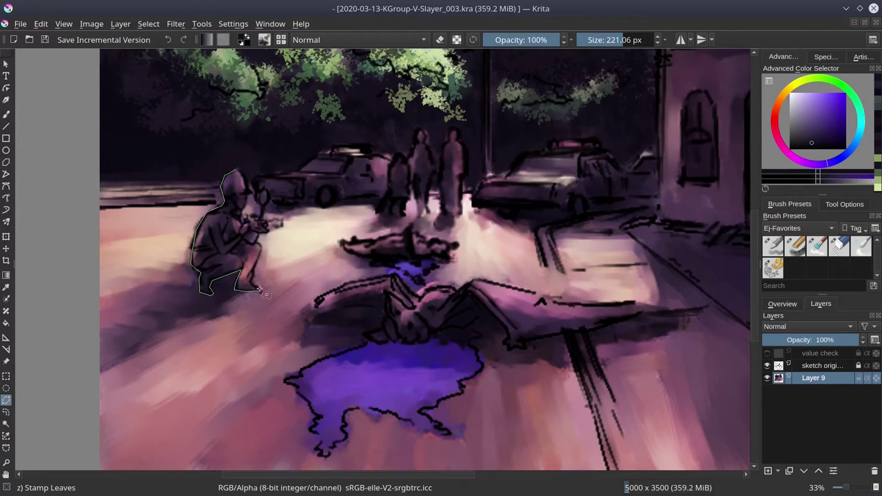
mouse_move(274, 238)
left_mouse_down()
mouse_move(261, 192)
mouse_move(262, 212)
mouse_move(237, 212)
mouse_move(252, 193)
mouse_move(243, 174)
mouse_move(256, 250)
left_mouse_up()
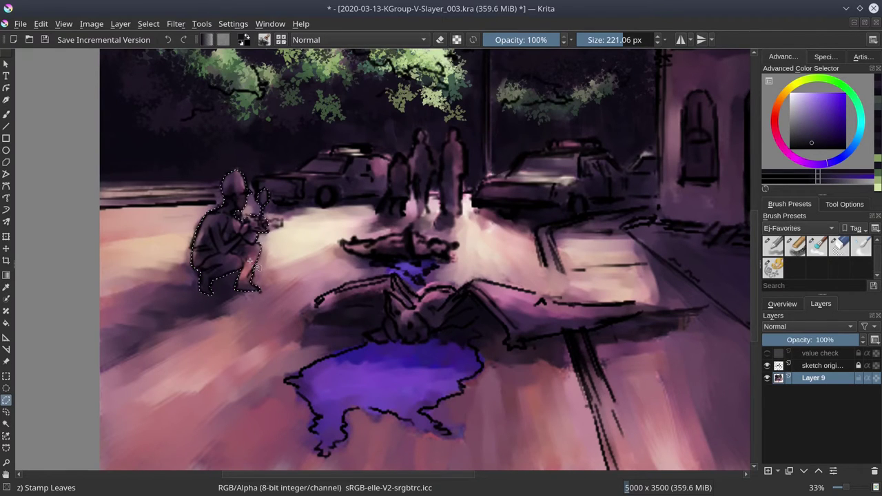
left_click_drag(341, 243, 454, 256)
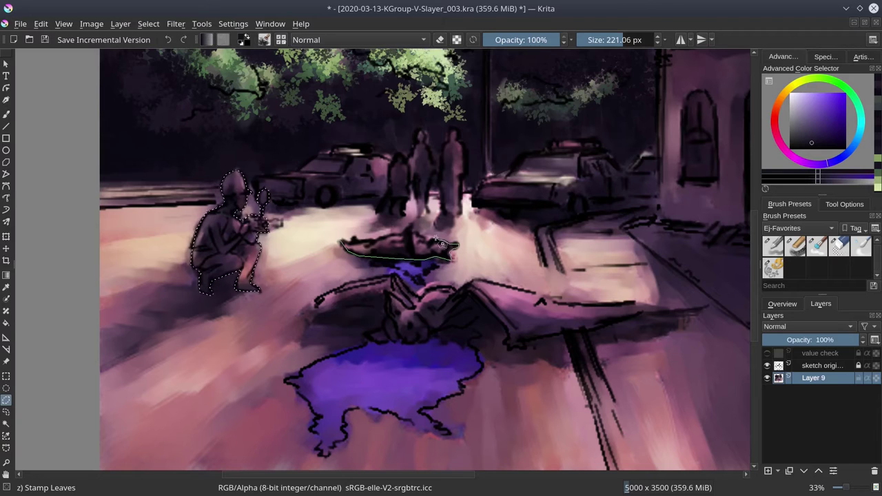
left_click_drag(412, 229, 343, 244)
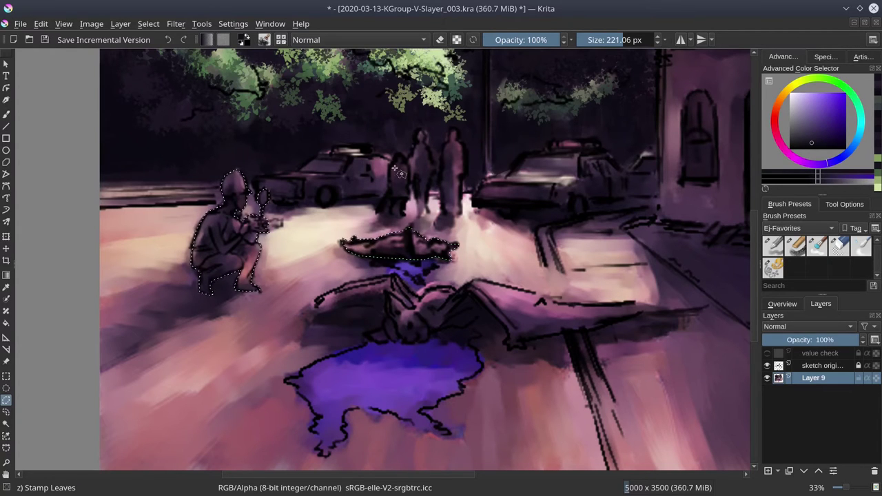
mouse_move(391, 164)
left_mouse_down()
mouse_move(379, 210)
mouse_move(388, 199)
mouse_move(390, 214)
mouse_move(397, 208)
mouse_move(402, 218)
mouse_move(412, 208)
mouse_move(406, 187)
mouse_move(418, 218)
mouse_move(429, 216)
mouse_move(435, 170)
mouse_move(426, 135)
mouse_move(419, 132)
mouse_move(391, 165)
left_mouse_up()
mouse_move(440, 144)
left_mouse_down()
mouse_move(447, 201)
mouse_move(460, 215)
mouse_move(454, 131)
mouse_move(443, 141)
left_mouse_up()
mouse_move(315, 301)
left_mouse_down()
mouse_move(425, 301)
mouse_move(460, 282)
mouse_move(696, 312)
mouse_move(523, 348)
mouse_move(468, 330)
mouse_move(407, 344)
mouse_move(306, 308)
left_mouse_up()
Step: Save the painting, then switch to the EJ2 Chalk Grainy brush and adjust its size
left_click(45, 39)
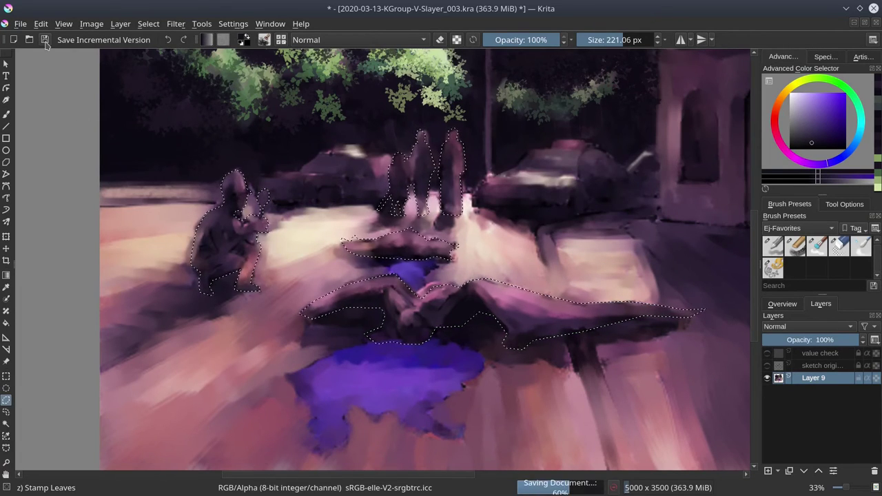
key("/")
scroll(515, 251, "down", 3)
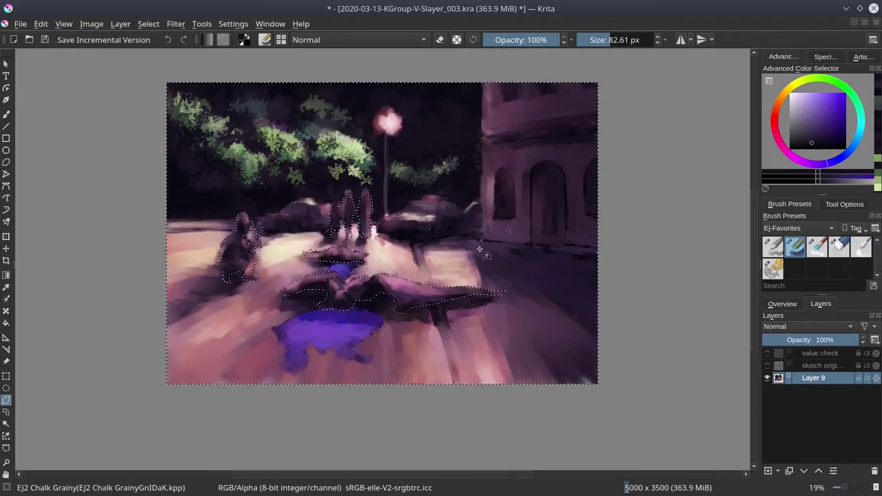
key("b")
key("bracketright")
key("bracketright")
key("bracketright")
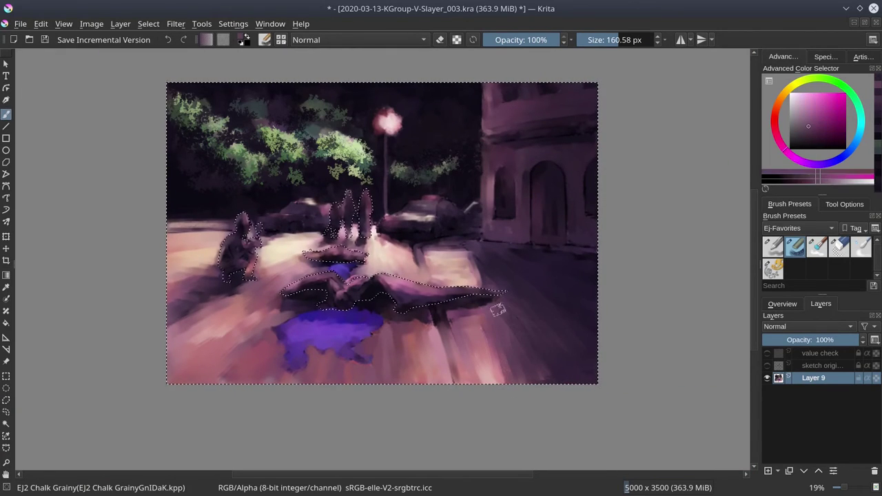
key("bracketleft")
key("bracketleft")
key("bracketleft")
Step: Sample light peach and pink tones from the street around the puddle
left_click(312, 235, "ctrl")
left_click(328, 230, "ctrl")
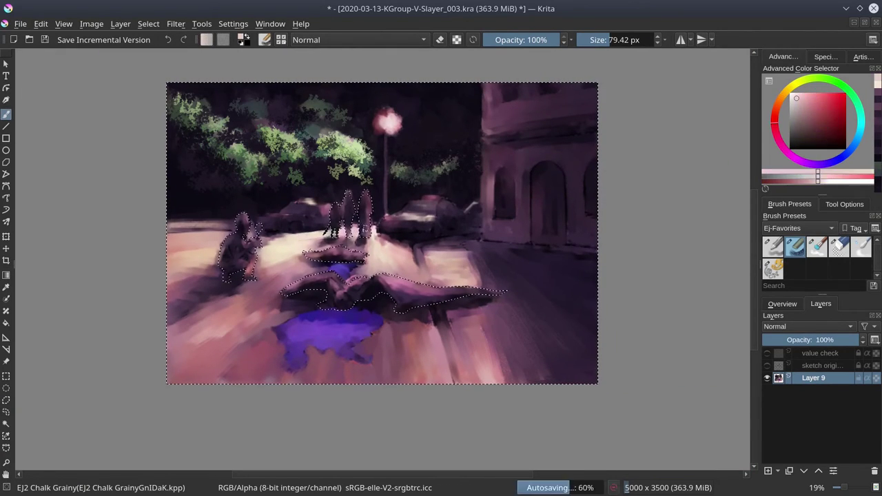
left_click(307, 243, "ctrl")
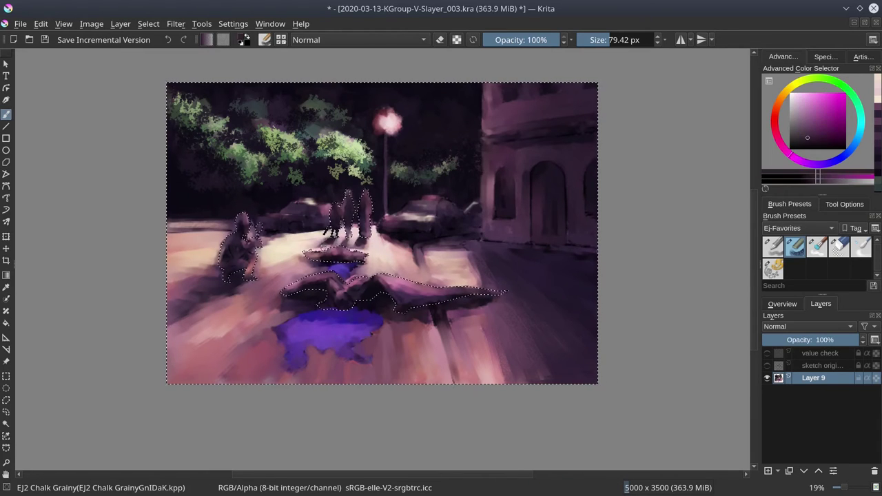
left_click(180, 344, "ctrl")
left_click(289, 262, "ctrl")
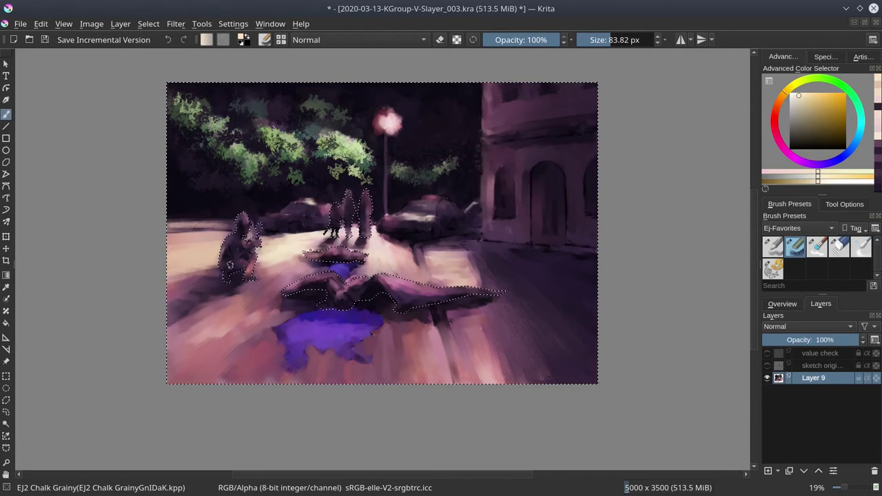
left_click(285, 265, "ctrl")
left_click(282, 267, "ctrl")
left_click(280, 269, "ctrl")
left_click(279, 269, "ctrl")
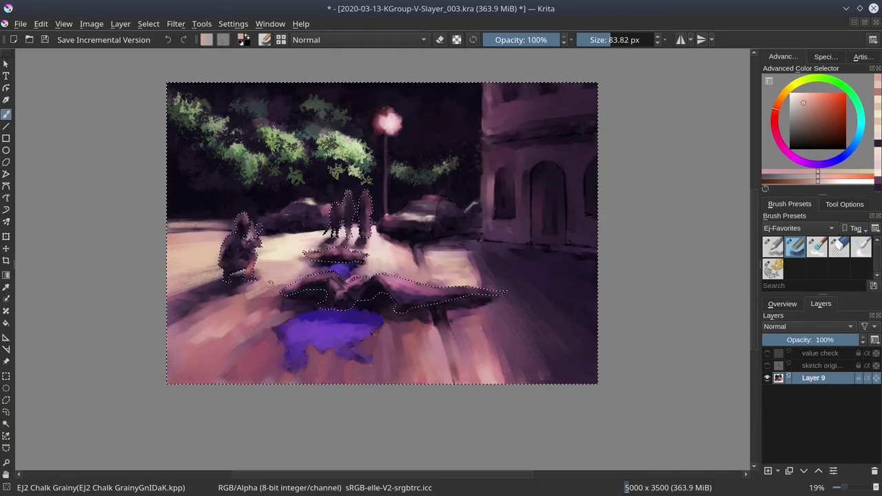
key("bracketleft")
key("bracketleft")
Step: Paint light peach strokes on the street below the puddle
left_click(782, 303)
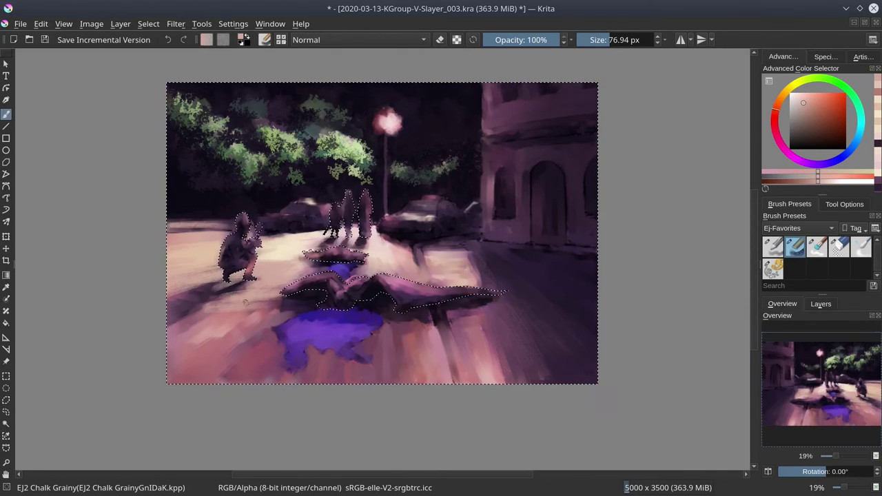
left_click(413, 331, "ctrl")
left_click(420, 329, "ctrl")
key("bracketright")
key("bracketright")
key("bracketright")
mouse_move(377, 331)
left_mouse_down()
mouse_move(437, 323)
mouse_move(372, 348)
left_mouse_up()
left_click(437, 324, "ctrl")
key("bracketleft")
key("bracketleft")
Step: Sample deeper pink-orange and lighter peach tones from the canvas, then save
left_click(298, 246, "ctrl")
left_click(335, 283, "ctrl")
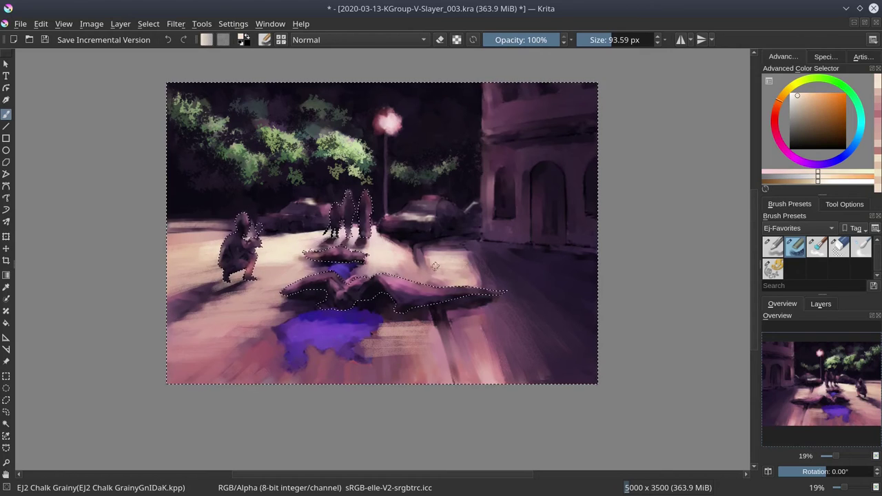
left_click(334, 282, "ctrl")
left_click(246, 338, "ctrl")
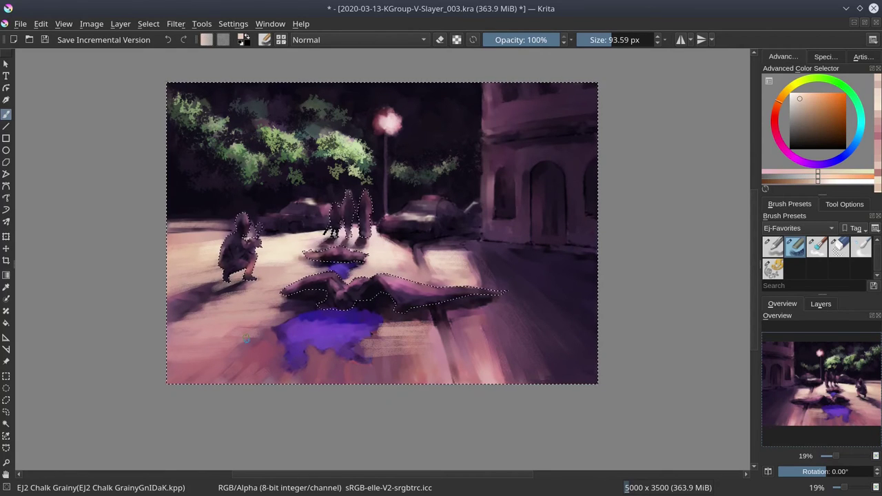
left_click(44, 39)
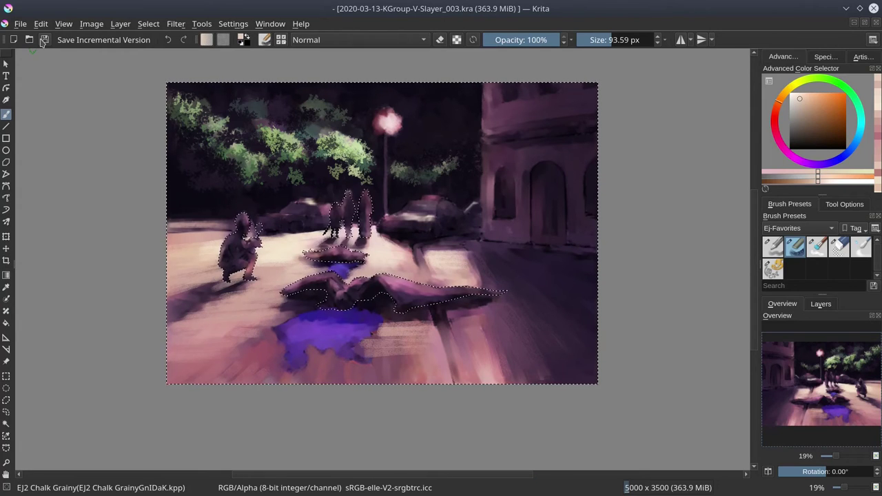
Step: Repaint the street around the lower purple puddle with a redder pink stroke
left_click(402, 341, "ctrl")
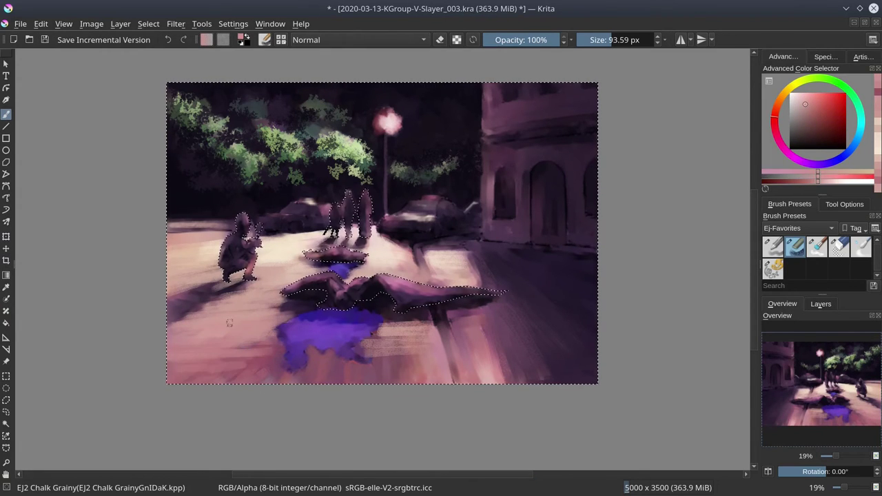
left_click(475, 314, "ctrl")
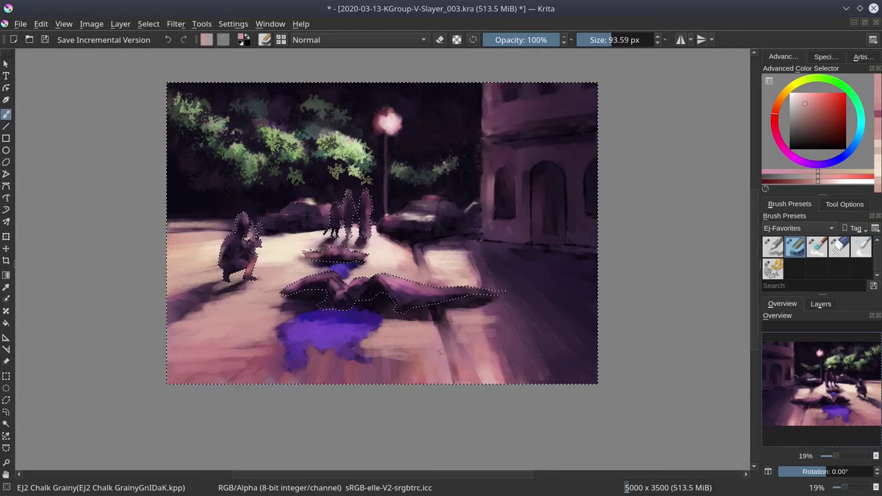
mouse_move(439, 351)
left_mouse_down()
mouse_move(386, 344)
mouse_move(409, 354)
mouse_move(317, 352)
mouse_move(342, 364)
mouse_move(272, 346)
mouse_move(216, 355)
left_mouse_up()
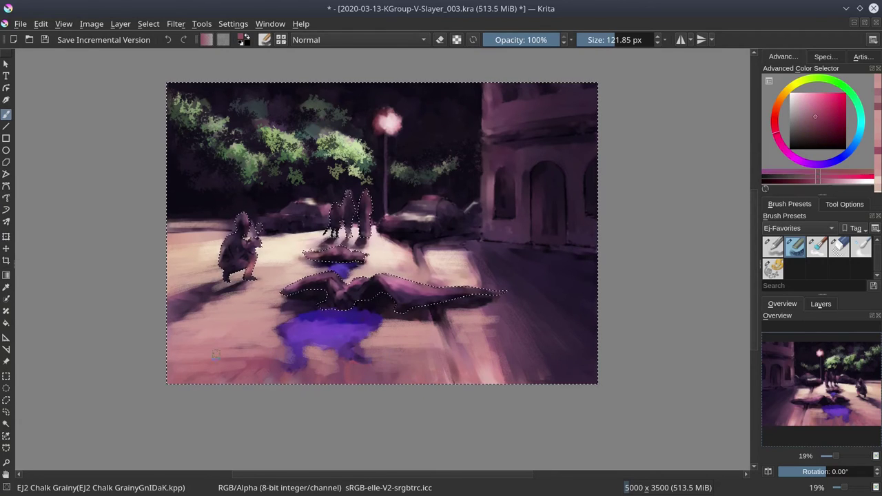
left_click(226, 330, "ctrl")
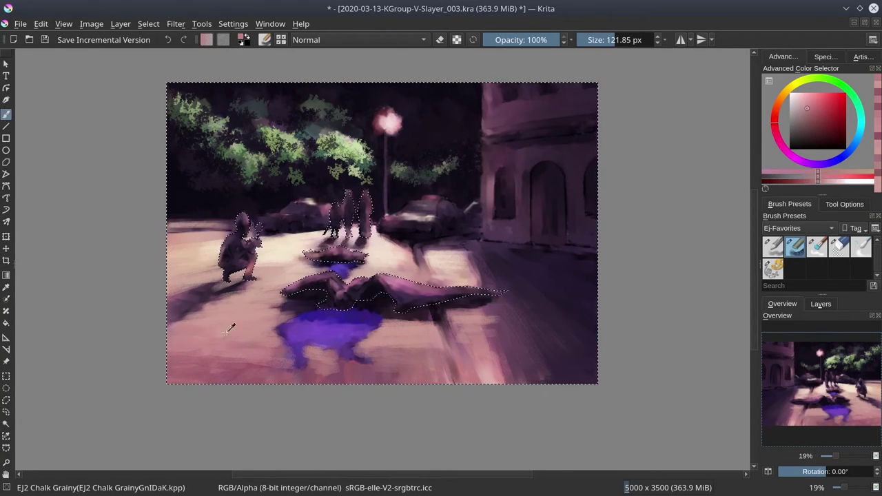
left_click(230, 329, "ctrl")
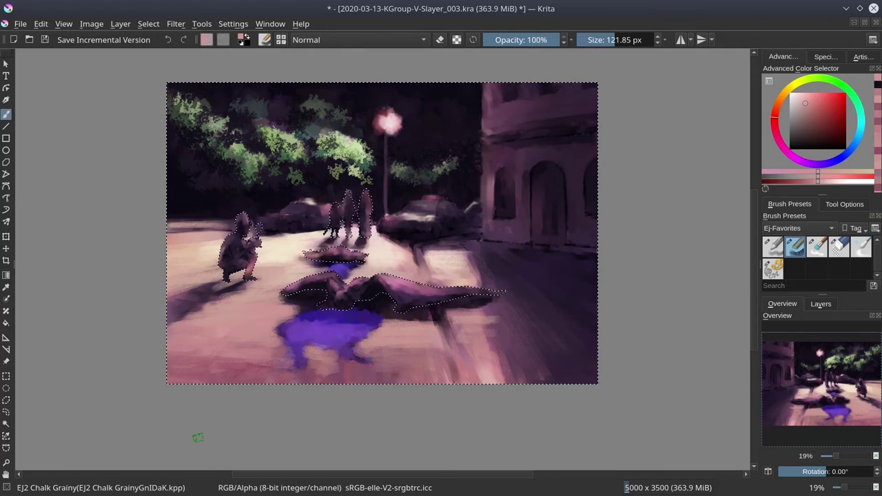
Step: Save an incremental version of the file and add a new Layer 10
left_click(45, 43)
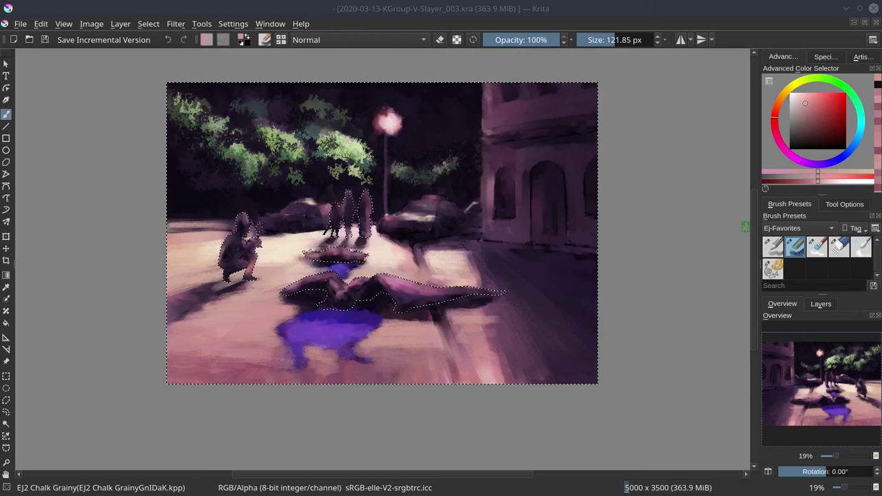
left_click(739, 4)
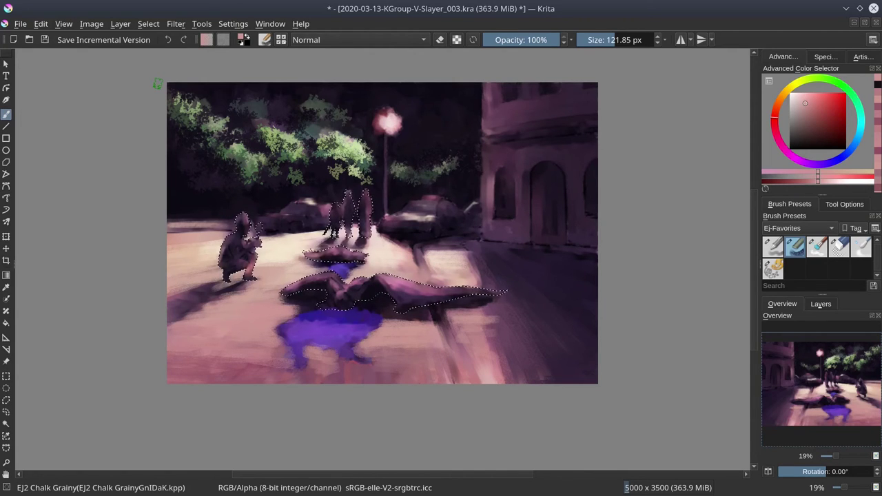
left_click(820, 304)
Step: Fill the selection on the new Layer 10, then hide it and make Layer 9 active
left_click(768, 470)
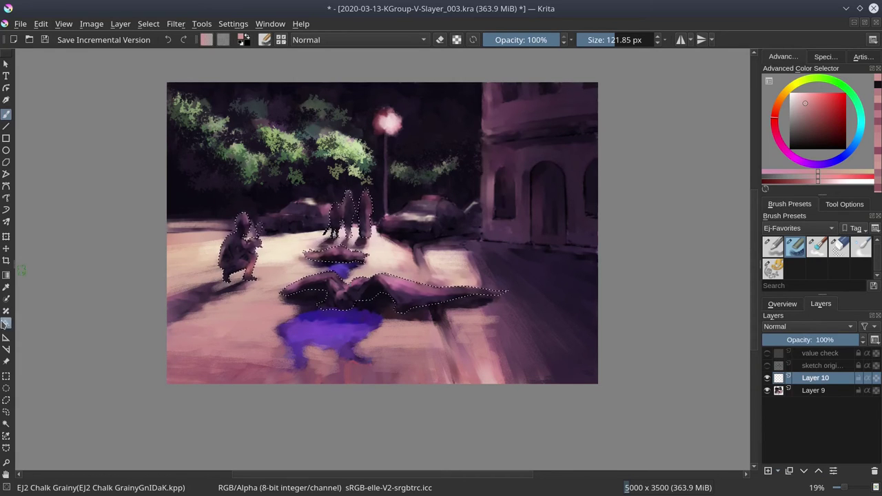
left_click(5, 322)
left_click(358, 298)
left_click(767, 379)
left_click(813, 390)
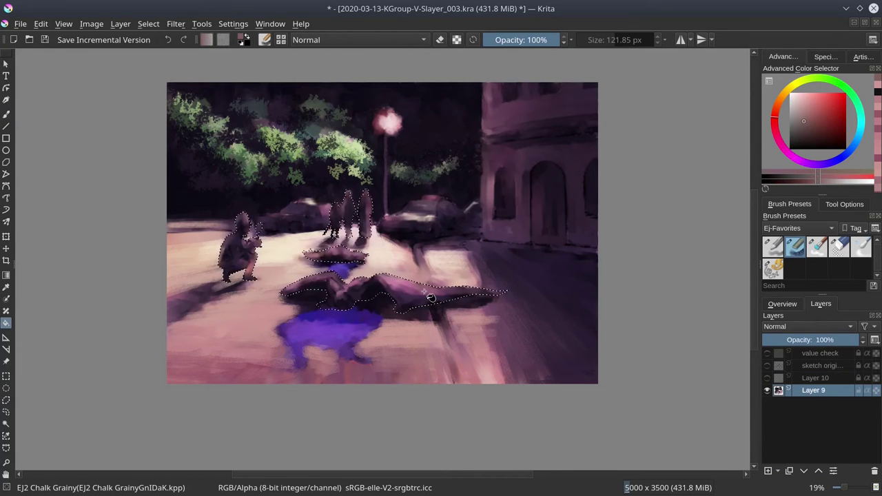
Step: Invert the selection and sample dark purple and other canvas colours with a smaller brush
key("ctrl+shift+i")
key("b")
scroll(246, 197, "up", 4)
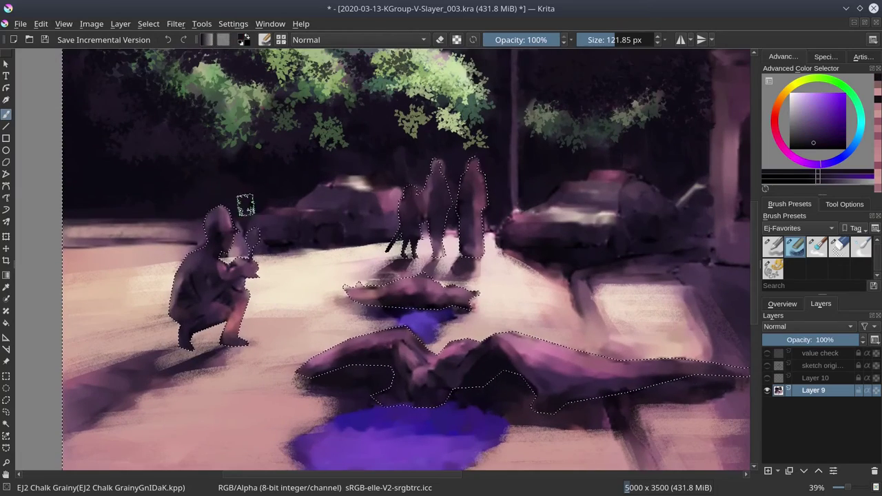
left_click(246, 197, "ctrl")
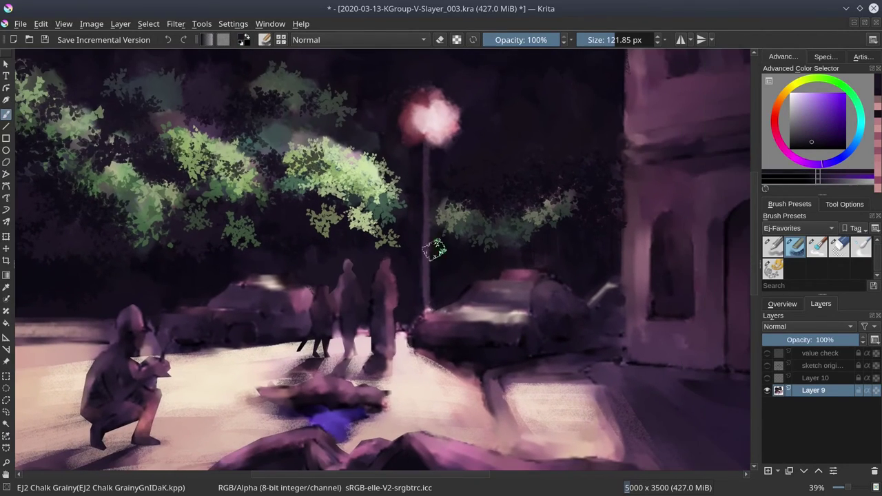
key("bracketleft")
key("bracketleft")
key("bracketleft")
key("bracketleft")
left_click(431, 230, "ctrl")
key("bracketleft")
key("bracketleft")
key("bracketleft")
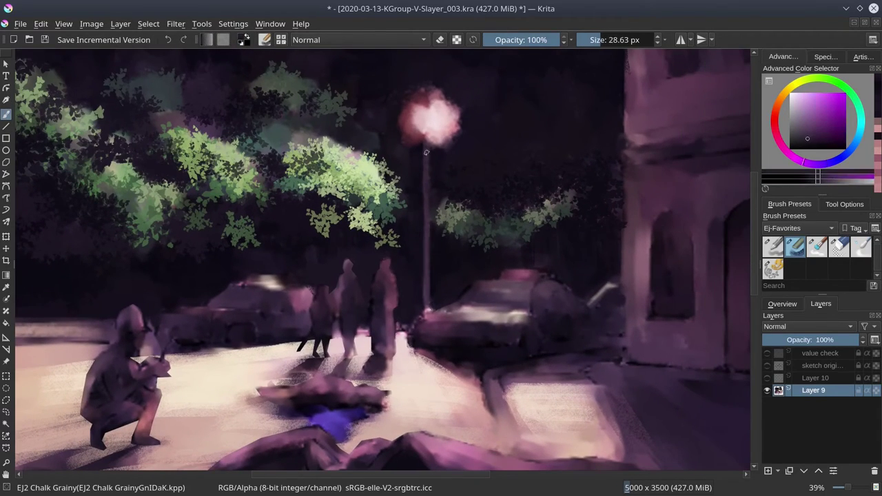
Step: Pick a light pink, then a dark purple from the painting, and zoom out to the whole canvas
left_click(797, 104)
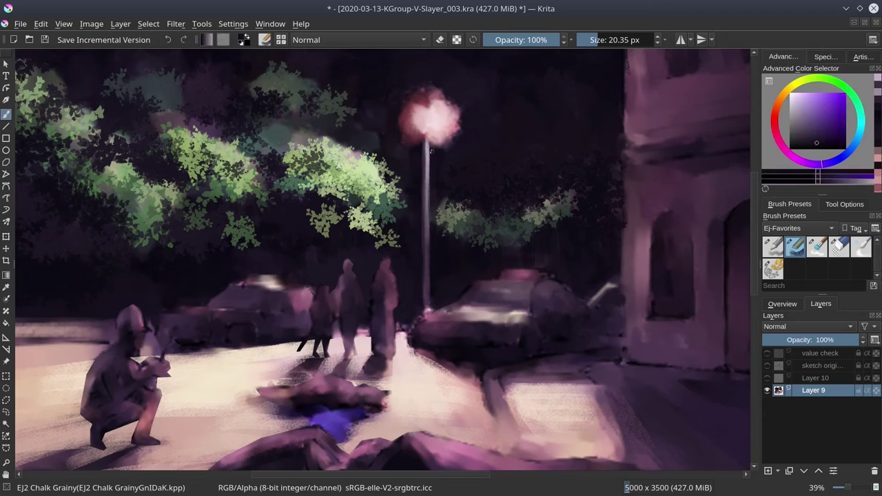
key("bracketleft")
left_click(427, 273, "ctrl")
left_click(424, 289, "ctrl")
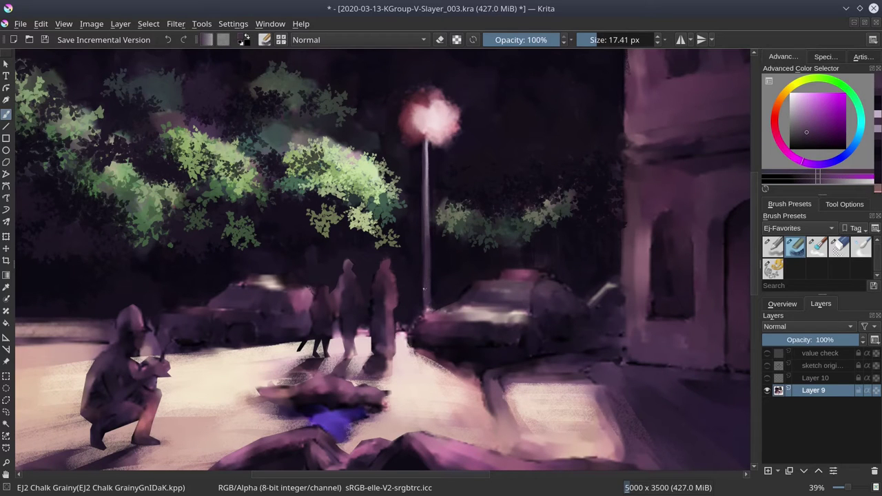
key("bracketright")
key("bracketright")
key("bracketright")
key("minus")
key("minus")
key("minus")
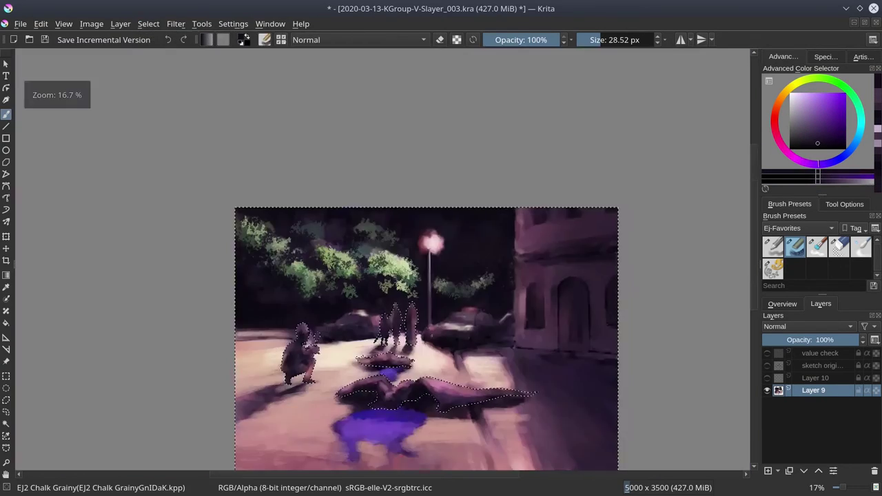
Step: Save the painting and choose the hue and saturation adjustment from the Filter menu
left_click(45, 40)
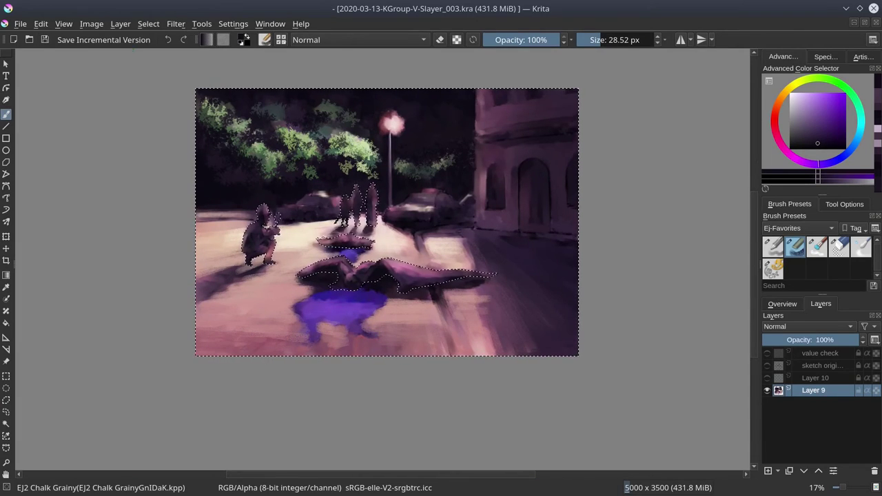
left_click(175, 23)
mouse_move(197, 51)
left_click(354, 154)
Step: Tint the figures purple with an HSV adjustment of Hue -54 and Saturation 25
key("Return")
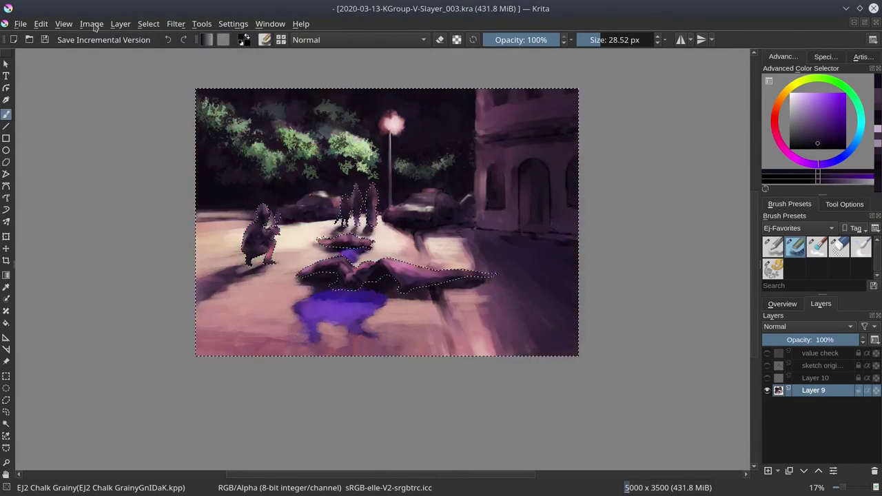
key("ctrl+u")
mouse_move(616, 261)
left_mouse_down()
mouse_move(673, 266)
mouse_move(617, 261)
mouse_move(649, 247)
mouse_move(687, 247)
mouse_move(544, 245)
mouse_move(618, 246)
mouse_move(634, 262)
left_mouse_up()
left_click_drag(618, 245, 597, 246)
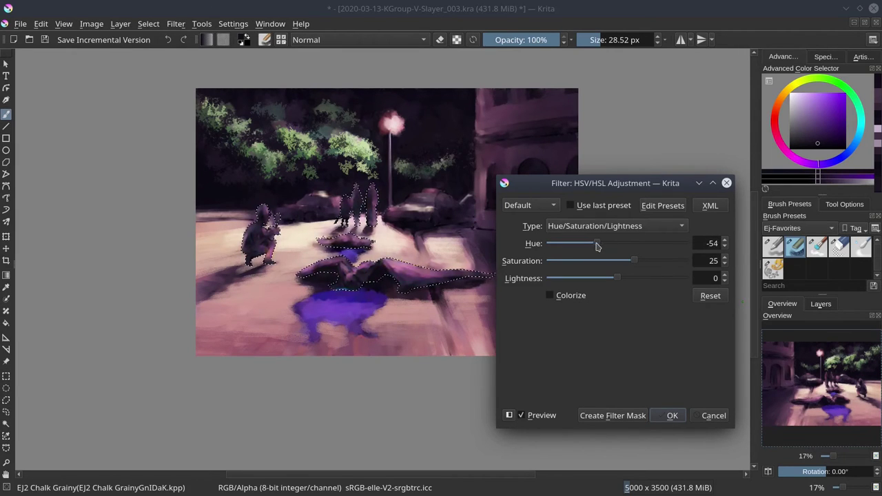
left_click(672, 414)
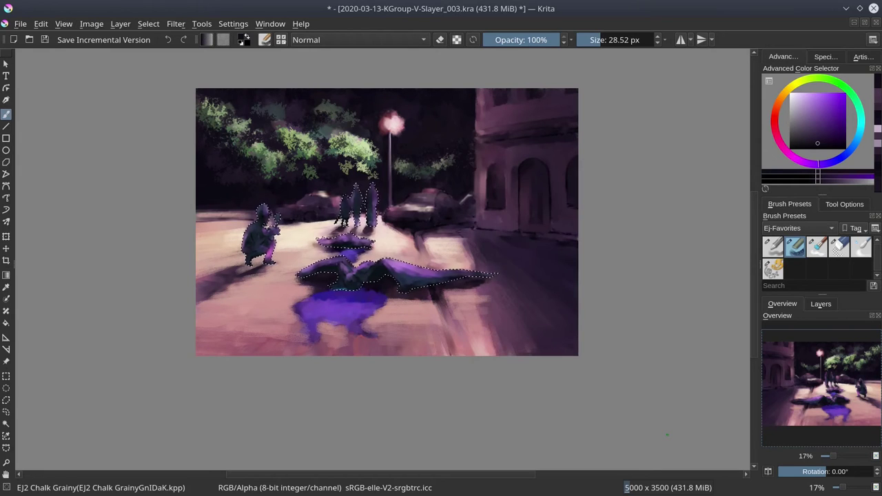
Step: Shift the fallen creatures toward warm brown with a Hue 31 adjustment and save
left_click(6, 398)
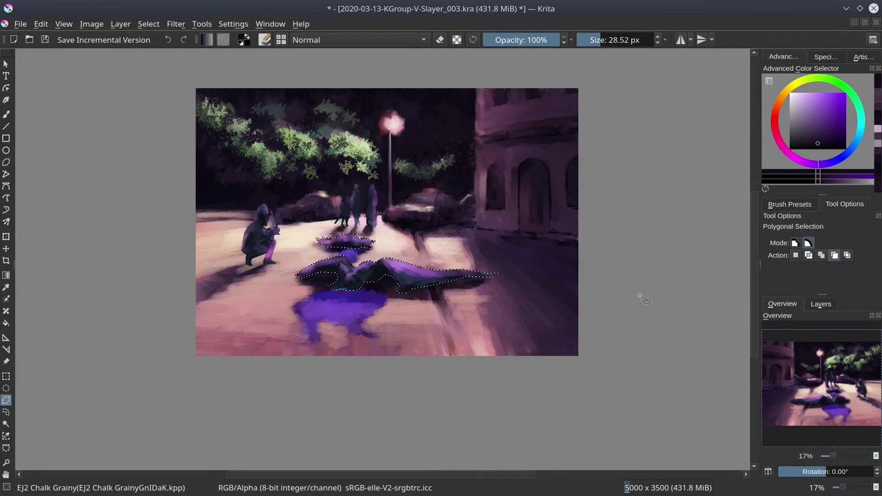
key("ctrl+s")
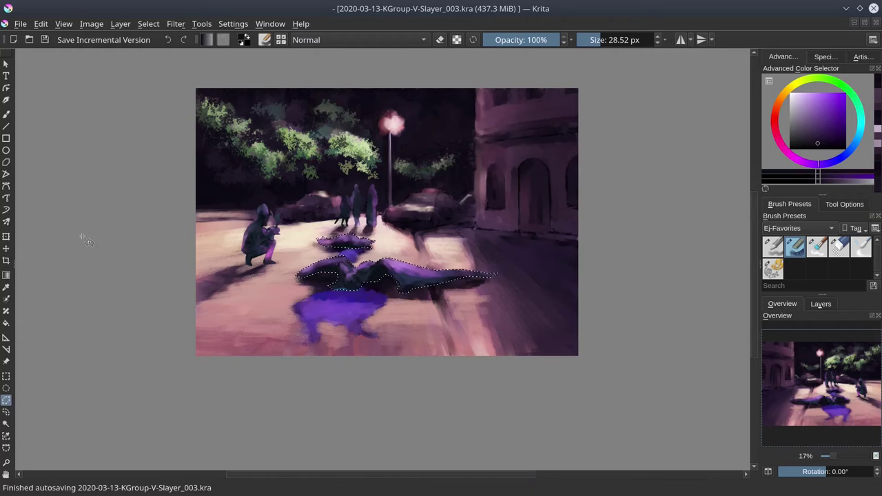
left_click(175, 24)
mouse_move(206, 73)
left_click(385, 158)
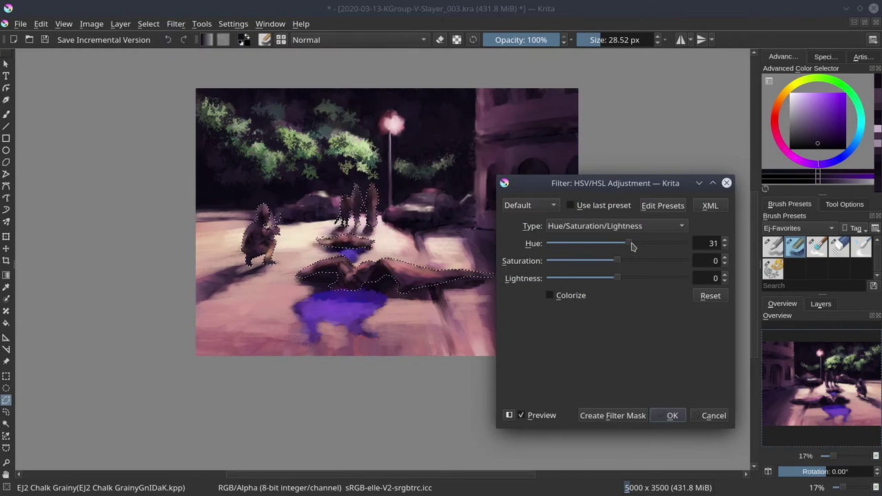
left_click_drag(617, 260, 632, 260)
left_click(672, 415)
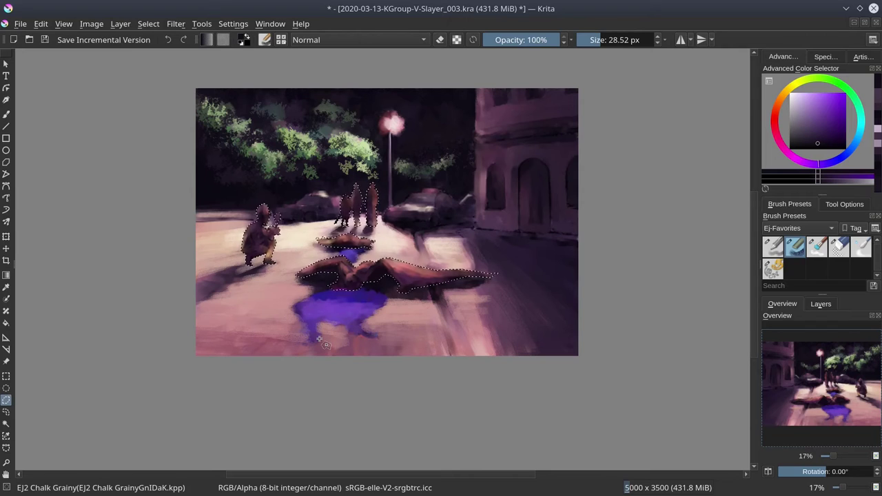
left_click(45, 40)
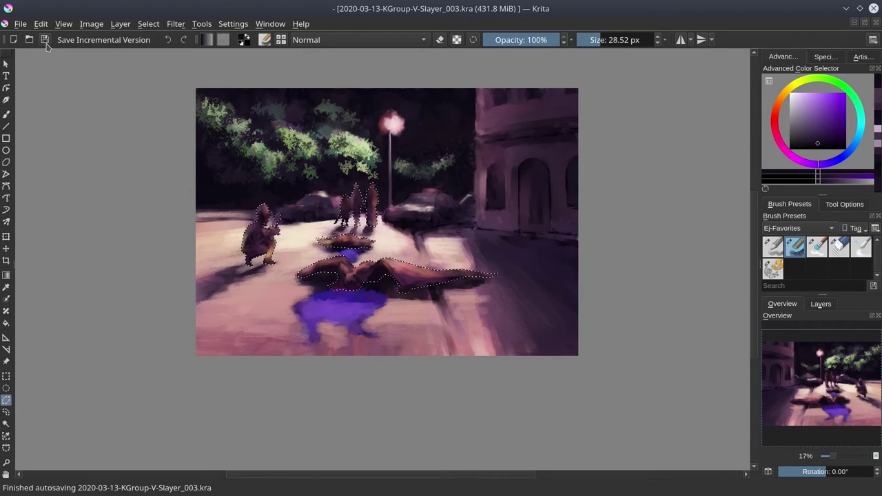
left_click(853, 204)
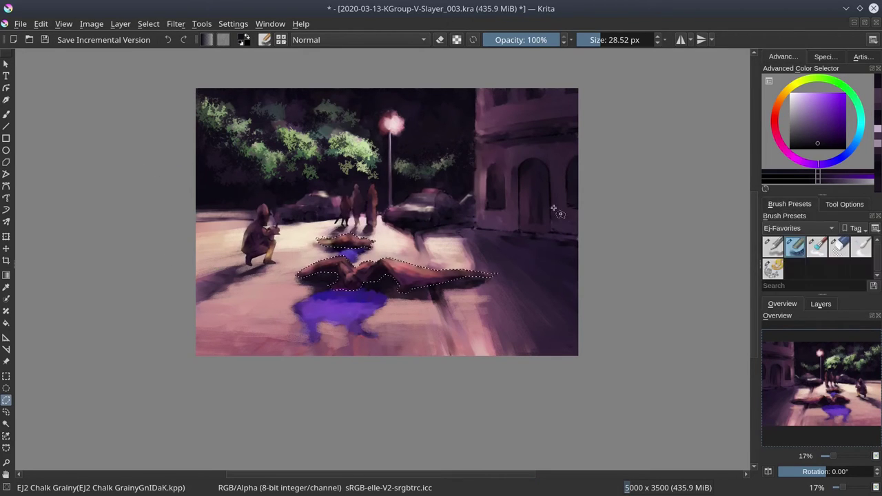
Step: Shift the creatures' hue back toward purple with Hue/Saturation, then clear the selection
key("ctrl+u")
left_click_drag(616, 247, 602, 247)
key("Return")
key("ctrl+shift+a")
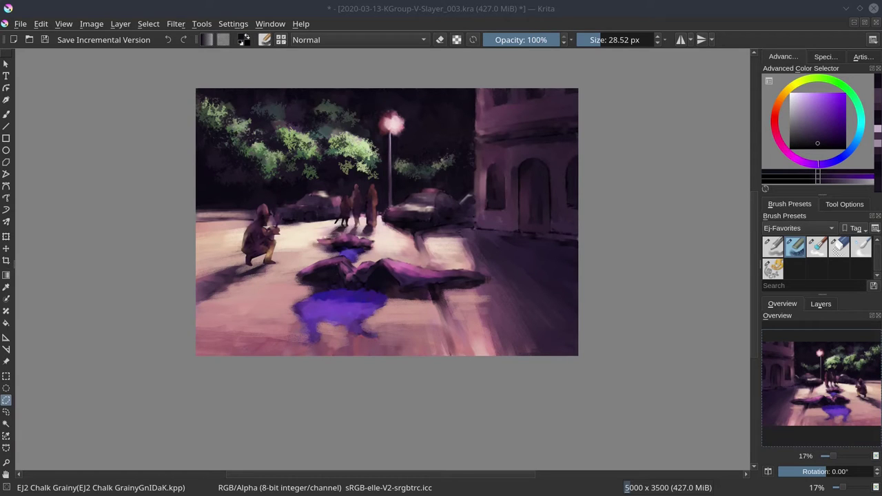
Step: Paint a light pink edge down the building's left corner with a smaller brush
scroll(659, 215, "up", 3)
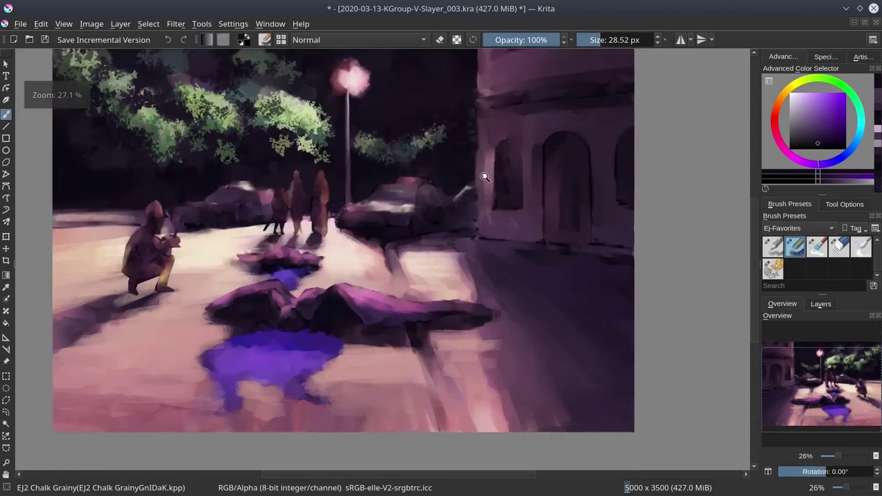
key("b")
left_click(802, 104)
key("[")
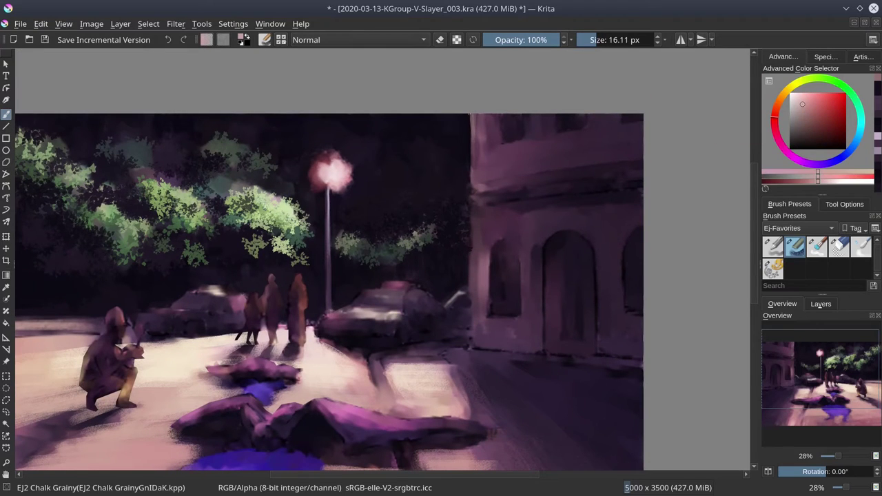
left_click_drag(471, 115, 471, 342)
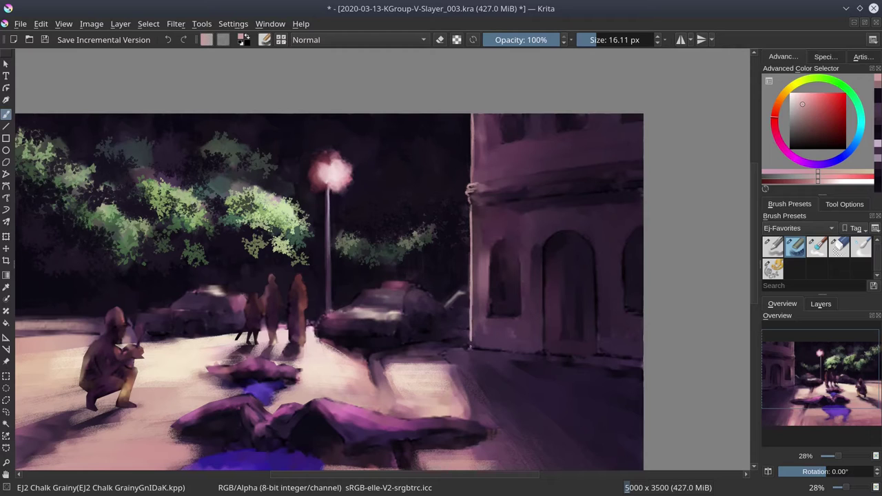
Step: Paint a dark purple line along the building's ledge, then rework it with lighter pink
left_click(571, 194, "ctrl")
key("bracketright")
key("bracketright")
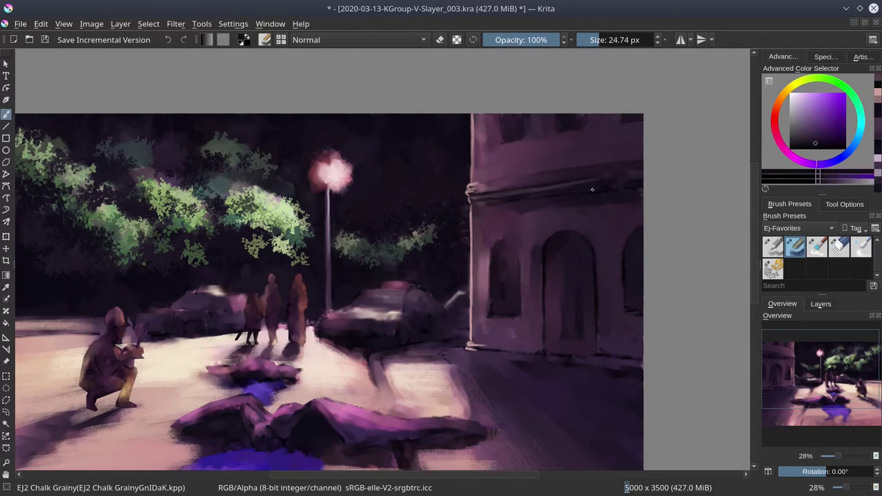
left_click(493, 187, "ctrl")
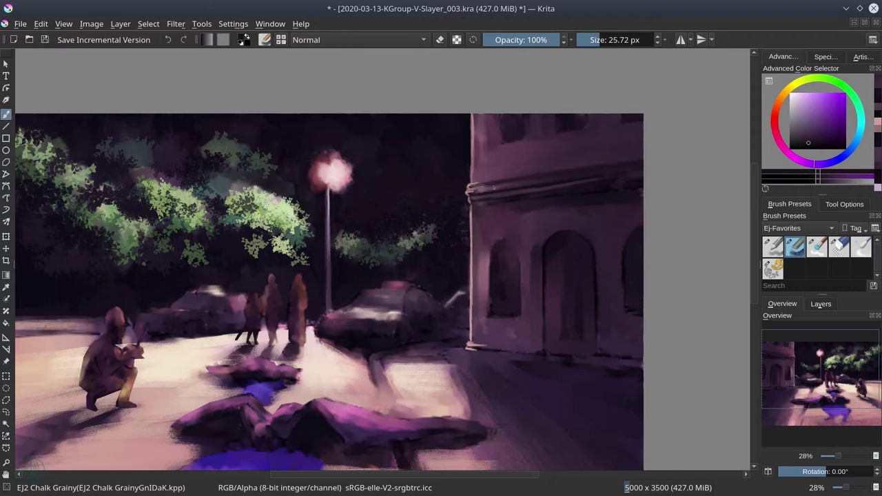
left_click_drag(494, 187, 641, 189)
key("bracketright")
left_click(575, 203, "ctrl")
left_click_drag(503, 205, 585, 207)
Step: Paint light pink strokes at the building's lower corner and dab in a sampled wall colour
key("bracketright")
left_click(475, 271, "ctrl")
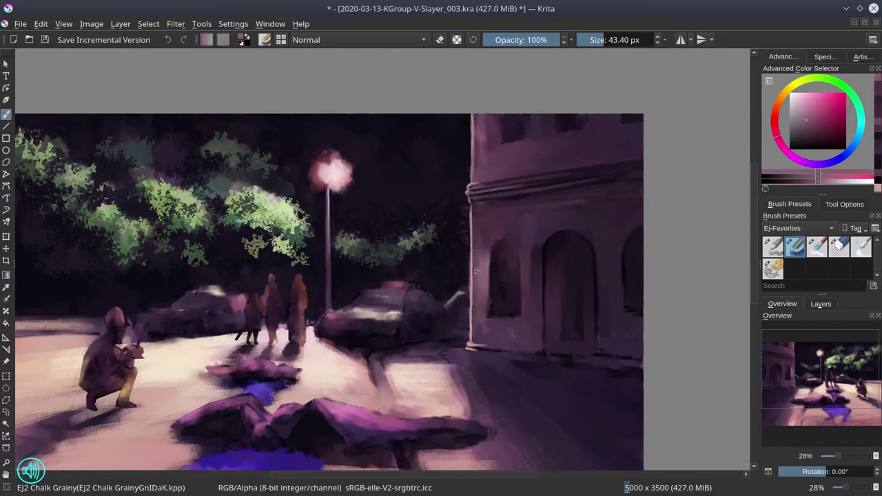
mouse_move(475, 271)
left_mouse_down()
mouse_move(477, 336)
mouse_move(491, 319)
mouse_move(513, 322)
left_mouse_up()
key("bracketleft")
left_click(491, 314, "ctrl")
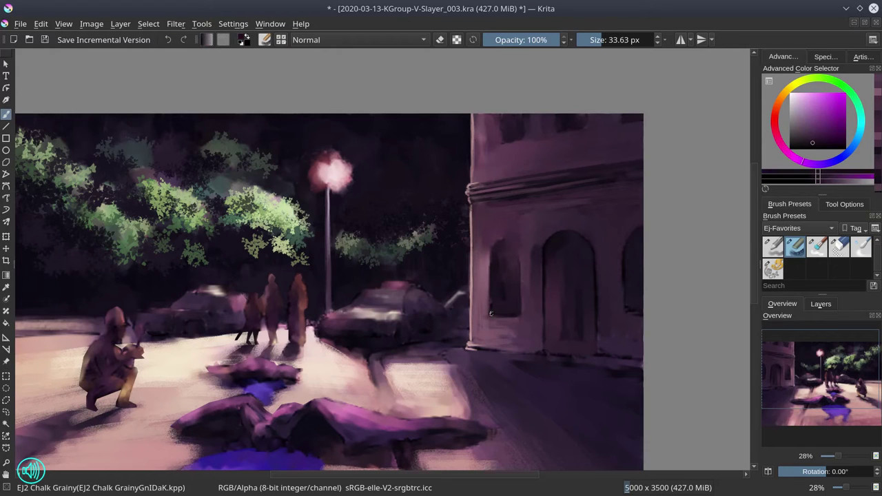
key("bracketleft")
left_click(555, 343, "ctrl")
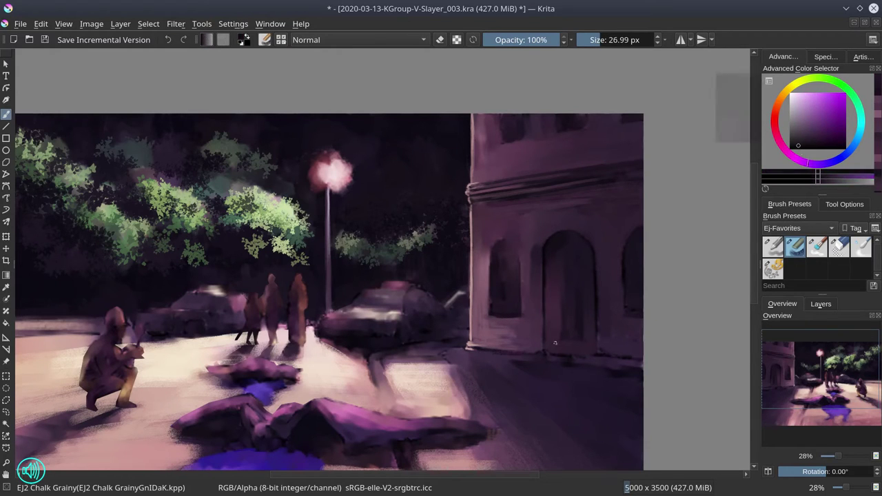
left_click_drag(555, 342, 562, 350, "shift")
Step: Try a dark purple patch over the building corner, then undo it
left_click(606, 366, "ctrl")
key("bracketright")
key("bracketright")
key("bracketright")
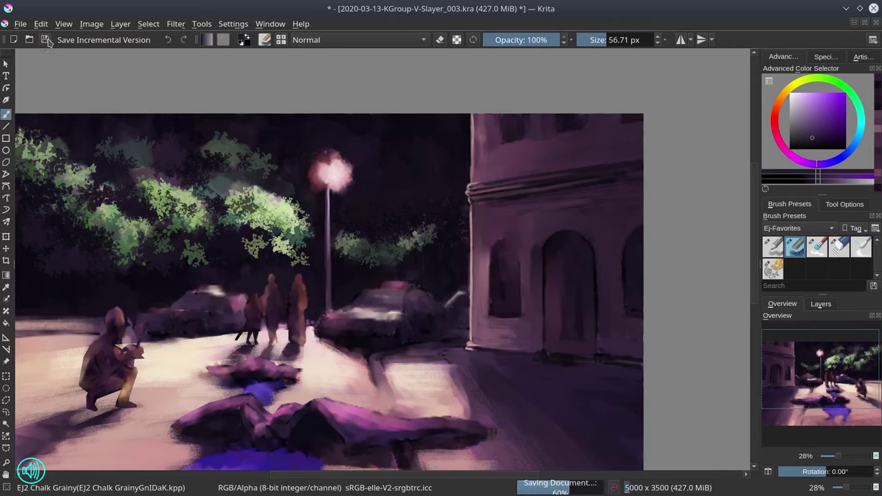
key("bracketleft")
key("bracketleft")
key("bracketleft")
left_click(584, 359, "ctrl")
left_click(501, 385, "ctrl")
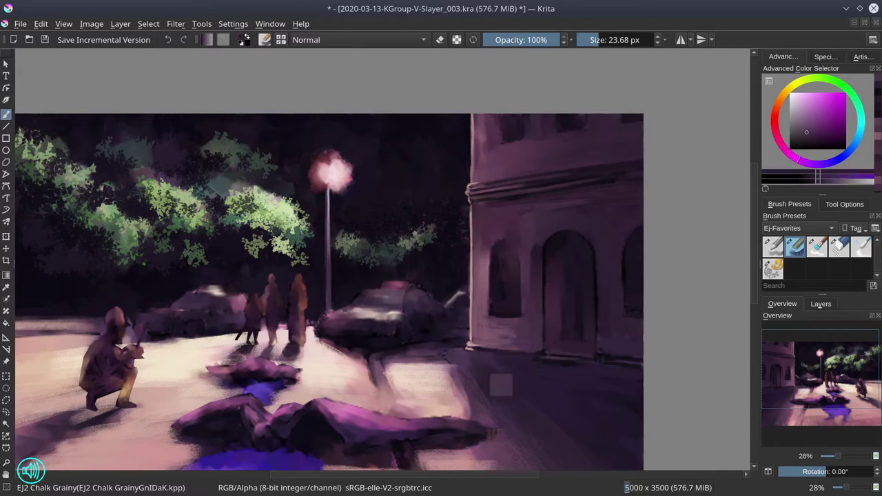
key("bracketright")
key("bracketright")
left_click(468, 334)
key("ctrl+z")
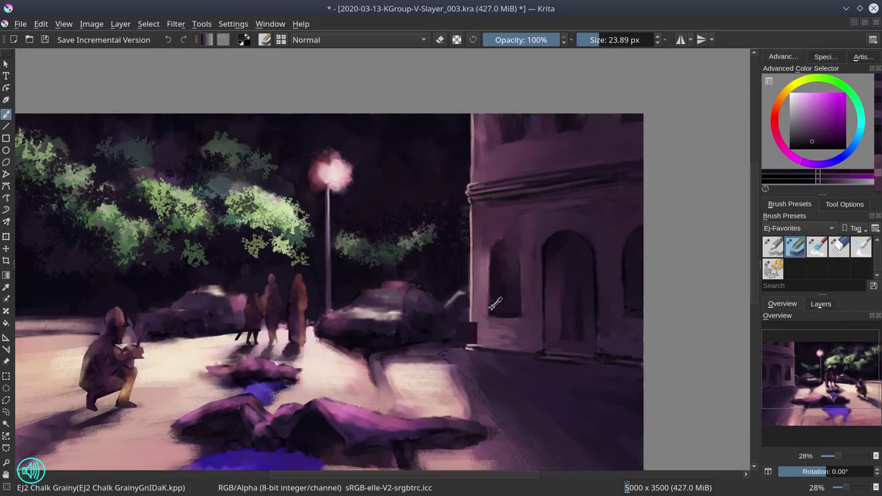
Step: Sample wall colours near the window and door while adjusting the brush size
key("bracketleft")
key("bracketleft")
left_click(504, 242, "ctrl")
key("bracketleft")
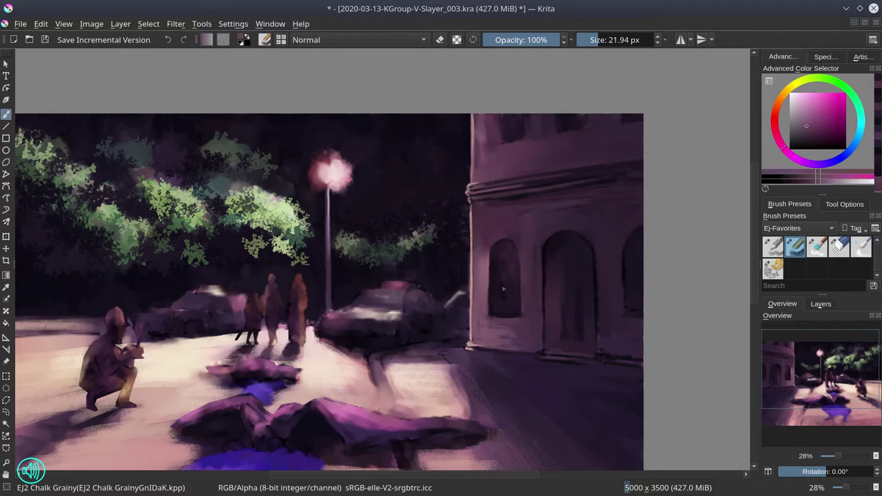
left_click(500, 278, "ctrl")
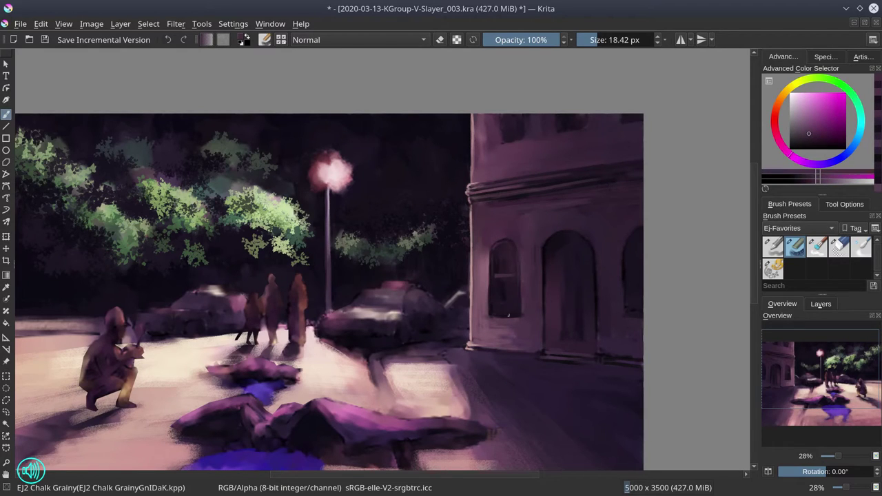
left_click(501, 315, "ctrl")
left_click(501, 318, "ctrl")
key("bracketright")
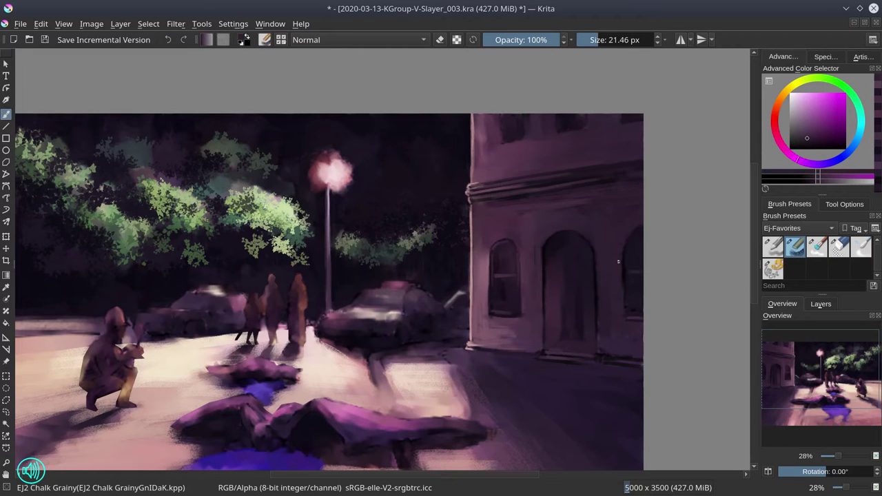
left_click(626, 273, "ctrl")
key("bracketleft")
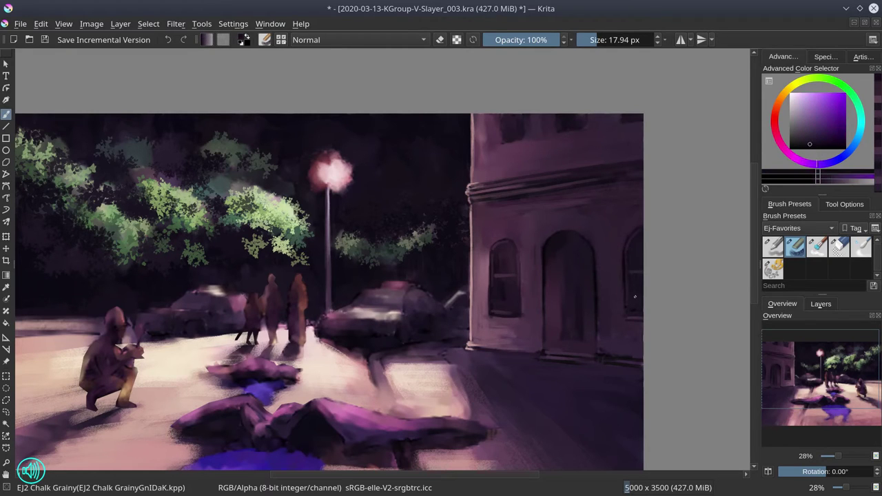
left_click(568, 262, "ctrl")
key("bracketright")
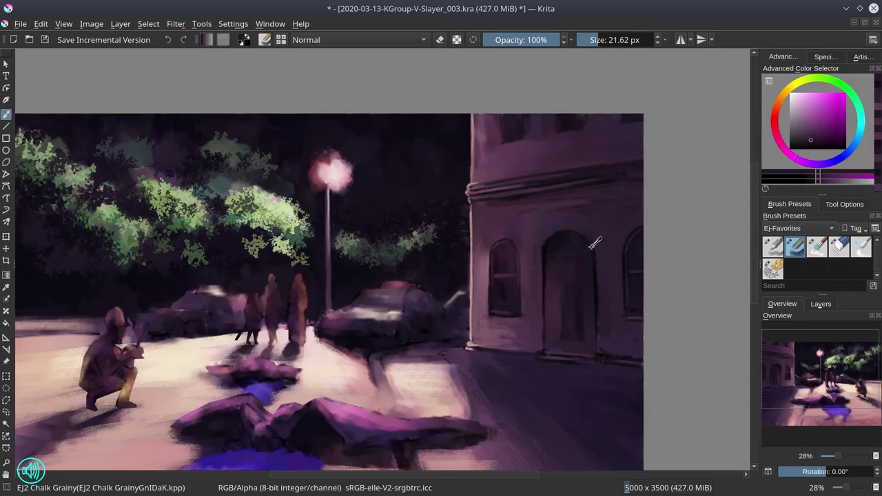
left_click(594, 243, "ctrl")
key("bracketright")
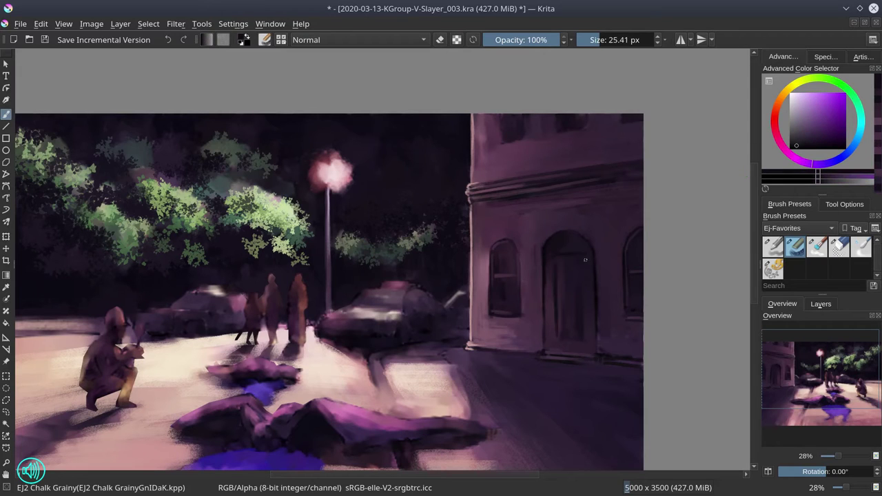
Step: Paint dark strokes down the door and along its left edge and arch top
left_click(557, 347, "ctrl")
mouse_move(551, 268)
left_mouse_down()
mouse_move(550, 324)
mouse_move(562, 352)
left_mouse_up()
left_click(563, 298, "ctrl")
key("bracketleft")
key("bracketleft")
mouse_move(551, 262)
left_mouse_down()
mouse_move(591, 266)
mouse_move(554, 273)
mouse_move(554, 317)
mouse_move(577, 249)
left_mouse_up()
Step: Resample door colours with a smaller brush and repaint the door's right edge
left_click(541, 265, "ctrl")
left_click(548, 329, "ctrl")
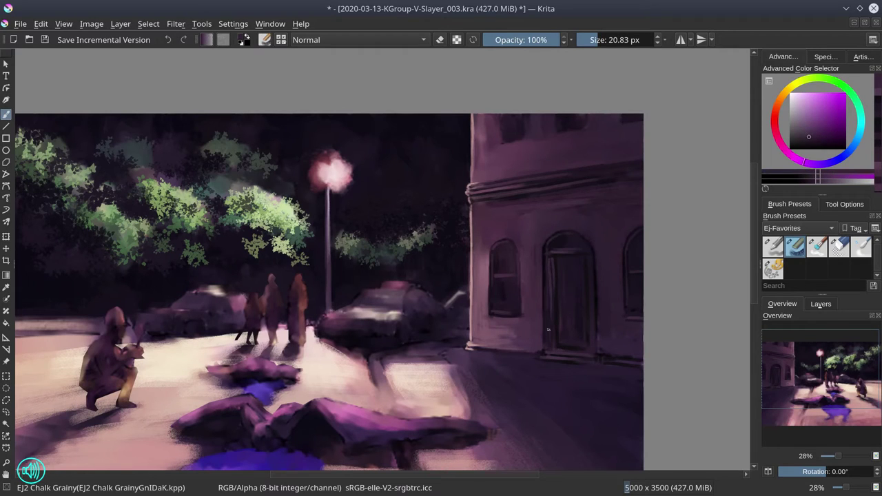
left_click(549, 268, "ctrl")
key("bracketleft")
key("bracketleft")
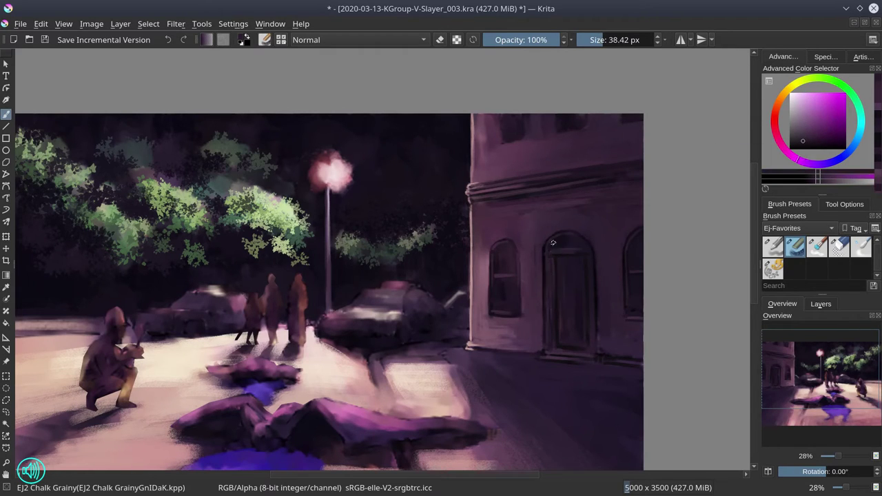
left_click(551, 296, "ctrl")
left_click(495, 357, "ctrl")
left_click_drag(593, 332, 585, 247)
Step: Sample lighter and redder pinks from the wall, reduce the brush size, and save
key("bracketright")
key("bracketright")
key("bracketright")
left_click(573, 272, "ctrl")
left_click(617, 183, "ctrl")
key("bracketleft")
key("bracketleft")
key("bracketleft")
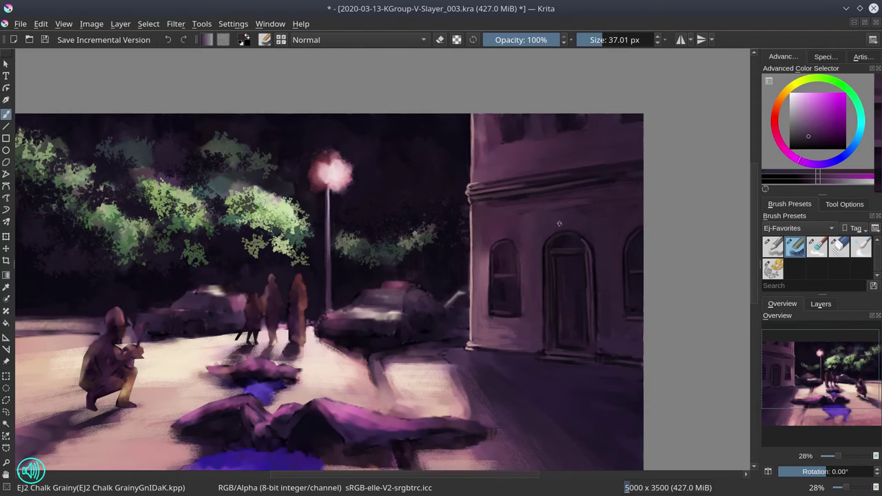
left_click(618, 353, "ctrl")
key("bracketleft")
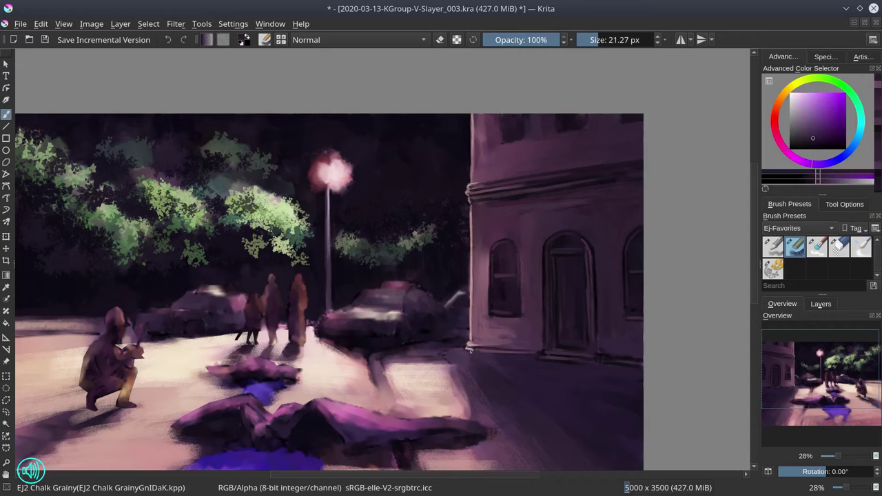
left_click(482, 348, "ctrl")
key("bracketleft")
left_click(45, 39)
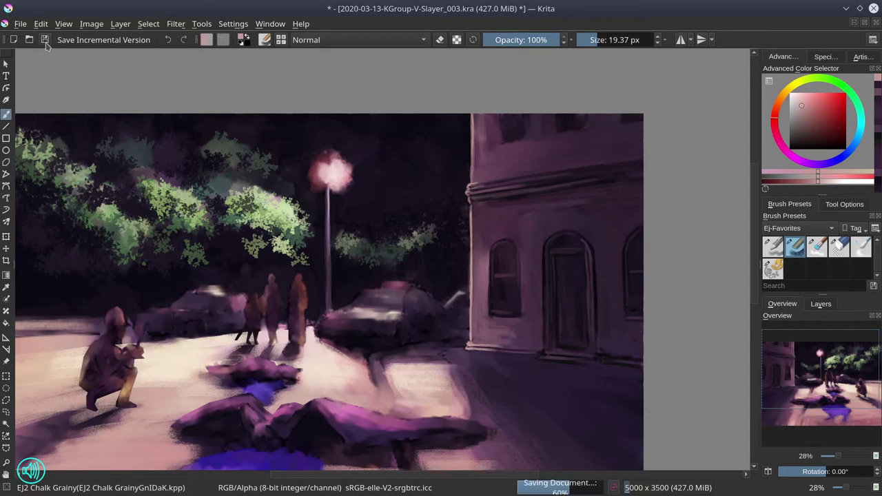
Step: Sample dark purple and light pink from the building top and enlarge the brush
left_click(500, 132, "ctrl")
key("bracketright")
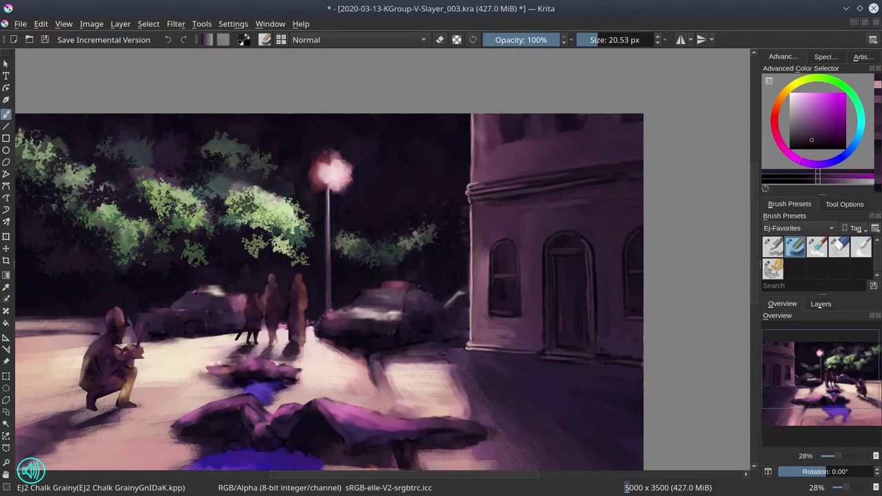
left_click(530, 125, "ctrl")
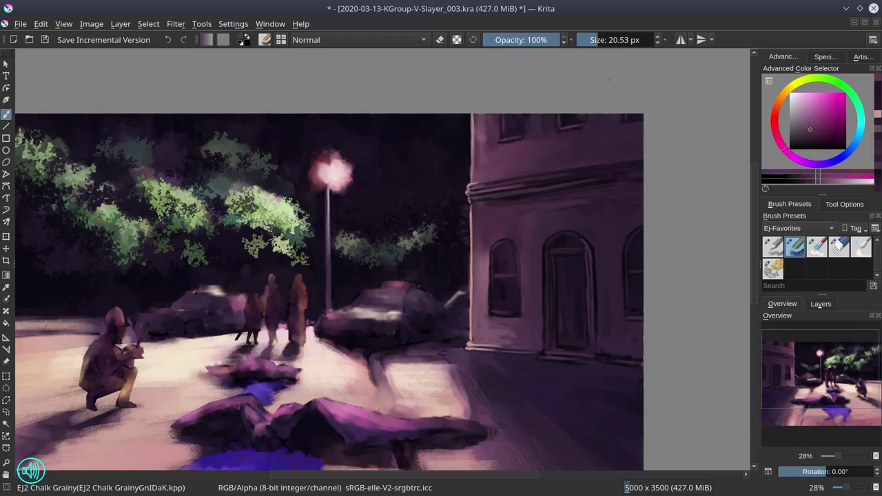
key("bracketright")
key("bracketright")
key("bracketright")
key("bracketright")
key("bracketright")
key("bracketright")
key("bracketright")
key("bracketright")
key("bracketright")
key("bracketright")
key("bracketright")
key("bracketright")
key("bracketright")
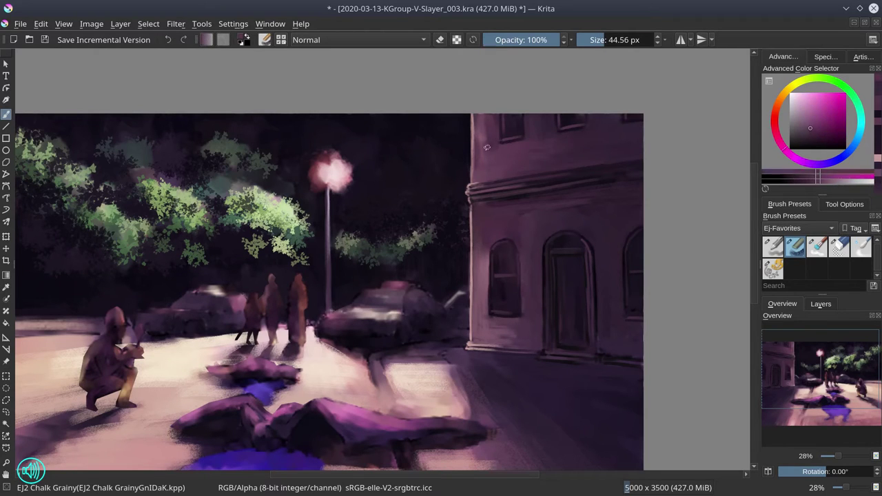
left_click(486, 147, "ctrl")
key("bracketright")
key("bracketright")
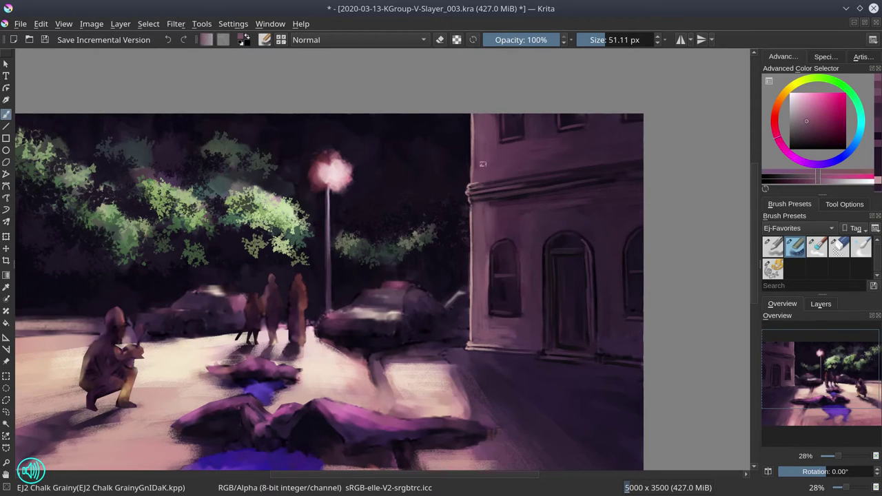
Step: Zoom out, save the painting, and mirror the canvas to check the composition
scroll(416, 258, "down", 5)
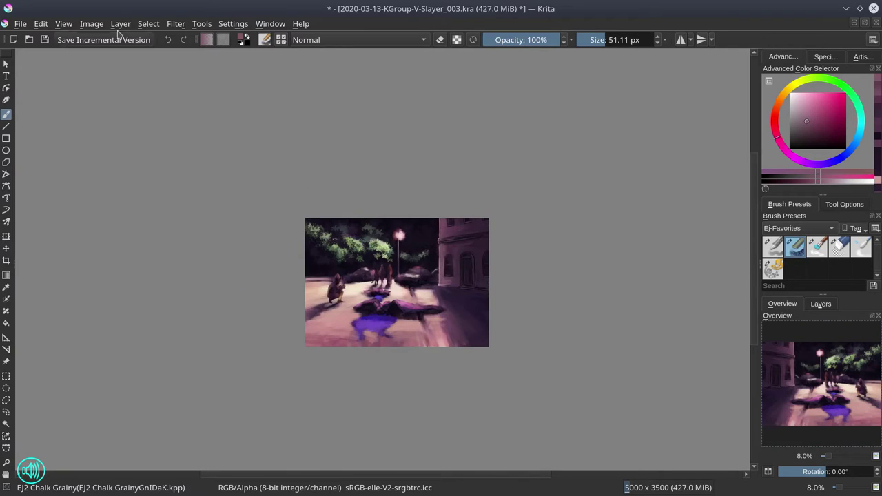
key("ctrl+s")
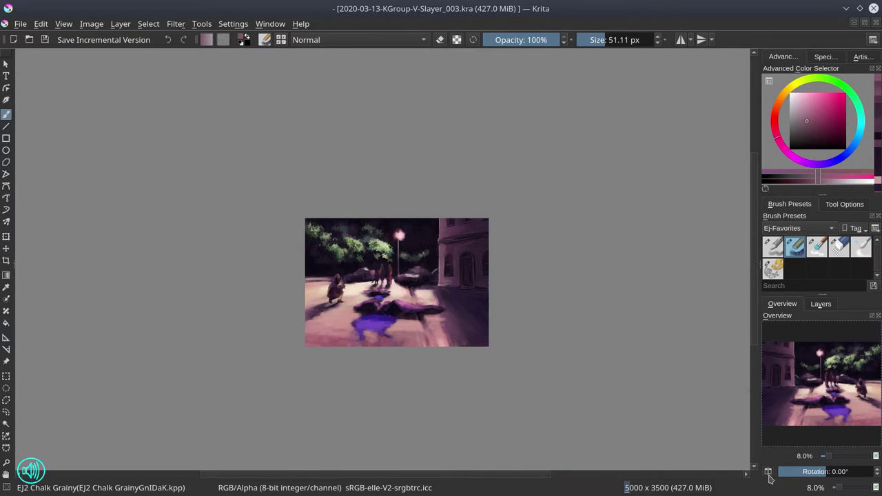
key("m")
Step: Paint a pale salmon stroke across the lower-left street with a larger brush
key("bracketright")
key("bracketright")
key("bracketright")
key("bracketright")
key("bracketright")
left_click(315, 315, "ctrl")
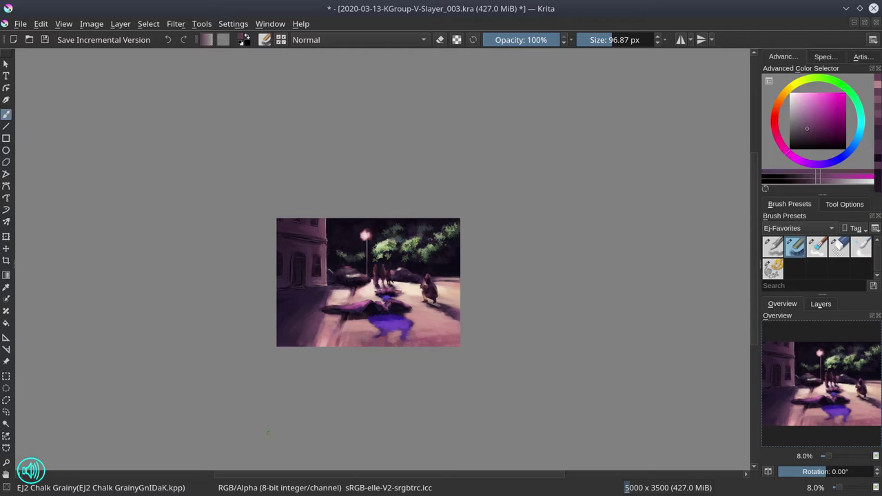
key("bracketright")
key("bracketright")
key("bracketright")
key("bracketright")
left_click(326, 292, "ctrl")
left_click(314, 307, "ctrl")
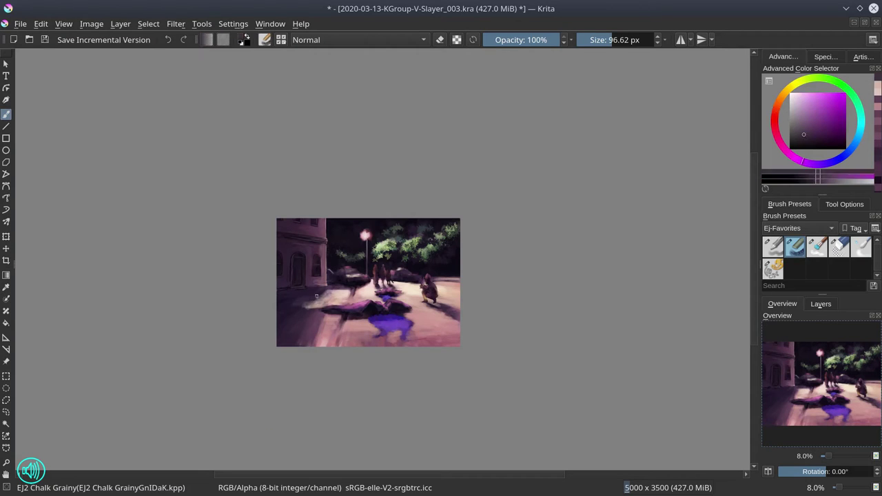
left_click(313, 308, "ctrl")
left_click_drag(313, 310, 286, 341)
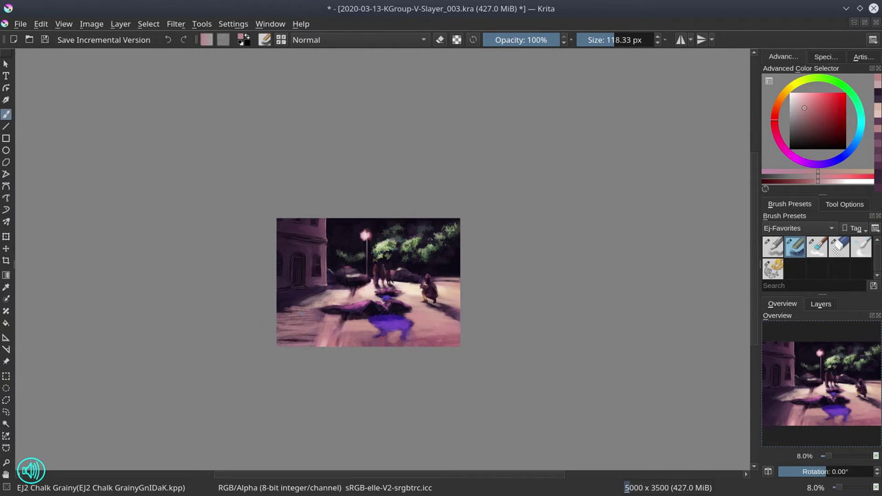
Step: Blend with the soft Blender preset, return to the Chalk brush, sample pinks, and save
key("slash")
left_click(46, 41)
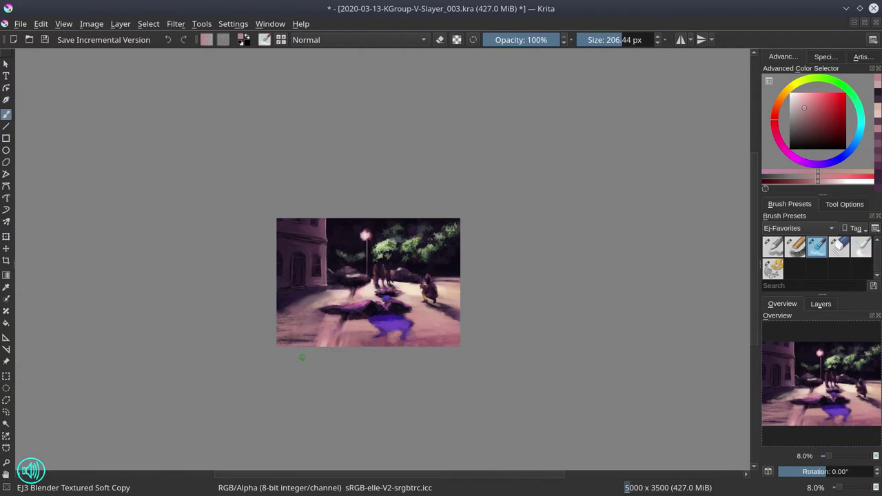
left_click_drag(302, 357, 298, 324)
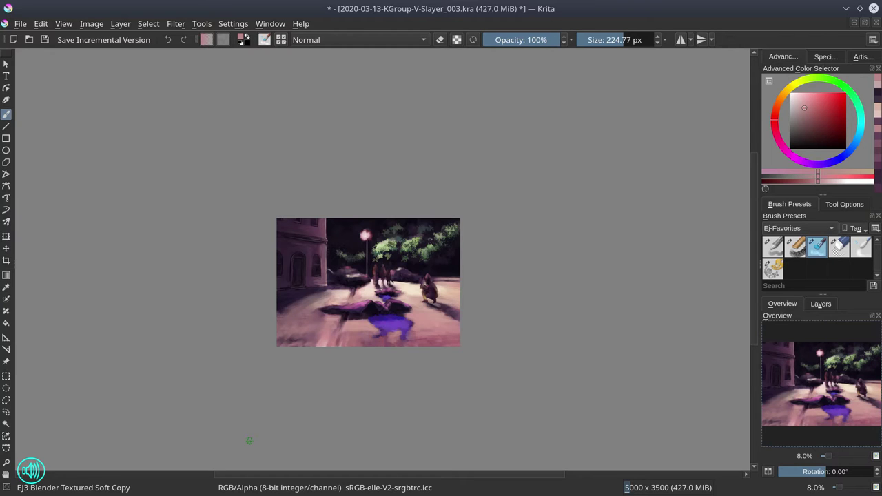
left_click(796, 252)
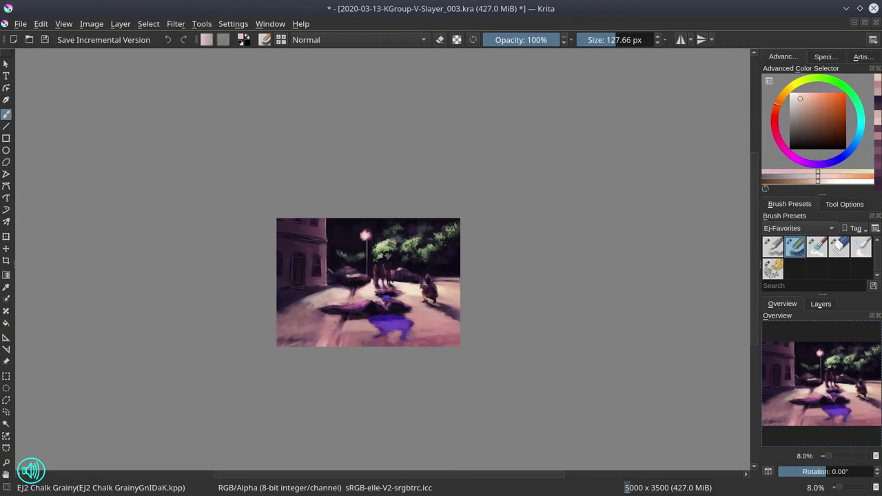
left_click_drag(298, 304, 300, 337)
left_click(303, 337, "ctrl")
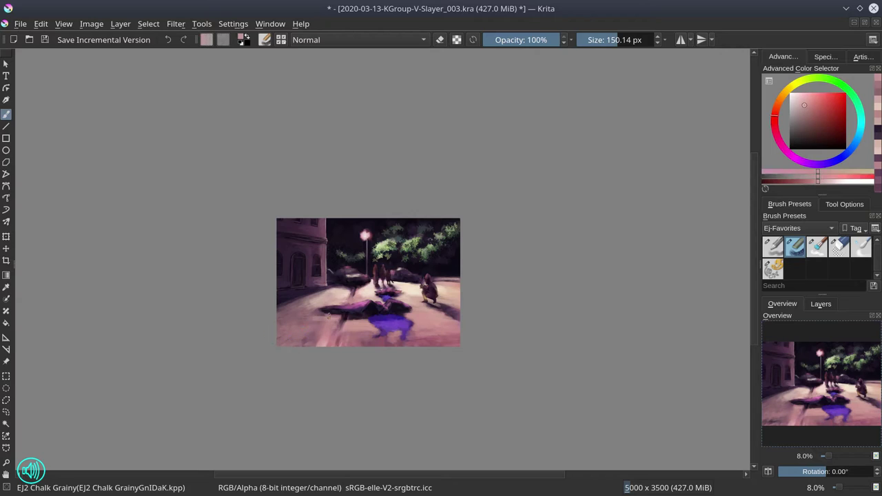
left_click(402, 345, "ctrl")
key("bracketright")
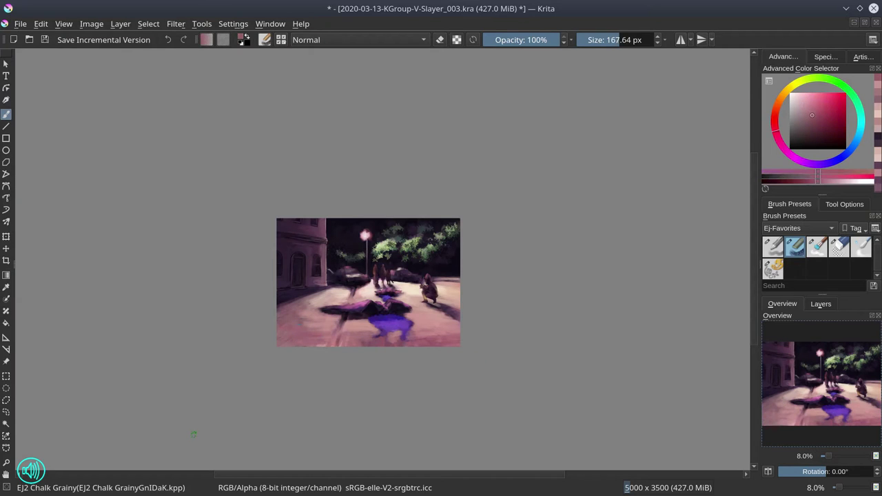
left_click(45, 40)
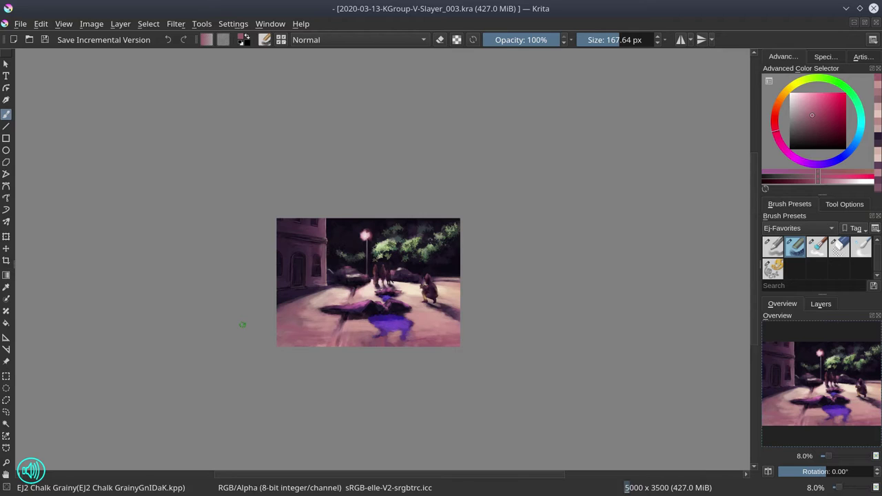
Step: Make the 'sketch original' layer visible, zoom in, and shrink the brush to about 44 px
left_click(820, 303)
left_click(766, 365)
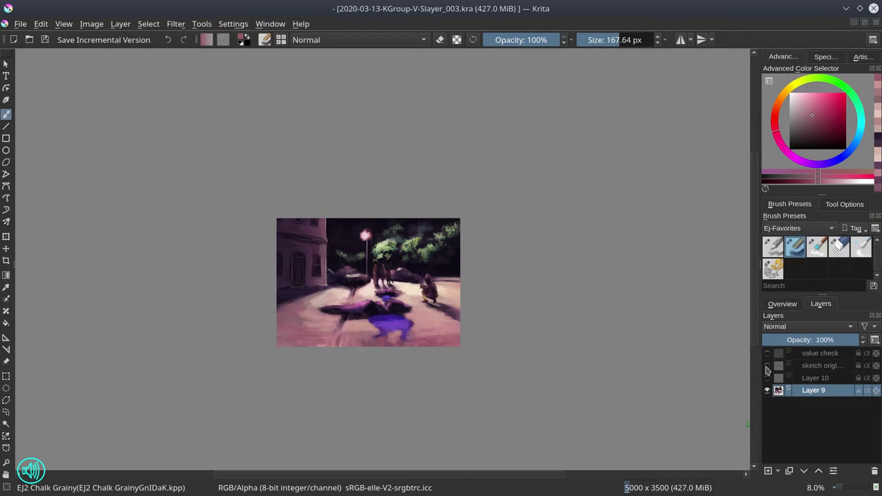
key("plus")
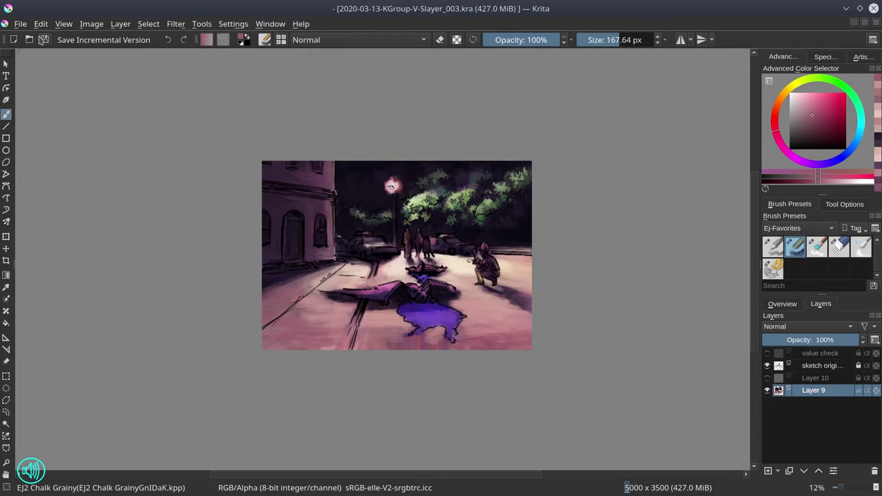
left_click(43, 39)
left_click_drag(327, 260, 288, 280)
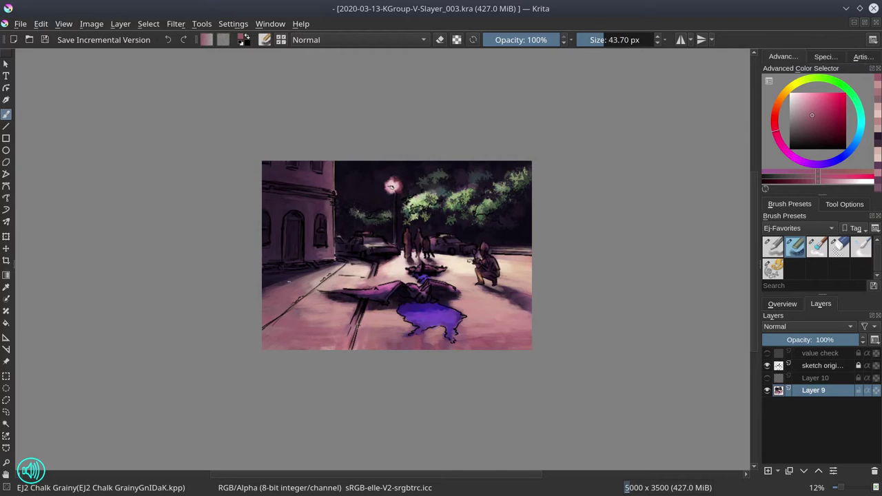
Step: Draw a polygon selection along the kerb strip
scroll(288, 330, "up", 2)
left_click(5, 399)
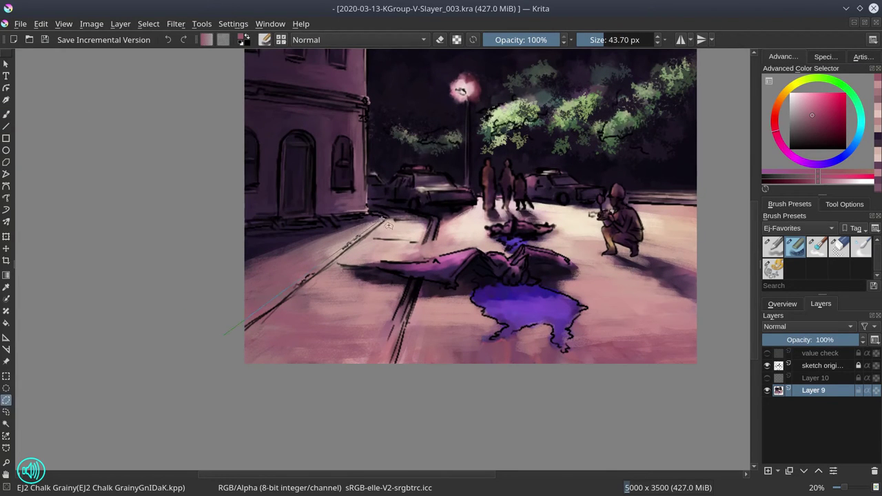
left_click(384, 215)
left_click(227, 359)
double_click(391, 216)
Step: Draw a larger polygon selection around the lower-left kerb and pavement area
left_click(372, 205)
left_click(445, 219)
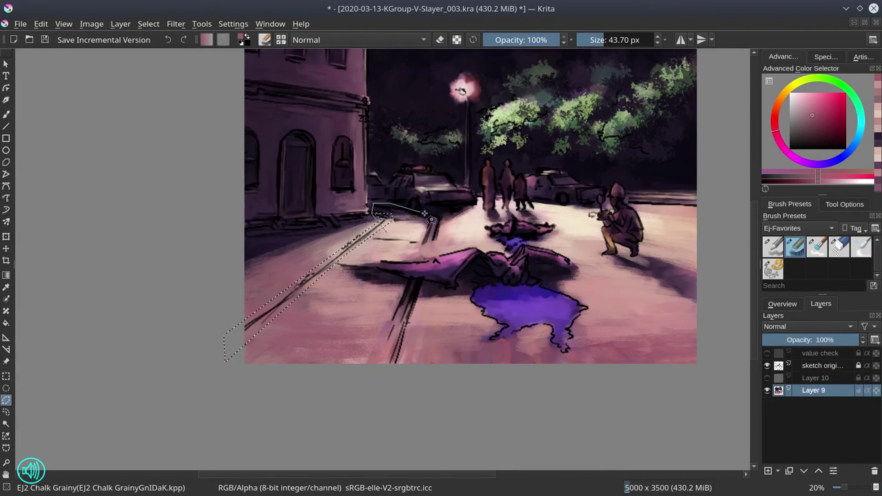
left_click(433, 261)
left_click(341, 265)
left_click(354, 288)
left_click(421, 282)
left_click(406, 375)
left_click(337, 410)
left_click(217, 402)
double_click(182, 365)
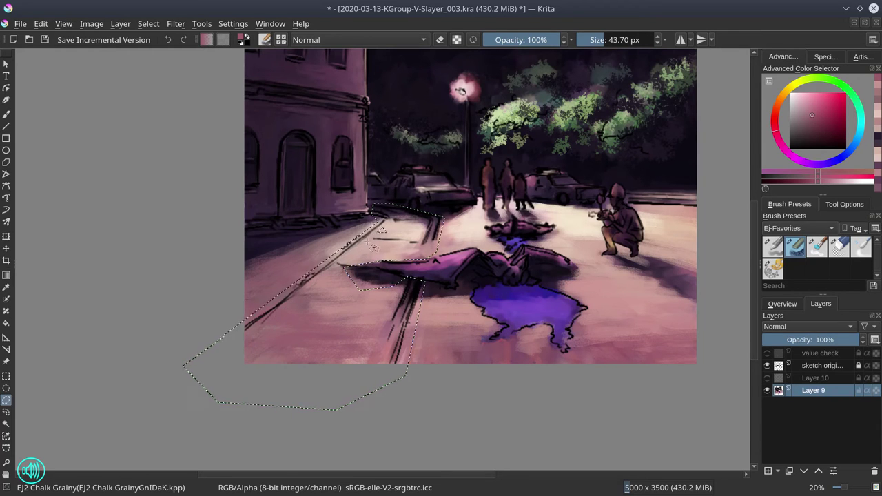
Step: Copy the selected area, paste it as a new layer, merge it down, and clear the selection
left_click(40, 23)
left_click(67, 98)
key("ctrl+v")
left_click(812, 339)
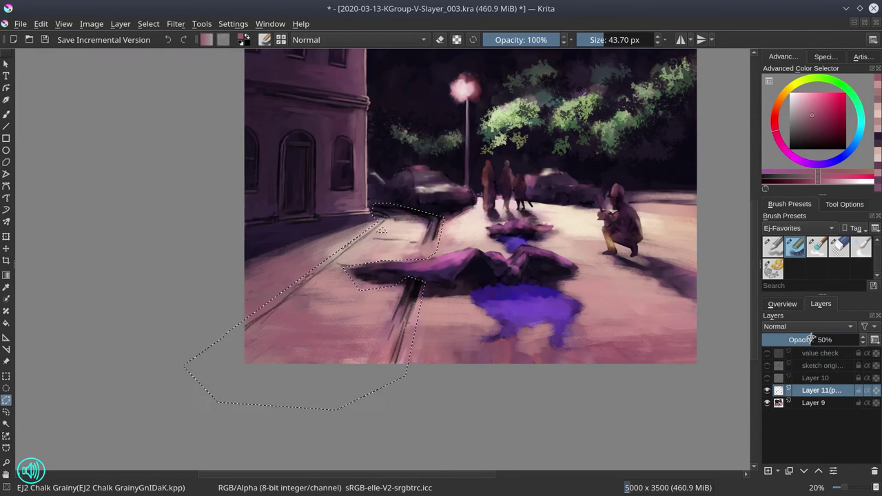
right_click(820, 390)
left_click(731, 151)
left_click(782, 304)
left_click(148, 23)
left_click(148, 50)
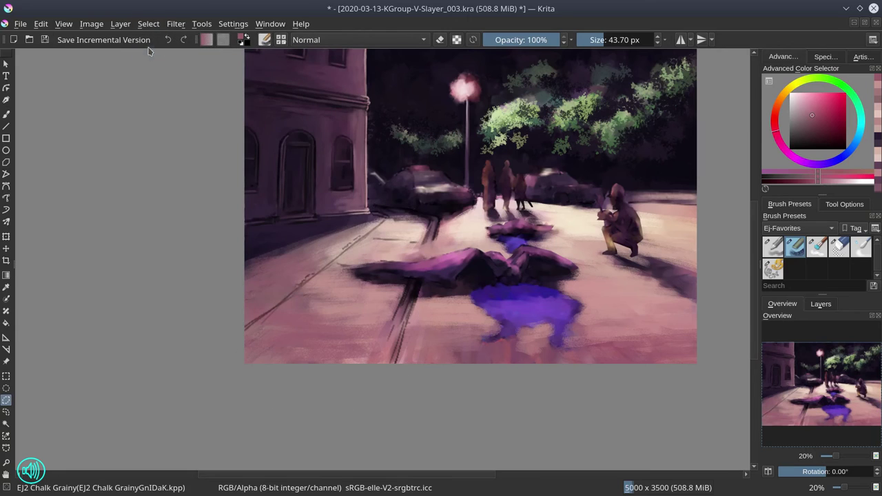
Step: Sample pale pavement tones and dab pale paint on the street beside the bat
key("b")
left_click(349, 288, "ctrl")
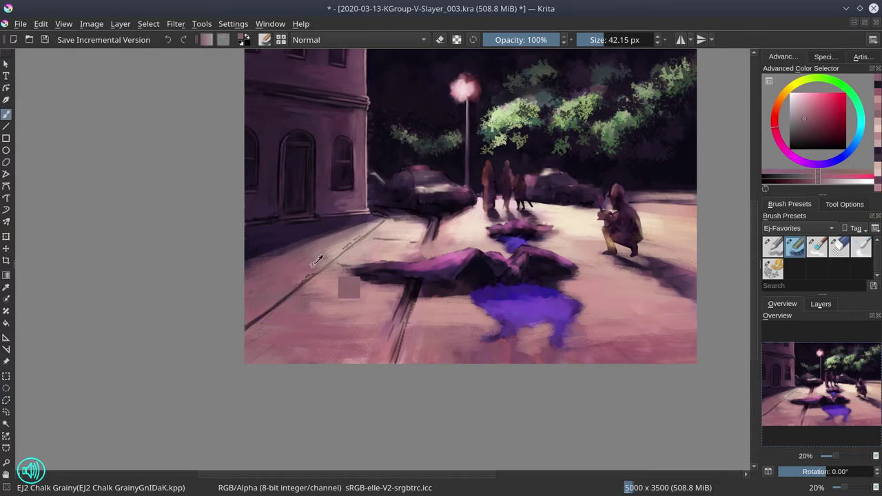
key("bracketleft")
key("bracketleft")
left_click(434, 246, "ctrl")
key("bracketright")
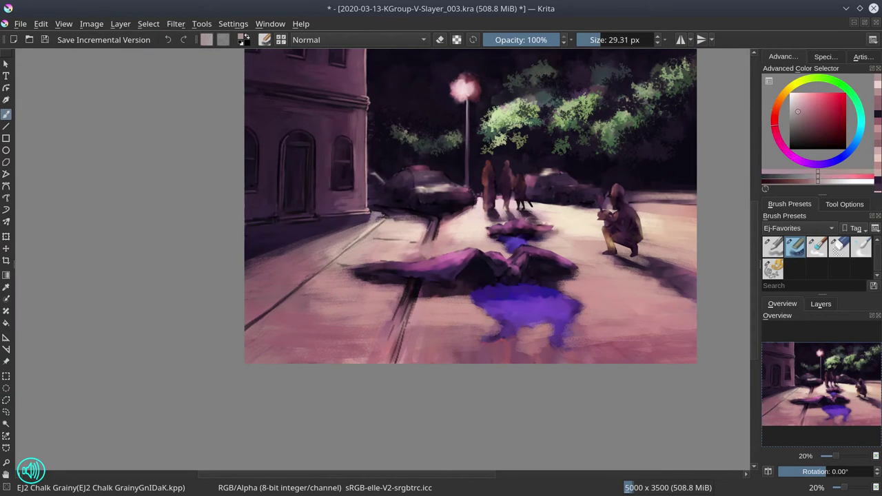
left_click(373, 218, "ctrl")
key("bracketright")
key("bracketright")
left_click(427, 234, "ctrl")
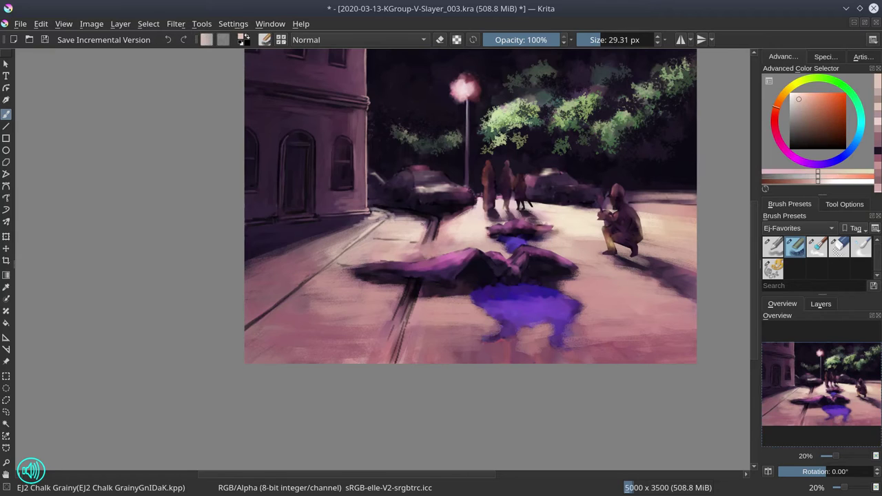
left_click(398, 251, "ctrl")
left_click(422, 242, "ctrl")
left_click(462, 253, "ctrl")
Step: Add more pale strokes and dabs on the street closer to the bat
key("bracketleft")
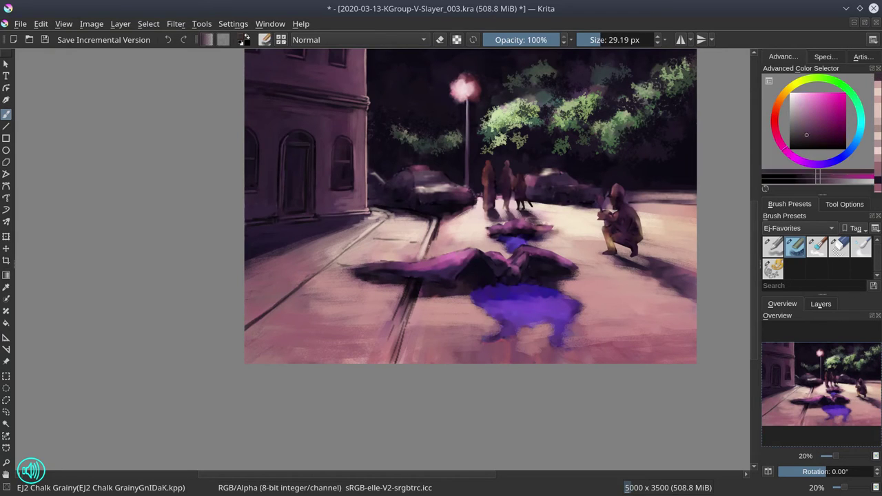
left_click(479, 236)
left_click(479, 238, "ctrl")
key("bracketright")
left_click(438, 238)
left_click(445, 240, "ctrl")
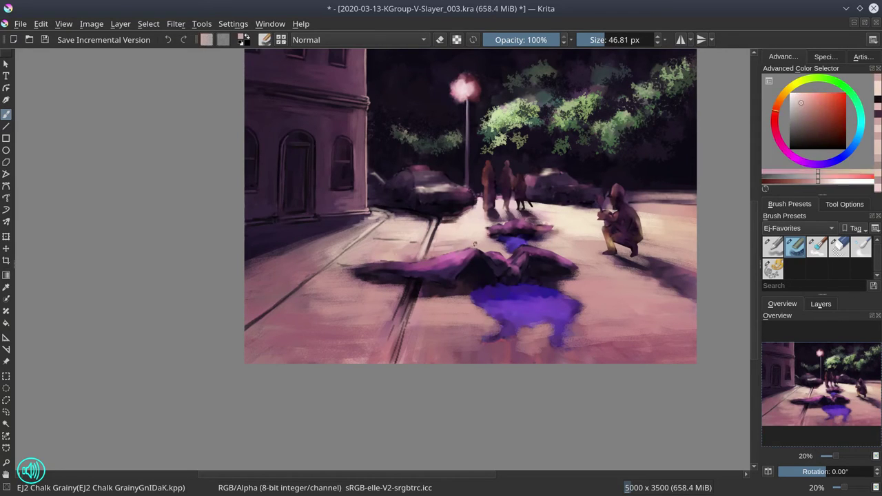
left_click(432, 255)
Step: Paint pale pink and peach strokes along the curb
left_click(403, 303, "ctrl")
key("bracketleft")
left_click_drag(406, 288, 394, 348)
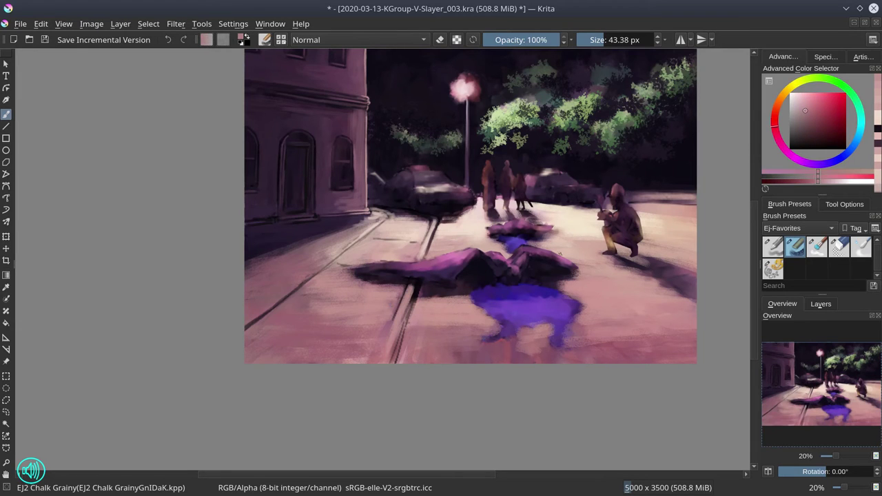
left_click(559, 254, "ctrl")
key("bracketleft")
key("bracketleft")
key("bracketleft")
left_click_drag(396, 295, 386, 337)
left_click(462, 258, "ctrl")
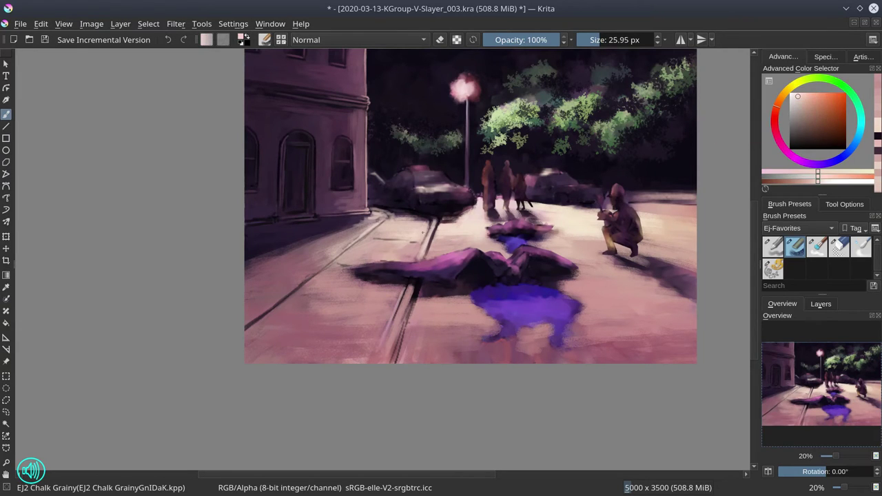
mouse_move(419, 246)
left_mouse_down()
mouse_move(390, 256)
mouse_move(371, 240)
left_mouse_up()
Step: Darken the curb line with dark purple strokes, finishing with broad ones
left_click(386, 290, "ctrl")
key("bracketleft")
key("bracketleft")
left_click_drag(407, 275, 355, 300)
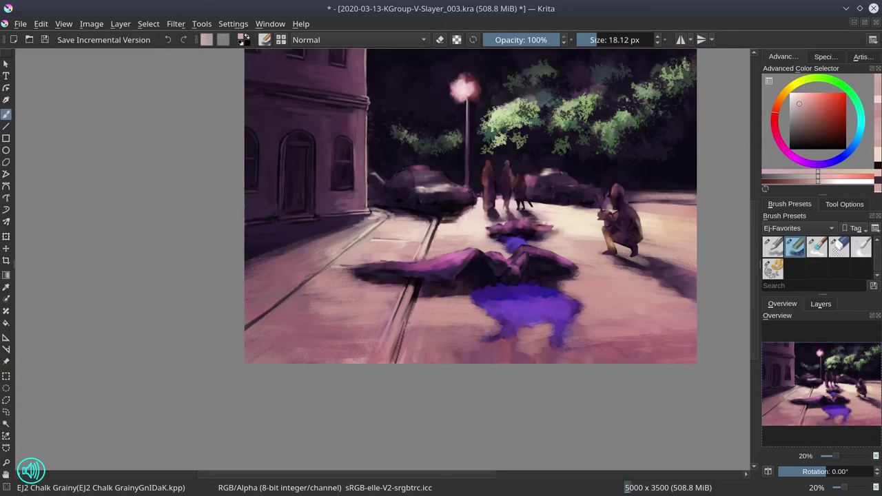
left_click(269, 323, "ctrl")
key("bracketright")
left_click(265, 321, "ctrl")
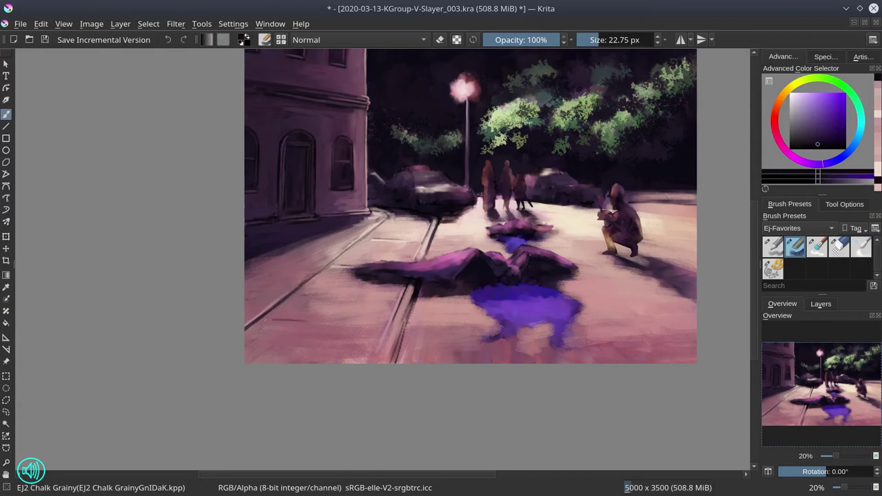
mouse_move(263, 320)
left_mouse_down()
mouse_move(385, 327)
mouse_move(281, 327)
left_mouse_up()
left_click(689, 83, "ctrl")
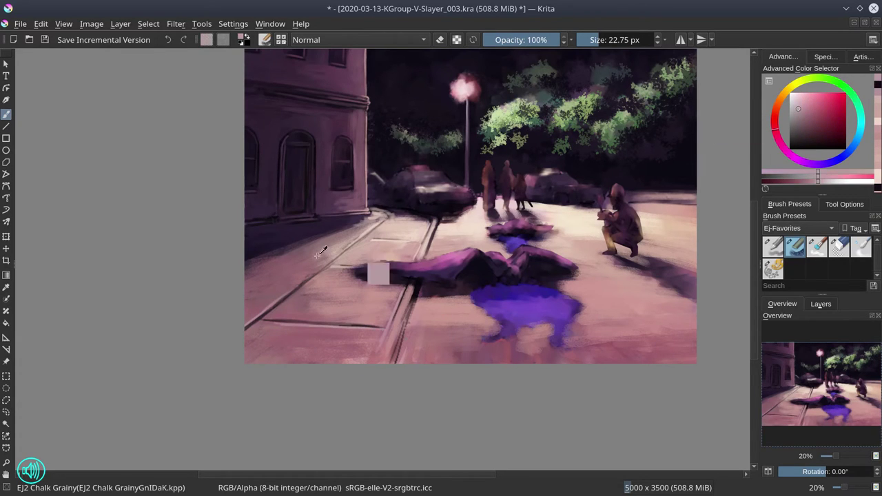
left_click(407, 296, "ctrl")
left_click_drag(413, 302, 401, 333)
key("bracketright")
key("bracketright")
key("bracketright")
key("bracketright")
left_click_drag(412, 303, 390, 362)
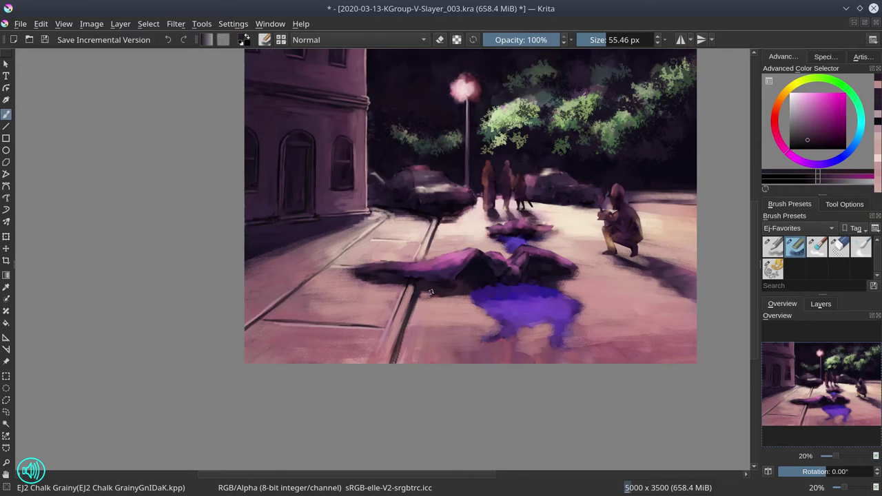
Step: Repaint the curb edge in pale pink, smooth the strokes, and save an incremental version
left_click(414, 296, "ctrl")
left_click_drag(414, 292, 406, 327)
key("bracketleft")
left_click_drag(412, 296, 399, 361)
left_click(413, 306, "ctrl")
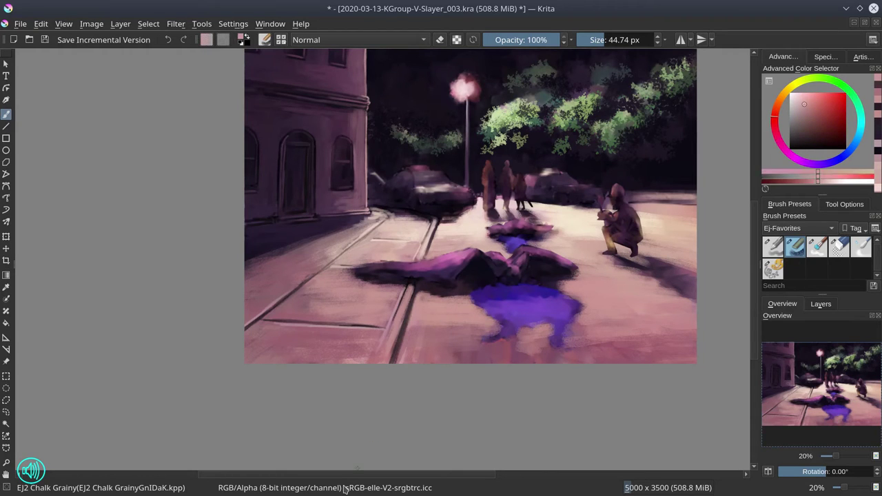
left_click(45, 39)
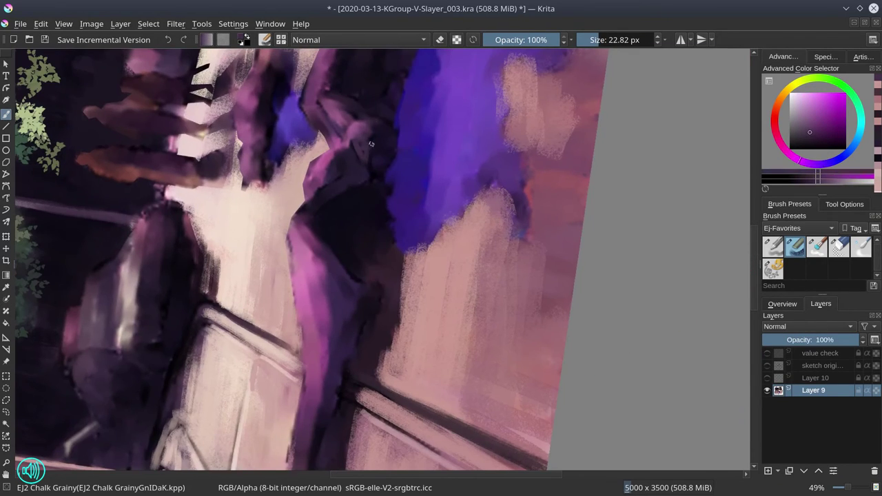
Step: On the rotated canvas, paint the bat's face with dark purple and pink-mauve tones picked from it
key("bracketleft")
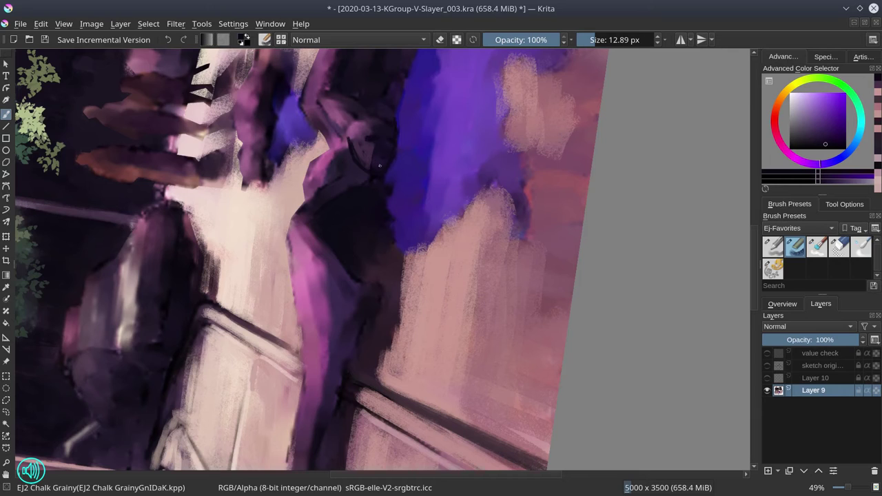
left_click(379, 165, "ctrl")
key("bracketright")
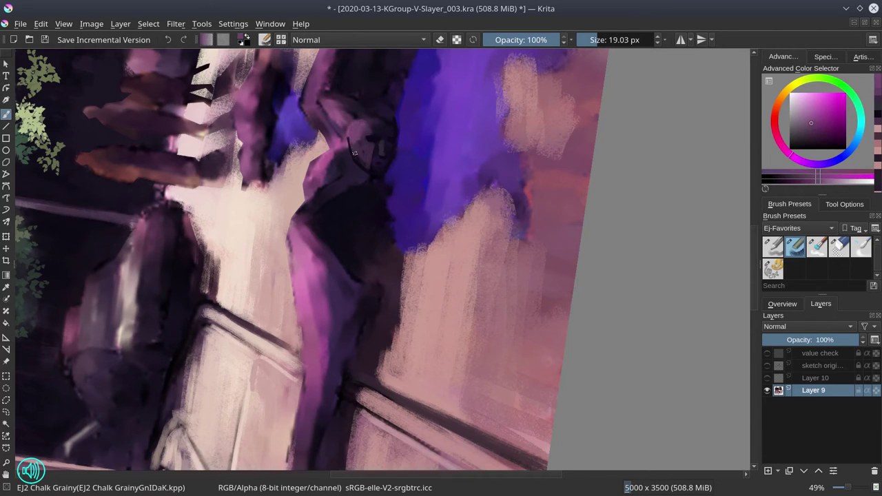
left_click(363, 146, "ctrl")
key("bracketleft")
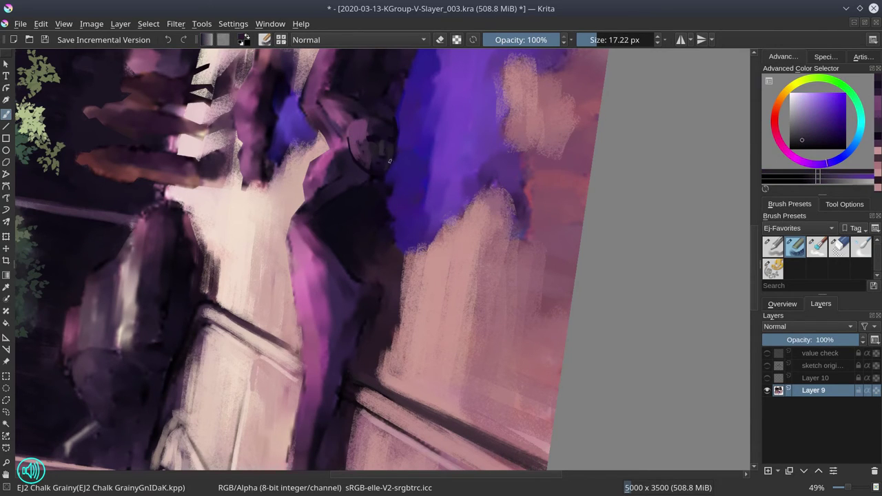
left_click(387, 157, "ctrl")
left_click(388, 131, "ctrl")
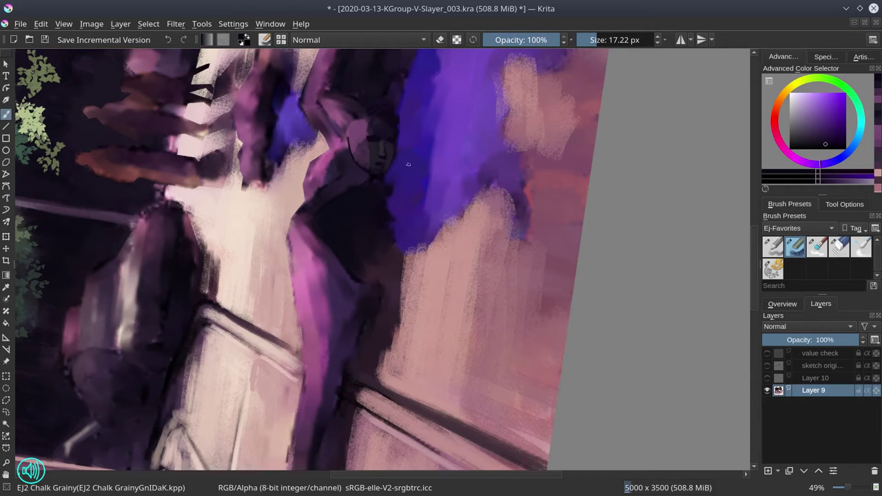
left_click(381, 178, "ctrl")
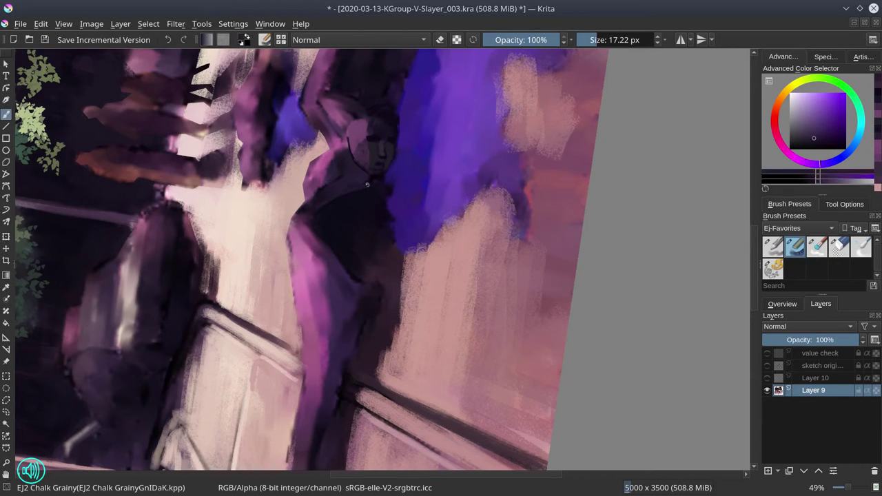
left_click(777, 134)
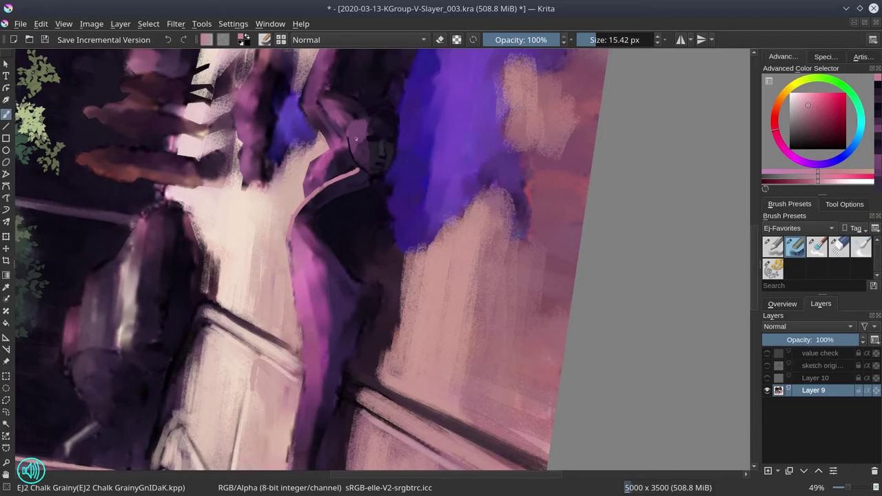
Step: Reset the canvas rotation and add a light stroke under the bat's right ear
key("5")
left_click(512, 253, "ctrl")
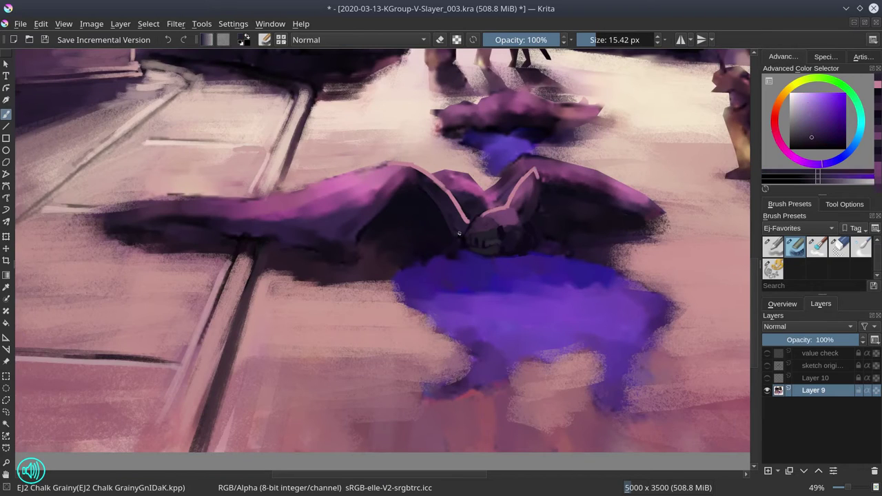
left_click(476, 246, "ctrl")
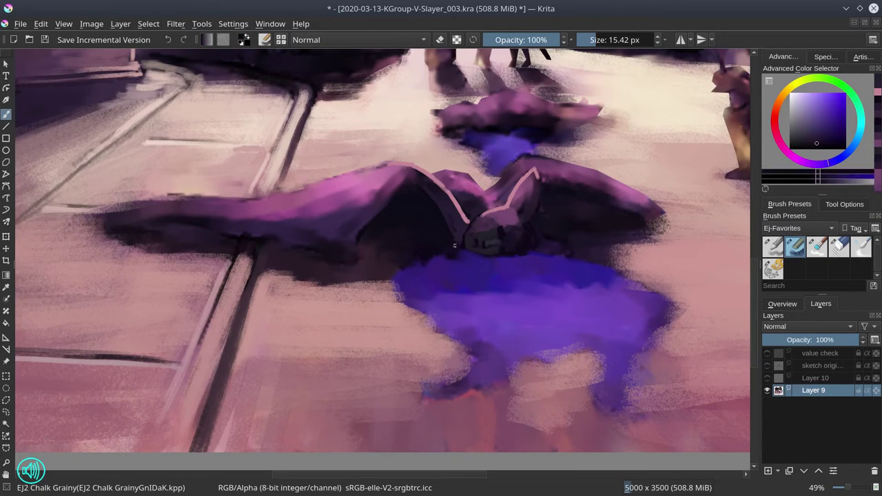
key("bracketright")
key("bracketright")
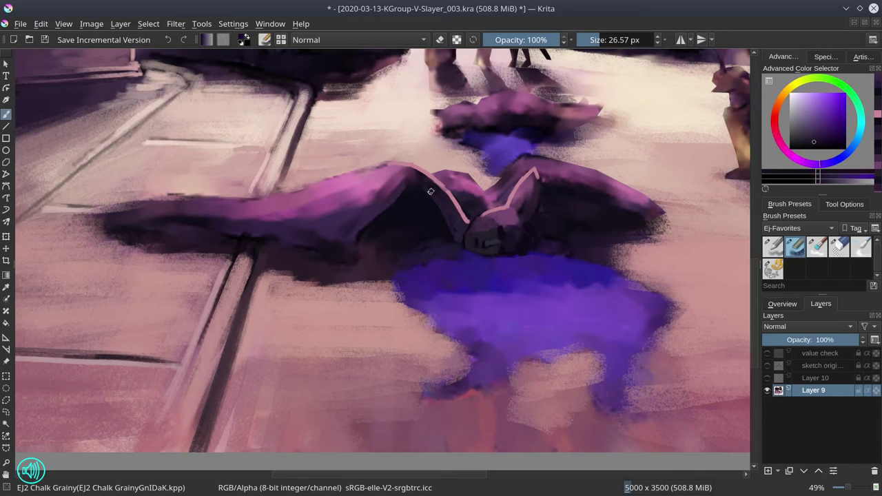
left_click(454, 173, "ctrl")
key("bracketleft")
key("bracketleft")
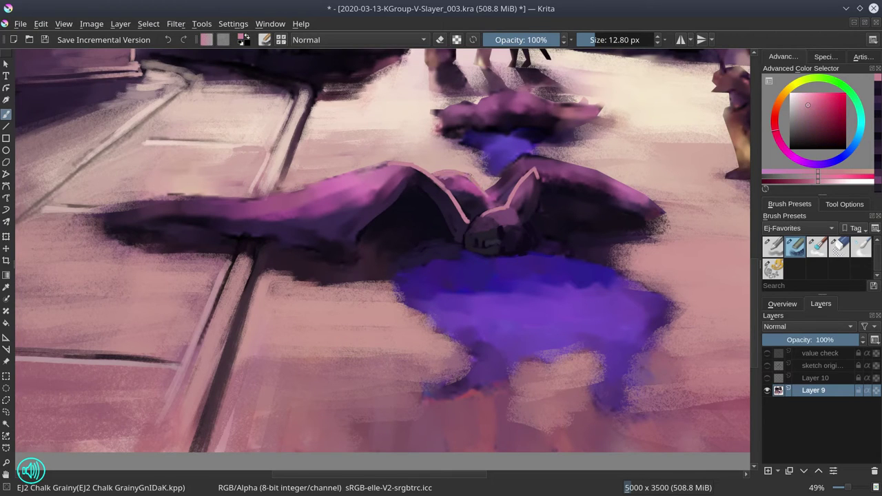
left_click(508, 157, "ctrl")
key("bracketright")
key("bracketright")
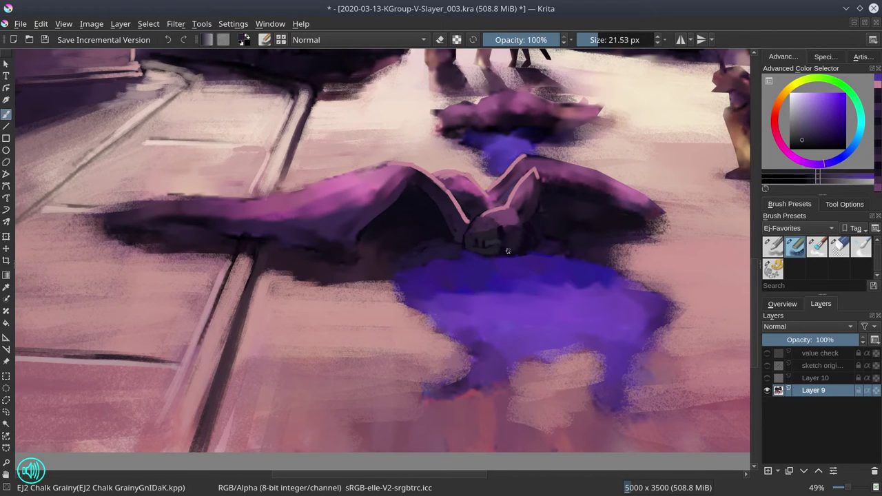
key("bracketleft")
key("bracketleft")
key("bracketright")
left_click(531, 177, "ctrl")
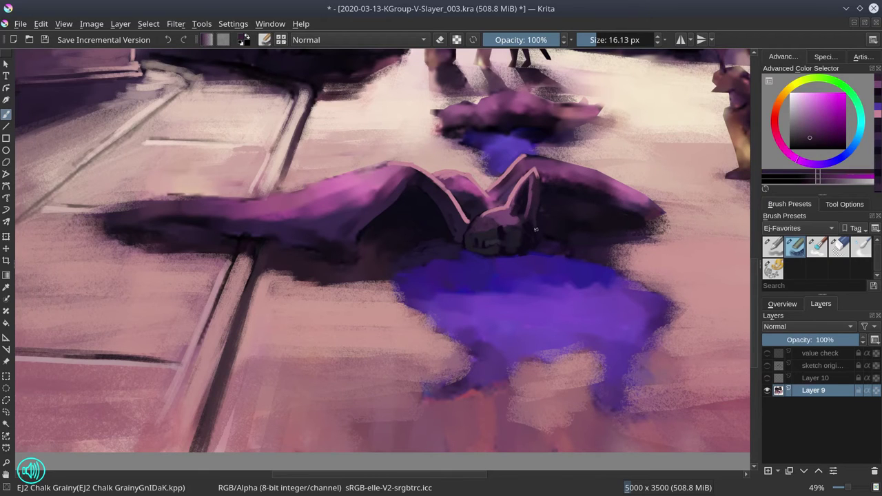
key("bracketleft")
left_click_drag(536, 235, 565, 247)
Step: Brighten the top of the puddle with bright blue-purple and pale blue strokes
left_click(567, 257, "ctrl")
left_click(509, 258, "ctrl")
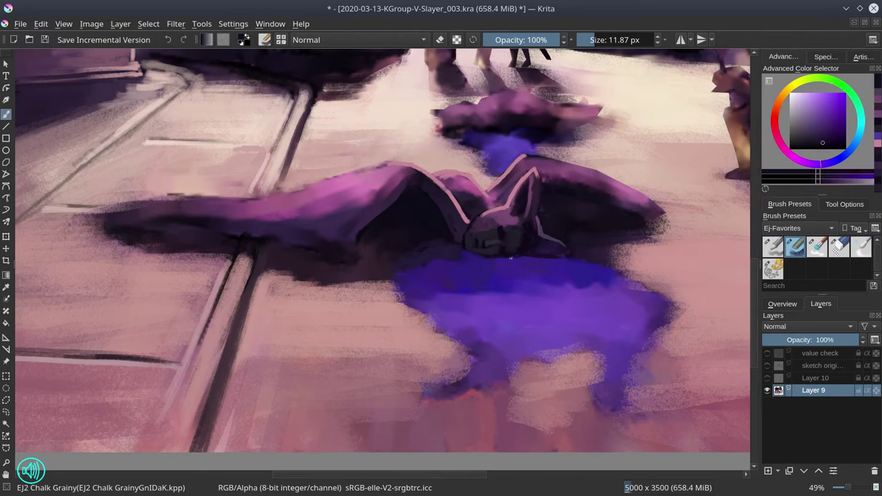
left_click(444, 289, "ctrl")
left_click(485, 301, "ctrl")
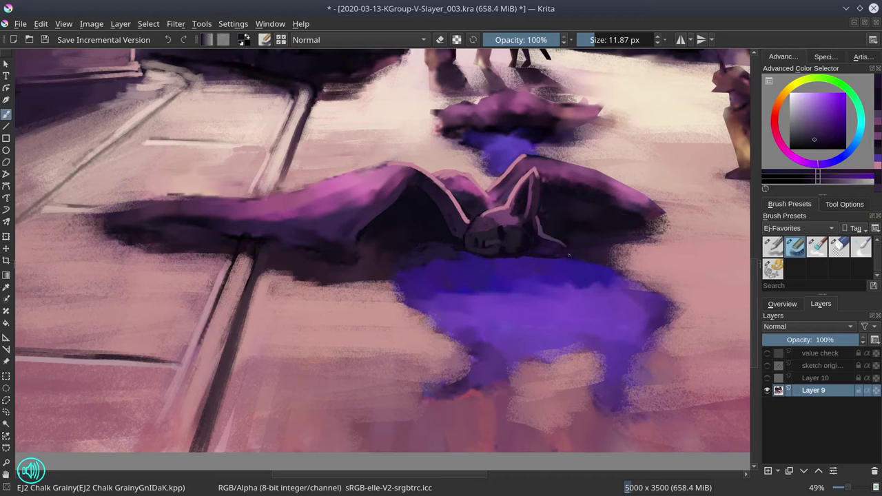
key("bracketright")
key("bracketright")
key("bracketright")
key("bracketright")
mouse_move(485, 301)
left_mouse_down()
mouse_move(477, 276)
mouse_move(457, 286)
mouse_move(501, 296)
left_mouse_up()
left_click(488, 370, "ctrl")
key("bracketleft")
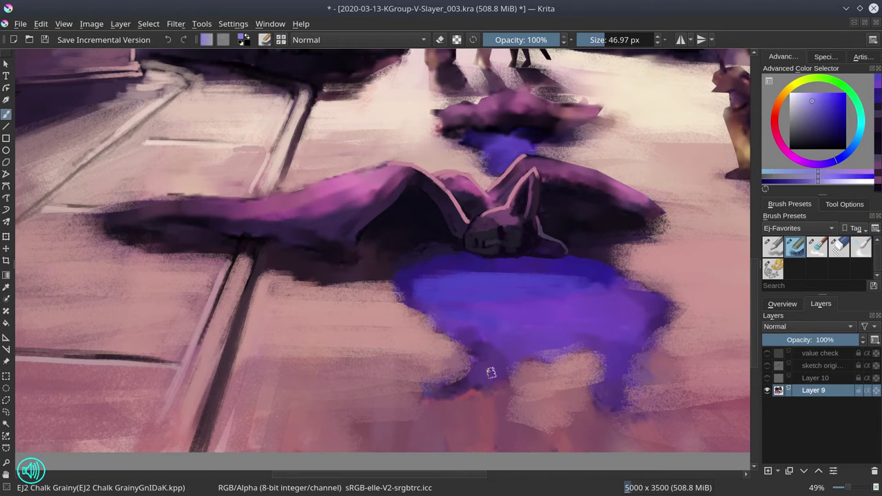
left_click_drag(482, 377, 441, 393)
left_click(783, 303)
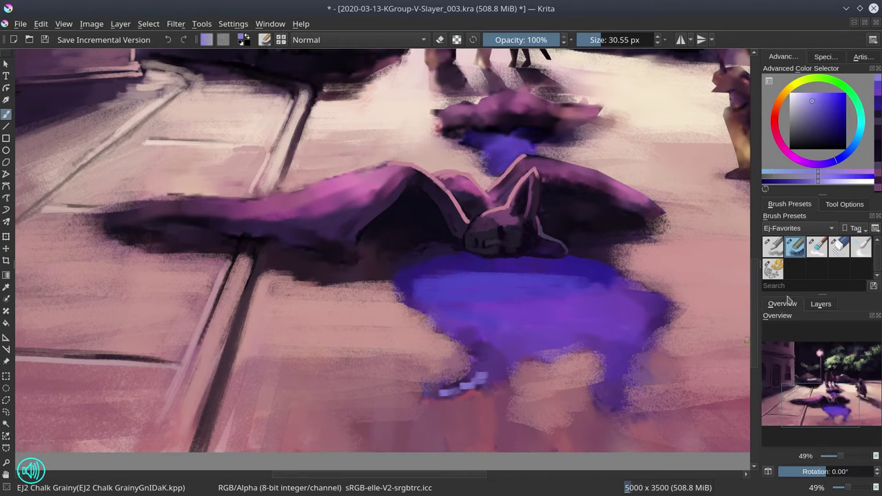
left_click(491, 274, "ctrl")
key("bracketleft")
key("bracketleft")
key("bracketleft")
mouse_move(492, 279)
left_mouse_down()
mouse_move(482, 292)
mouse_move(413, 280)
mouse_move(434, 319)
left_mouse_up()
Step: Repaint the puddle's lower-left edge with pink pavement colour
left_click(406, 280, "ctrl")
key("bracketright")
key("bracketright")
left_click(408, 298, "ctrl")
left_click(471, 319, "ctrl")
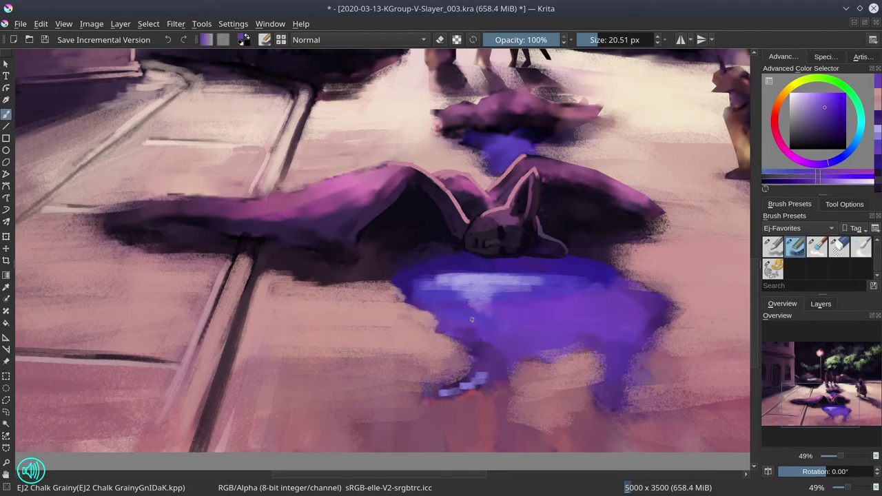
left_click(476, 341, "ctrl")
mouse_move(475, 344)
left_mouse_down()
mouse_move(448, 358)
mouse_move(451, 386)
mouse_move(417, 382)
mouse_move(496, 428)
left_mouse_up()
left_click(475, 362, "ctrl")
left_click(441, 382, "ctrl")
Step: Reshape the puddle's lower edge with blue-purple strokes
left_click(482, 399, "ctrl")
left_click_drag(482, 389, 551, 362)
left_click(506, 372, "ctrl")
left_click_drag(579, 309, 537, 359)
left_click(537, 352, "ctrl")
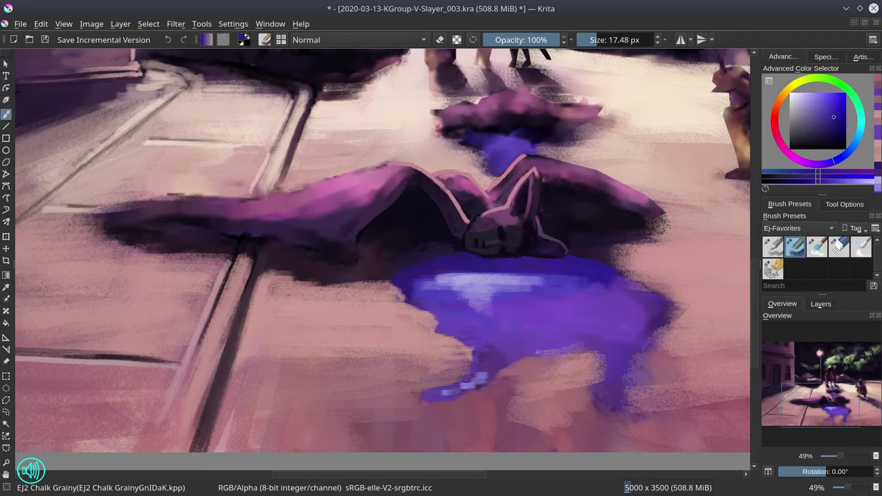
Step: Outline the puddle's lower edge in dark purple and save the painting
left_click(454, 268, "ctrl")
mouse_move(420, 398)
left_mouse_down()
mouse_move(599, 355)
mouse_move(606, 365)
left_mouse_up()
key("bracketleft")
left_click_drag(434, 334, 476, 348)
left_click_drag(435, 306, 409, 315)
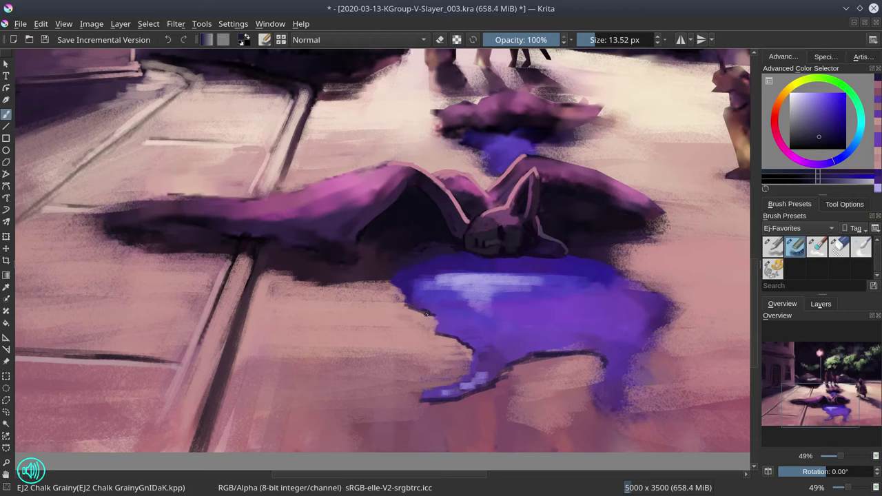
left_click(44, 39)
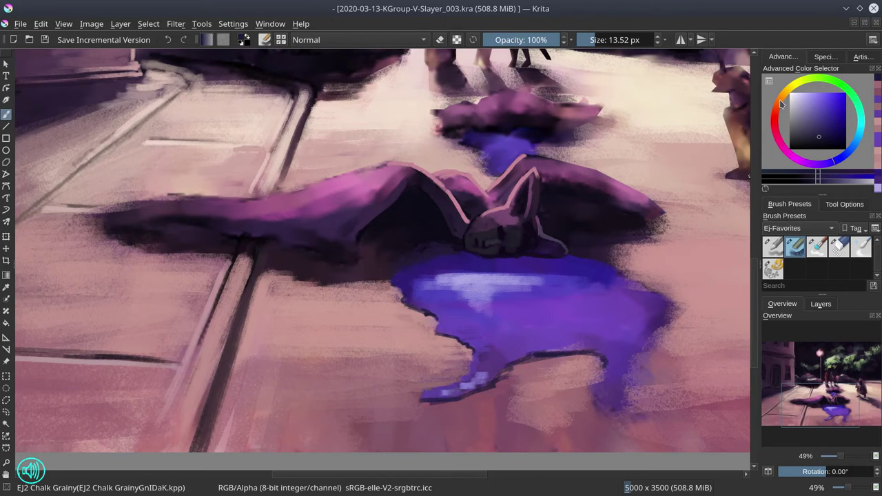
scroll(557, 230, "down", 4)
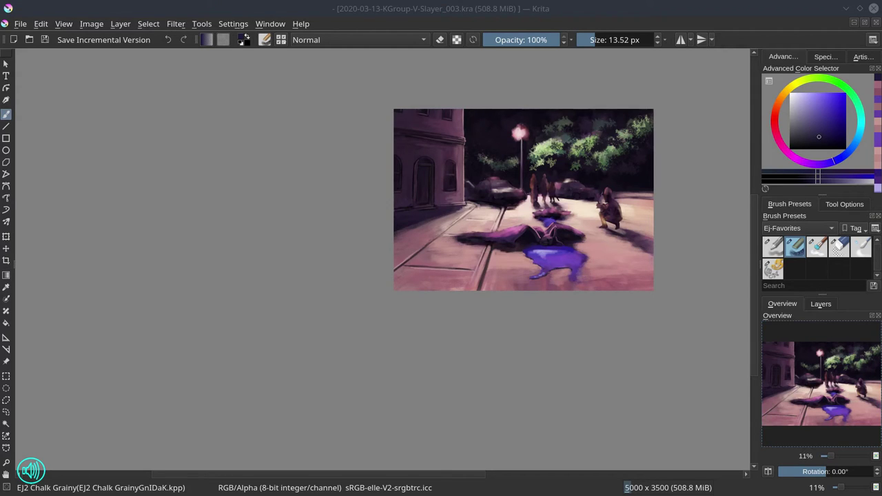
left_click(549, 246, "ctrl")
scroll(541, 252, "up", 3)
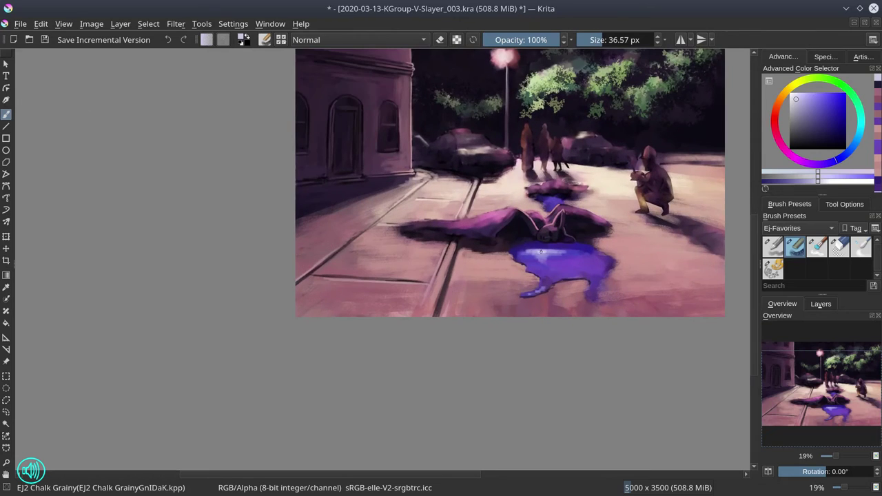
scroll(543, 283, "up", 1)
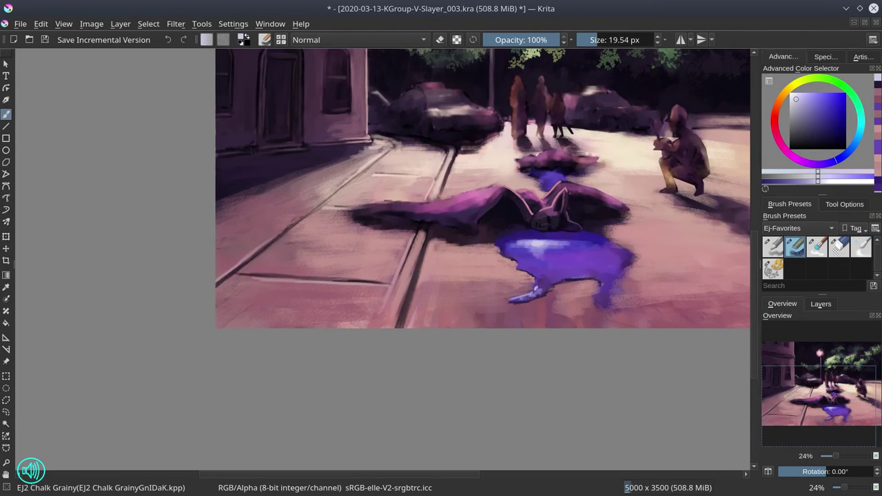
left_click(600, 305, "ctrl")
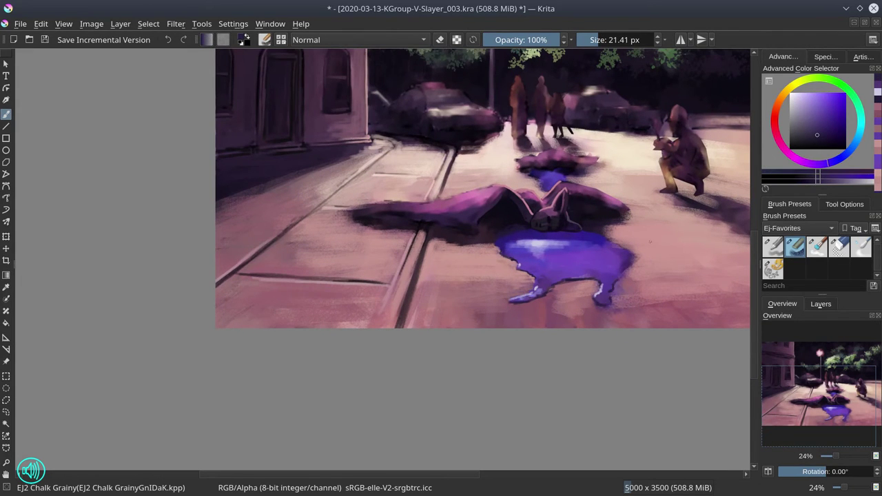
scroll(649, 242, "up", 2)
left_click(576, 204, "ctrl")
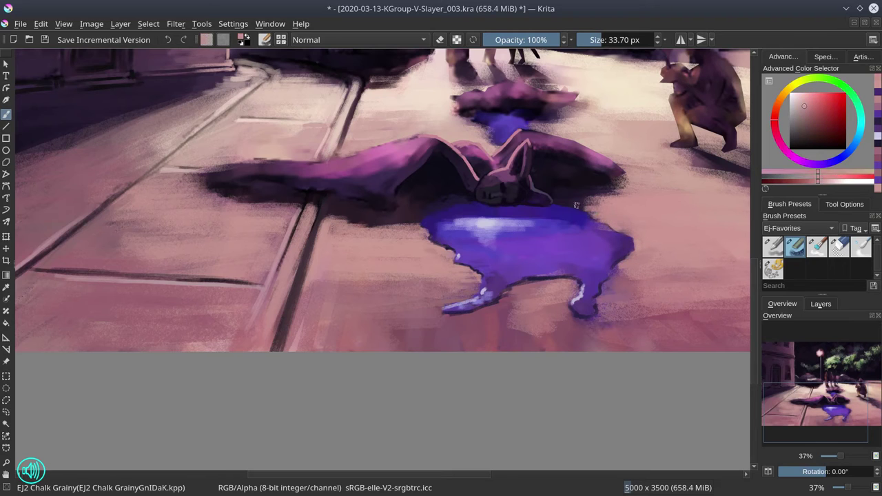
left_click(569, 314, "ctrl")
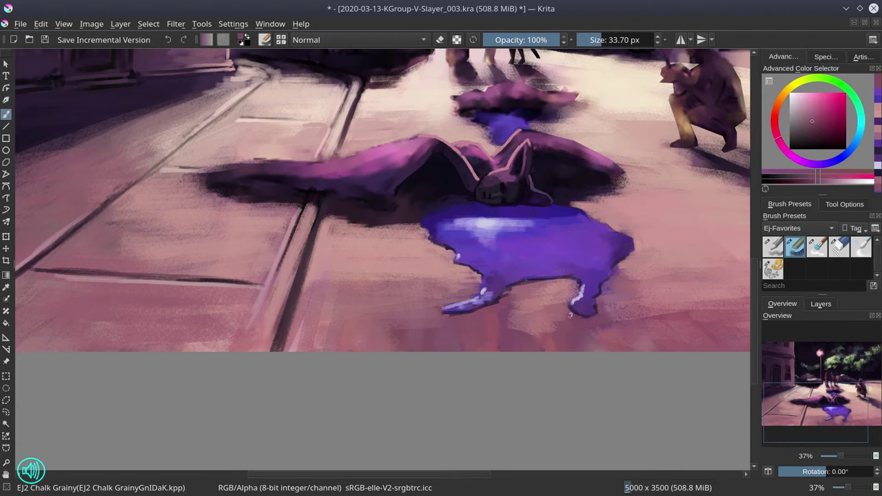
left_click(576, 300, "ctrl")
scroll(621, 229, "down", 4)
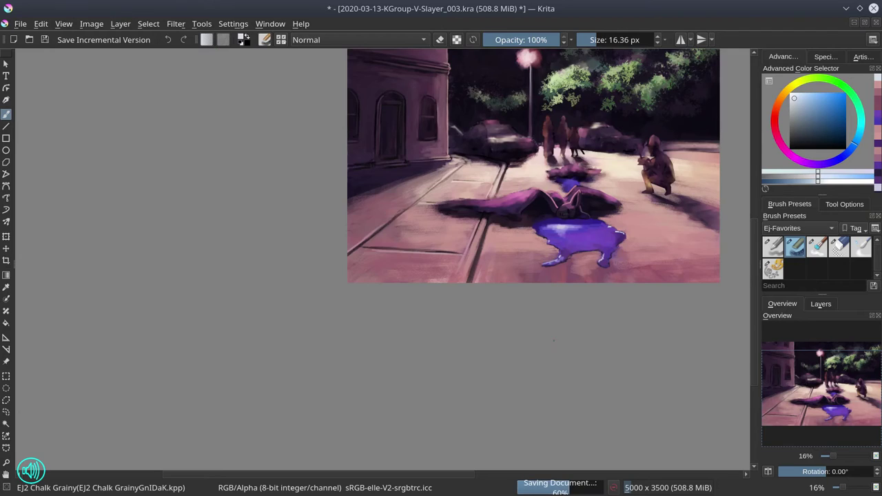
scroll(559, 313, "down", 3)
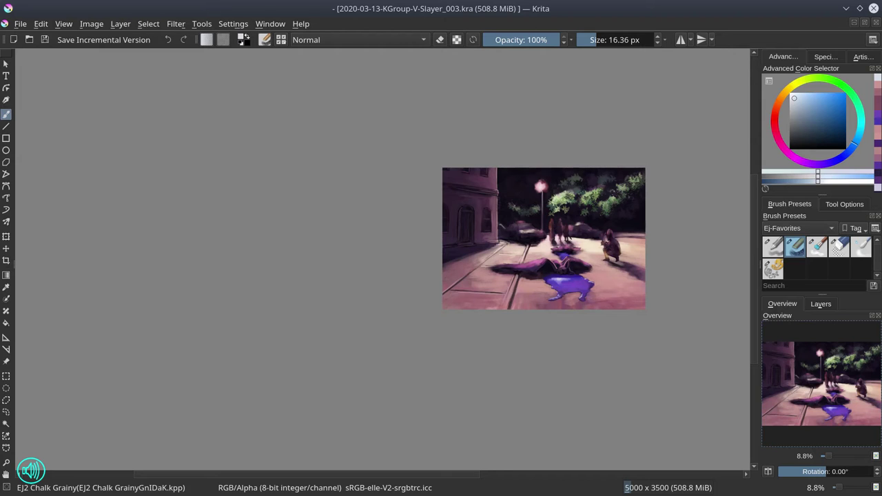
scroll(544, 308, "up", 5)
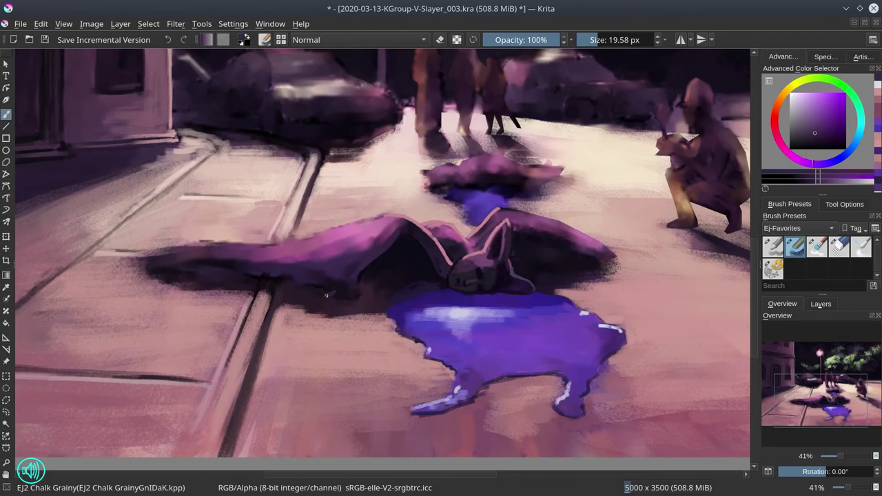
Step: Sample light pink from the wing and paint a highlight stroke along the wing's top edge
left_click(360, 297, "ctrl")
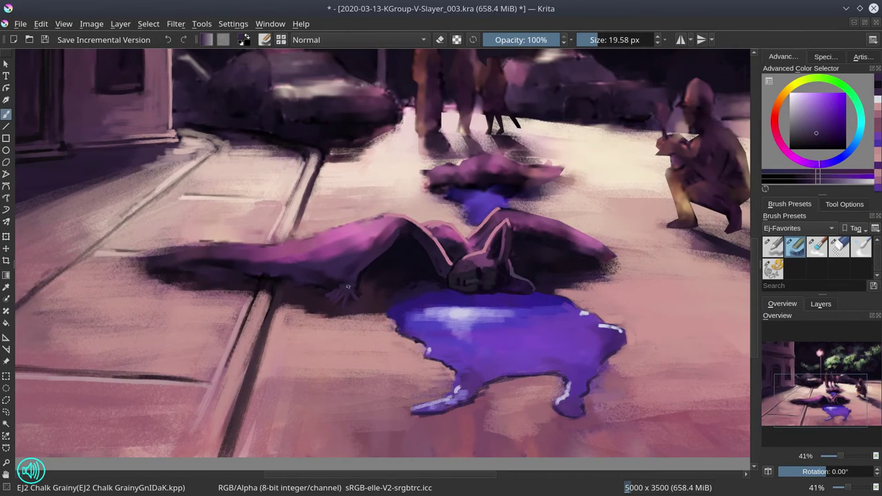
left_click(329, 290, "ctrl")
left_click(308, 268, "ctrl")
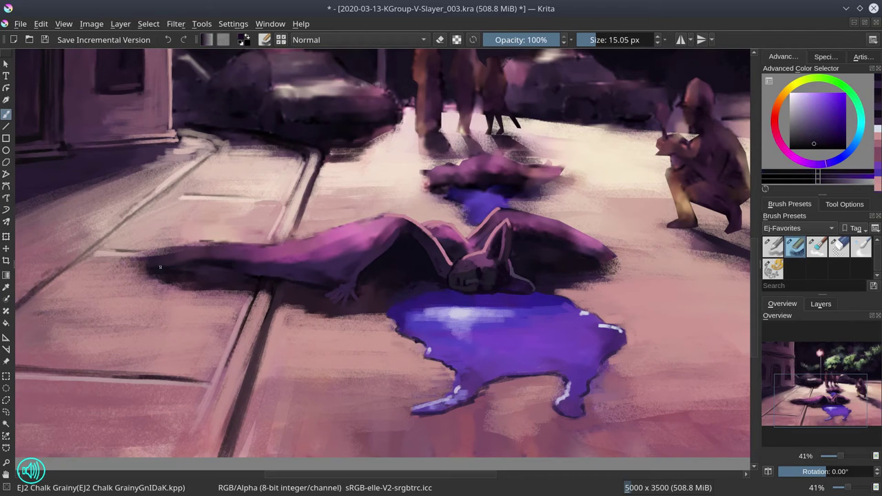
left_click(228, 276, "ctrl")
left_click(255, 268, "ctrl")
left_click(256, 268, "ctrl")
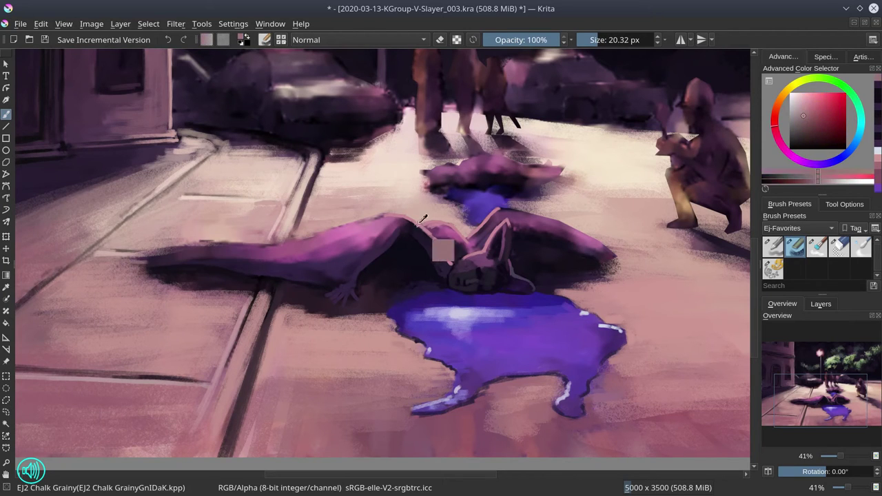
left_click(441, 250, "ctrl")
left_click_drag(135, 260, 381, 215)
left_click(404, 252, "ctrl")
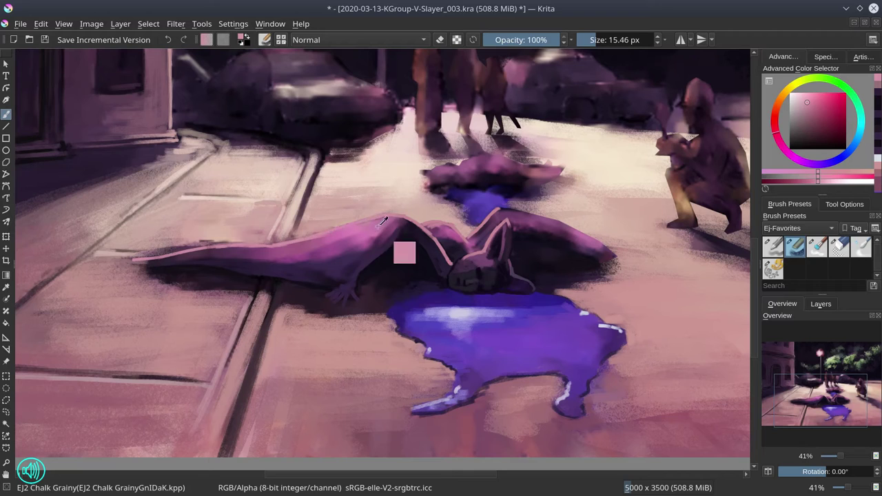
Step: Refine the pale pink rim at the right wing tip with the brush at about 22.78 px
left_click(264, 263, "ctrl")
left_click(183, 247, "ctrl")
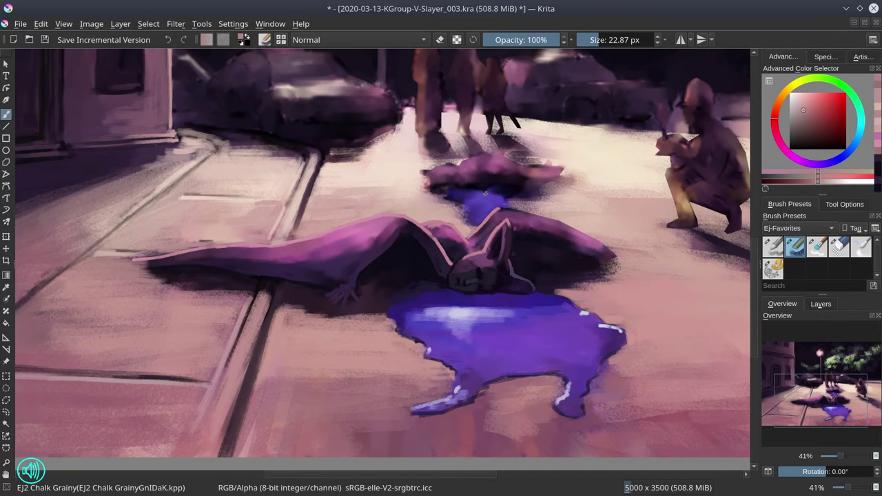
left_click(538, 230, "ctrl")
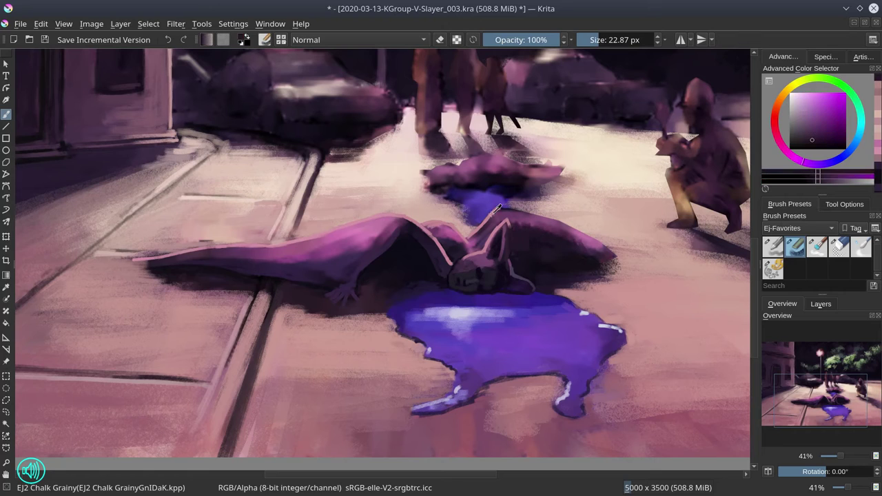
left_click(518, 241, "ctrl")
key("bracketleft")
key("bracketleft")
key("bracketleft")
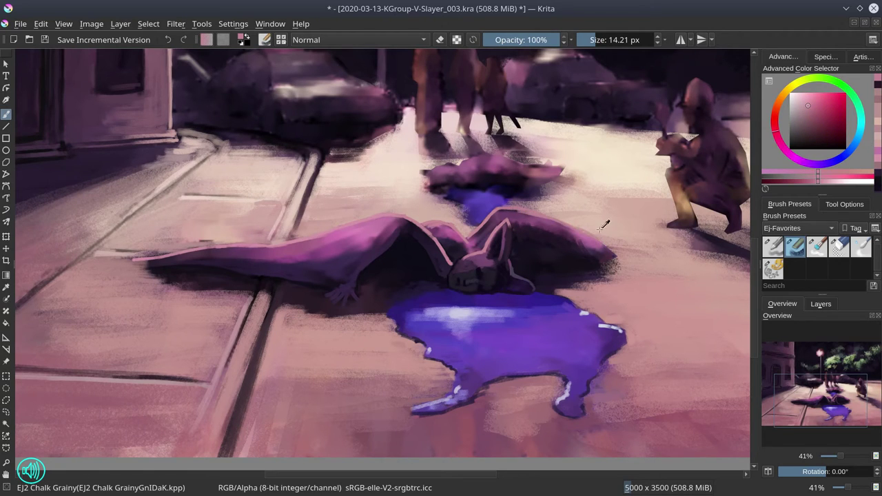
left_click(607, 259, "ctrl")
key("bracketright")
key("bracketright")
key("bracketright")
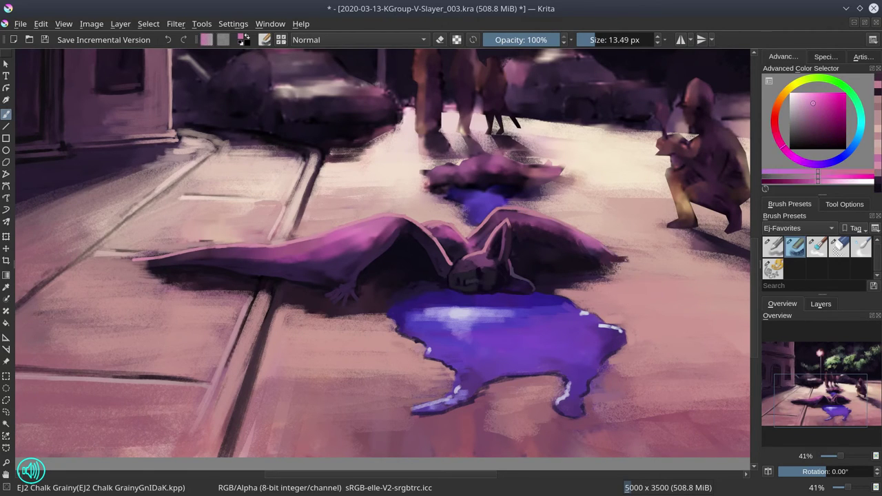
key("bracketleft")
key("bracketleft")
left_click(611, 263, "ctrl")
left_click(589, 270, "ctrl")
key("bracketright")
key("bracketright")
key("bracketright")
key("bracketright")
key("bracketright")
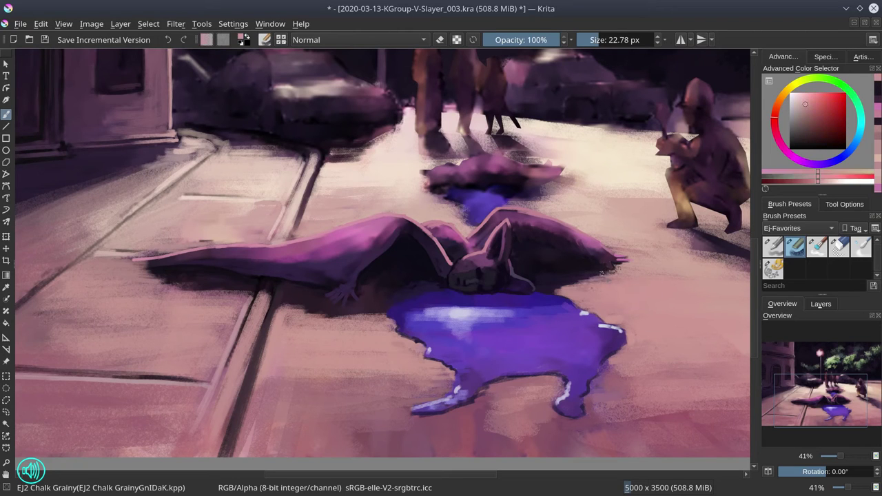
mouse_move(629, 280)
left_mouse_down()
mouse_move(442, 387)
mouse_move(519, 249)
left_mouse_up()
Step: Paint a golden rim light along the crouching figure's leg using a sampled light tan
key("bracketleft")
key("bracketleft")
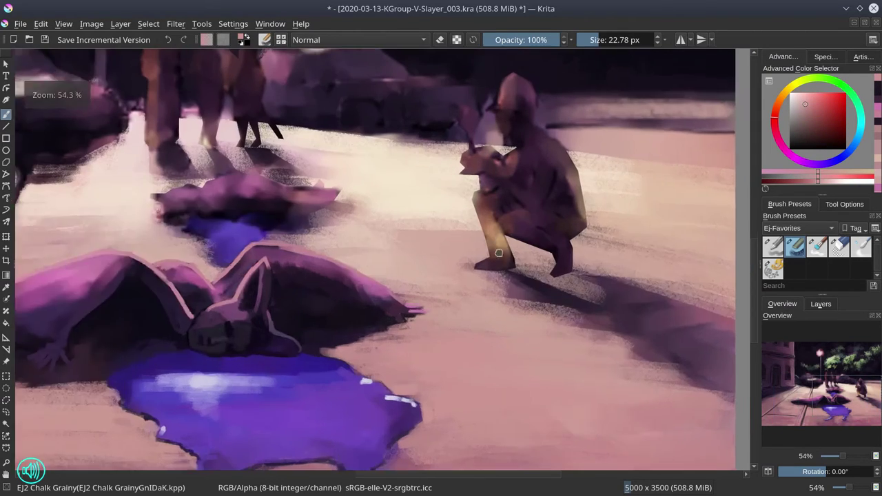
left_click(518, 249, "ctrl")
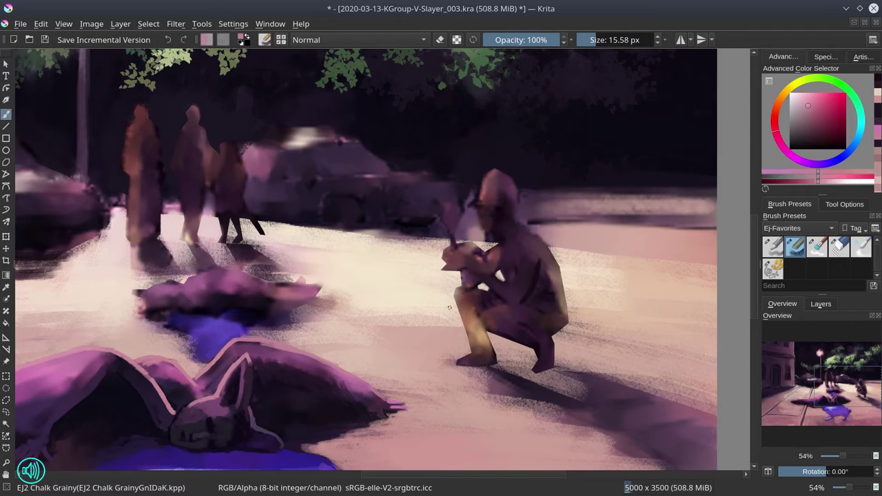
key("bracketright")
key("bracketright")
key("bracketright")
left_click(486, 326, "ctrl")
mouse_move(501, 308)
left_mouse_down()
mouse_move(480, 322)
mouse_move(467, 301)
left_mouse_up()
key("bracketright")
left_click(472, 315, "ctrl")
left_click(496, 304, "ctrl")
key("bracketleft")
key("bracketleft")
key("bracketleft")
key("bracketleft")
key("bracketleft")
key("bracketleft")
key("bracketleft")
key("bracketleft")
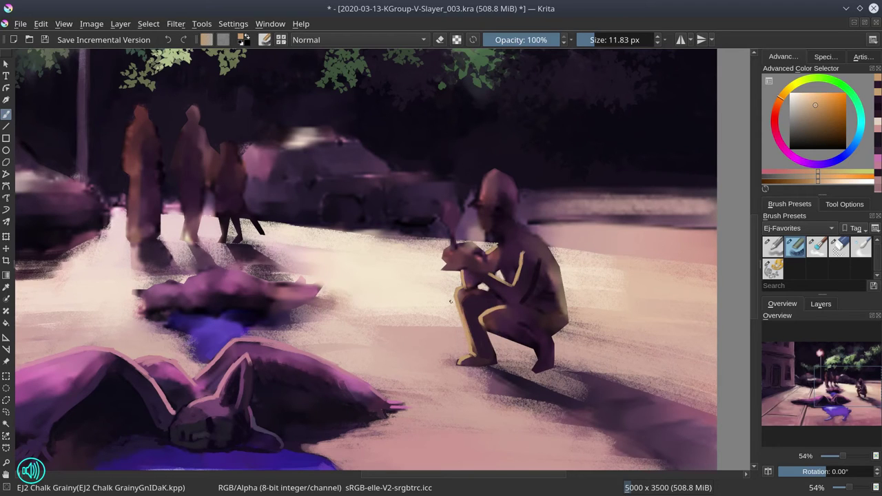
Step: Pick dark purple, pinkish-red and salmon colours around the figure, then save the painting
left_click(538, 279, "ctrl")
key("bracketright")
key("bracketright")
key("bracketright")
key("bracketright")
key("bracketright")
key("bracketright")
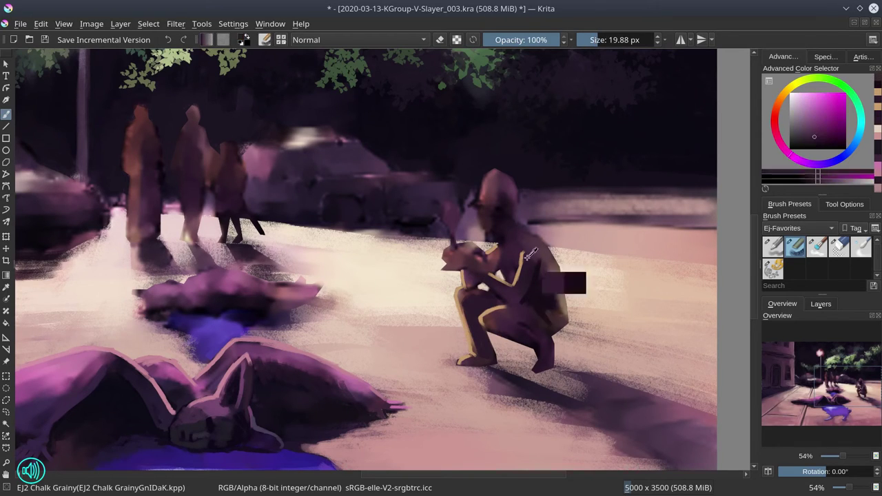
left_click(548, 272, "ctrl")
key("bracketright")
key("bracketright")
key("bracketright")
key("bracketright")
left_click(537, 229, "ctrl")
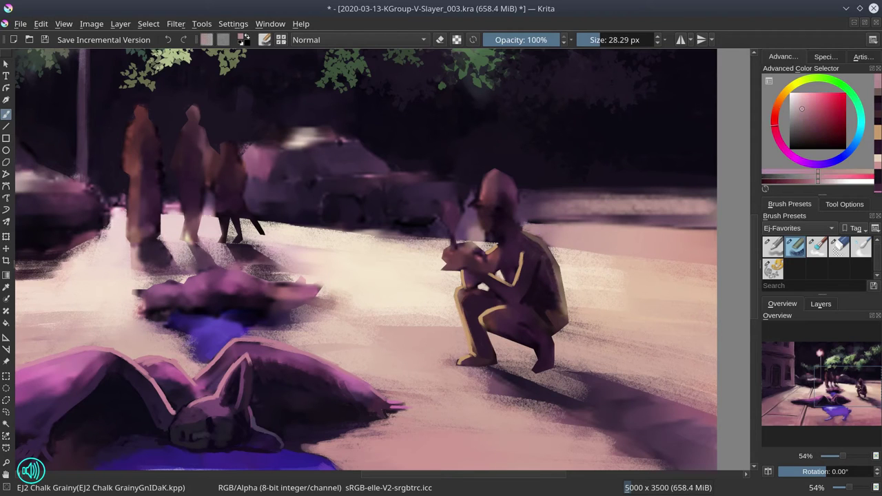
left_click(570, 305, "ctrl")
key("bracketleft")
key("bracketleft")
key("bracketleft")
key("bracketleft")
key("bracketleft")
key("bracketleft")
left_click(535, 340, "ctrl")
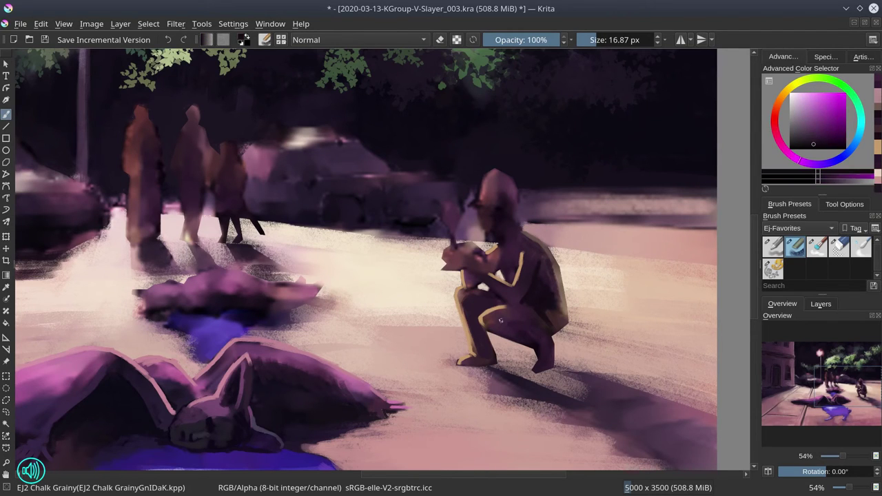
left_click(552, 351, "ctrl")
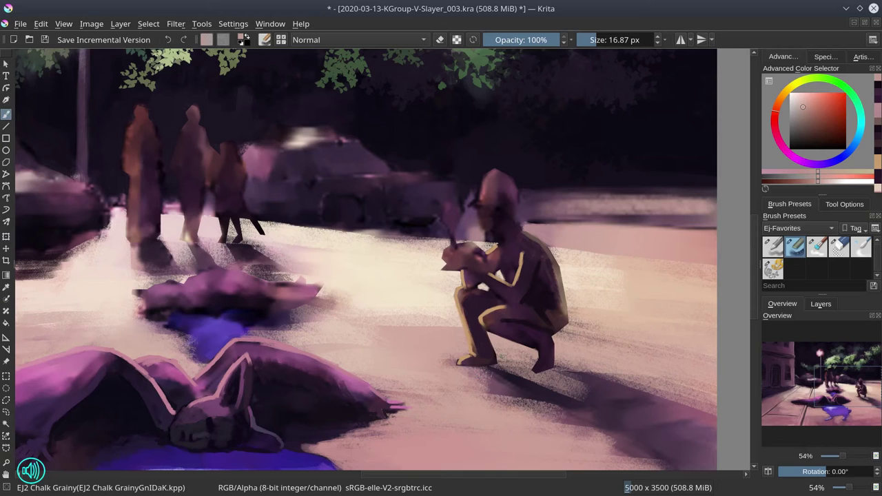
left_click(44, 40)
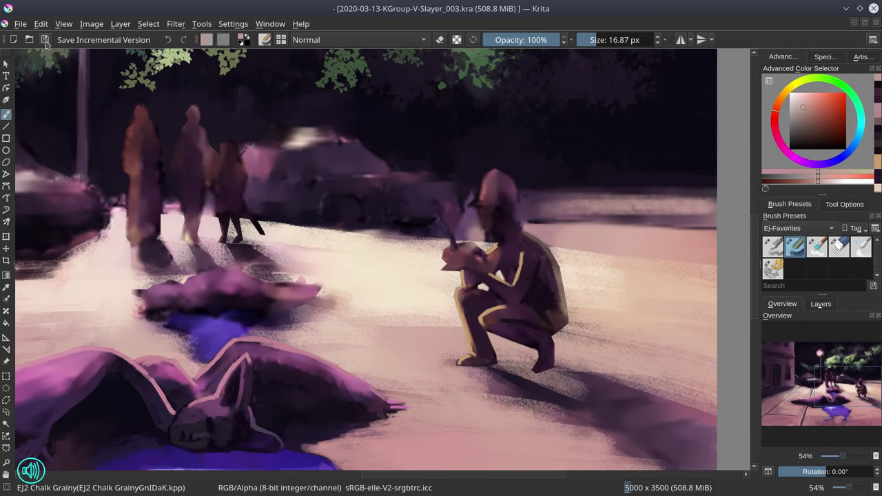
Step: With a 22 px brush, paint light peach strokes beside the head and across the hands
scroll(412, 277, "up", 1)
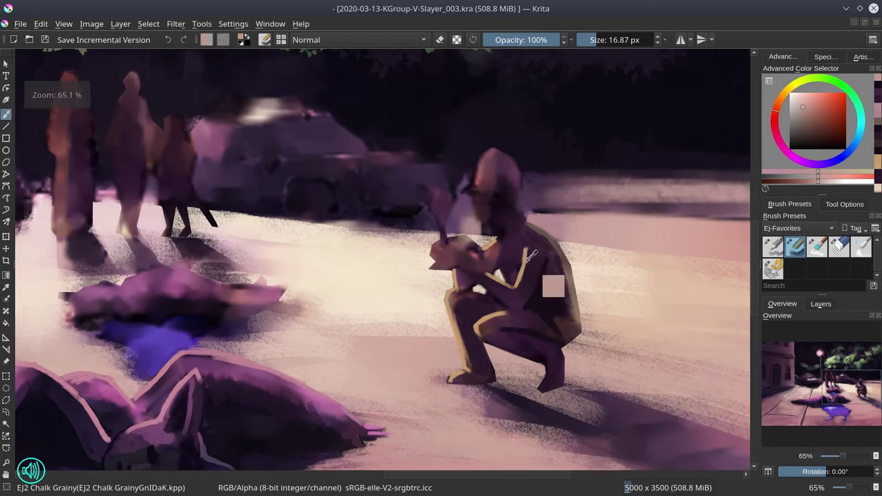
left_click(478, 222, "ctrl")
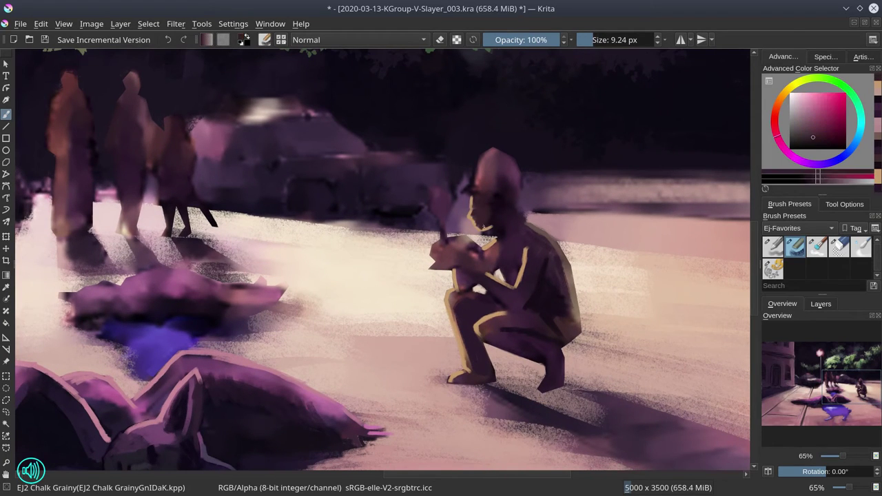
left_click(514, 231, "ctrl")
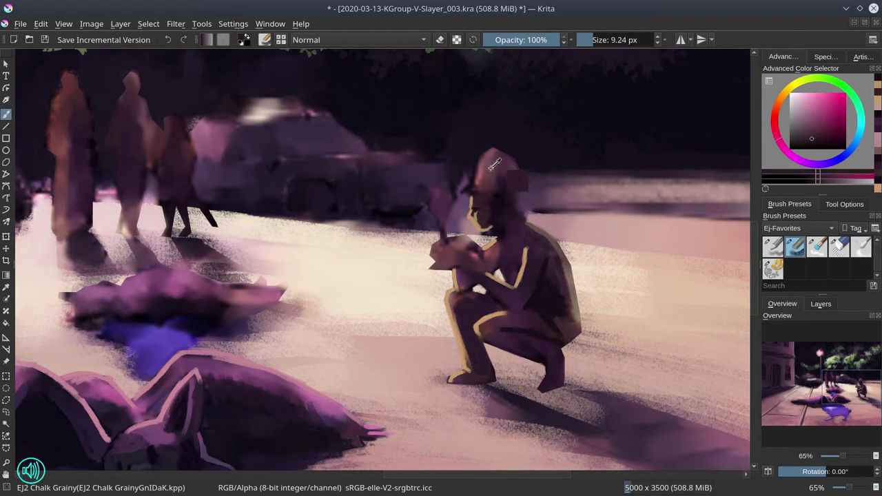
left_click(456, 185, "ctrl")
left_click(521, 191, "ctrl")
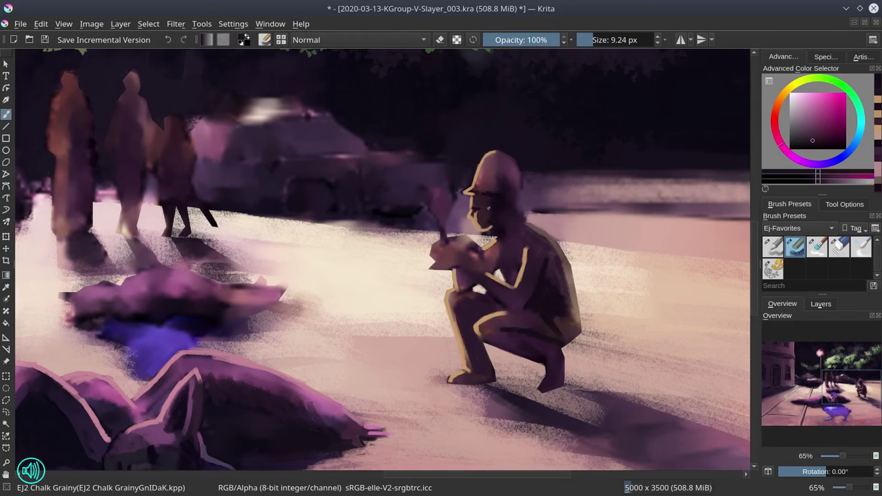
left_click_drag(516, 191, 555, 207)
left_click(504, 204, "ctrl")
left_click(537, 207, "ctrl")
left_click_drag(449, 238, 494, 233)
Step: Add dark pink accents to the hands and a tan rim stroke left of the head at 12 px
left_click(518, 285, "ctrl")
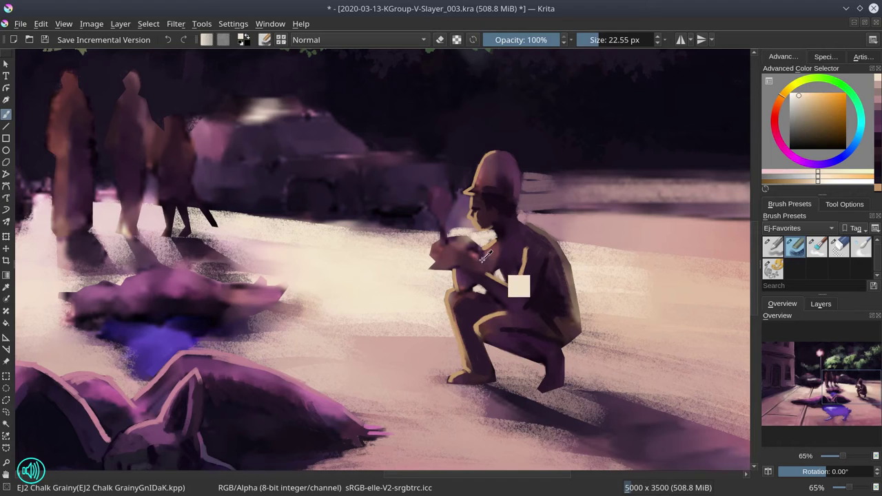
mouse_move(483, 261)
left_mouse_down()
mouse_move(475, 257)
mouse_move(462, 282)
mouse_move(456, 245)
mouse_move(478, 268)
left_mouse_up()
left_click(447, 249, "ctrl")
left_click(469, 263, "ctrl")
left_click(557, 296, "ctrl")
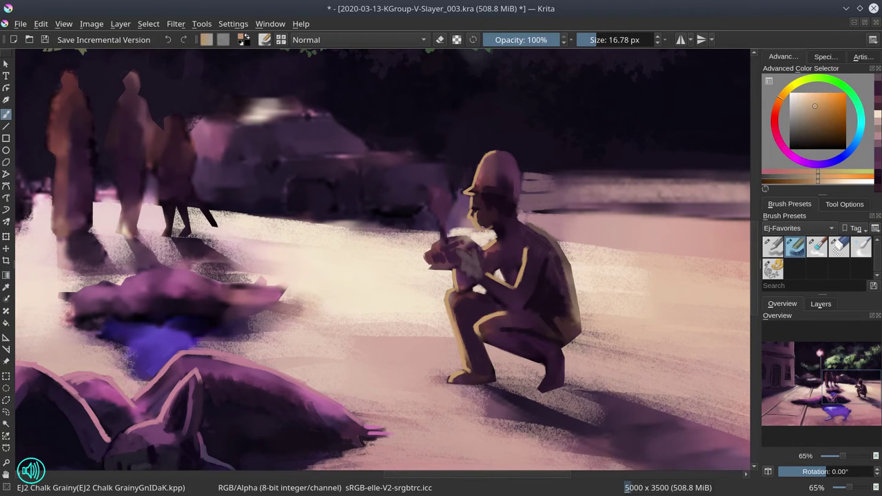
left_click_drag(441, 200, 433, 200, "shift")
left_click_drag(432, 189, 442, 238)
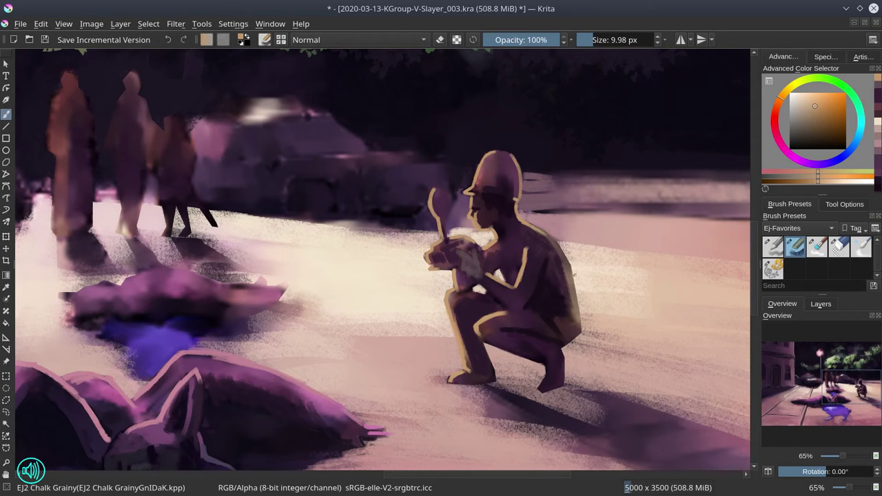
Step: Paint a dark shadow under the feet at 20 px and lighten its edge by the right foot
left_click(523, 418, "ctrl")
left_click_drag(524, 417, 544, 418, "shift")
left_click_drag(482, 398, 564, 390)
left_click(544, 406, "ctrl")
left_click_drag(510, 392, 544, 379)
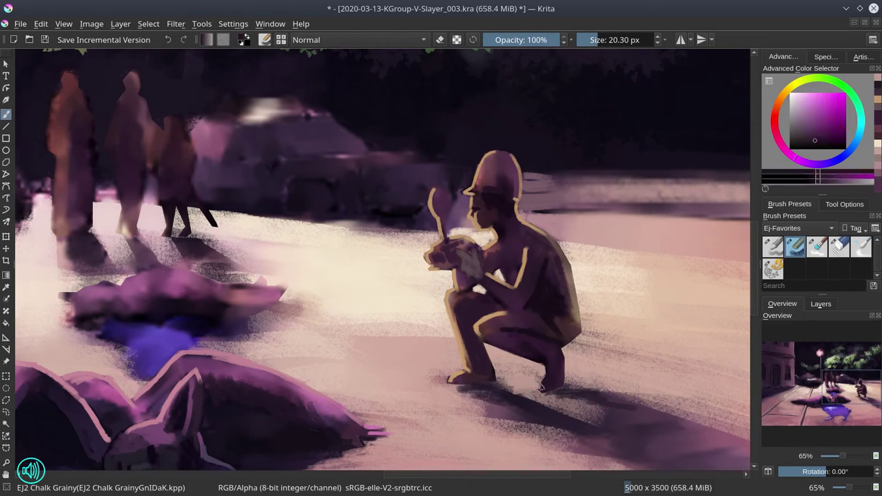
left_click_drag(523, 406, 562, 386)
left_click(495, 372, "ctrl")
left_click_drag(503, 393, 544, 365)
left_click(517, 419, "ctrl")
left_click_drag(517, 418, 427, 365)
left_click(528, 366, "ctrl")
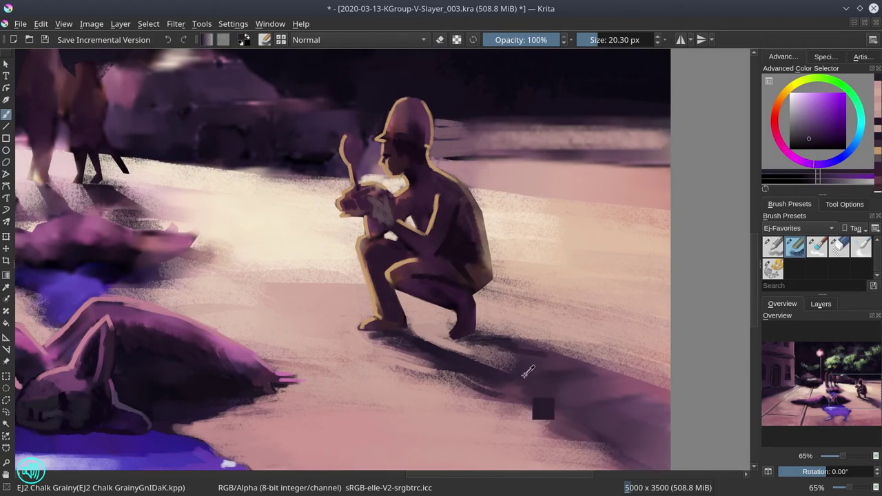
scroll(417, 339, "down", 4)
Step: Sample pink-red, blue-purple and lavender colours, resizing the brush to about 45 px, and save
left_click_drag(482, 386, 524, 385, "shift")
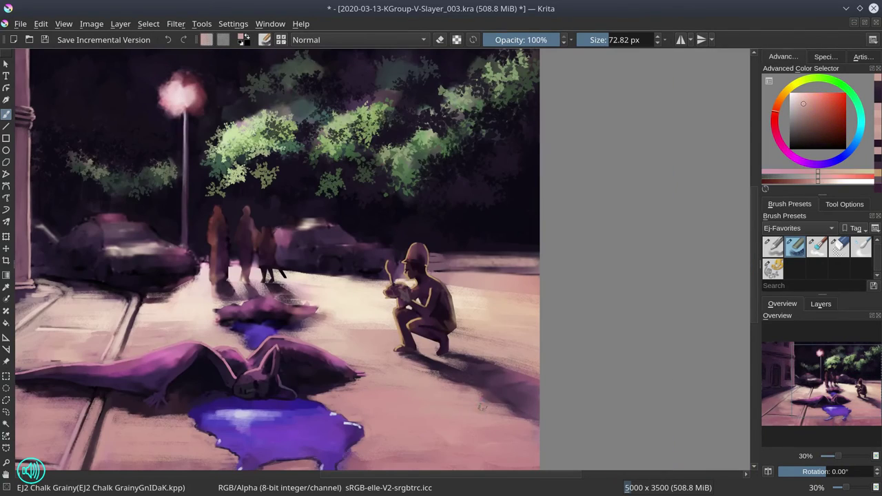
left_click(496, 396, "ctrl")
left_click_drag(564, 366, 722, 323)
left_click_drag(482, 352, 378, 356, "shift")
left_click(438, 362, "ctrl")
left_click_drag(406, 399, 386, 400, "shift")
left_click(349, 381, "ctrl")
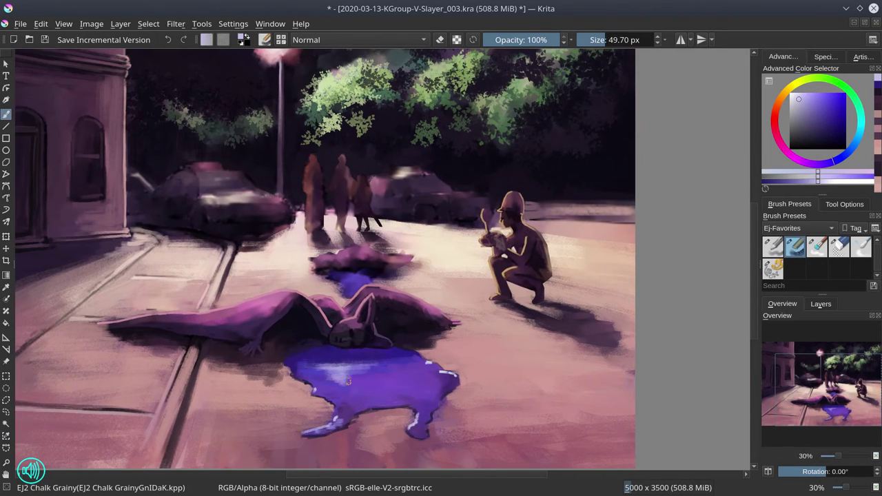
left_click_drag(620, 383, 647, 384, "shift")
left_click(610, 384, "ctrl")
scroll(662, 290, "down", 3)
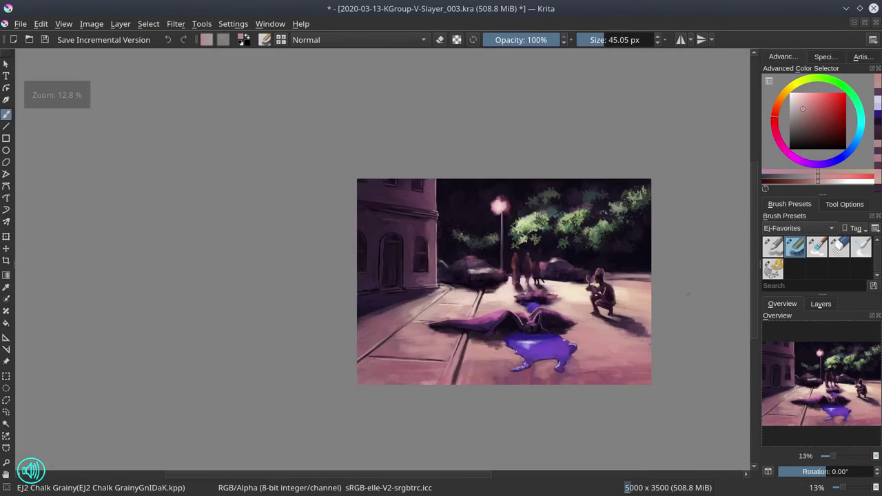
left_click(44, 40)
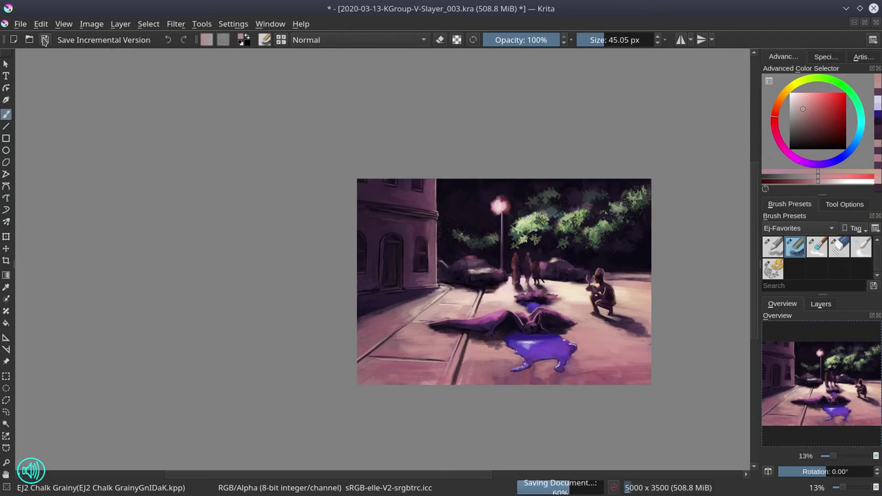
Step: Darken the crouching figure's hat with dark purple, save again, and mirror the canvas horizontally
scroll(606, 310, "up", 5)
left_click(561, 148, "ctrl")
left_click_drag(551, 137, 575, 158)
scroll(630, 441, "down", 5)
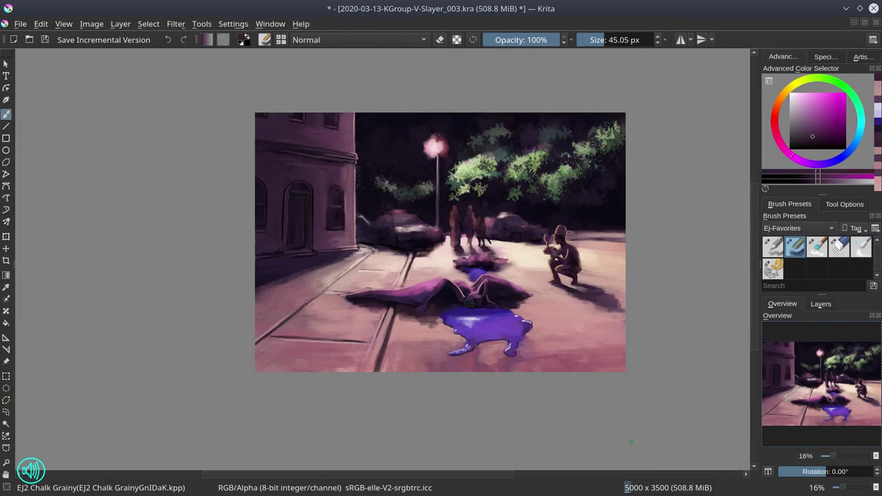
left_click(45, 40)
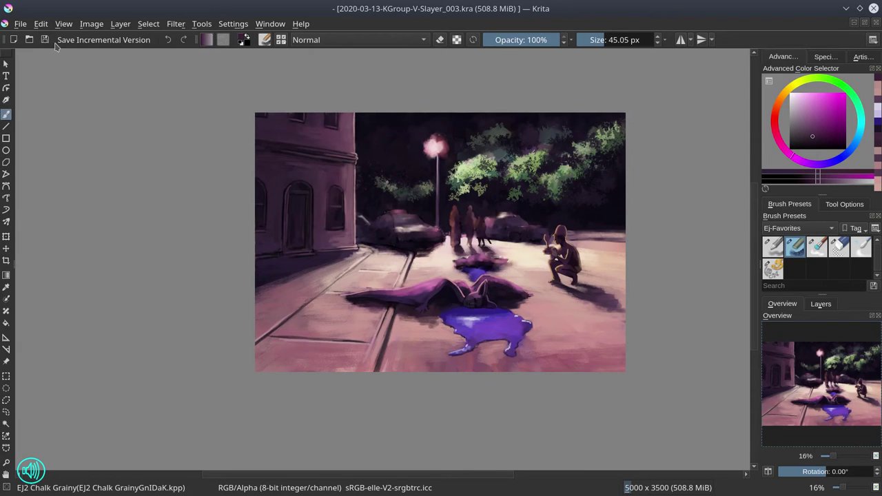
scroll(684, 312, "down", 3)
left_click(767, 472)
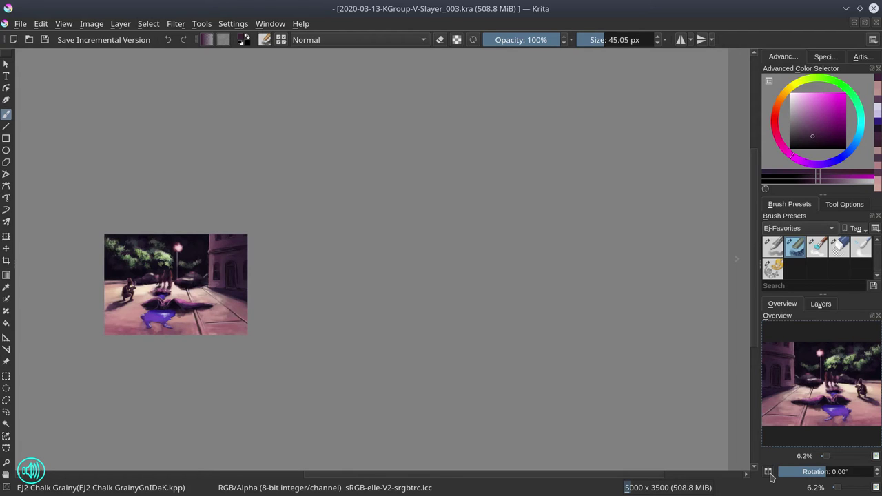
Step: Draw freehand selections around the road beside the figure and hide the original sketch layer
left_click_drag(559, 356, 836, 311)
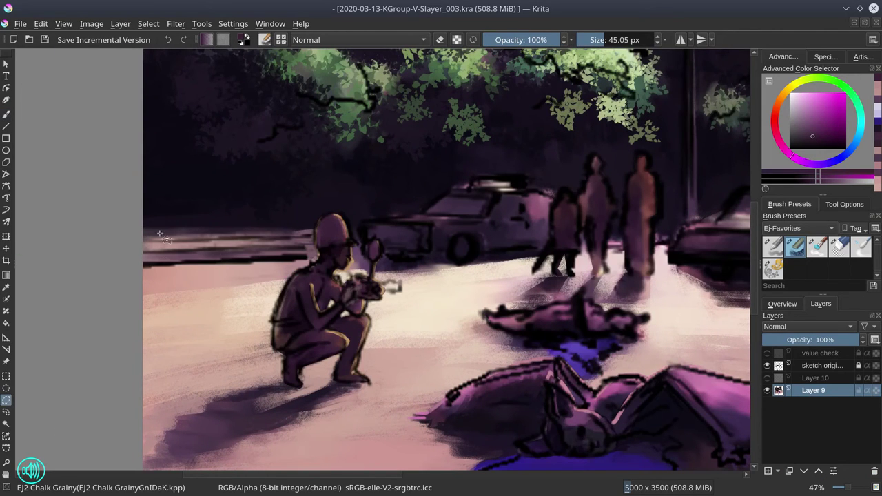
left_click_drag(282, 310, 110, 221)
mouse_move(365, 201)
left_mouse_down()
mouse_move(356, 241)
mouse_move(365, 256)
left_mouse_up()
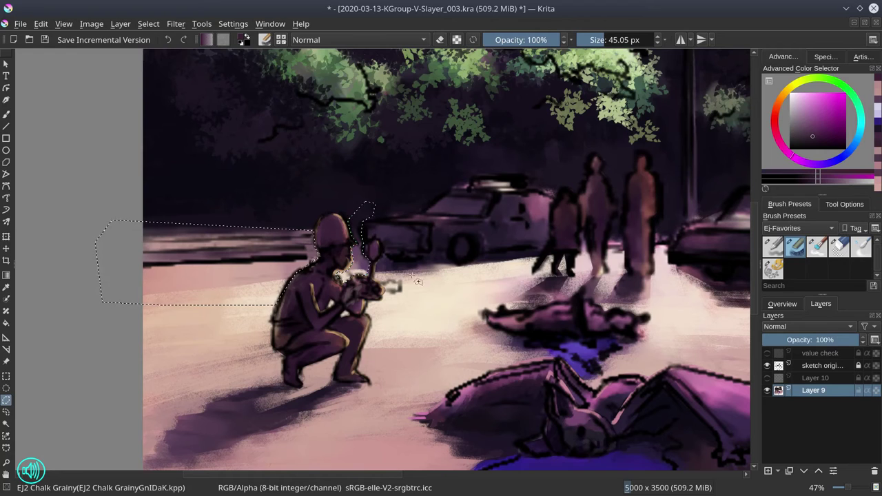
mouse_move(417, 280)
left_mouse_down()
mouse_move(506, 262)
mouse_move(390, 297)
left_mouse_up()
left_click(768, 366)
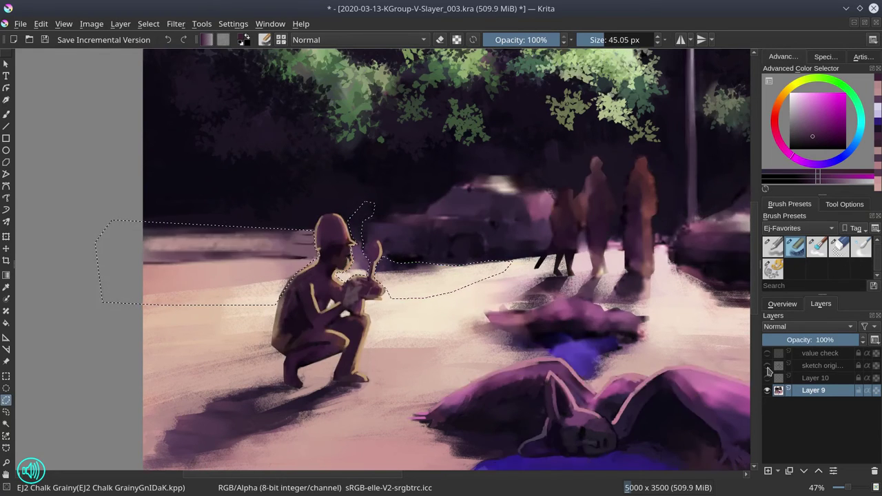
Step: At 100% zoom, build a polygonal selection along the figure's hat edge, then save
key("1")
left_click(844, 204)
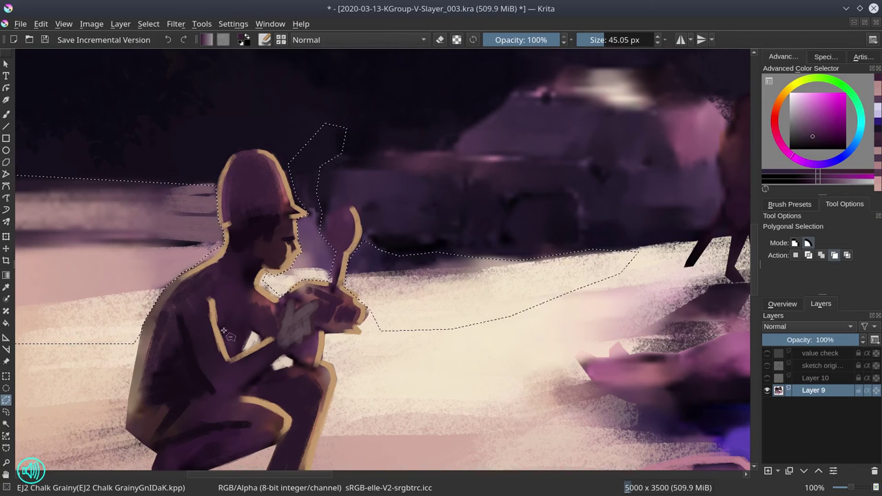
double_click(363, 340)
left_click(323, 248)
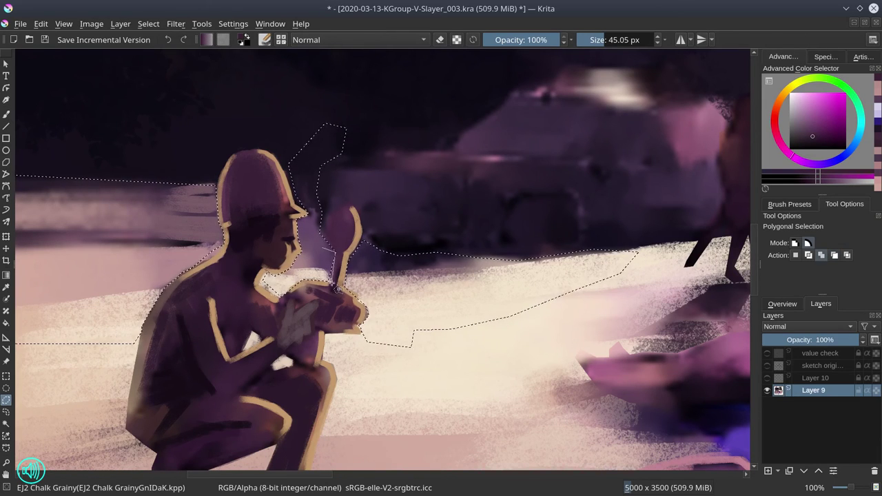
left_click(326, 216)
left_click(296, 152)
left_click(283, 159)
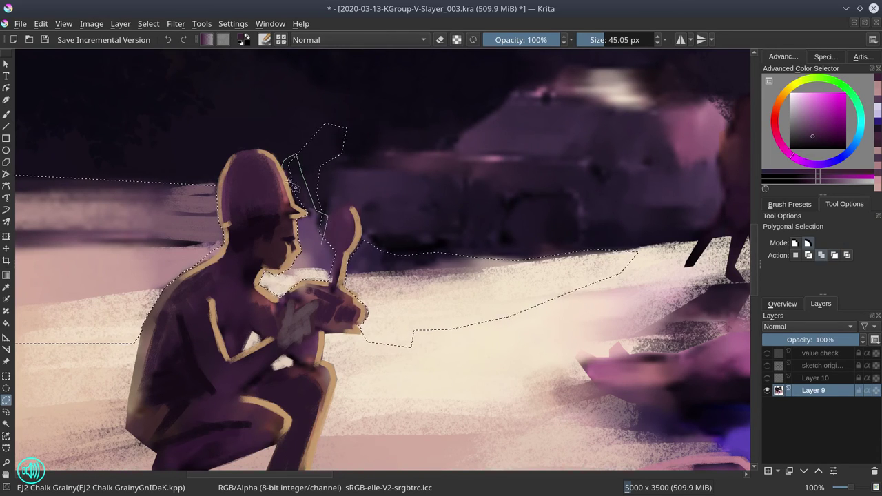
key("minus")
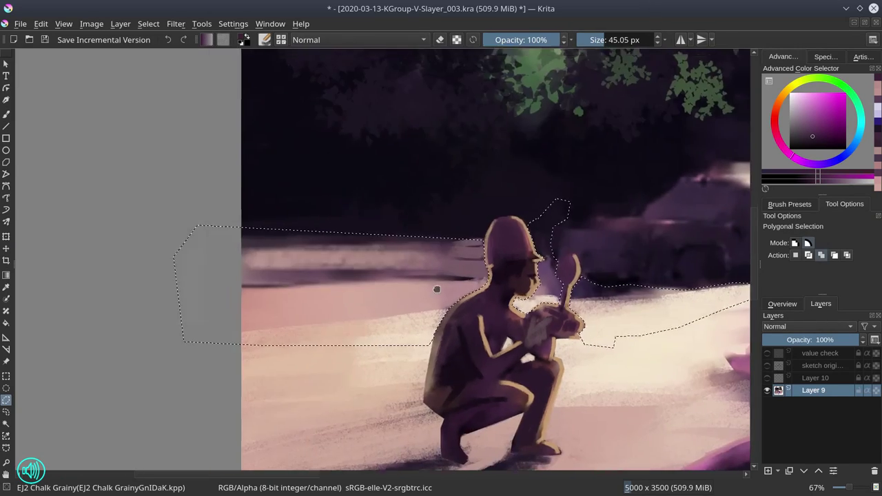
key("minus")
key("ctrl+s")
Step: Switch to the brush, sample colours from the hat and road, and set the size to about 38 px
key("b")
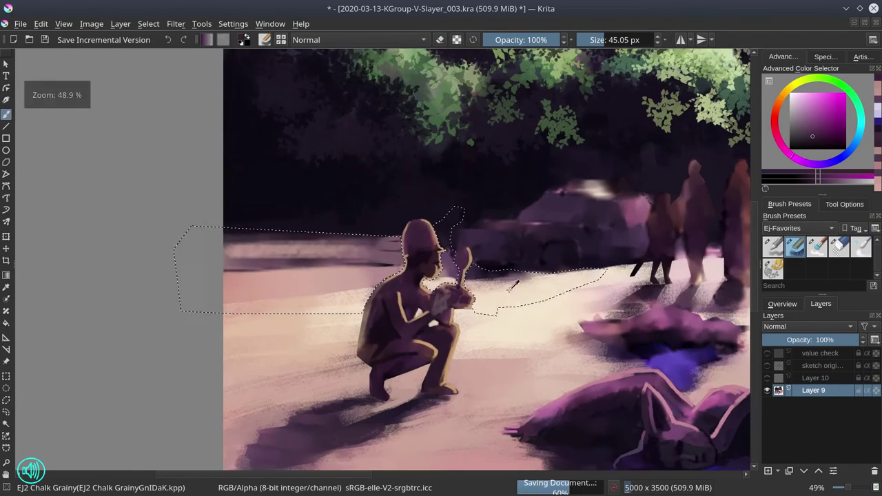
key("bracketleft")
left_click(415, 241, "ctrl")
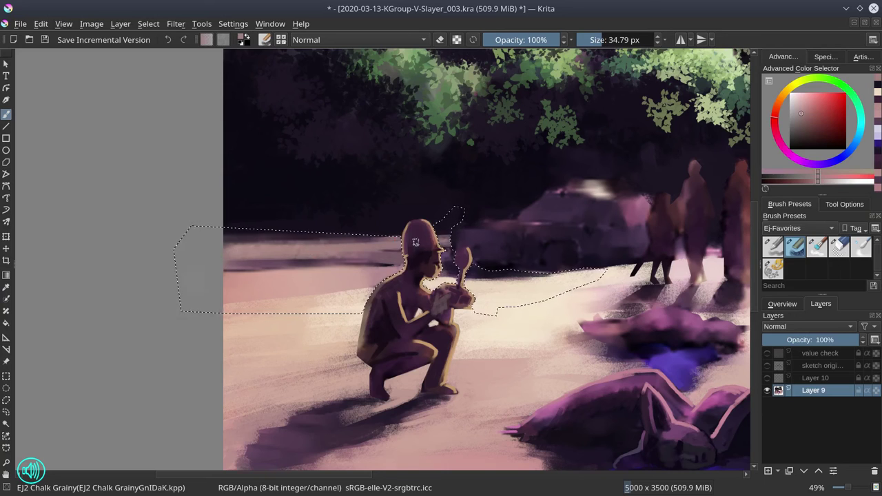
left_click(416, 242, "ctrl")
key("bracketleft")
key("bracketleft")
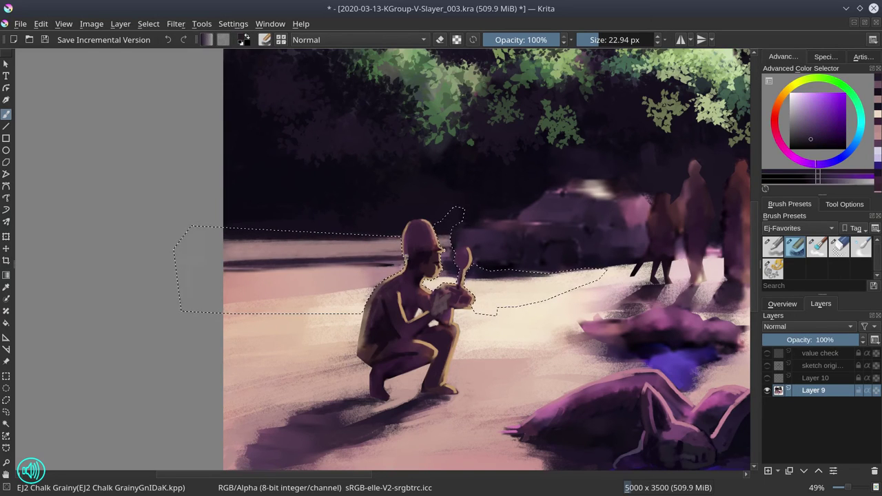
key("bracketright")
key("bracketright")
left_click(206, 303, "ctrl")
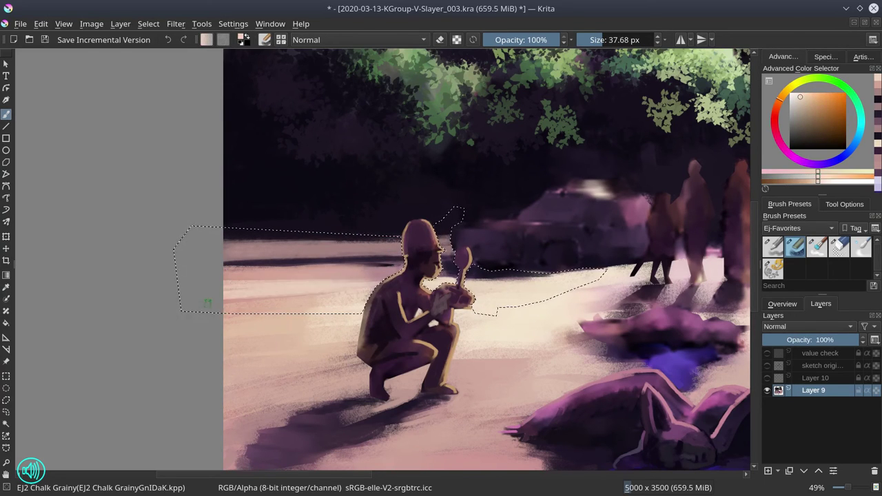
Step: Show the painting overview, sample the pale orange near the figure, and enlarge the brush to 86 px
left_click(782, 303)
left_click(352, 220, "ctrl")
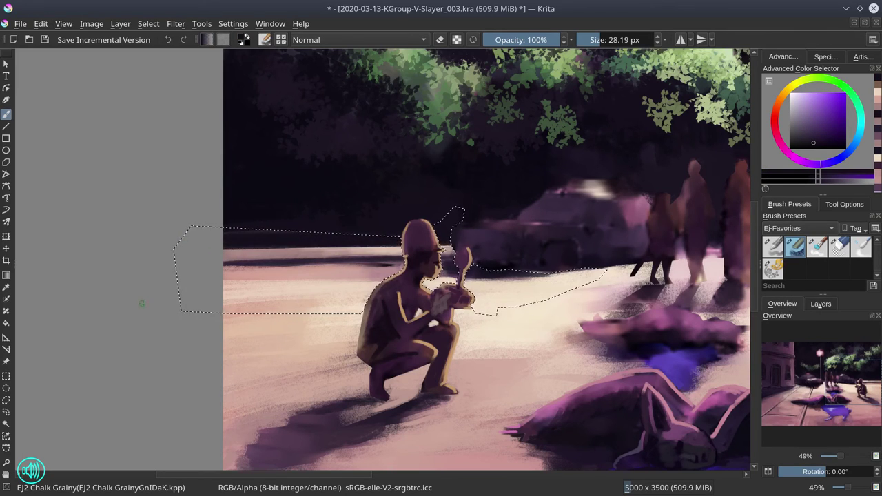
left_click(360, 267, "ctrl")
key("bracketleft")
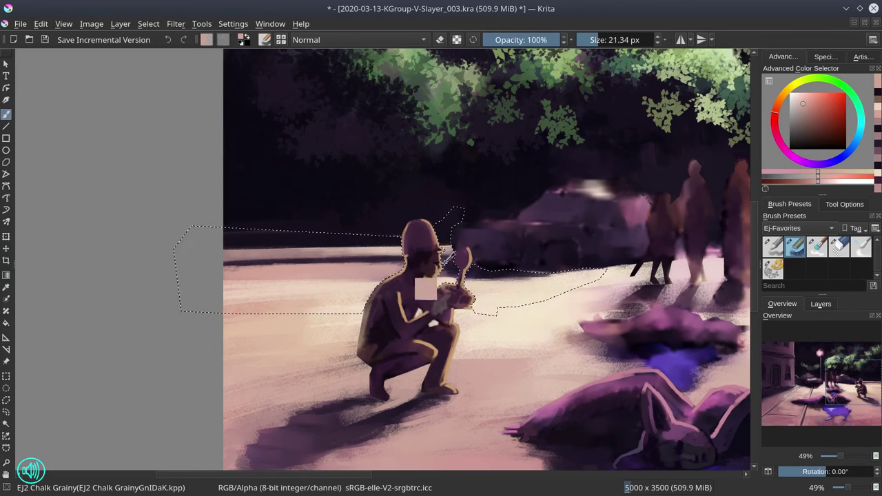
left_click(441, 276, "ctrl")
key("bracketright")
key("bracketright")
key("bracketright")
key("bracketright")
key("bracketright")
Step: Zoom out to the whole painting, sample dark purple with a 43 px brush, and save
key("minus")
key("minus")
key("minus")
key("minus")
key("minus")
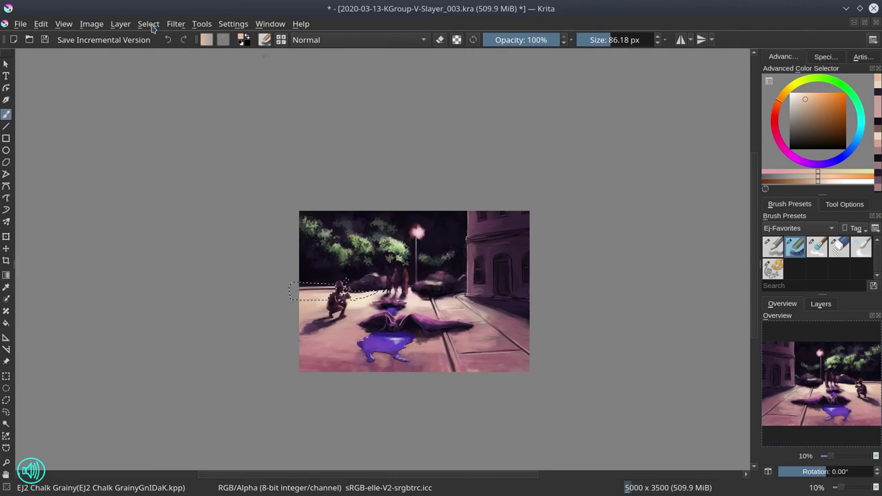
left_click(319, 326, "ctrl")
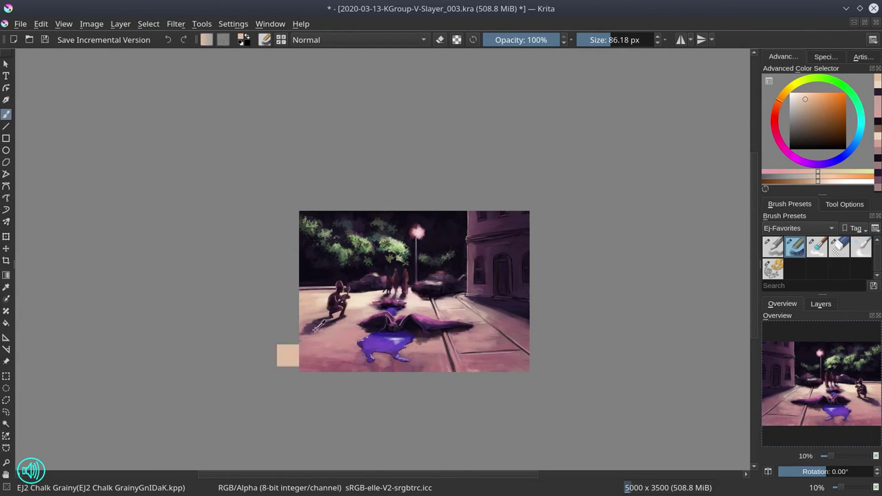
key("bracketleft")
key("bracketleft")
key("plus")
key("plus")
key("plus")
key("minus")
key("minus")
key("minus")
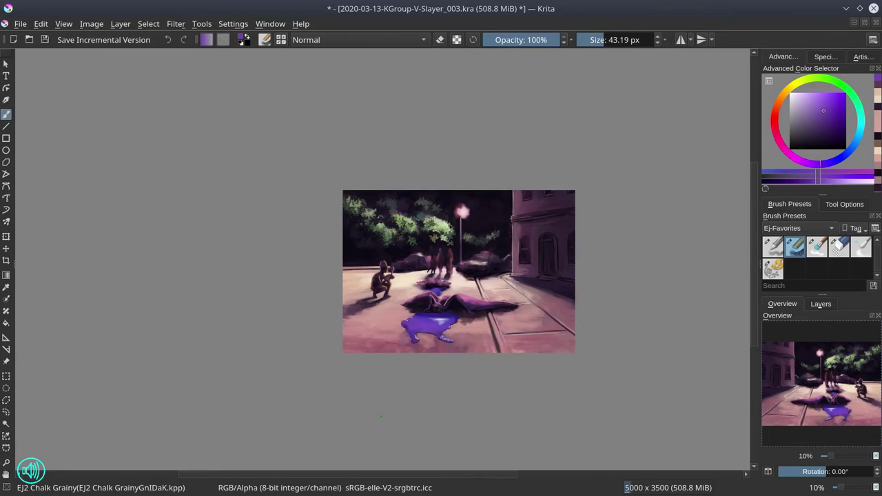
left_click(45, 39)
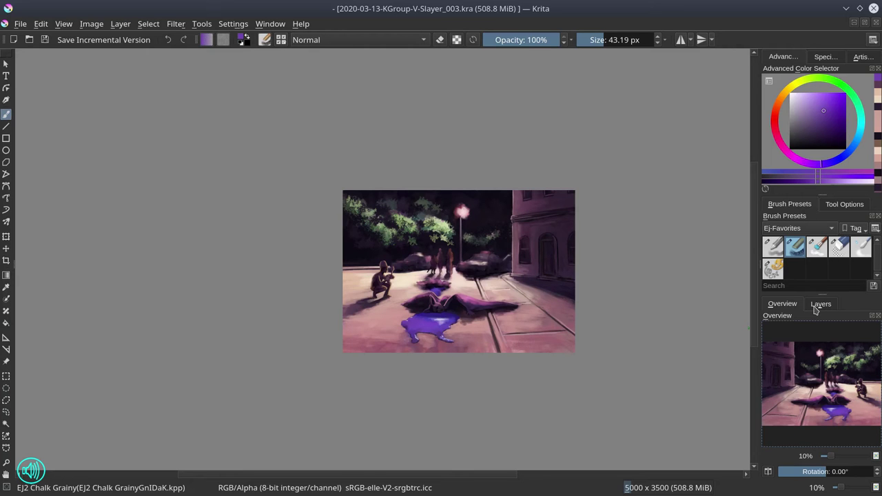
Step: Lasso both police cars, copy them onto a new layer, and deselect
left_click(820, 304)
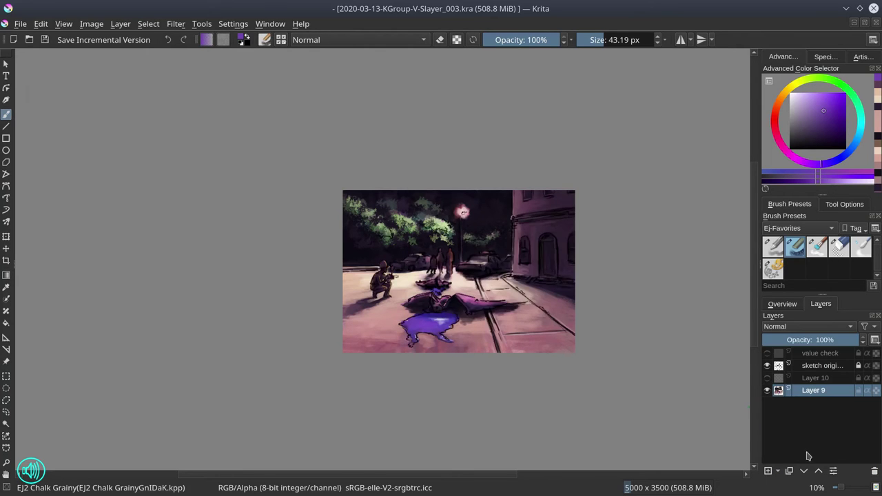
scroll(463, 264, "up", 5)
left_click(5, 399)
mouse_move(348, 214)
left_mouse_down()
mouse_move(225, 289)
mouse_move(399, 320)
mouse_move(419, 243)
mouse_move(231, 243)
left_mouse_up()
mouse_move(576, 225)
left_mouse_down()
mouse_move(430, 227)
mouse_move(437, 342)
mouse_move(627, 313)
mouse_move(613, 201)
left_mouse_up()
key("ctrl+alt+j")
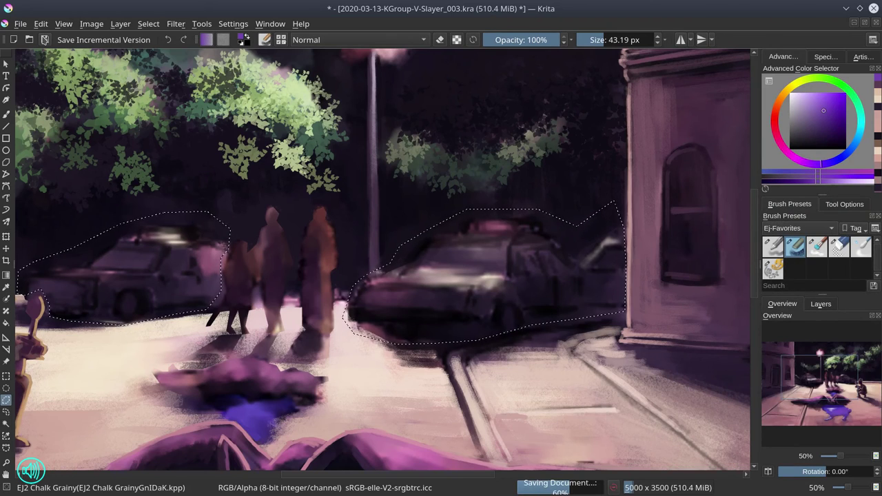
left_click(148, 24)
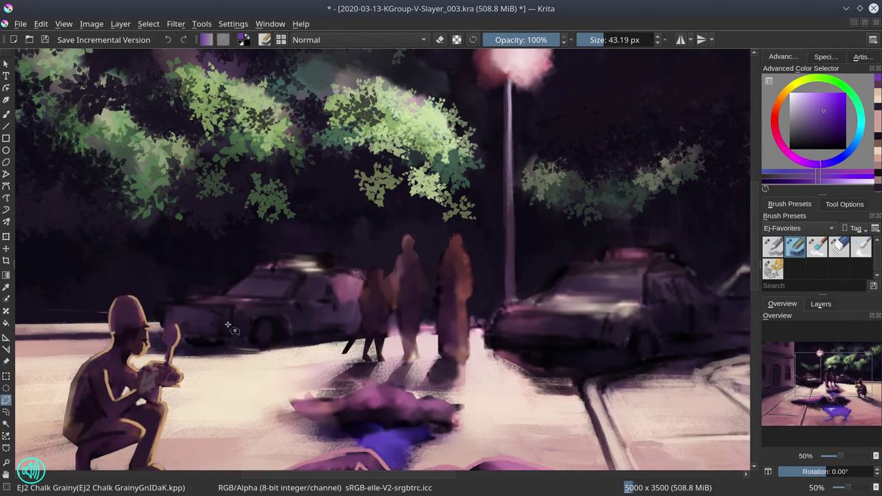
Step: Paint pink highlight strokes along the left car's top edge with a 28 px brush
key("b")
left_click(217, 285, "ctrl")
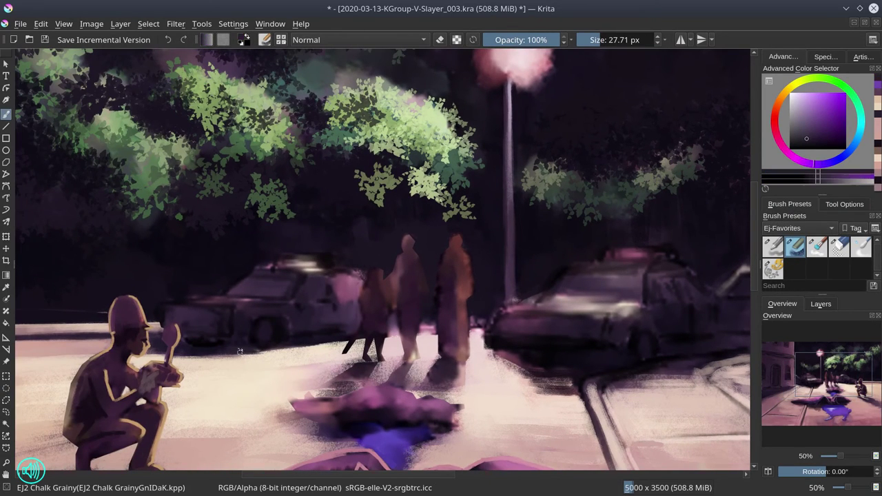
left_click(181, 303, "ctrl")
mouse_move(227, 301)
left_mouse_down()
mouse_move(163, 302)
mouse_move(241, 301)
mouse_move(165, 302)
left_mouse_up()
left_click(234, 303, "ctrl")
mouse_move(266, 302)
left_mouse_down()
mouse_move(222, 301)
mouse_move(266, 303)
left_mouse_up()
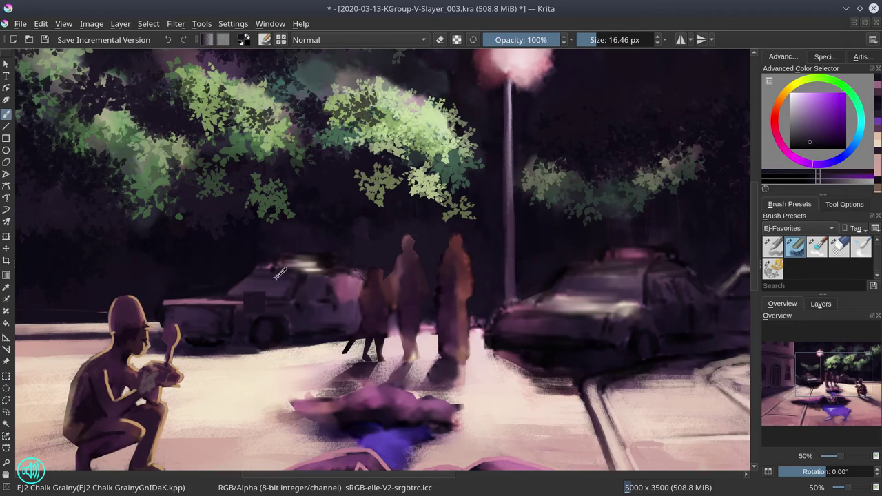
Step: Add light peach strokes to the left car's roof, undoing a stray dark patch
left_click(295, 290, "ctrl")
left_click(295, 290, "ctrl")
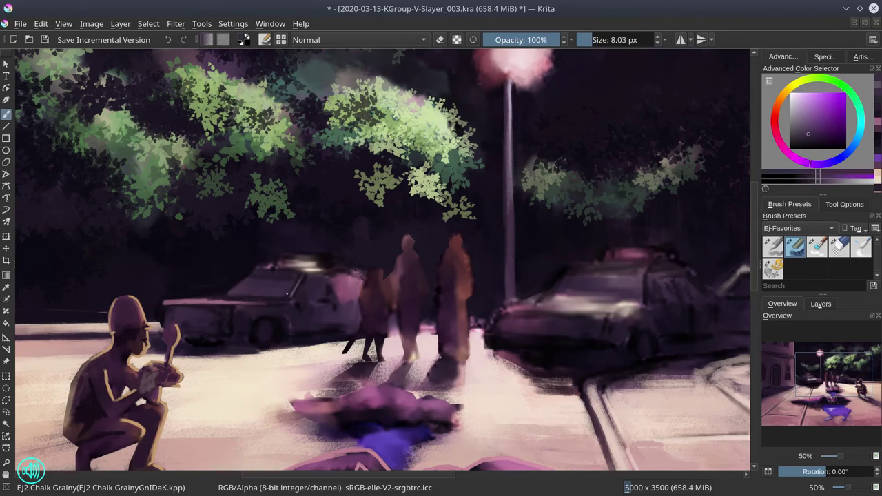
left_click_drag(272, 274, 261, 282)
key("ctrl+z")
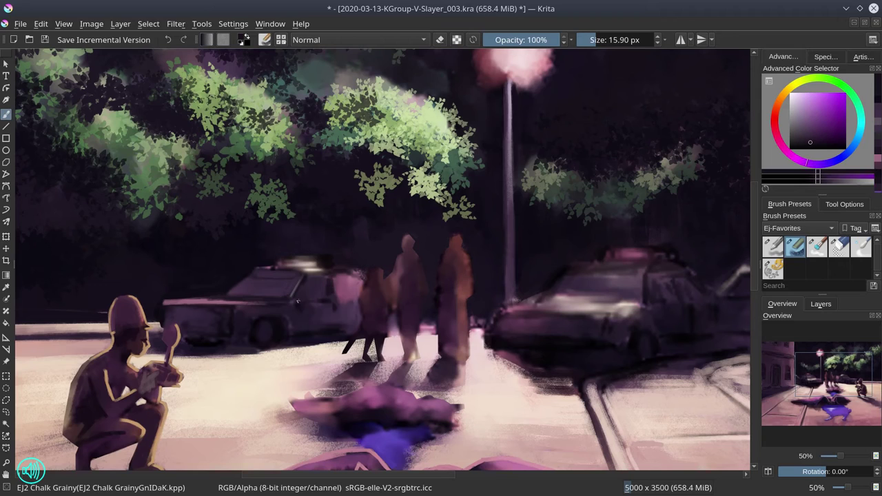
left_click(298, 294, "ctrl")
mouse_move(335, 270)
left_mouse_down()
mouse_move(361, 272)
mouse_move(345, 296)
left_mouse_up()
left_click(345, 279, "ctrl")
Step: Save, then sample pinks and dark purples from the car for more highlights
left_click(45, 40)
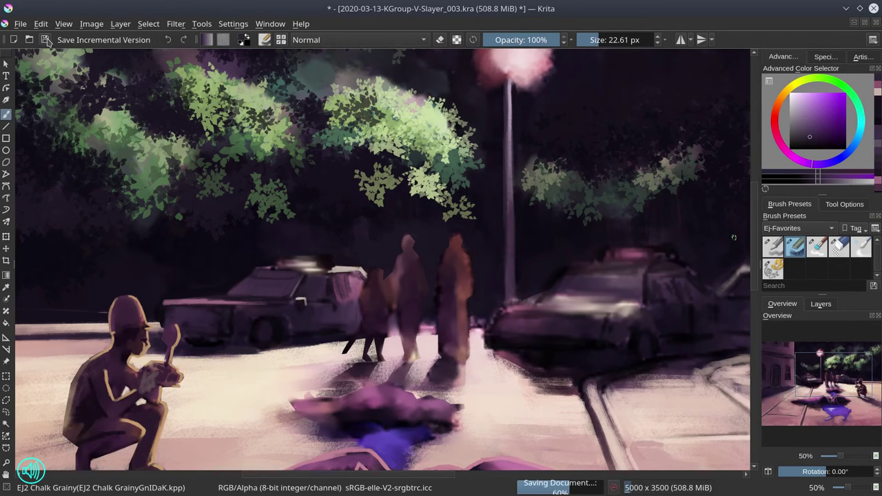
left_click(357, 248, "ctrl")
left_click(244, 307, "ctrl")
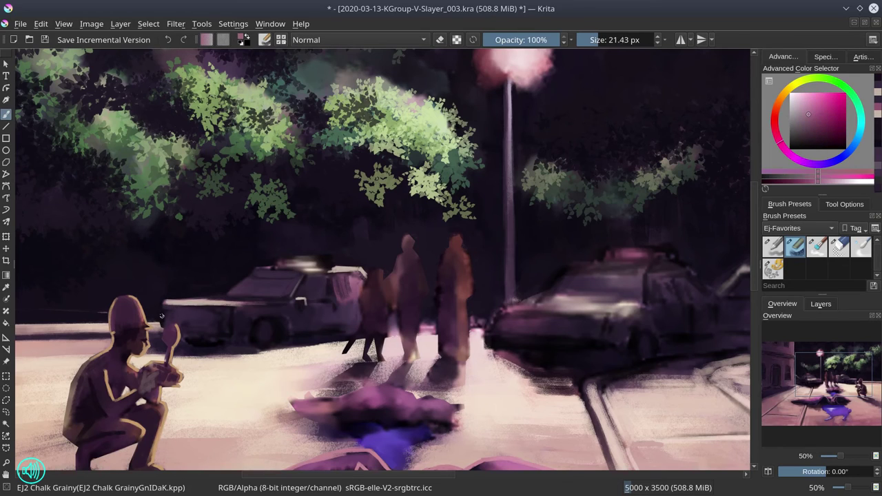
left_click(237, 332, "ctrl")
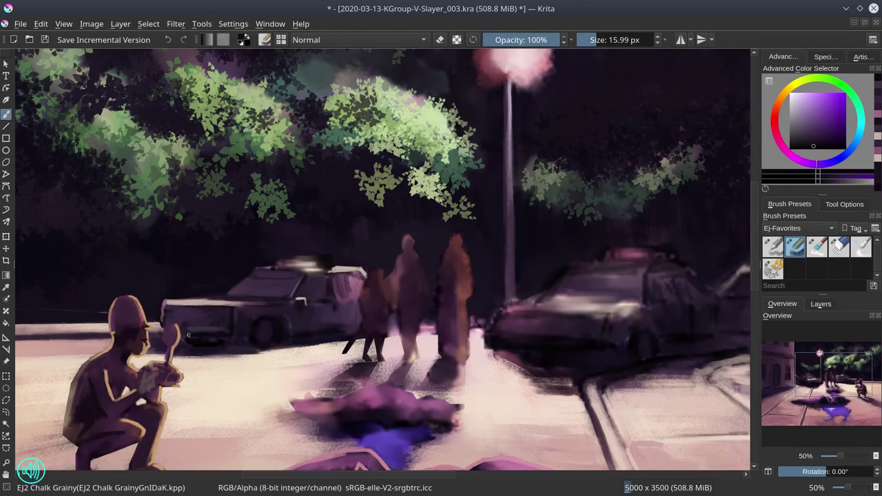
left_click(227, 345, "ctrl")
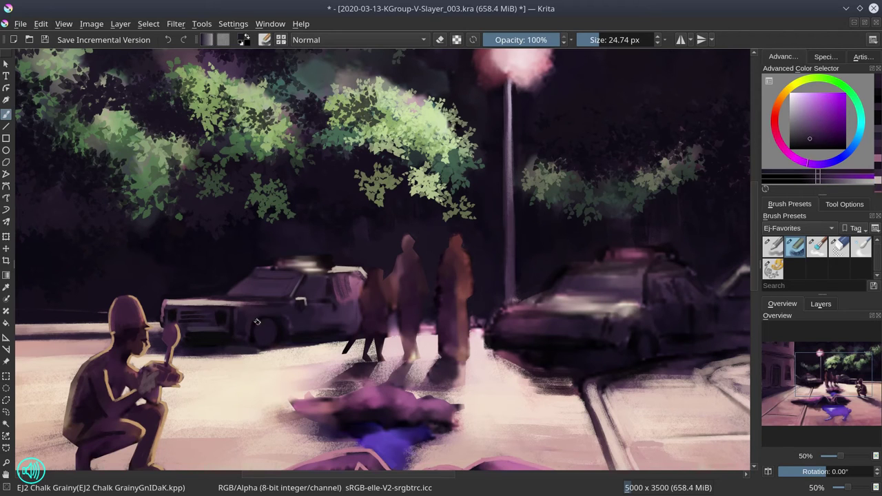
left_click(357, 297, "ctrl")
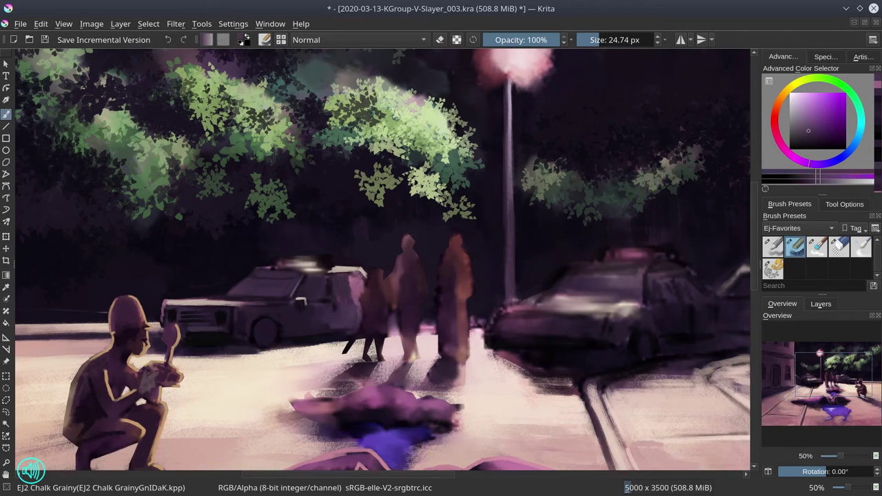
left_click(387, 349, "ctrl")
scroll(223, 308, "left", 5)
scroll(223, 308, "right", 5)
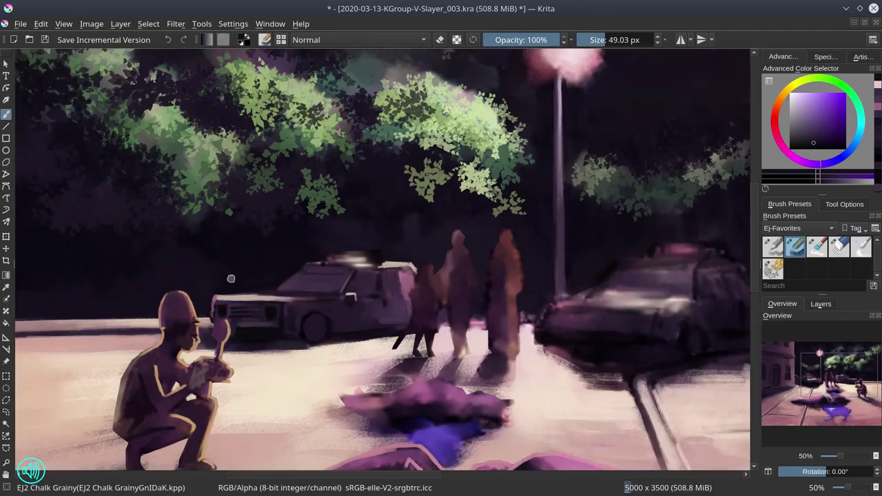
left_click(403, 316, "ctrl")
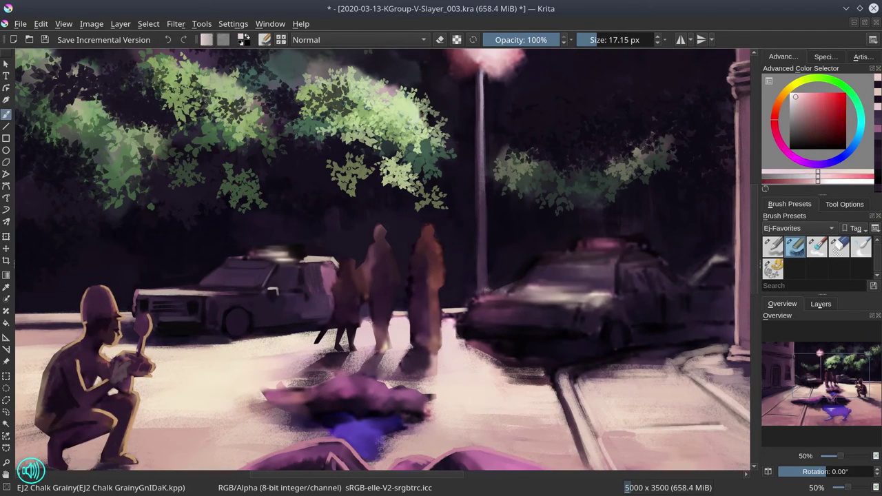
Step: Paint the red-and-blue light bar on the left car's roof, then save
key("]")
left_click(804, 132)
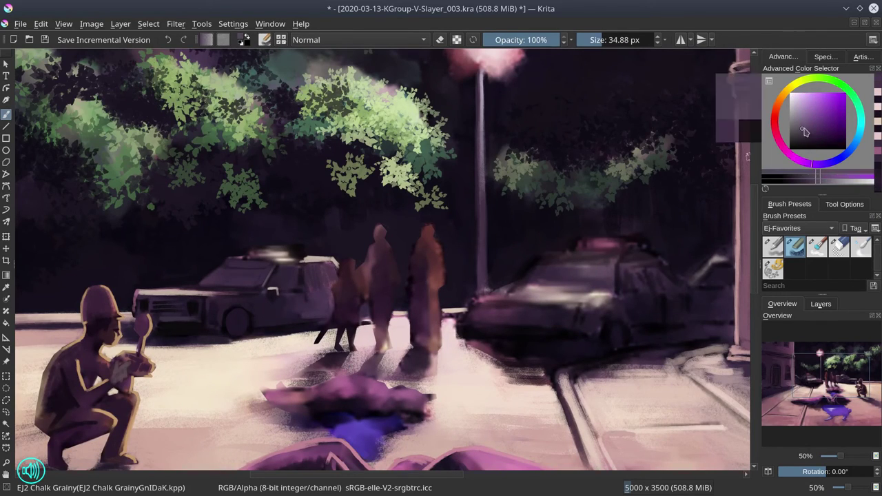
key("[")
key("[")
key("[")
key("]")
left_click(296, 249, "ctrl")
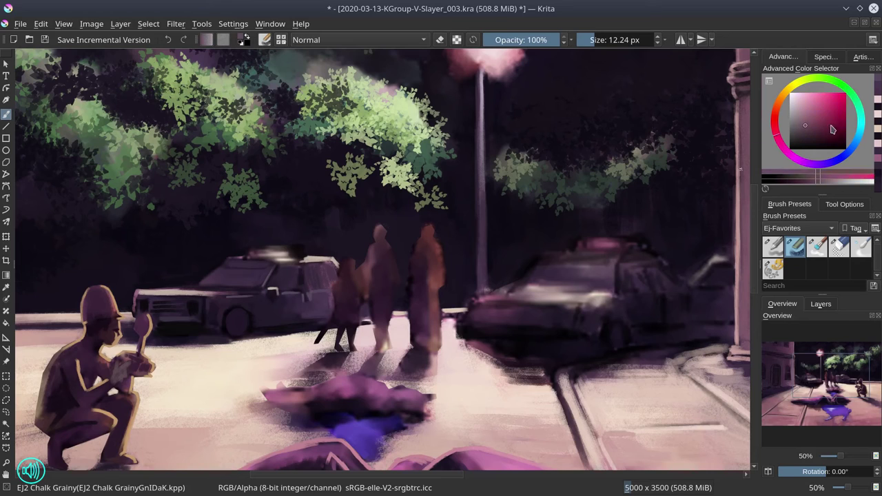
key("]")
key("]")
key("]")
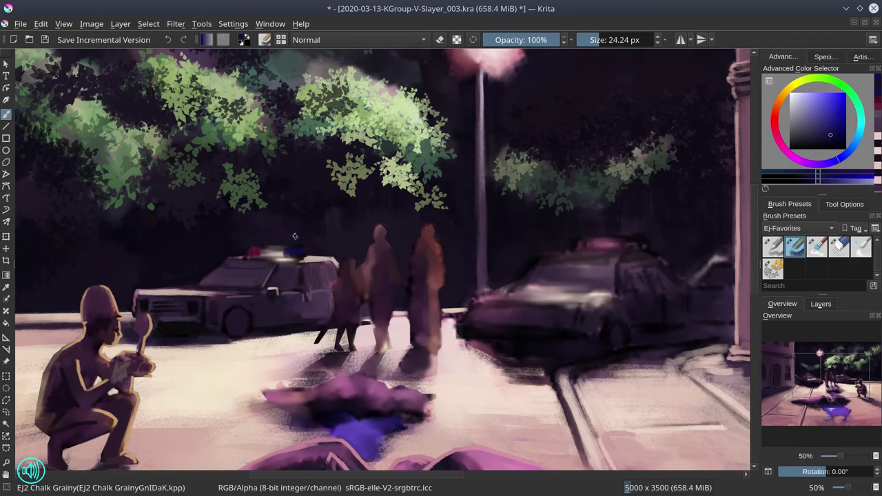
key("[")
key("[")
left_click(262, 260, "ctrl")
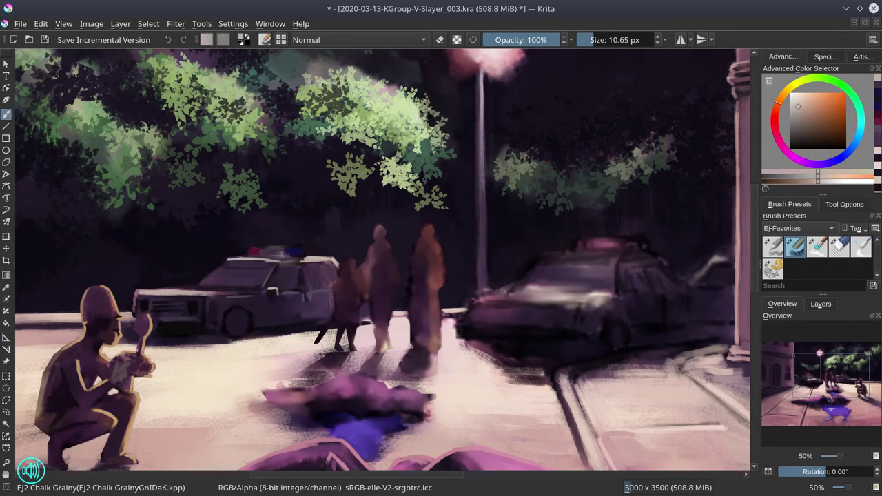
left_click(320, 221, "ctrl")
key("]")
key("]")
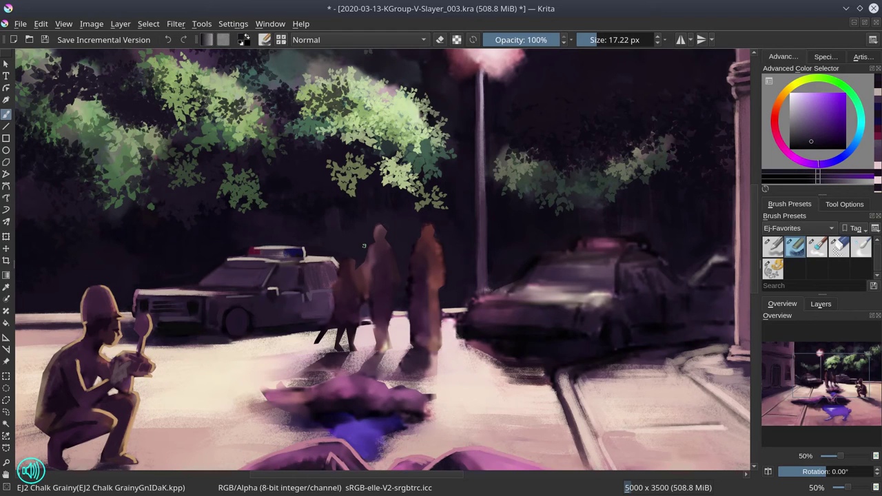
left_click(45, 39)
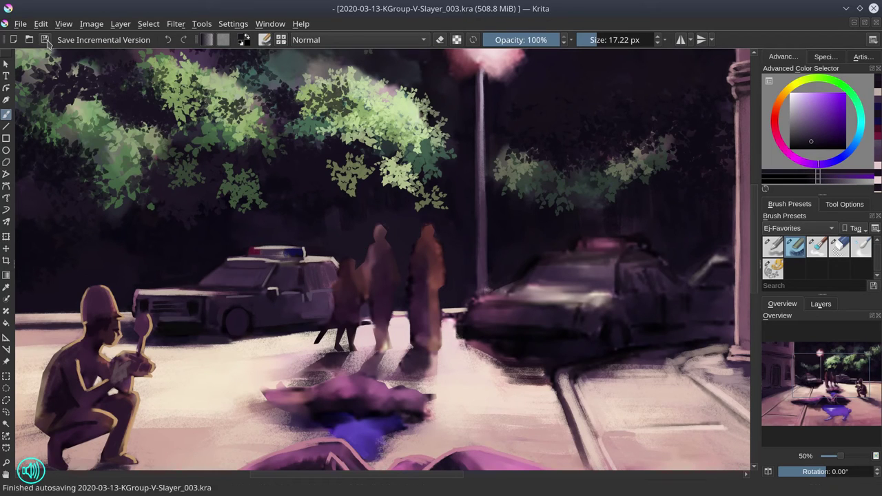
Step: Sample a purple with a 16 px brush and save the painting
scroll(324, 315, "down", 3)
key("]")
left_click(324, 314, "ctrl")
key("[")
key("[")
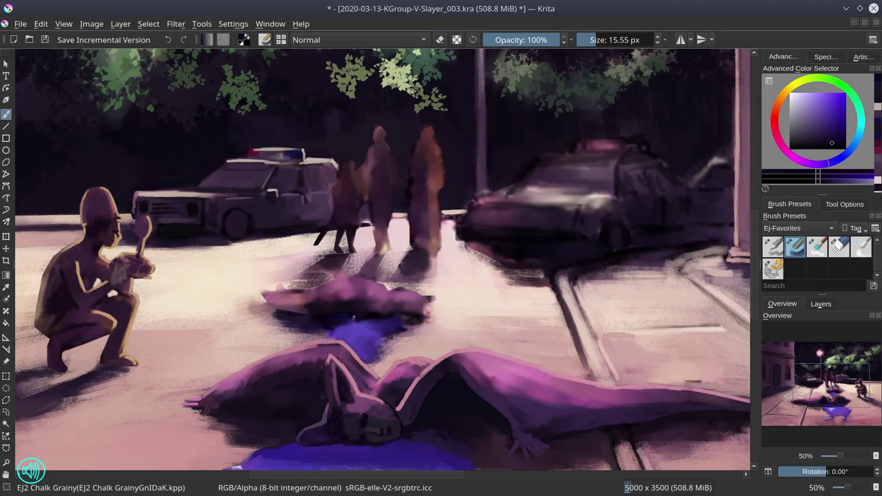
left_click(334, 314, "ctrl")
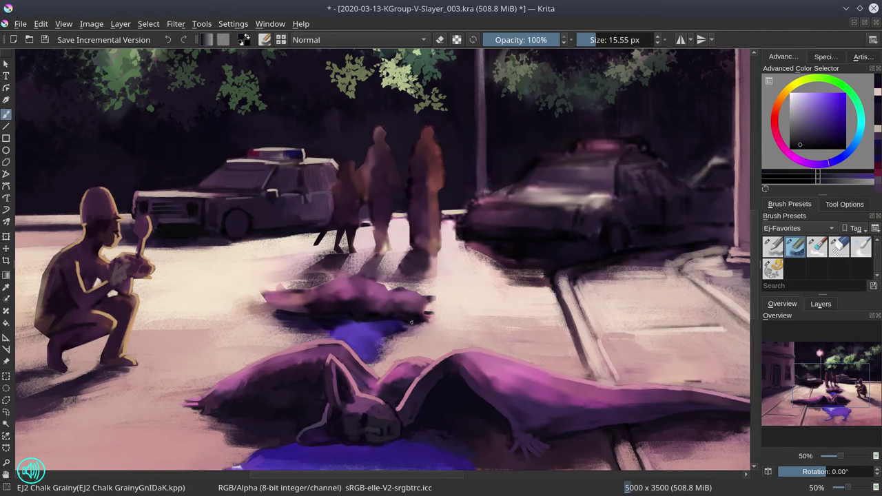
left_click(820, 304)
key("ctrl+s")
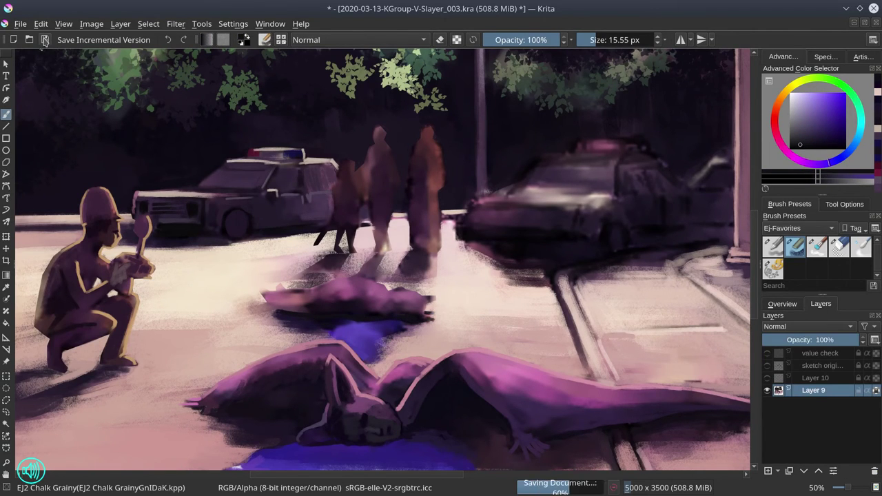
left_click(789, 304)
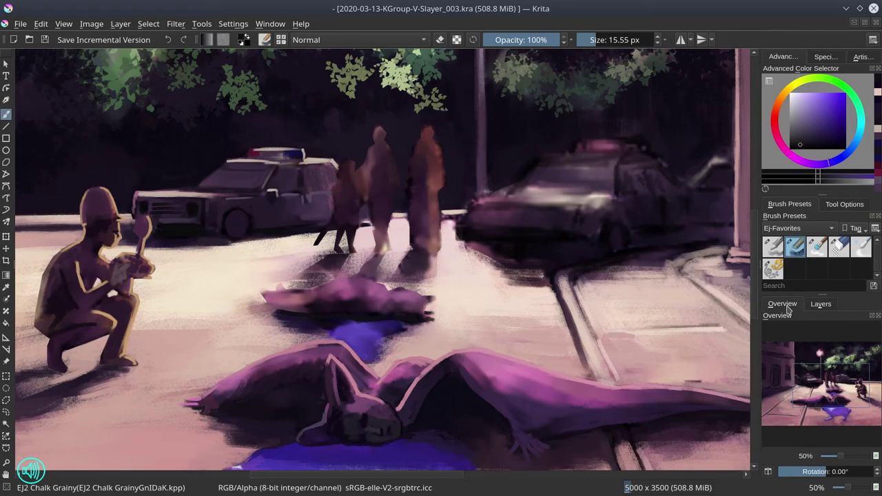
Step: Rotate and zoom onto the fallen bat, add a fine dark stroke, and briefly show the original sketch
left_click_drag(386, 207, 429, 177)
key("1")
key("[")
key("[")
key("[")
key("[")
key("[")
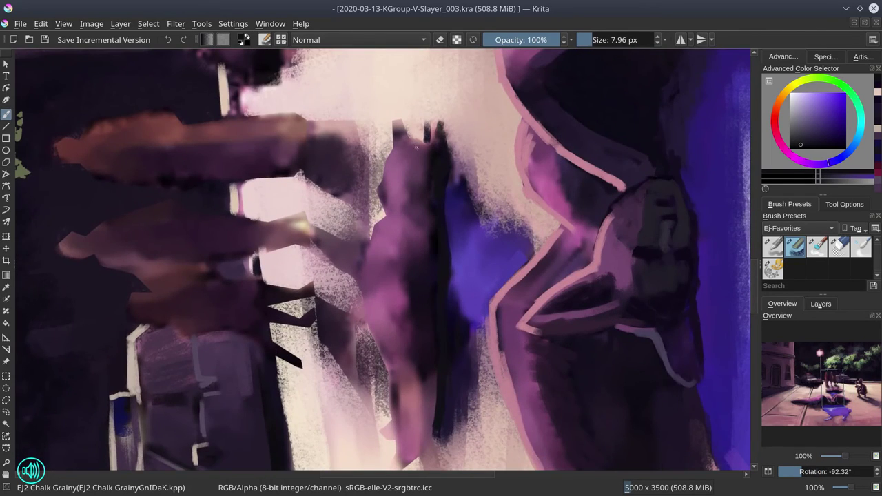
left_click_drag(410, 145, 397, 167)
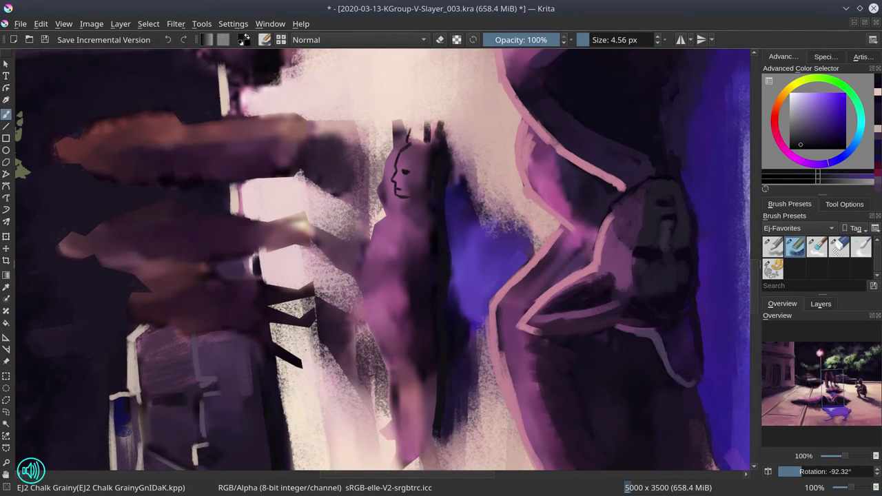
left_click(820, 304)
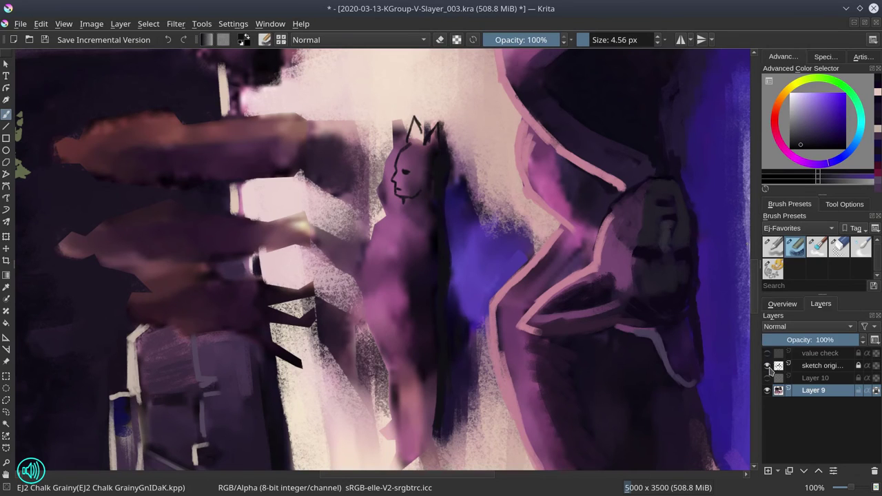
left_click(768, 365)
left_click(767, 365)
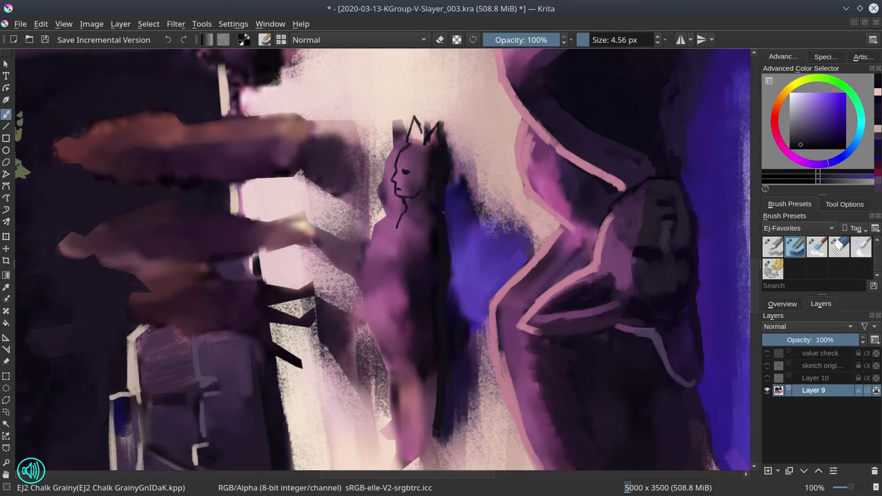
Step: Draw the fallen bat's outline from shoulder down and paint a light stroke along its back
mouse_move(431, 215)
left_mouse_down()
mouse_move(347, 269)
mouse_move(387, 373)
mouse_move(391, 414)
mouse_move(383, 228)
mouse_move(404, 443)
mouse_move(404, 417)
left_mouse_up()
scroll(386, 260, "down", 2)
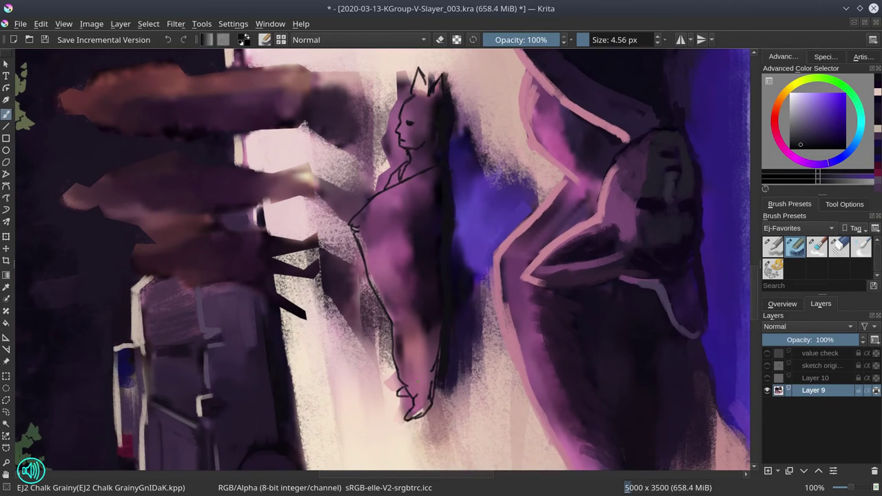
key("5")
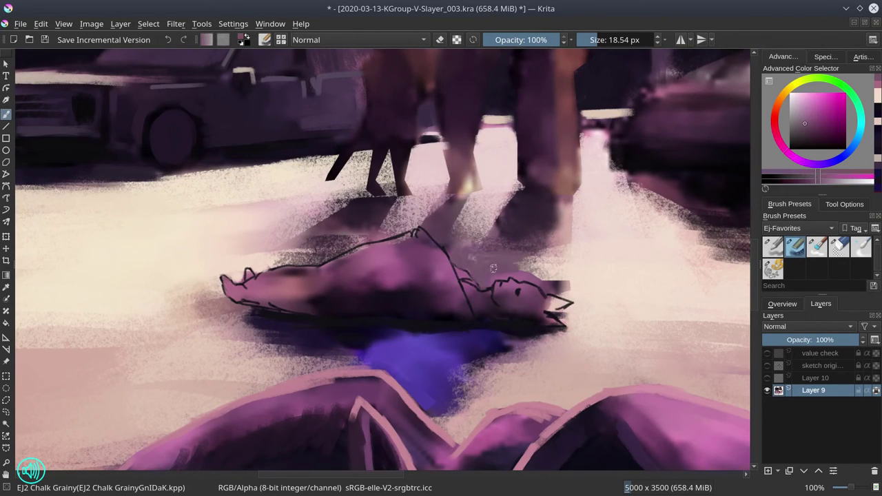
mouse_move(455, 270)
left_mouse_down()
mouse_move(557, 275)
mouse_move(544, 281)
mouse_move(564, 287)
mouse_move(554, 302)
mouse_move(565, 322)
left_mouse_up()
left_click(594, 371, "ctrl")
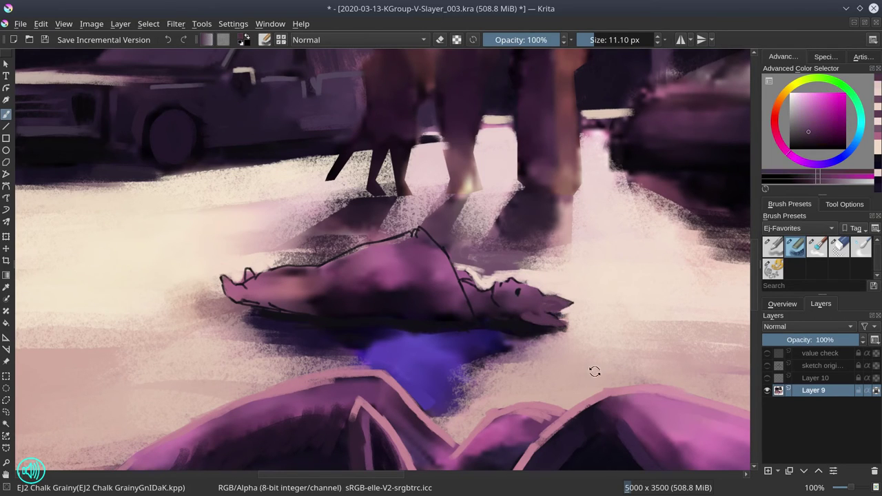
Step: Dab light pink and peach highlights near the bat's head
key("4")
key("4")
key("4")
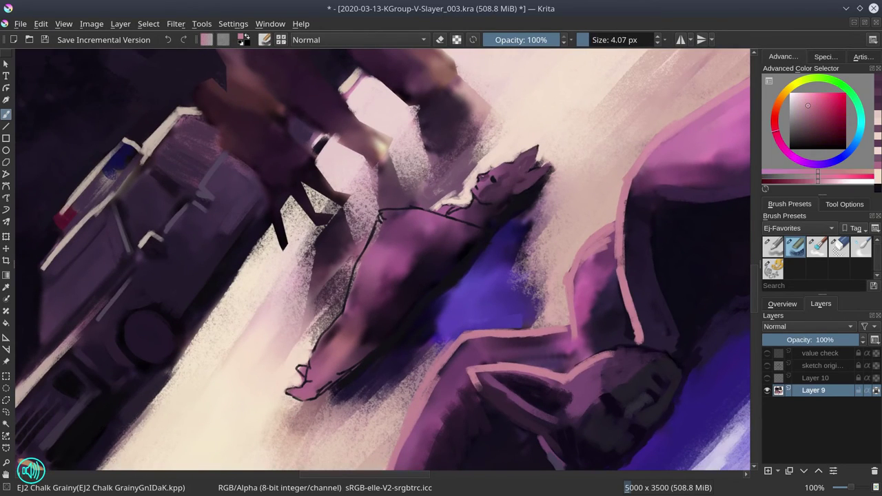
left_click(496, 169)
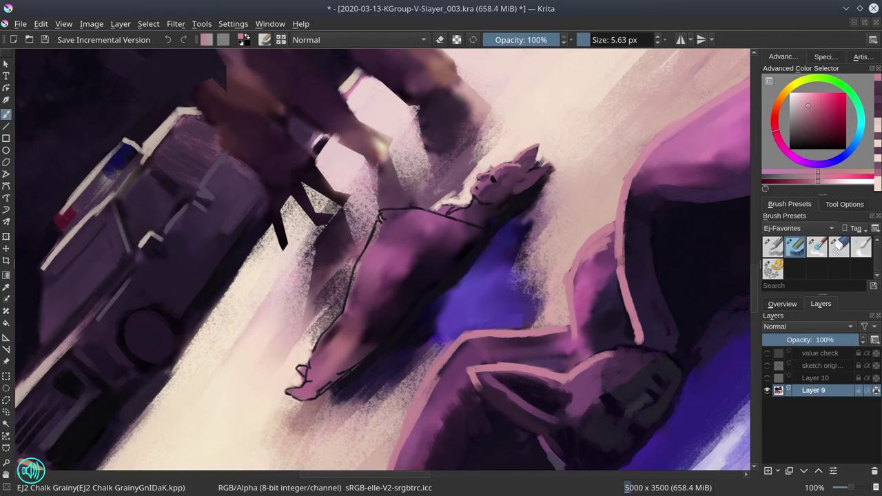
left_click(482, 209, "ctrl")
mouse_move(468, 209)
left_mouse_down()
mouse_move(482, 209)
mouse_move(462, 210)
left_mouse_up()
left_click(458, 211, "ctrl")
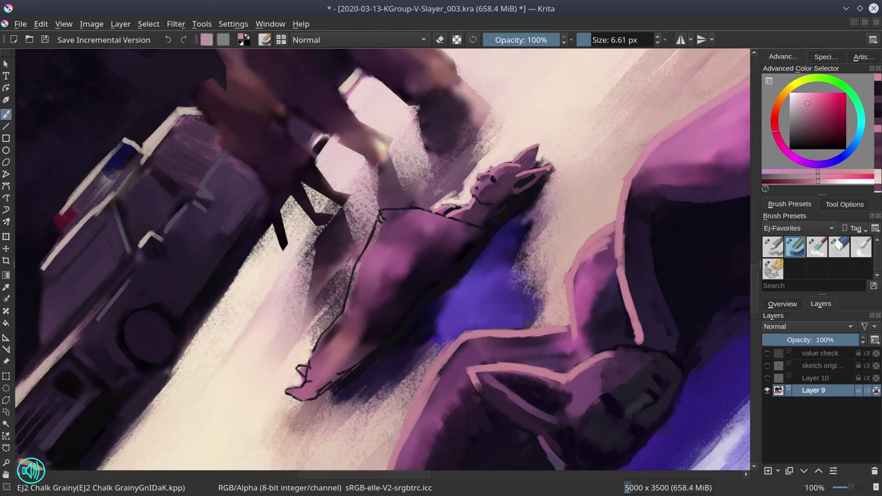
left_click(471, 198, "ctrl")
Step: Level the canvas, sample a pink at an 11 px brush, and save
key("5")
left_click(595, 383, "ctrl")
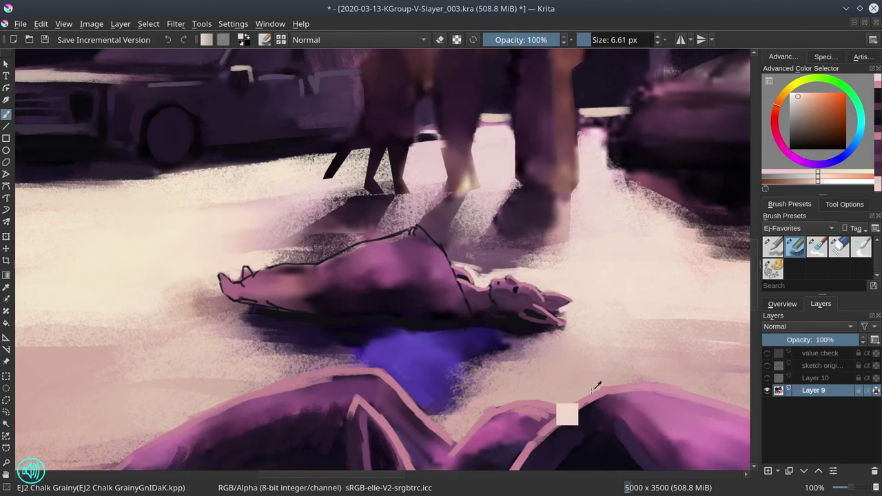
left_click_drag(434, 241, 444, 241)
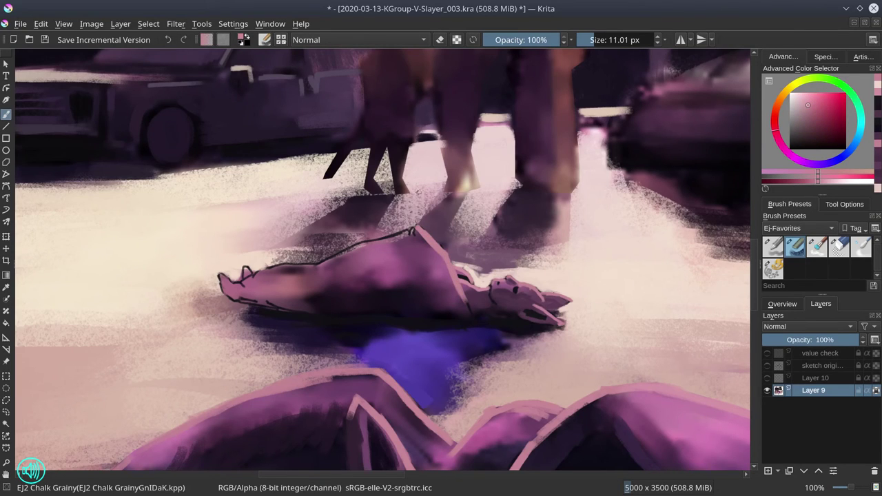
left_click(44, 40)
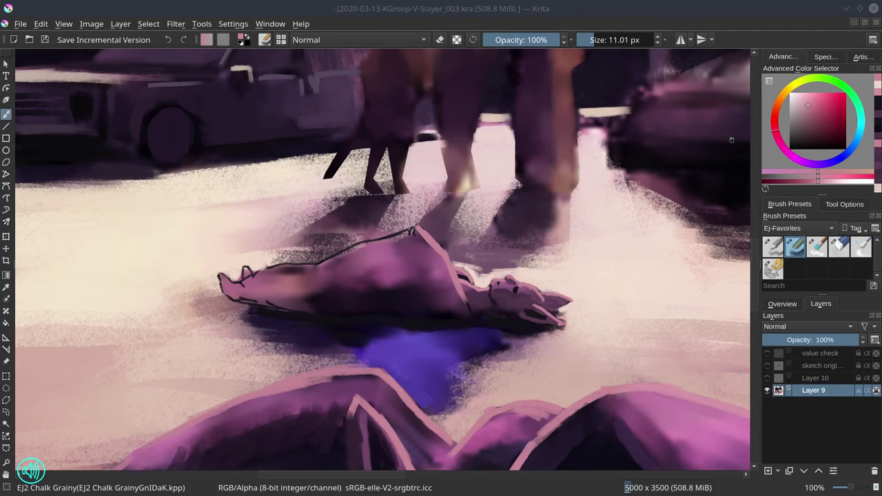
Step: Paint a pink edge along the bat's back and fill its body with mauve
mouse_move(317, 268)
left_mouse_down()
mouse_move(360, 243)
mouse_move(414, 229)
left_mouse_up()
key("bracketright")
key("bracketright")
left_click_drag(227, 279, 321, 265)
left_click(347, 301, "ctrl")
mouse_move(227, 290)
left_mouse_down()
mouse_move(318, 289)
mouse_move(400, 275)
left_mouse_up()
left_click(331, 275, "ctrl")
key("bracketleft")
left_click_drag(289, 275, 427, 241)
Step: Darken the bat's belly with dark purple and blue-violet strokes
left_click(390, 290, "ctrl")
left_click_drag(283, 303, 344, 296)
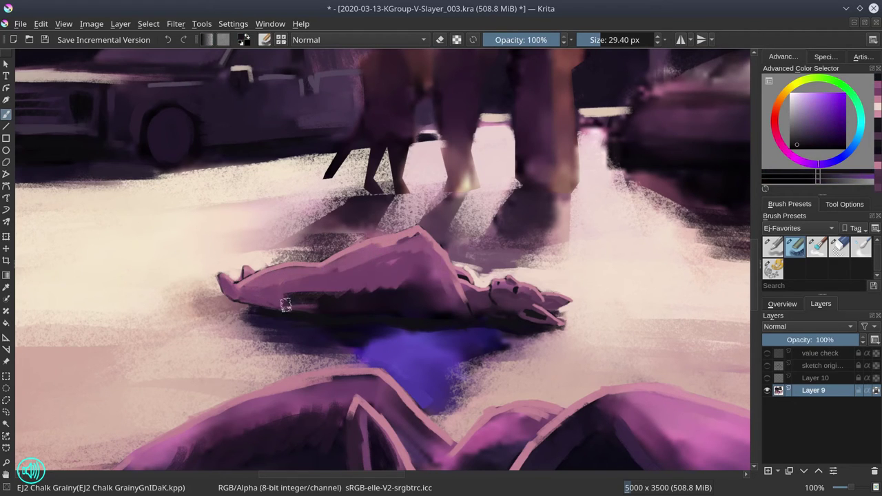
key("bracketright")
left_click(330, 296, "ctrl")
mouse_move(282, 297)
left_mouse_down()
mouse_move(352, 293)
mouse_move(393, 308)
mouse_move(350, 309)
mouse_move(462, 314)
left_mouse_up()
left_click(441, 289, "ctrl")
left_click_drag(420, 272, 290, 296)
key("bracketleft")
left_click(386, 316, "ctrl")
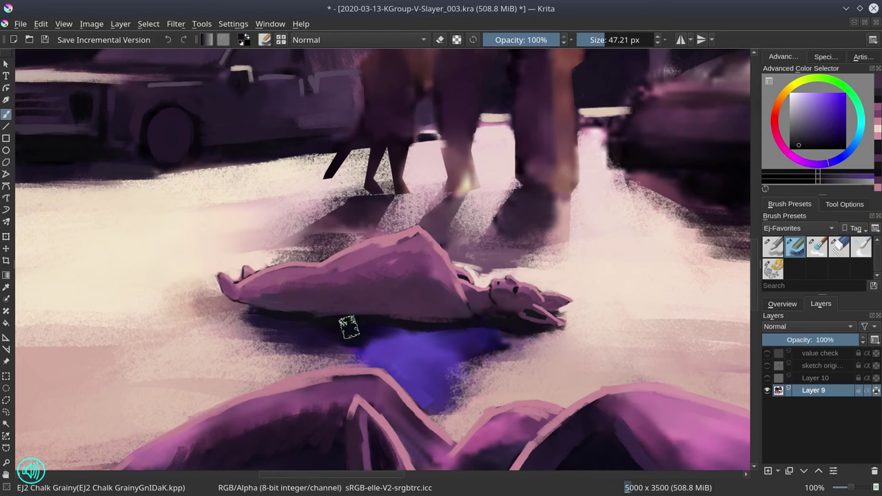
mouse_move(358, 331)
left_mouse_down()
mouse_move(436, 323)
mouse_move(420, 325)
left_mouse_up()
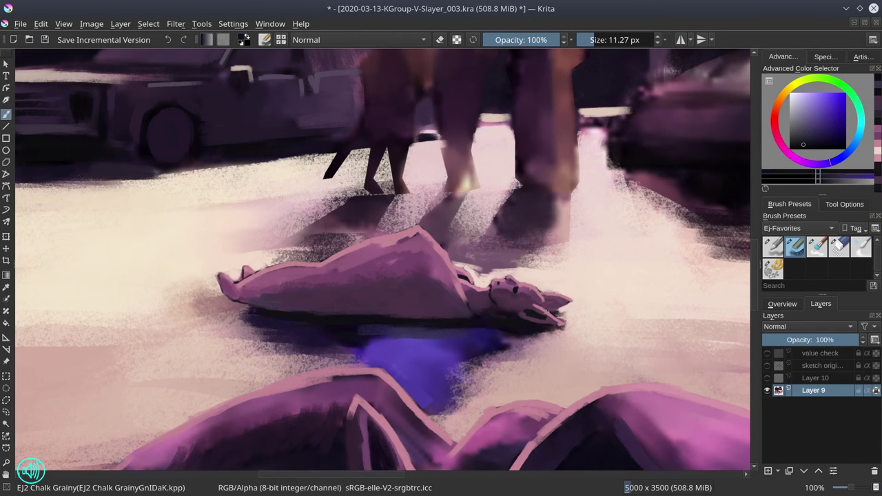
Step: Cover the purple puddle's right edge with light peach road-coloured strokes using a 42 px brush
left_click(441, 344, "ctrl")
left_click(510, 344, "ctrl")
mouse_move(510, 344)
left_mouse_down()
mouse_move(525, 338)
mouse_move(389, 361)
left_mouse_up()
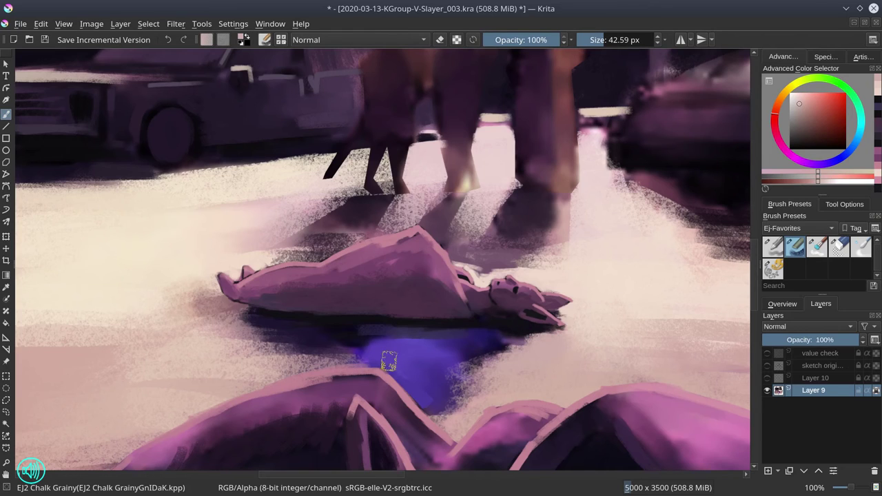
left_click(782, 303)
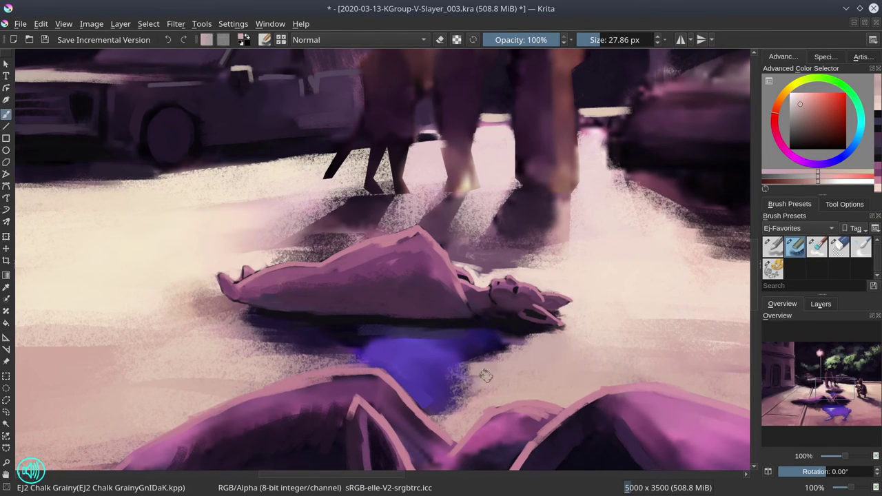
left_click_drag(491, 366, 433, 429)
left_click(324, 365, "ctrl")
left_click_drag(323, 365, 303, 367, "shift")
left_click(322, 365, "ctrl")
left_click(482, 357, "ctrl")
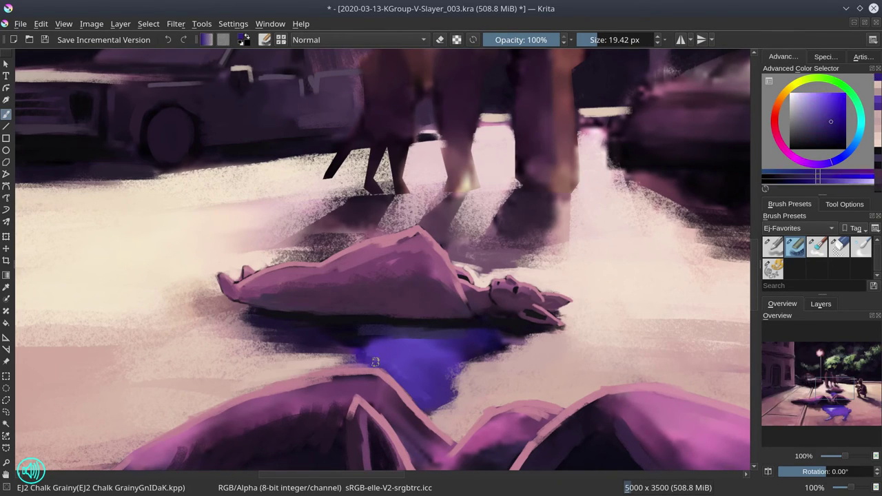
left_click(493, 357, "ctrl")
left_click(475, 358, "ctrl")
left_click_drag(448, 344, 427, 342, "shift")
Step: Paint dark purple strokes on the far bat and save
scroll(428, 342, "down", 10)
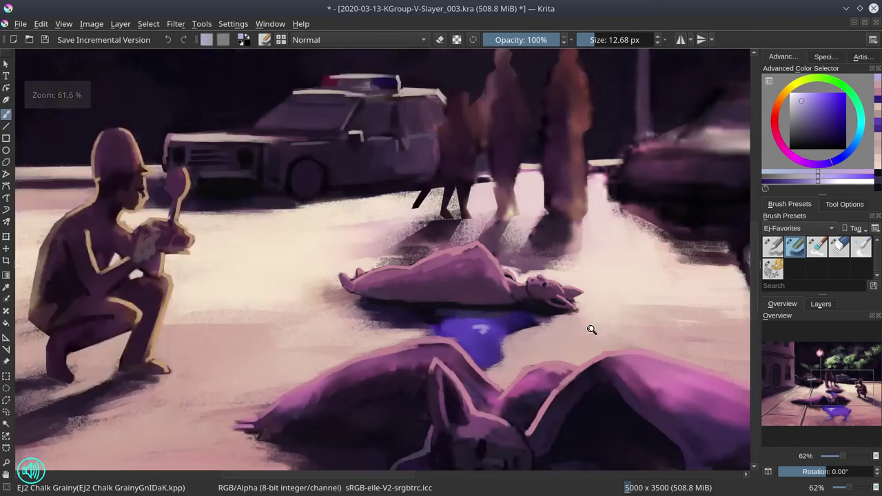
scroll(560, 320, "up", 7)
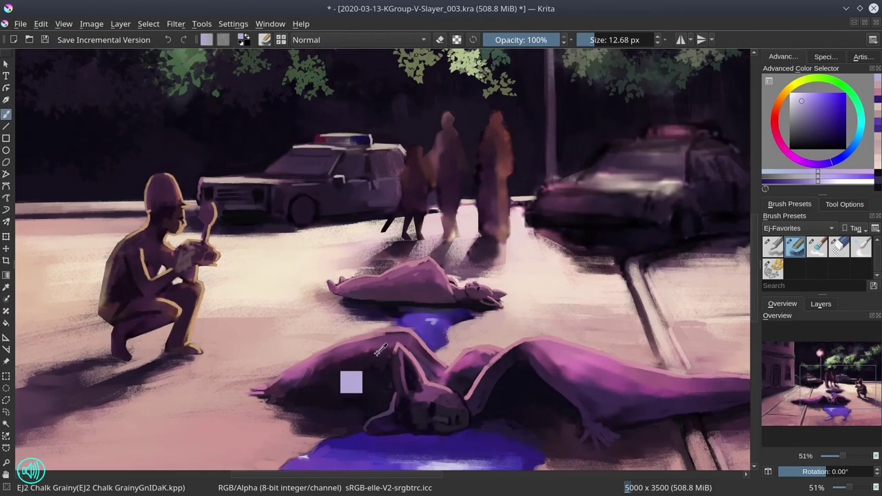
left_click(386, 282, "ctrl")
mouse_move(386, 283)
left_mouse_down("shift")
mouse_move(419, 278)
mouse_move(438, 297)
mouse_move(486, 297)
left_mouse_up("shift")
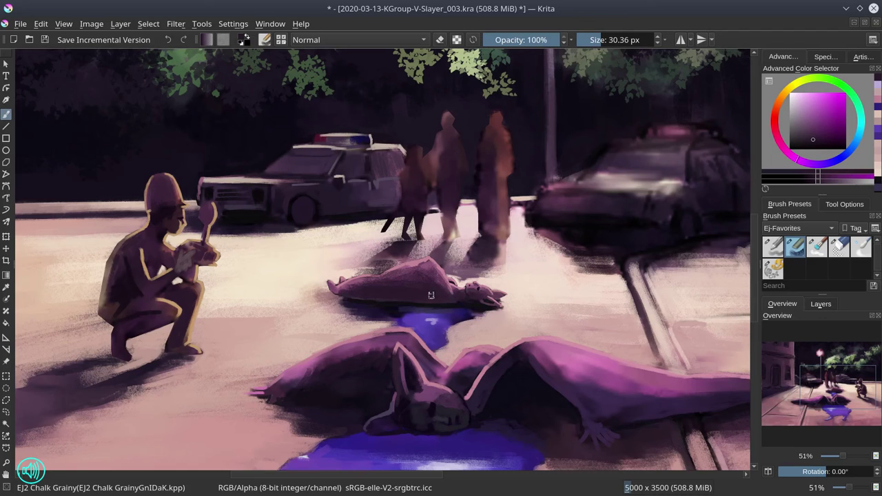
key("ctrl+s")
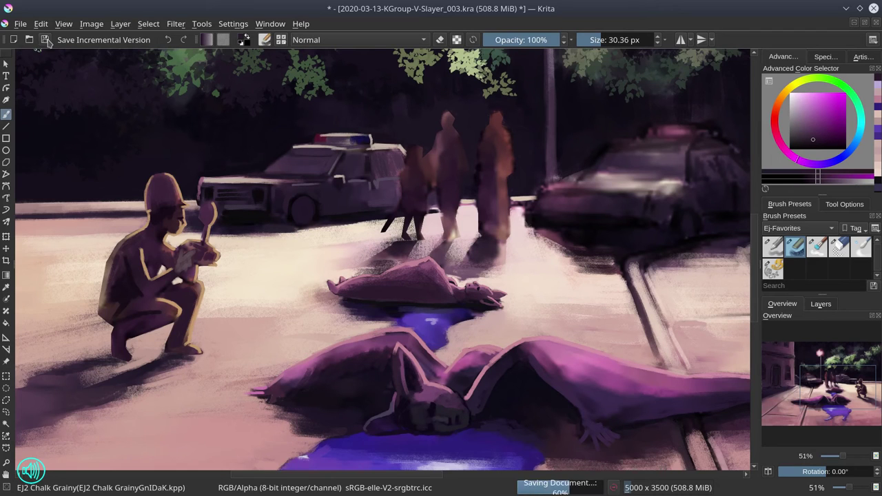
Step: Lasso the far bat and puddle, copy merged, paste, nudge it with Transform, and save
left_click(5, 399)
mouse_move(306, 276)
left_mouse_down()
mouse_move(413, 260)
mouse_move(345, 325)
left_mouse_up()
scroll(330, 193, "down", 3)
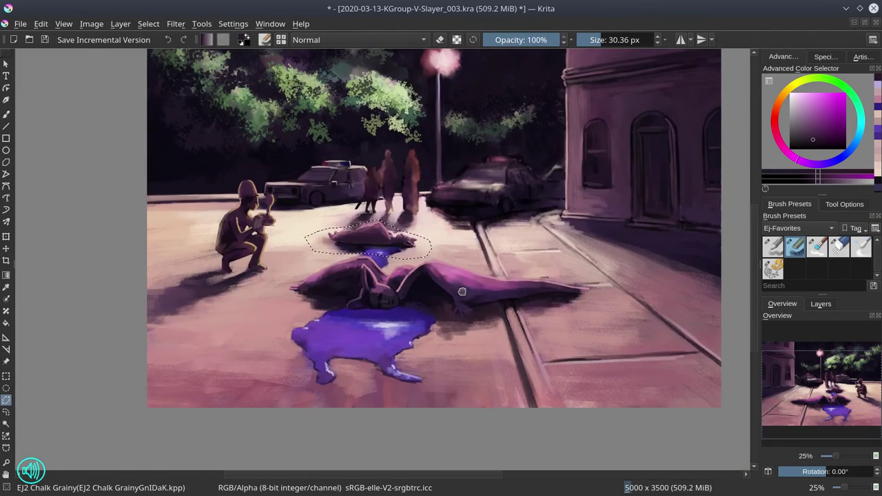
left_click(41, 23)
left_click(66, 126)
left_click(41, 23)
left_click(62, 140)
left_click(5, 238)
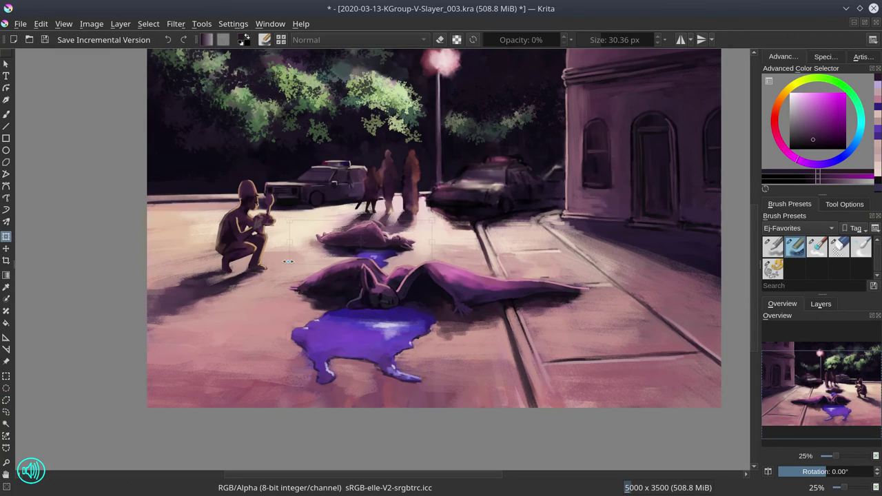
left_click_drag(400, 277, 409, 281)
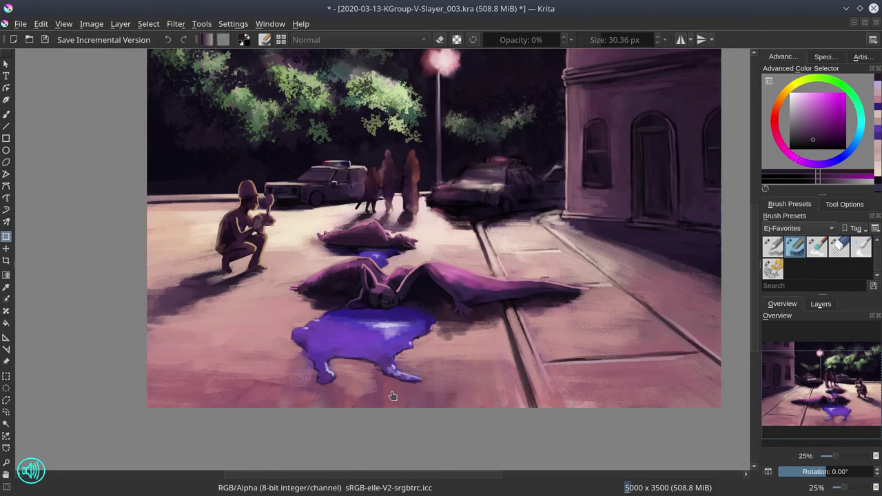
left_click(45, 39)
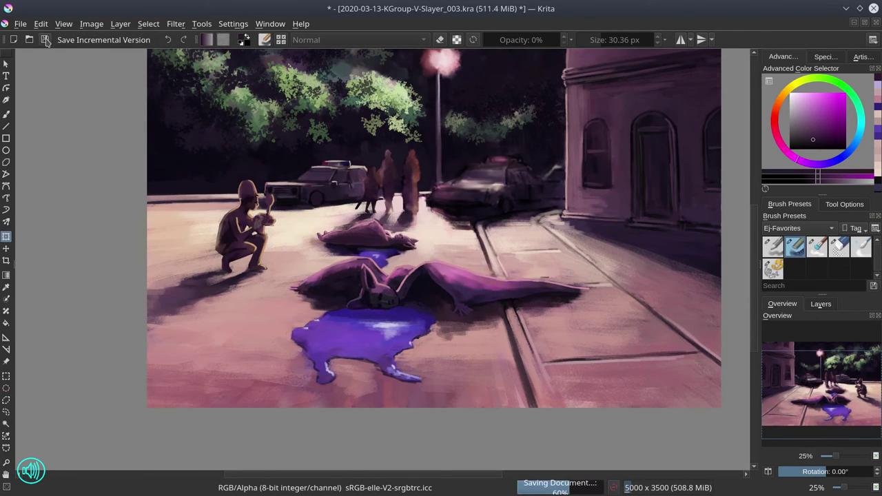
Step: Briefly check values in grayscale, then merge pasted Layer 13 down into Layer 9
scroll(486, 280, "down", 4)
left_click(821, 303)
left_click(767, 353)
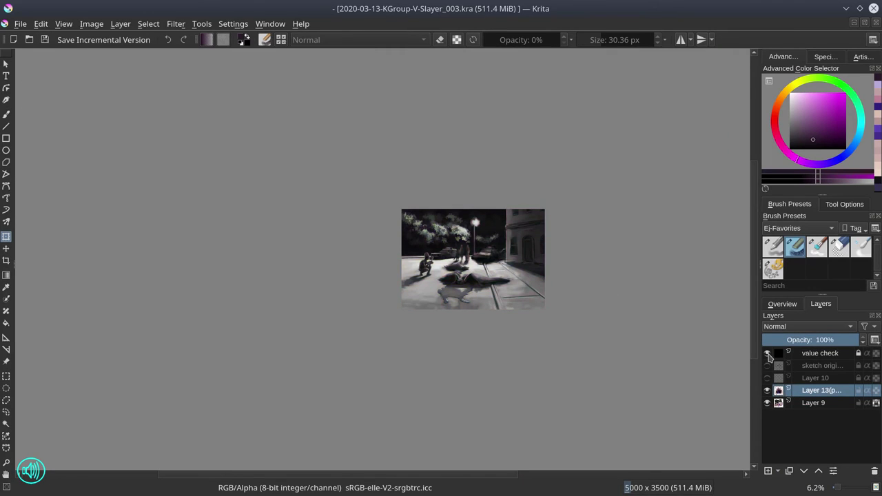
left_click(767, 354)
right_click(834, 390)
left_click(730, 365)
left_click(782, 303)
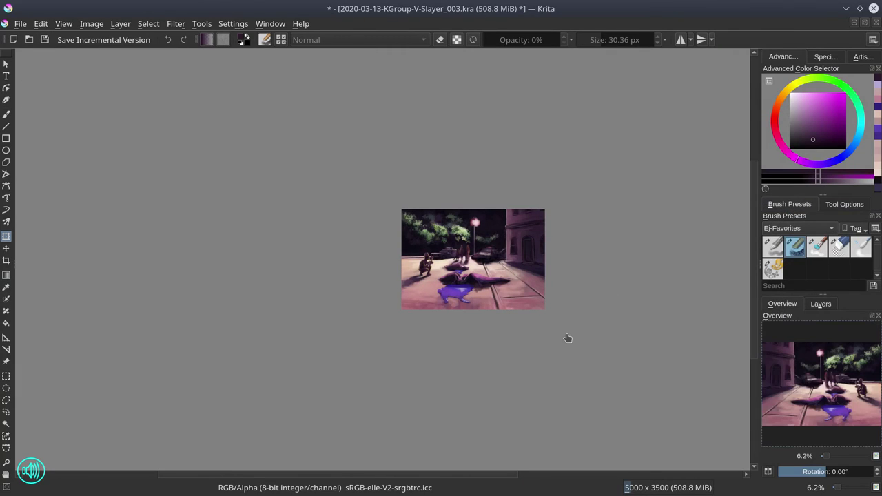
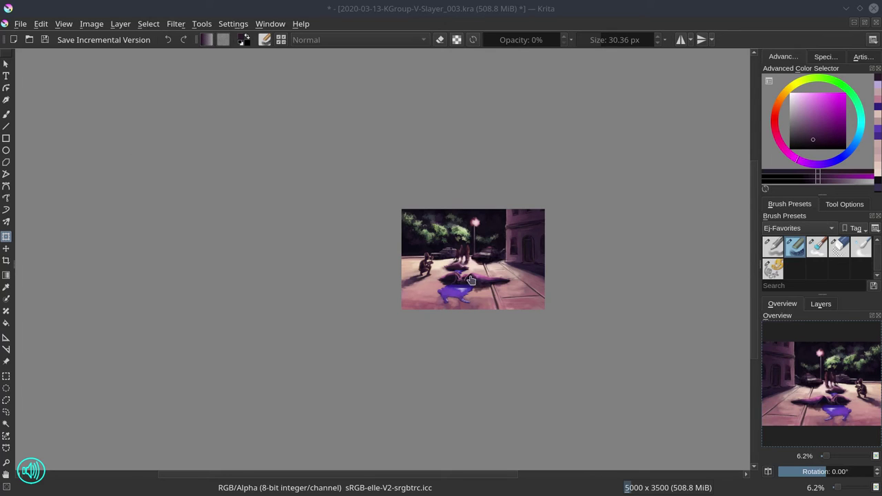
Step: Shade the right police car's hood, then add light pink strokes along its front and bumper
key("ctrl+s")
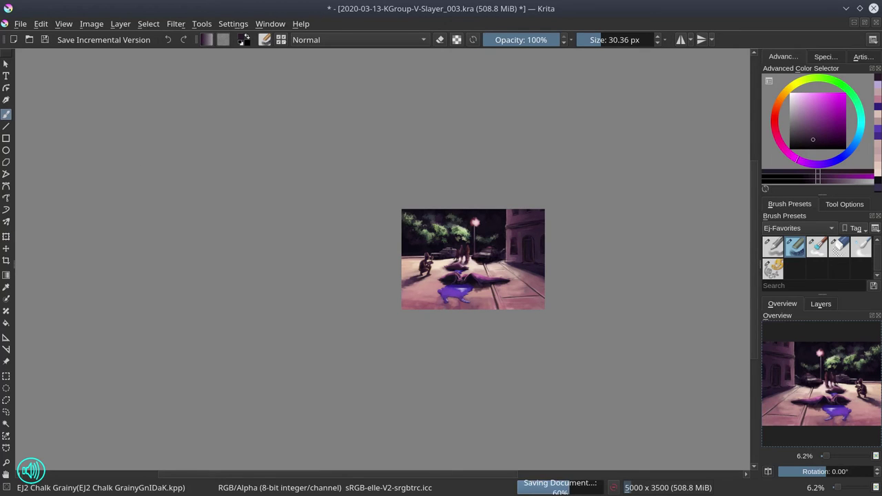
scroll(503, 171, "up", 5)
left_click_drag(504, 172, 437, 287)
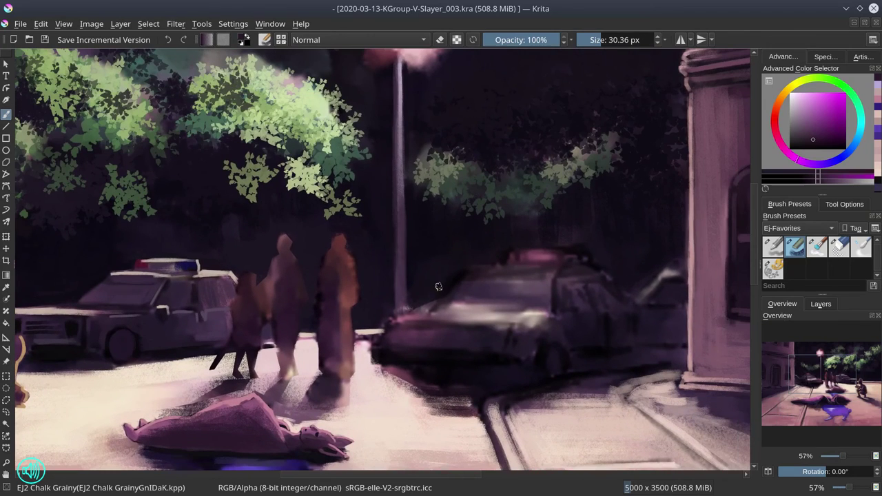
key("bracketleft")
left_click(401, 301, "ctrl")
left_click_drag(427, 355, 510, 356)
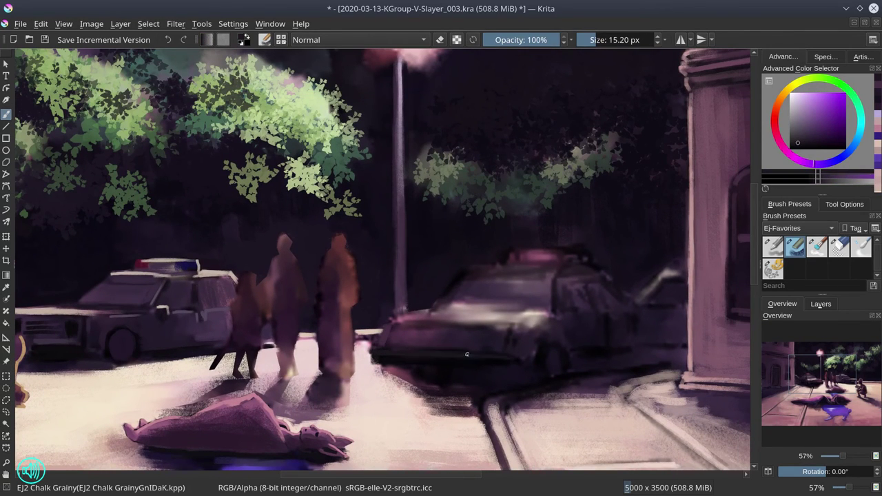
mouse_move(397, 327)
left_mouse_down()
mouse_move(515, 333)
mouse_move(398, 327)
left_mouse_up()
left_click(515, 332, "ctrl")
mouse_move(508, 341)
left_mouse_down()
mouse_move(475, 344)
mouse_move(414, 347)
left_mouse_up()
left_click(386, 346, "ctrl")
mouse_move(378, 370)
left_mouse_down()
mouse_move(409, 370)
mouse_move(425, 387)
mouse_move(482, 399)
left_mouse_up()
Step: Add dark purple strokes on the hood, a pale stroke at the building base, and darken the car's side
left_click(409, 370, "ctrl")
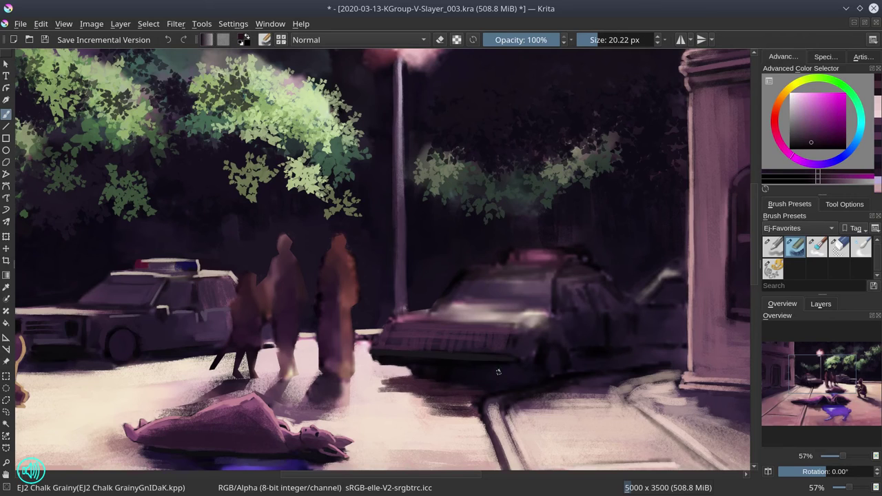
key("bracketright")
left_click(518, 369, "ctrl")
mouse_move(524, 318)
left_mouse_down()
mouse_move(534, 357)
mouse_move(550, 336)
left_mouse_up()
key("bracketleft")
key("bracketleft")
left_click(439, 361, "ctrl")
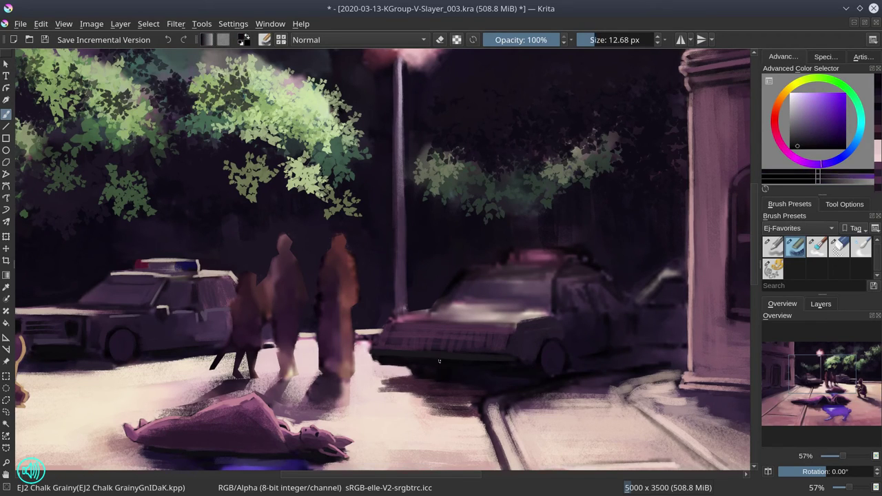
left_click(647, 357, "ctrl")
mouse_move(666, 355)
left_mouse_down()
mouse_move(687, 352)
mouse_move(668, 354)
left_mouse_up()
left_click(651, 356, "ctrl")
key("bracketleft")
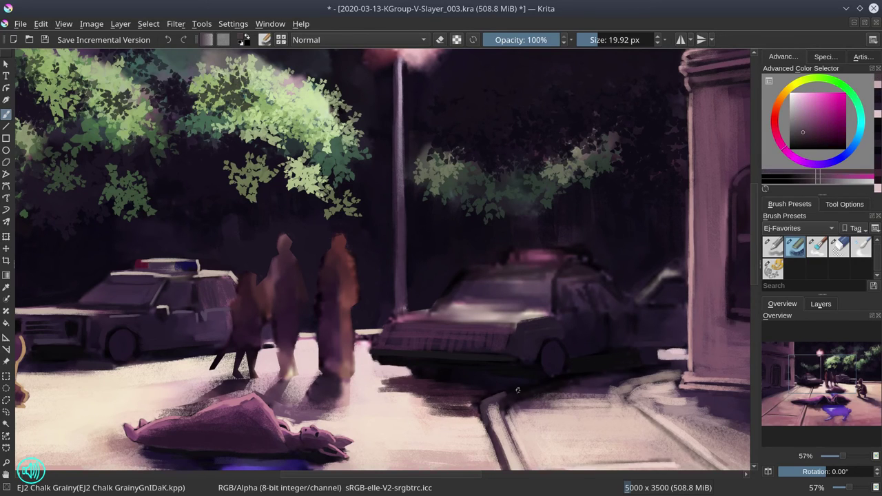
left_click(400, 402, "ctrl")
mouse_move(613, 360)
left_mouse_down()
mouse_move(596, 282)
mouse_move(584, 275)
mouse_move(627, 341)
left_mouse_up()
Step: Sample purple tones from the car roof and save the painting
left_click(649, 283, "ctrl")
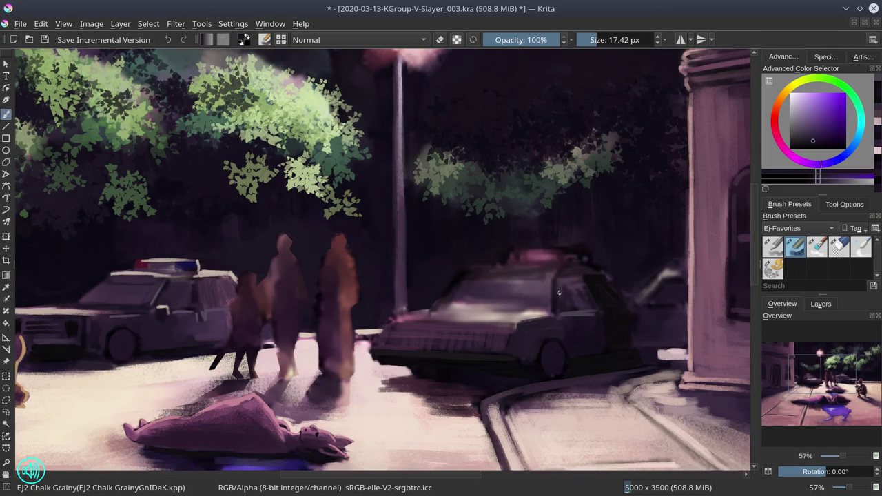
left_click(449, 303, "ctrl")
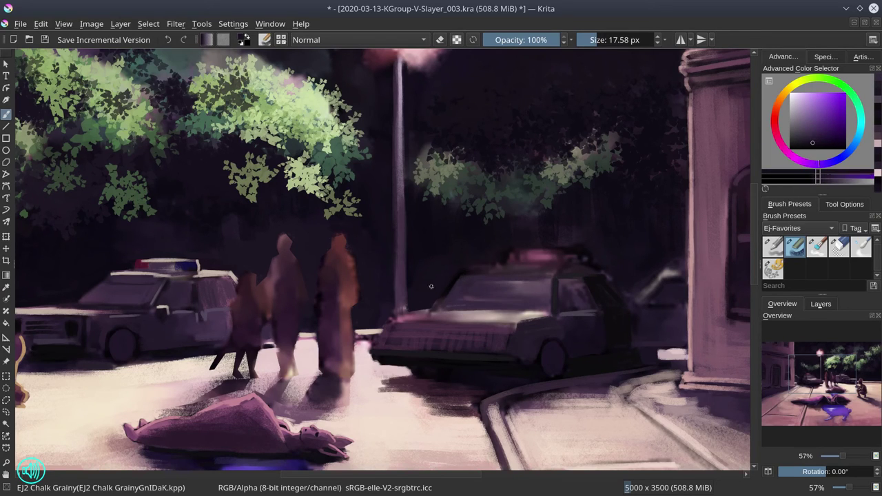
left_click(569, 281, "ctrl")
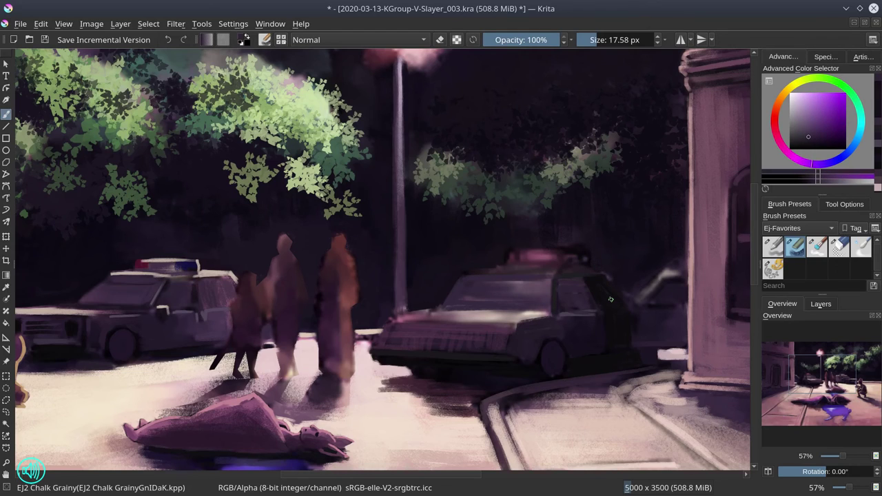
left_click(49, 44)
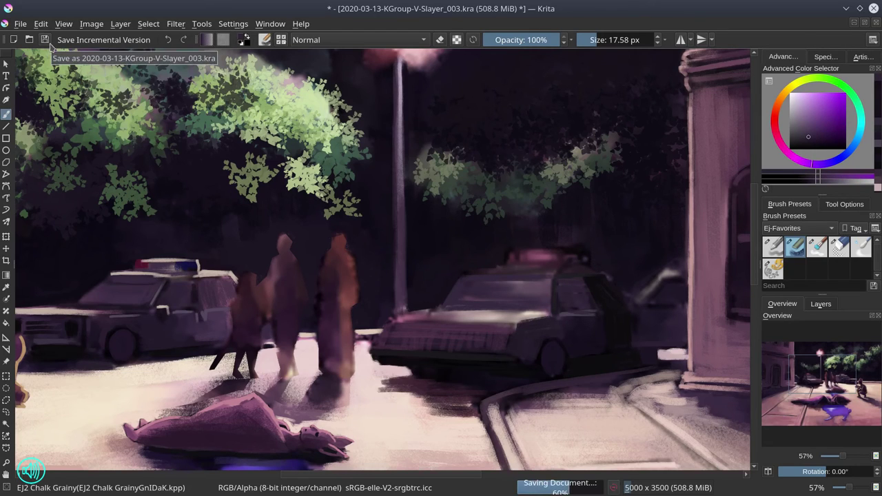
Step: Dab blue and red roof lights on the police car, plus a dark blue accent
key("bracketright")
left_click(187, 266, "ctrl")
left_click(518, 261)
left_click(143, 265, "ctrl")
left_click(567, 262)
left_click(460, 267, "ctrl")
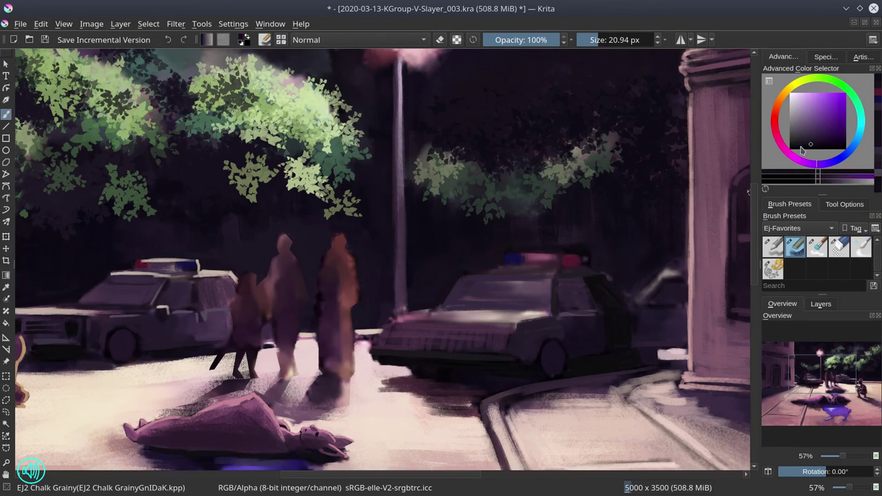
left_click(567, 242, "ctrl")
key("bracketleft")
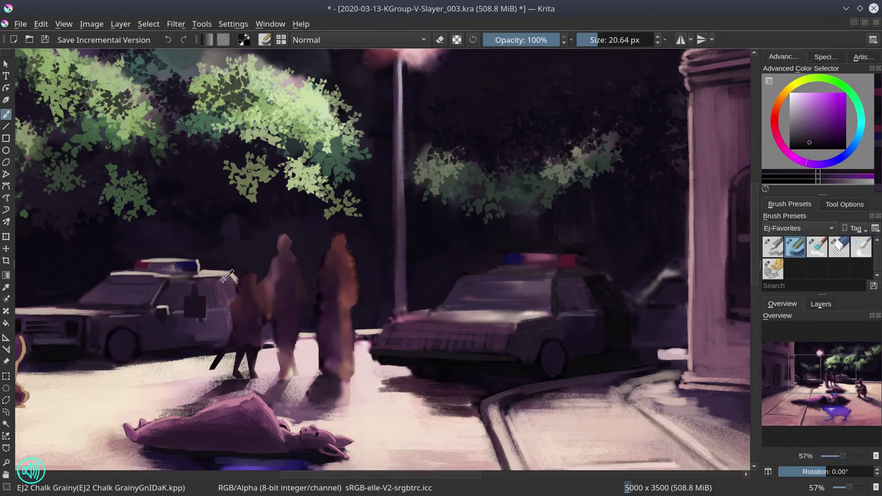
left_click(544, 288)
Step: Highlight the car's roof and hood edges in light peach, shade the hood edge, and light the front corner
left_click(496, 276, "ctrl")
key("bracketleft")
left_click_drag(463, 273, 570, 273)
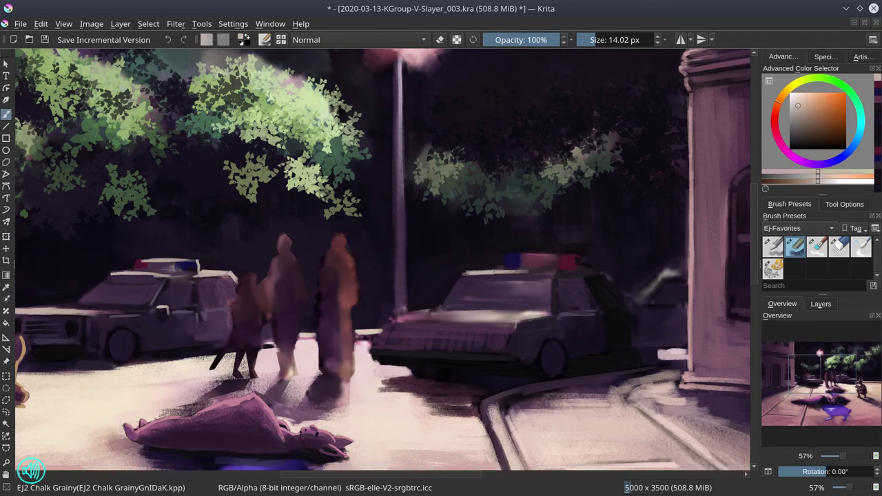
left_click_drag(491, 273, 558, 273)
left_click_drag(393, 319, 545, 314)
left_click(513, 298, "ctrl")
left_click(530, 347, "ctrl")
key("bracketleft")
left_click_drag(449, 311, 552, 311)
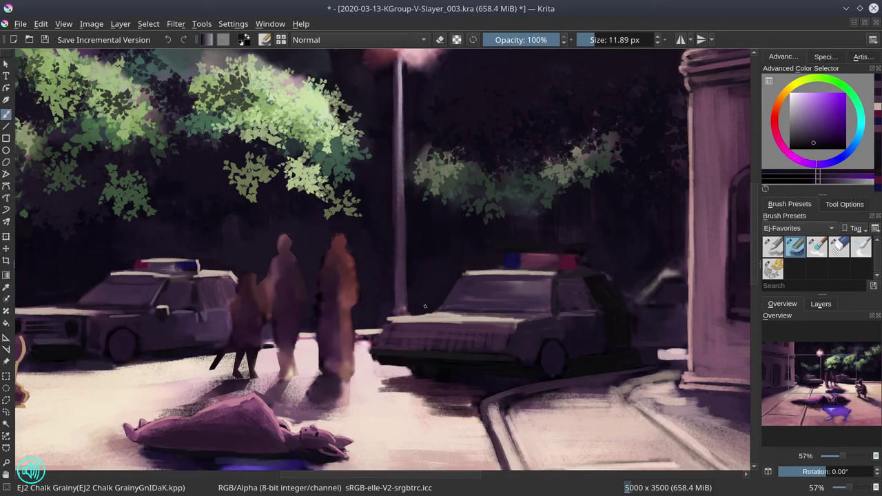
left_click(482, 274, "ctrl")
left_click(371, 345, "ctrl")
left_click_drag(383, 318, 379, 344)
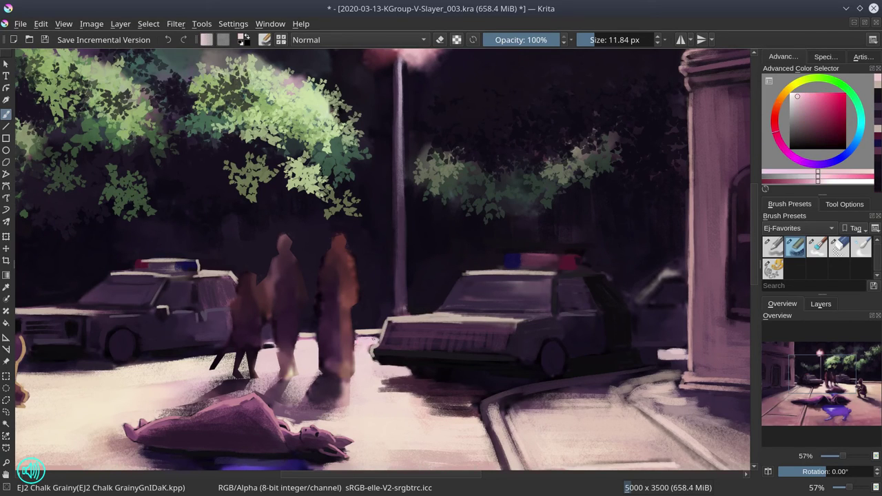
Step: Highlight the roof light bar in light orange and darken the car's open rear door
left_click(531, 273, "ctrl")
left_click_drag(518, 254, 577, 255)
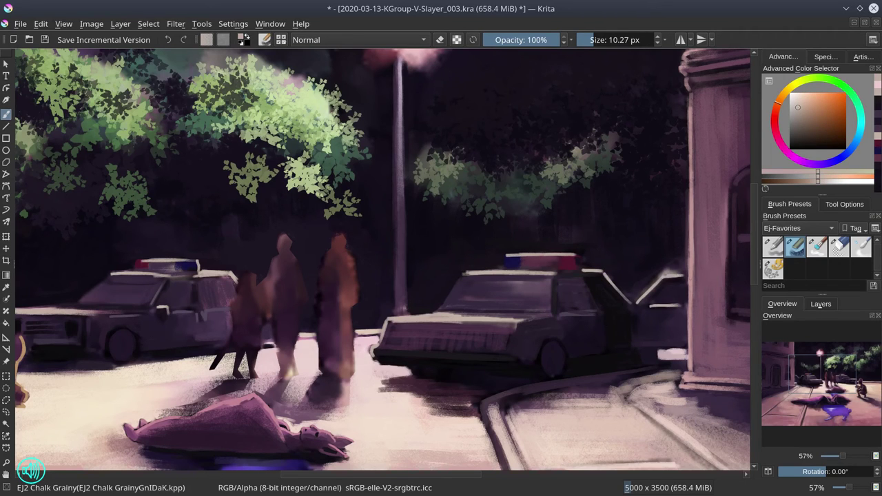
left_click(613, 274, "ctrl")
mouse_move(635, 299)
left_mouse_down()
mouse_move(664, 270)
mouse_move(664, 292)
left_mouse_up()
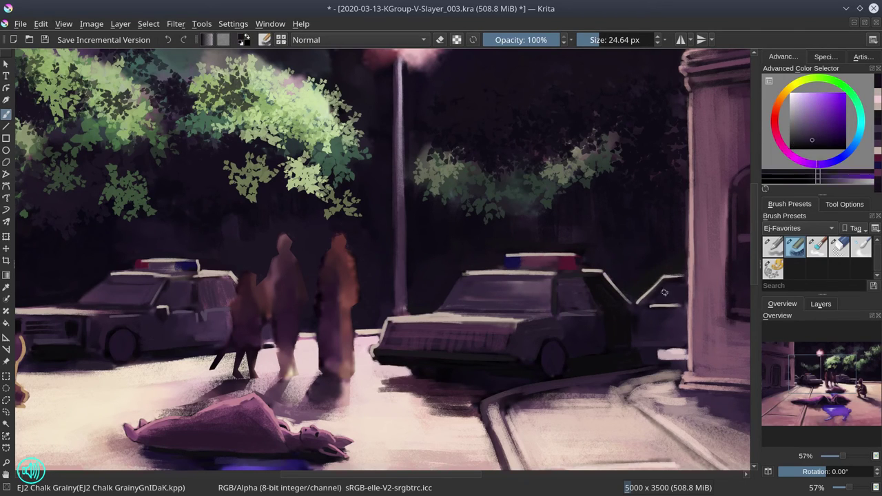
left_click(664, 292, "ctrl")
Step: Save the painting, pick a dark purple, and pan toward the building
scroll(598, 233, "down", 5)
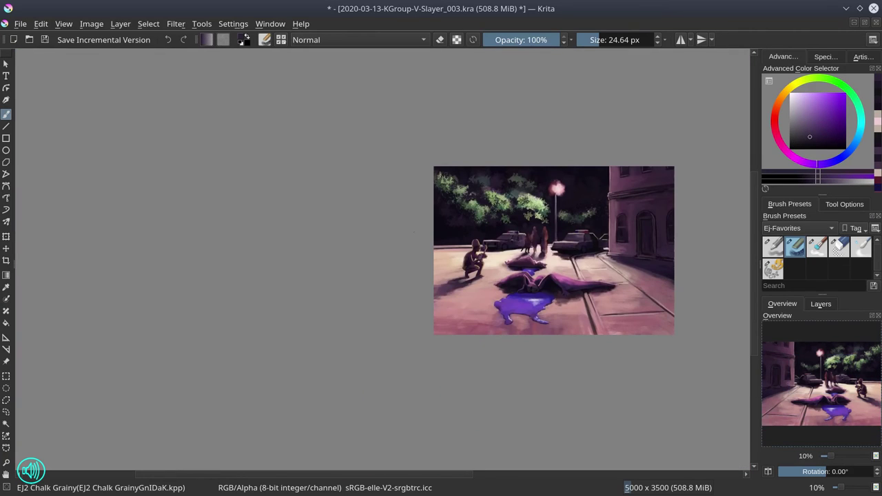
left_click(45, 39)
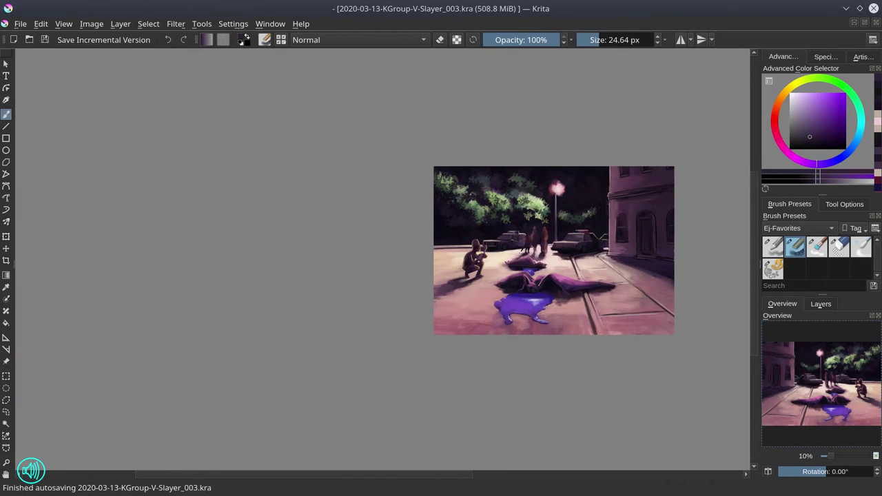
scroll(599, 238, "up", 5)
left_click(448, 278, "ctrl")
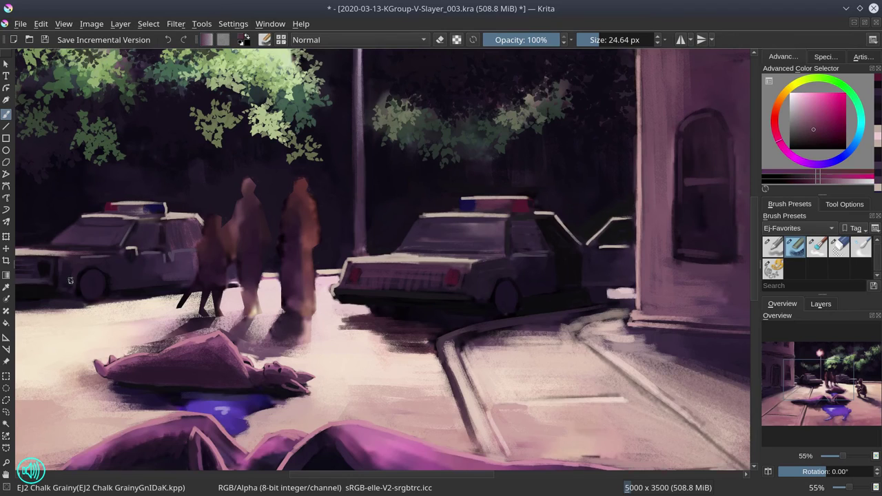
left_click_drag(465, 290, 317, 297)
key("bracketleft")
left_click(481, 233, "ctrl")
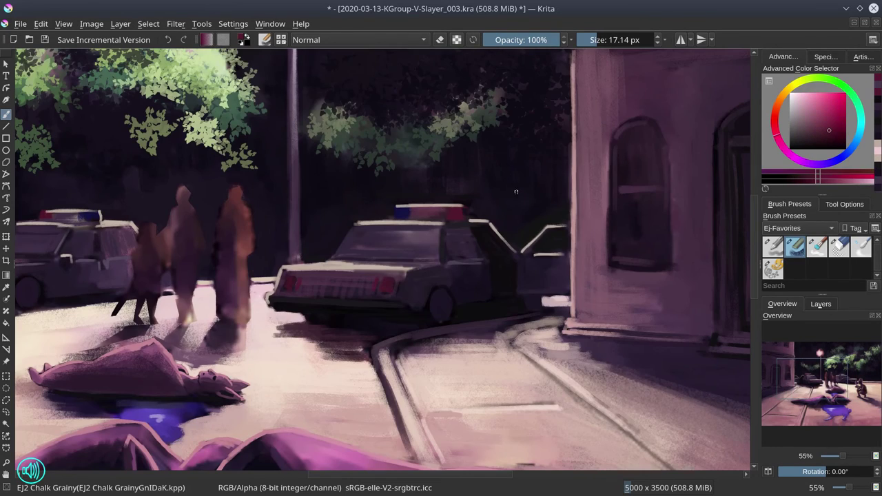
Step: Adjust the brush size, pick a new colour, and save again with Ctrl+S
scroll(496, 296, "down", 4)
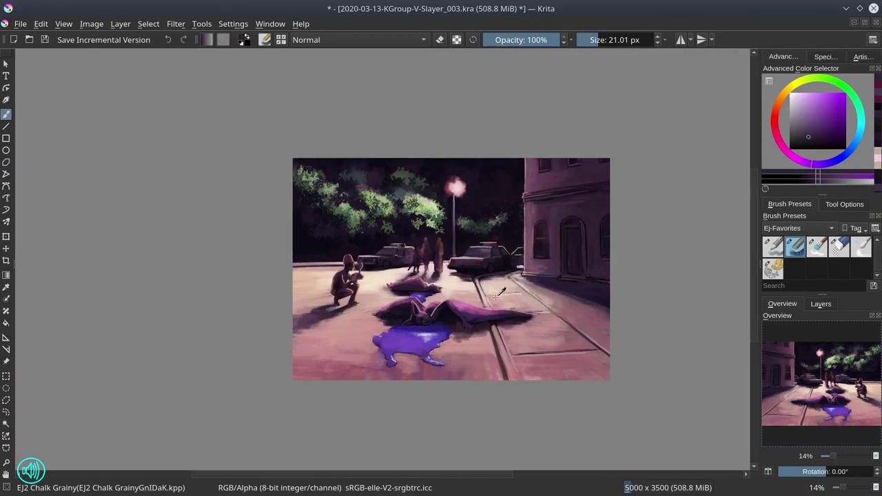
scroll(502, 191, "up", 6)
key("bracketleft")
key("bracketleft")
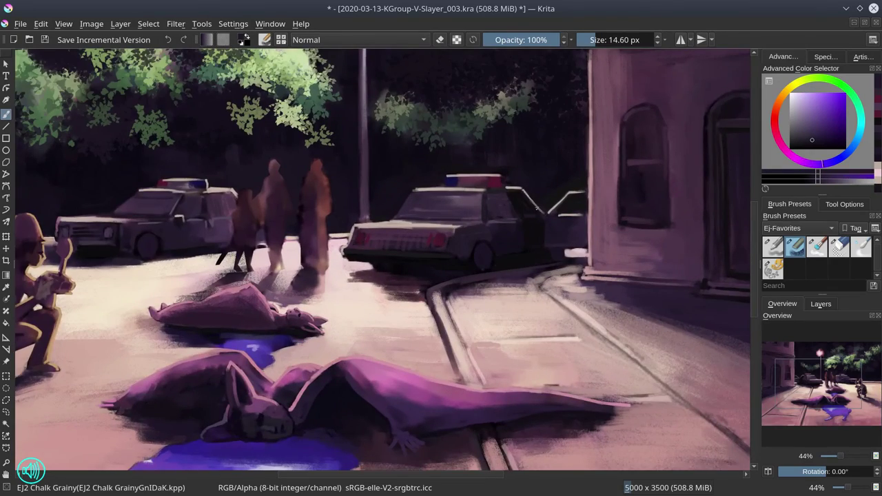
scroll(503, 191, "down", 5)
scroll(520, 109, "up", 5)
key("bracketright")
key("bracketright")
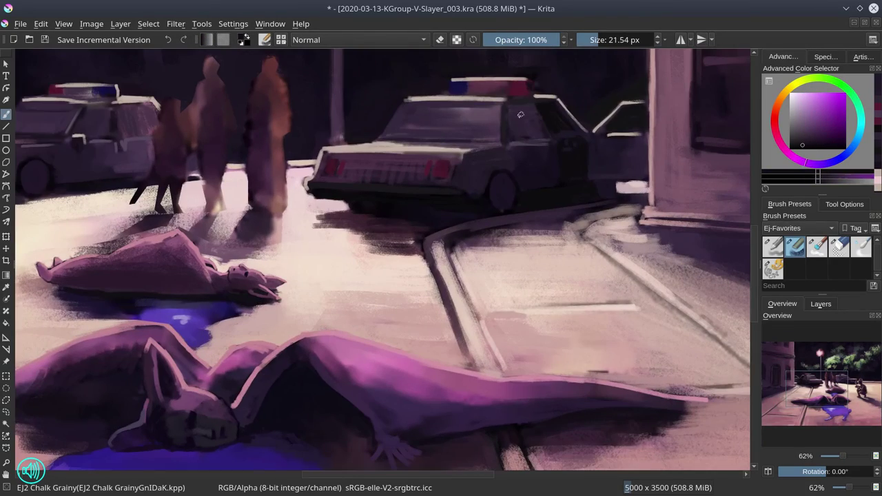
key("bracketleft")
key("bracketleft")
left_click(519, 144, "ctrl")
scroll(518, 143, "down", 5)
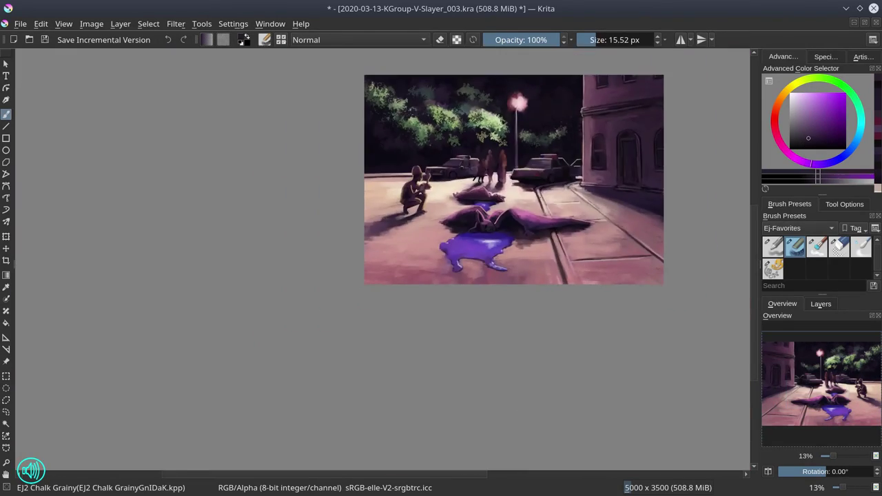
scroll(489, 116, "up", 2)
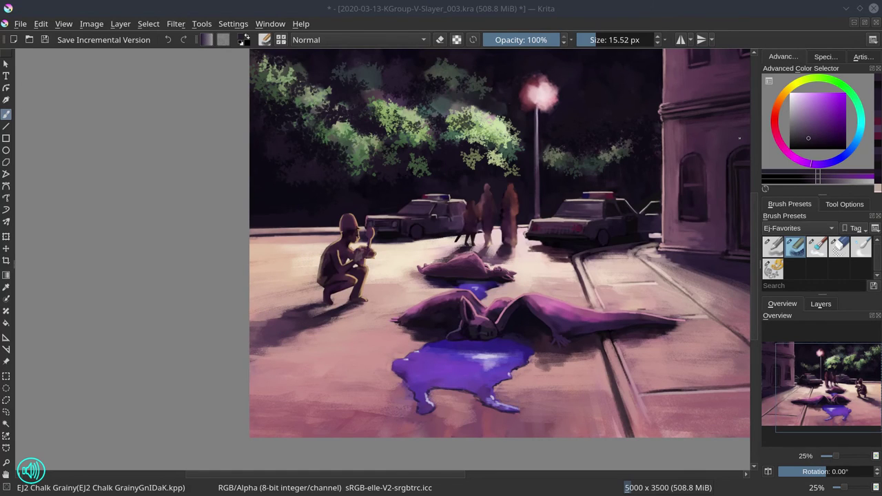
scroll(412, 197, "up", 3)
key("ctrl+s")
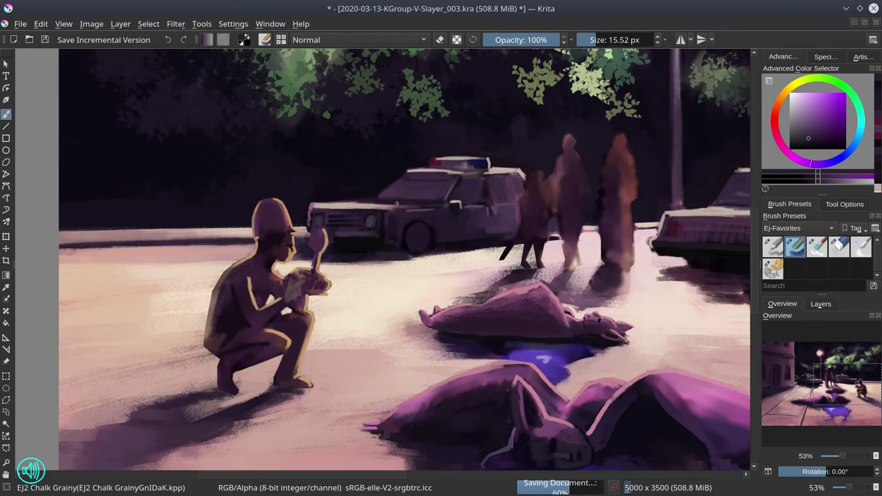
Step: Darken the police car's rear side window, zoom out, save, and mirror the canvas
left_click(396, 203, "ctrl")
key("bracketright")
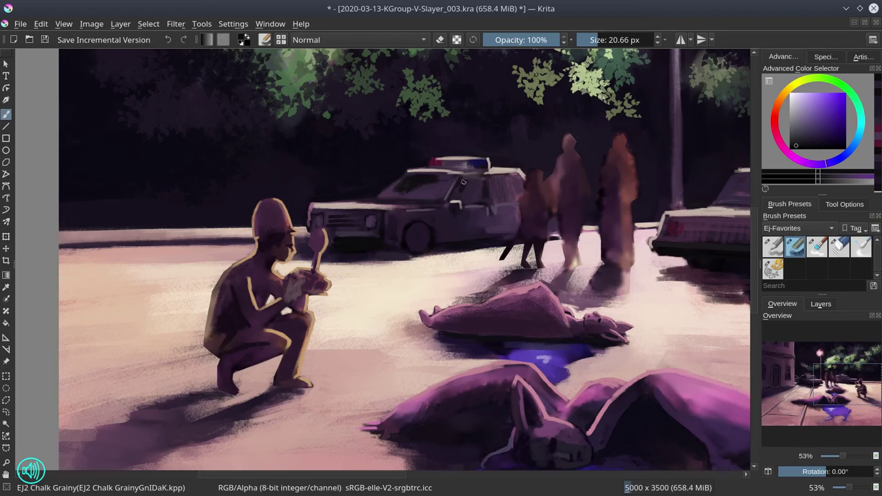
left_click_drag(489, 178, 509, 182)
left_click(565, 108, "ctrl")
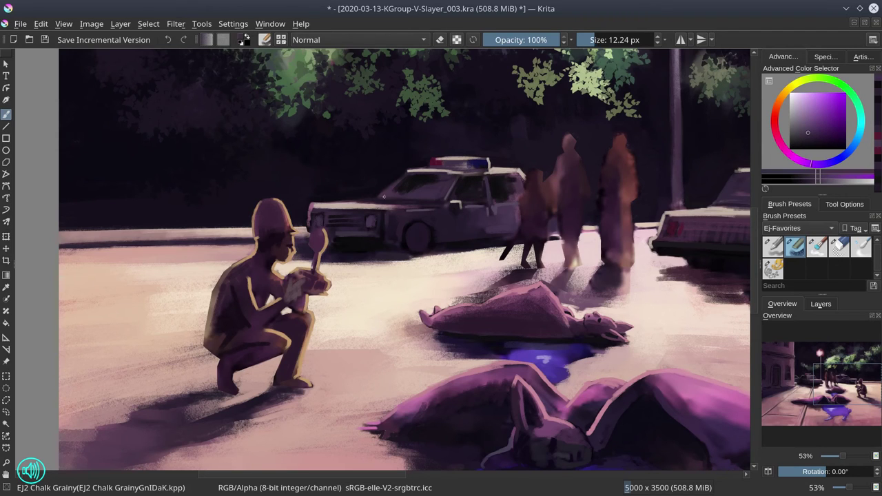
key("bracketleft")
key("bracketleft")
scroll(454, 206, "down", 5)
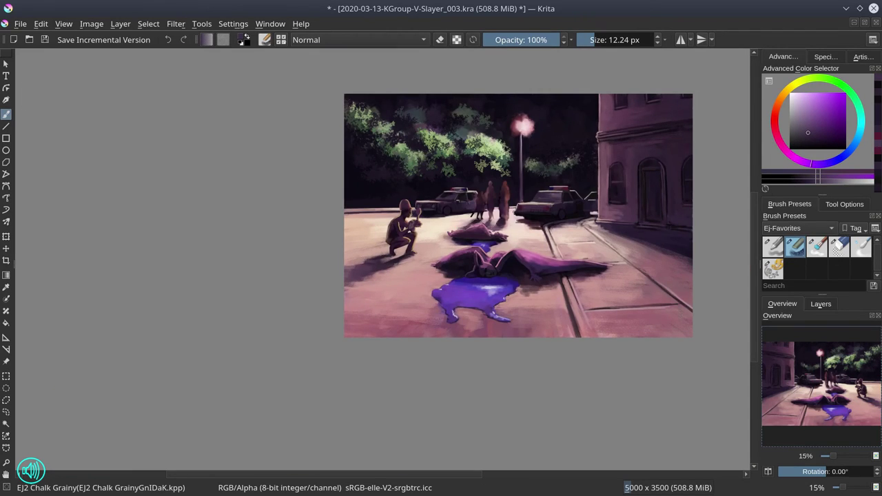
key("ctrl+s")
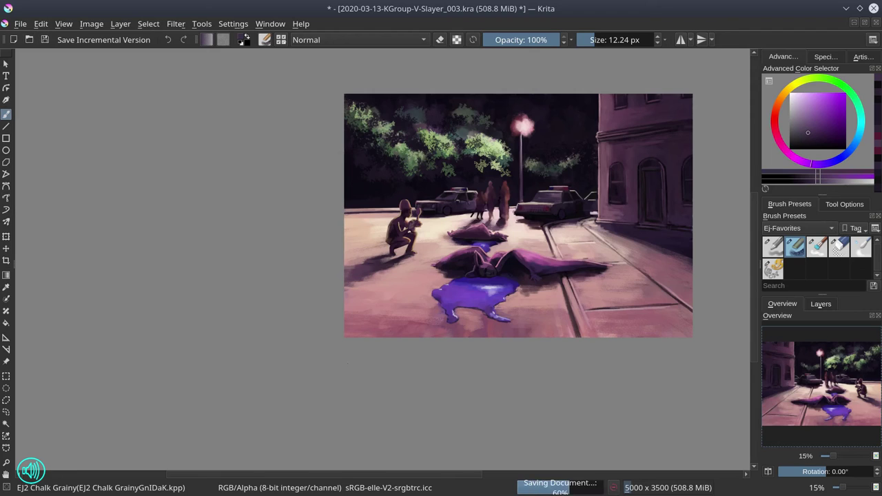
left_click(768, 471)
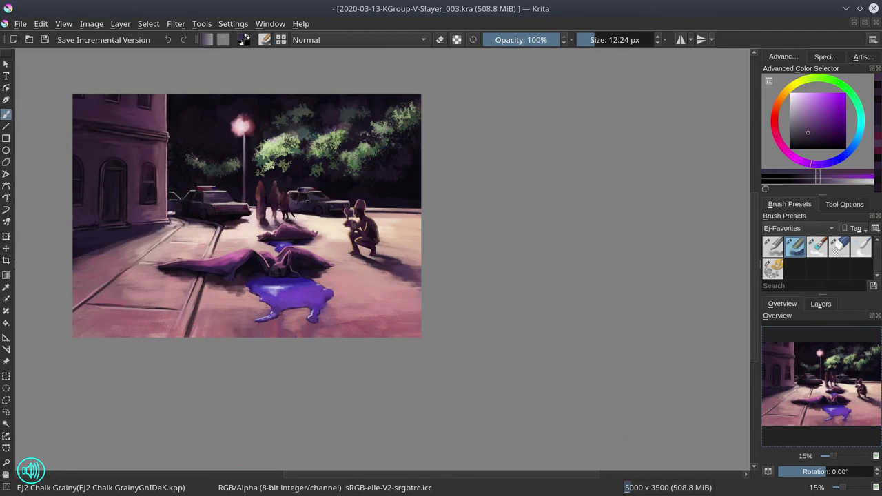
Step: Lower the painting layer's opacity, save, and add new Layer 14 for tracing
left_click(820, 304)
left_click(767, 377)
left_click(44, 39)
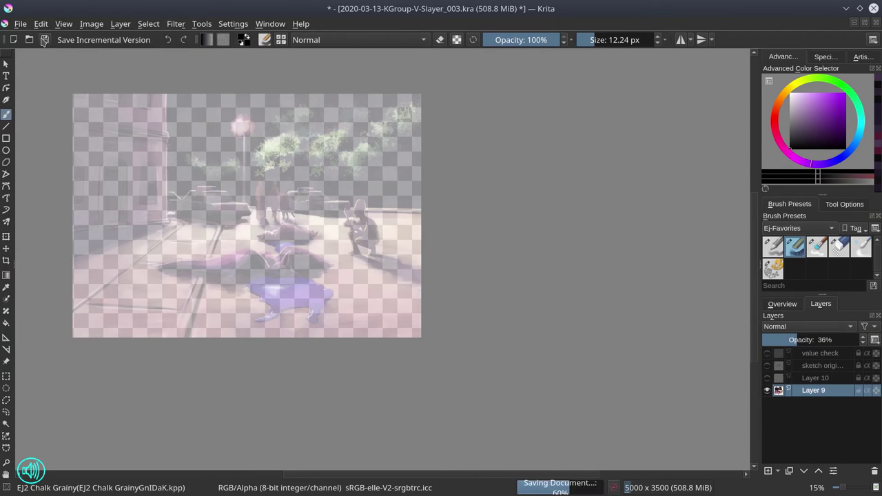
left_click(767, 471)
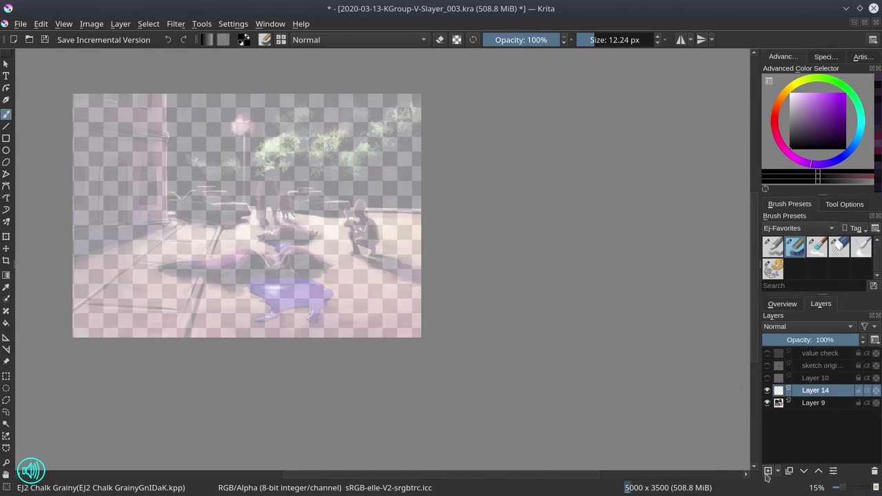
scroll(345, 161, "up", 8)
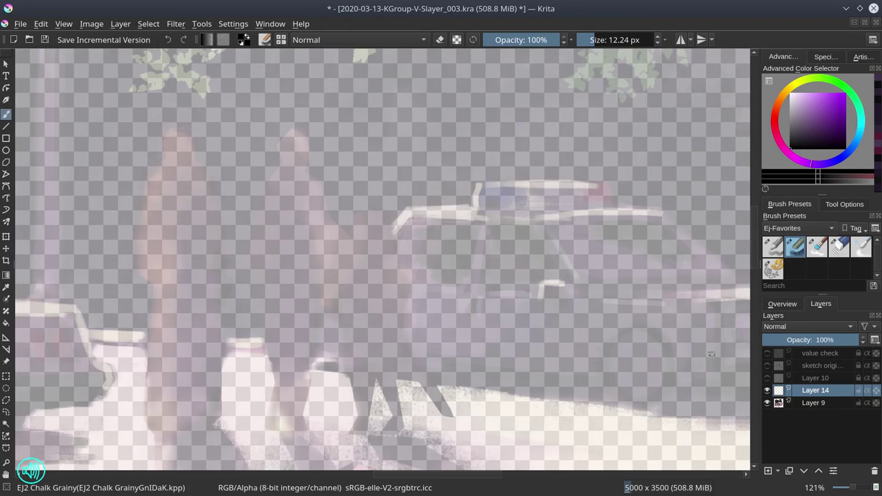
left_click(820, 403)
left_click_drag(812, 339, 869, 339)
left_click(815, 389)
Step: Trace the left, middle and child figures on Layer 14, then lower its opacity
mouse_move(175, 129)
left_mouse_down()
mouse_move(142, 213)
mouse_move(174, 414)
mouse_move(190, 161)
mouse_move(215, 421)
left_mouse_up()
left_click_drag(296, 125, 262, 310)
left_click_drag(307, 169, 341, 237)
mouse_move(358, 220)
left_mouse_down()
mouse_move(406, 329)
mouse_move(386, 423)
left_mouse_up()
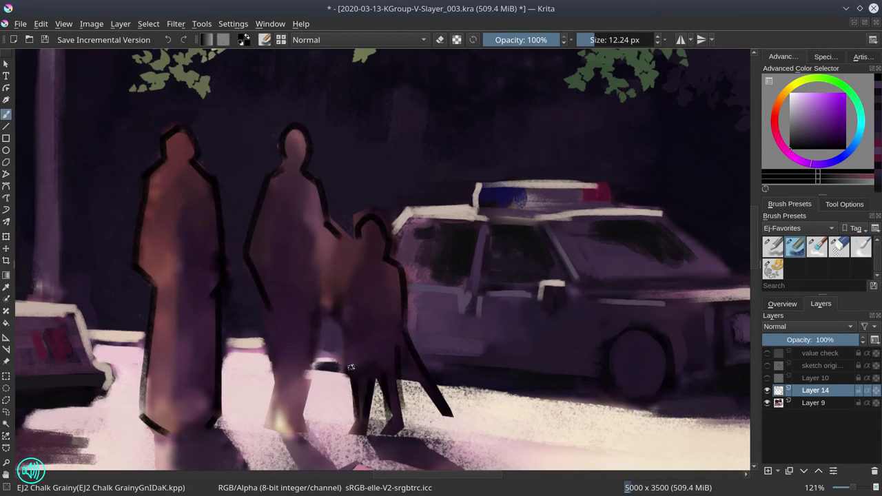
left_click_drag(286, 320, 272, 434)
left_click_drag(312, 303, 314, 391)
left_click_drag(806, 340, 792, 339)
left_click(767, 403)
Step: Hide the painting and outline layers and add Layer 15 for the sketch
left_click(768, 471)
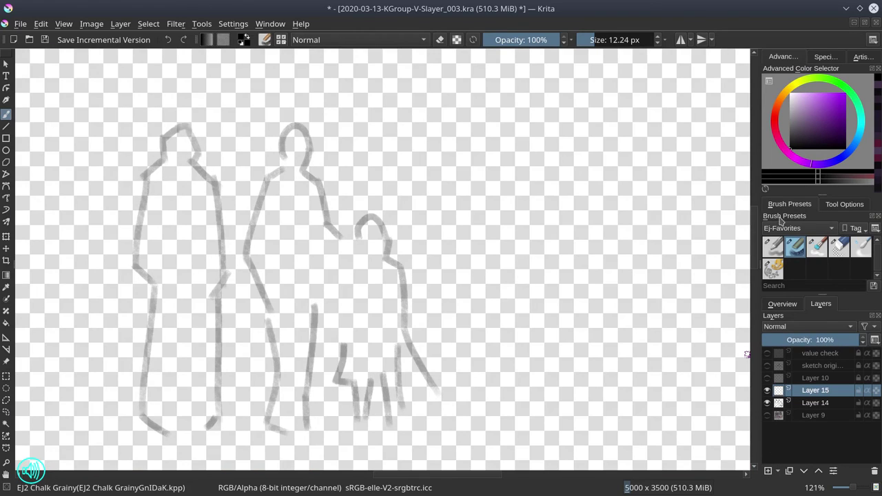
left_click(772, 246)
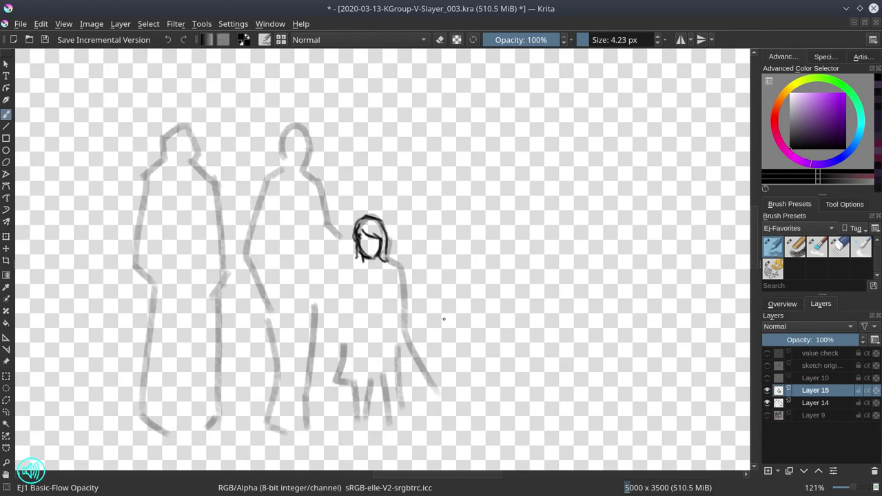
left_click(767, 403)
Step: Sketch the girl's body below the head and the edges of her sword
left_click_drag(381, 266, 383, 295)
left_click_drag(364, 263, 367, 303)
left_click_drag(357, 242, 362, 263)
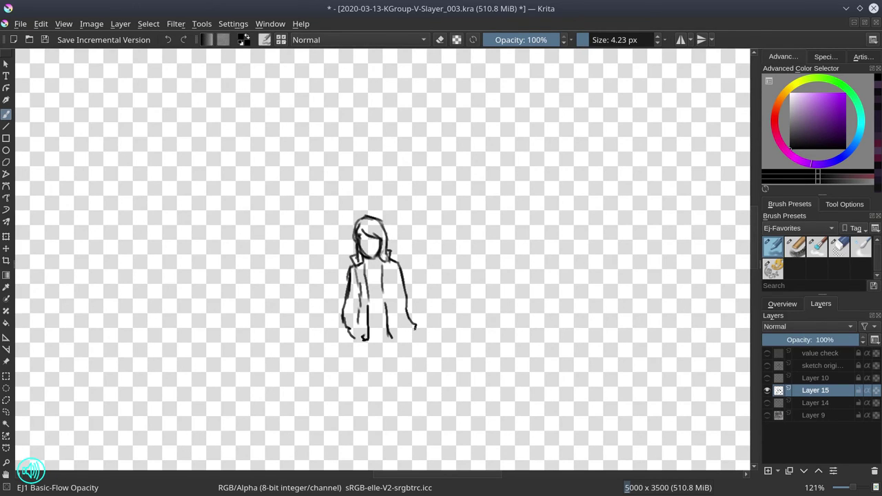
left_click_drag(421, 343, 455, 383)
key("e")
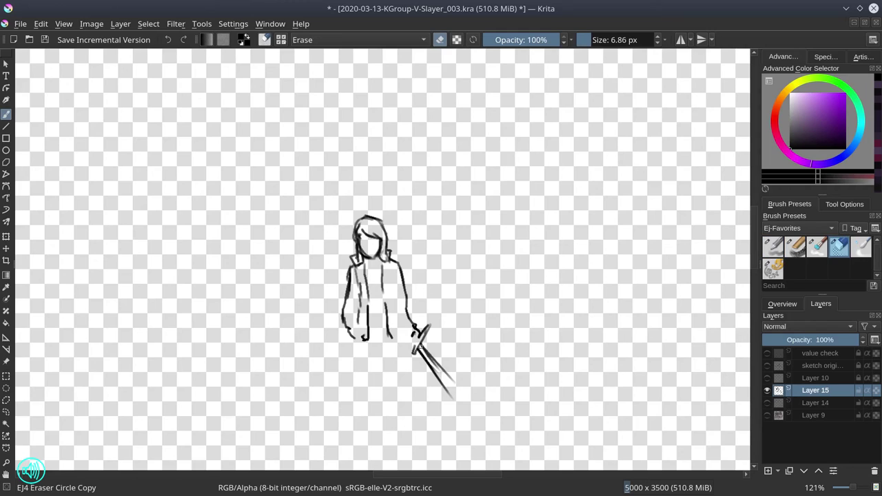
left_click(772, 247)
left_click_drag(422, 351, 467, 407)
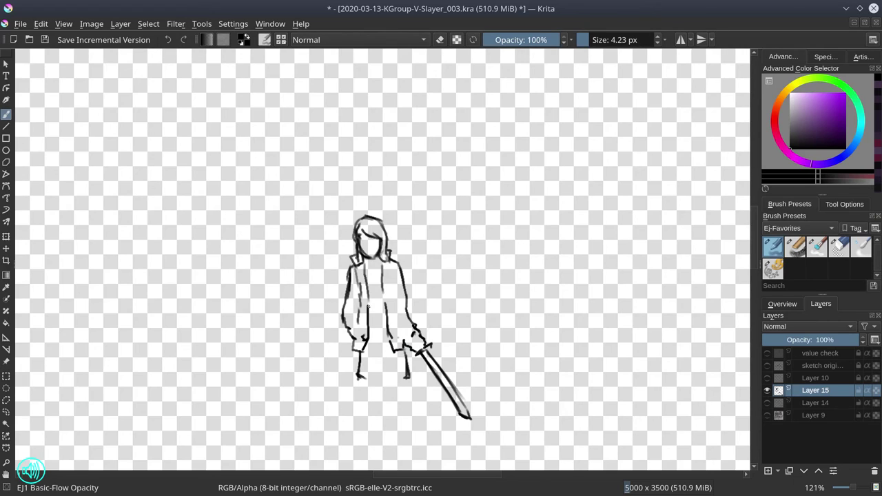
Step: Erase the first leg attempt, then draw torso guide lines and new left and right legs
key("e")
left_click_drag(366, 376, 366, 399)
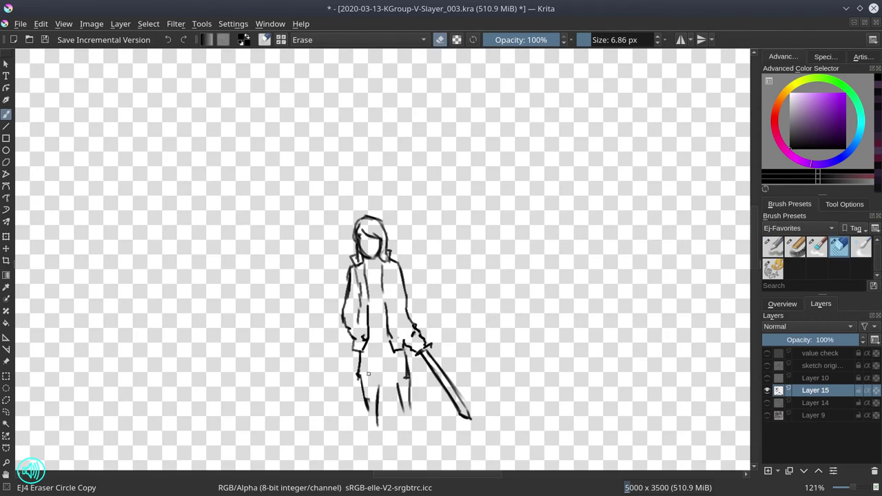
left_click_drag(362, 357, 364, 413)
left_click_drag(403, 354, 405, 412)
key("e")
left_click_drag(366, 261, 369, 329)
left_click_drag(357, 324, 412, 326)
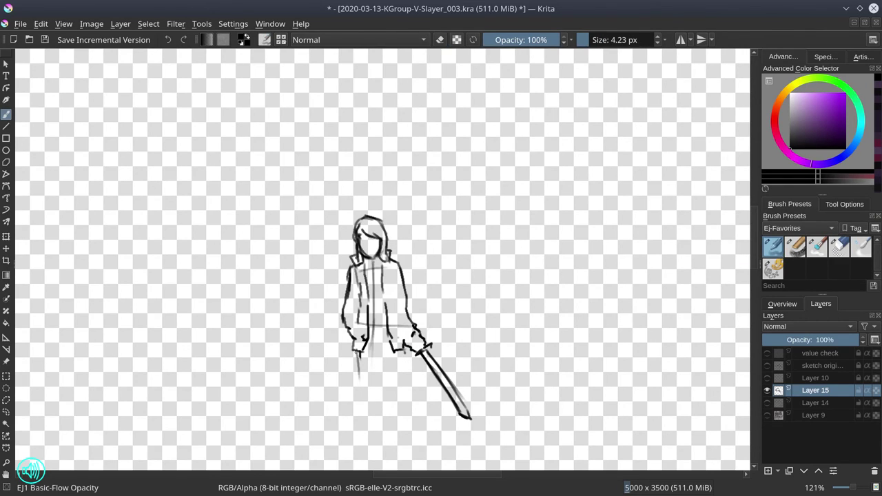
left_click_drag(358, 352, 363, 403)
left_click_drag(377, 351, 377, 398)
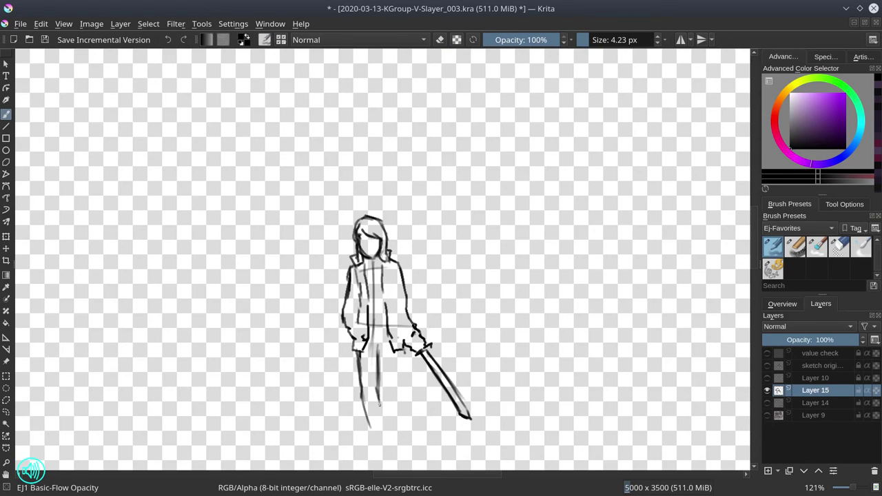
left_click_drag(412, 396, 418, 436)
Step: Mirror the view to check proportions and erase the lower legs
scroll(386, 413, "down", 1)
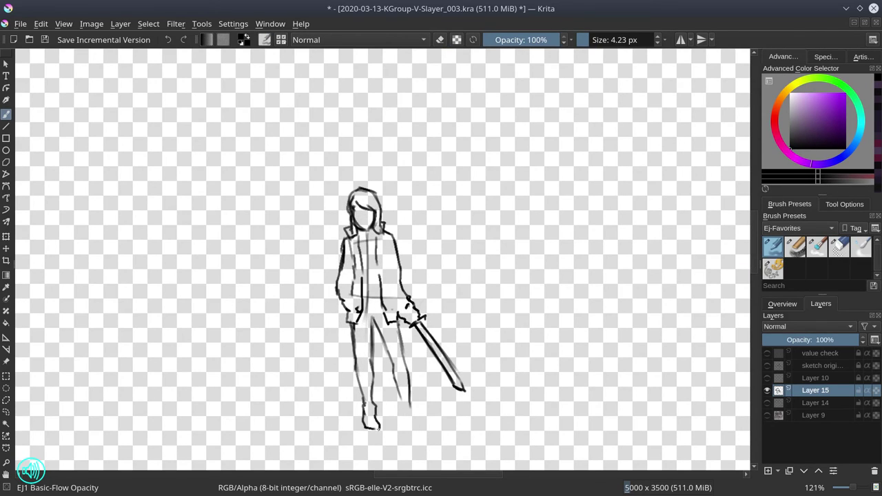
key("m")
left_click(782, 304)
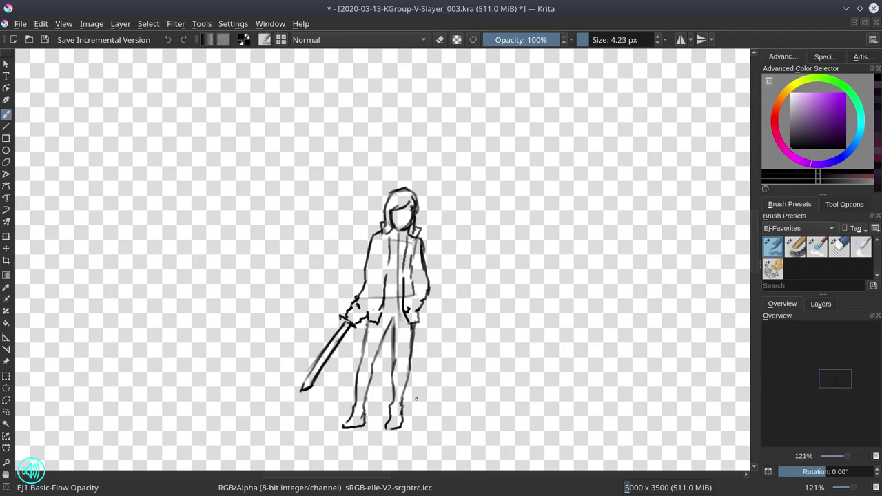
key("slash")
mouse_move(358, 366)
left_mouse_down()
mouse_move(389, 414)
mouse_move(380, 412)
mouse_move(406, 353)
mouse_move(393, 335)
left_mouse_up()
key("slash")
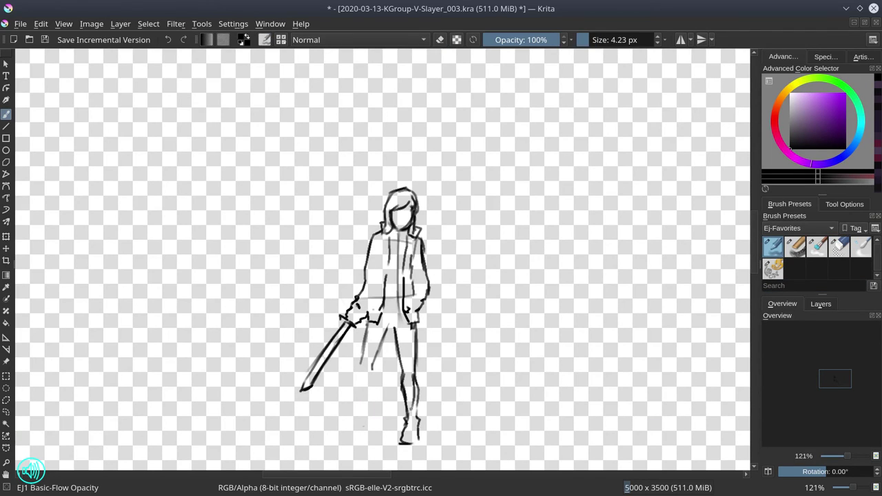
key("slash")
mouse_move(369, 327)
left_mouse_down()
mouse_move(371, 424)
mouse_move(378, 365)
mouse_move(375, 411)
left_mouse_up()
key("slash")
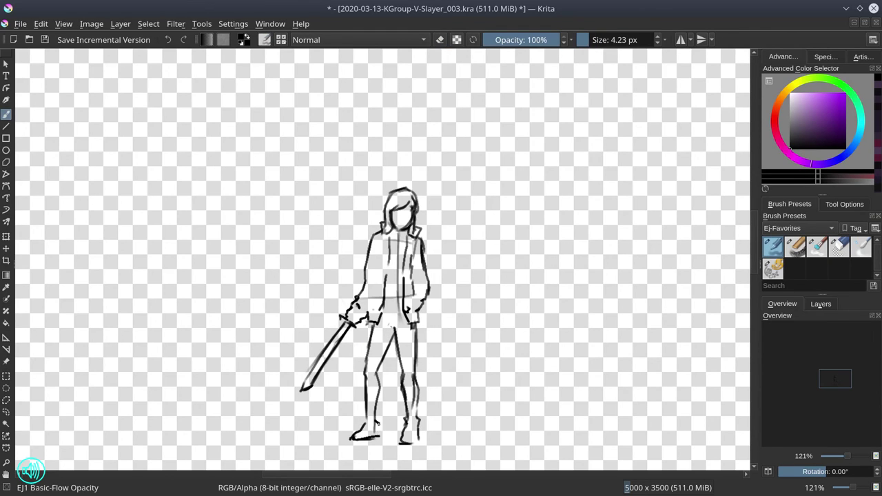
Step: Mirror back and clean up the jacket, hip, waist and hand-skirt lines of the sketch
key("m")
key("slash")
left_click_drag(368, 310, 372, 240)
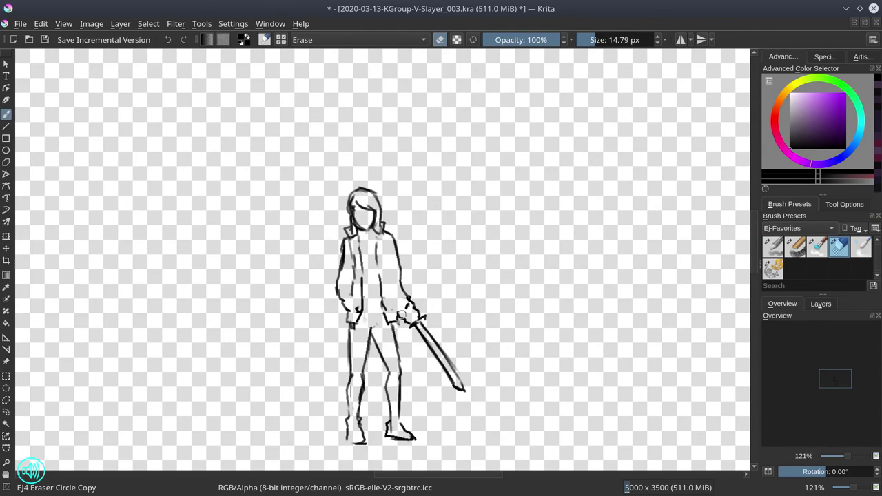
key("slash")
left_click_drag(354, 322, 347, 354)
key("slash")
left_click_drag(405, 351, 342, 346)
key("slash")
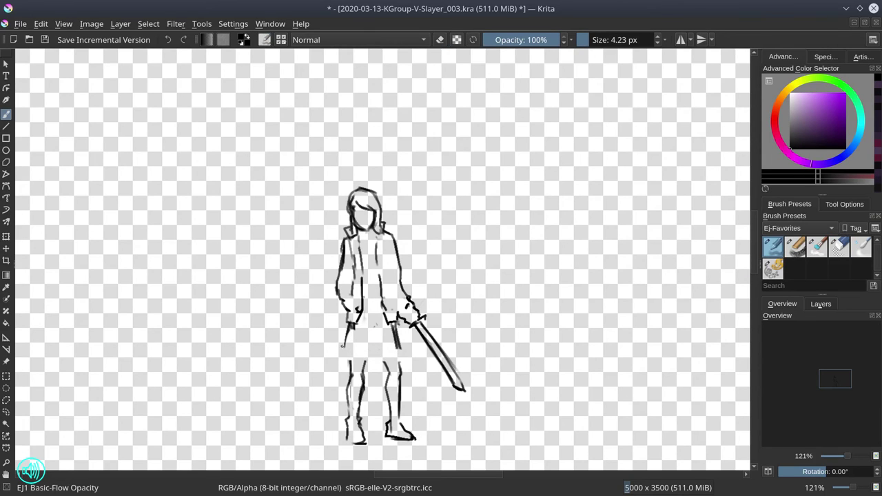
key("slash")
left_click_drag(404, 347, 390, 326)
key("slash")
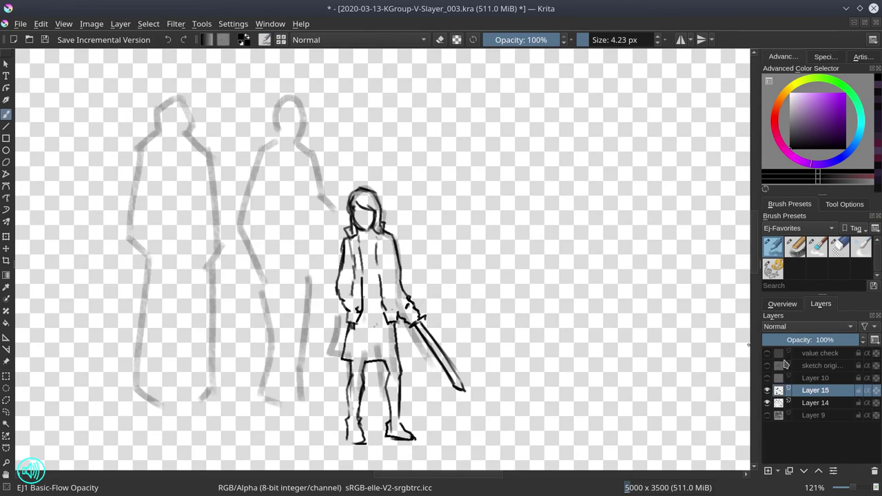
key("ctrl+t")
Step: Cancel the girl sketch's stretch and save the painting
left_click_drag(415, 379, 413, 337)
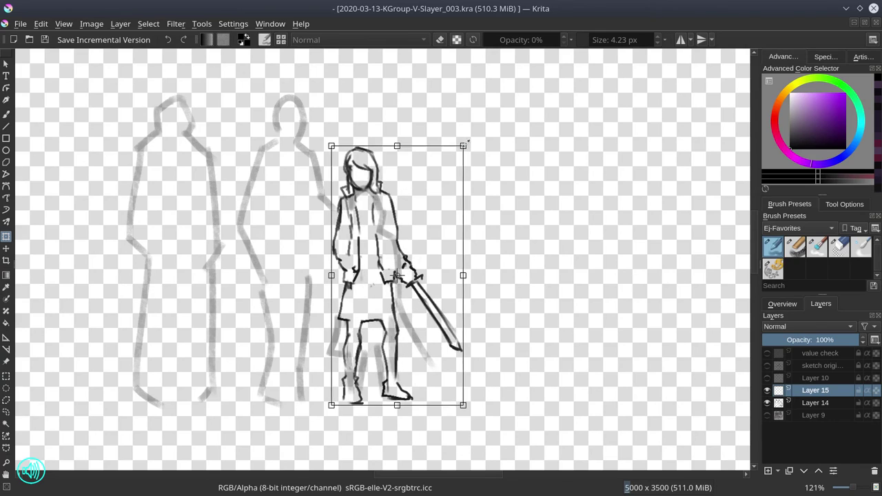
key("Escape")
left_click(45, 40)
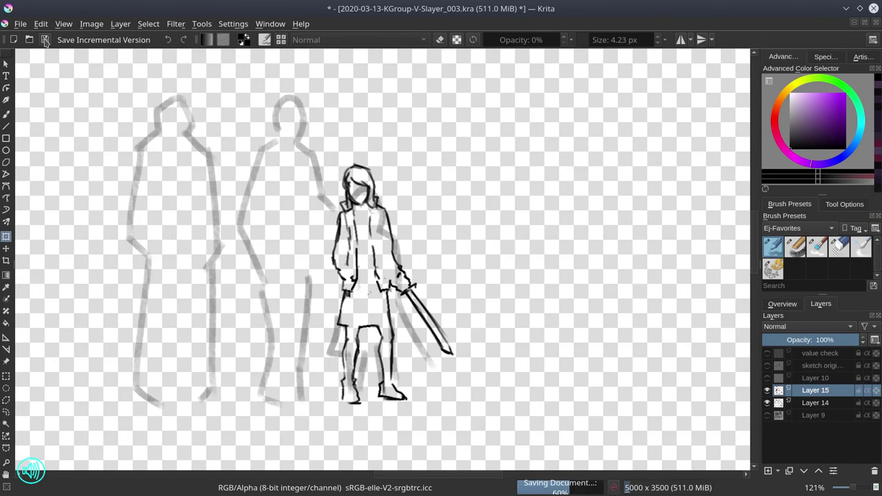
Step: Ink the suited man's head outline, collar, tie and torso line with the freehand brush
left_click(6, 115)
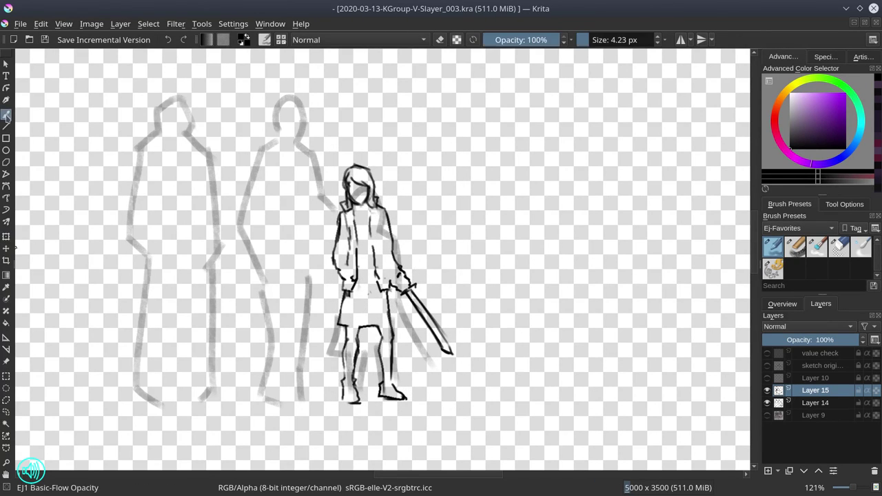
left_click_drag(277, 117, 296, 140)
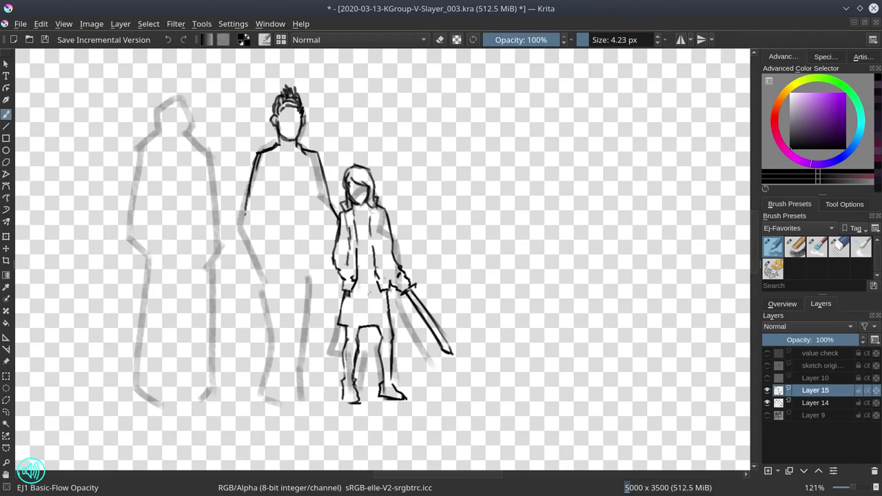
key("ctrl+z")
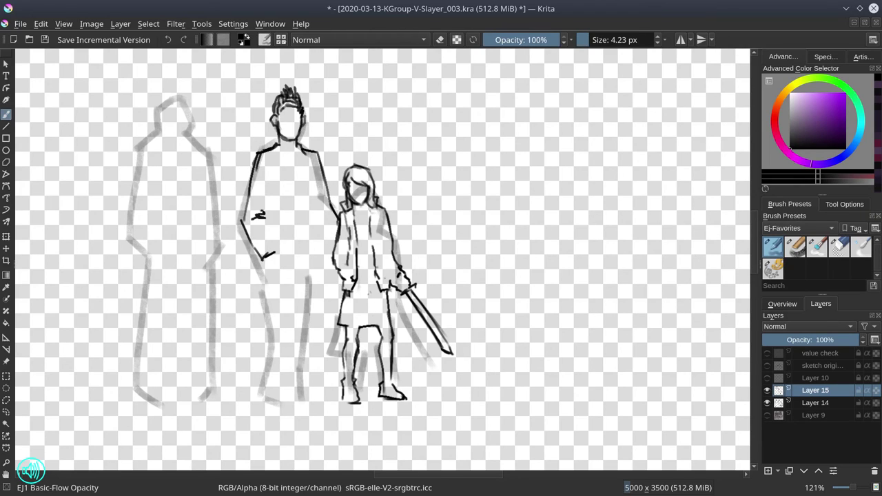
left_click_drag(289, 154, 296, 178)
left_click_drag(292, 185, 292, 235)
Step: Ink the suited man's hands, body line and legs ending in a foot
left_click_drag(267, 263, 276, 258)
left_click_drag(317, 171, 317, 235)
left_click_drag(300, 243, 318, 257)
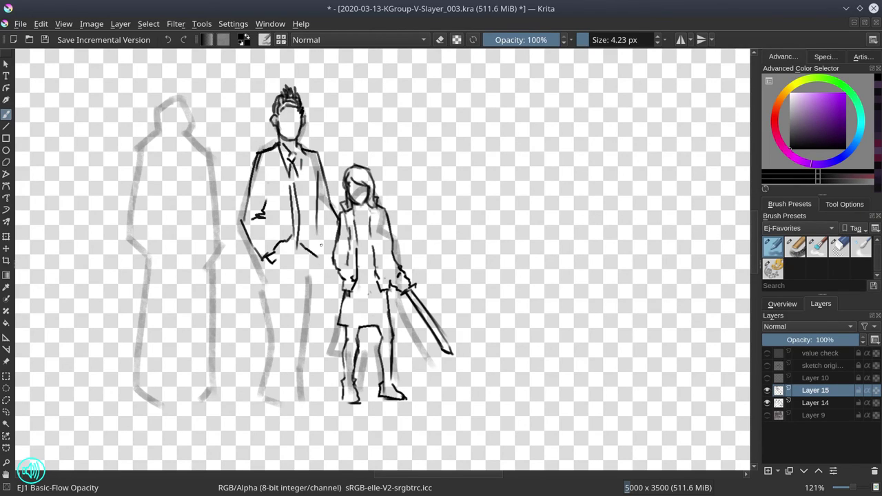
left_click_drag(299, 300, 297, 370)
left_click_drag(274, 320, 287, 397)
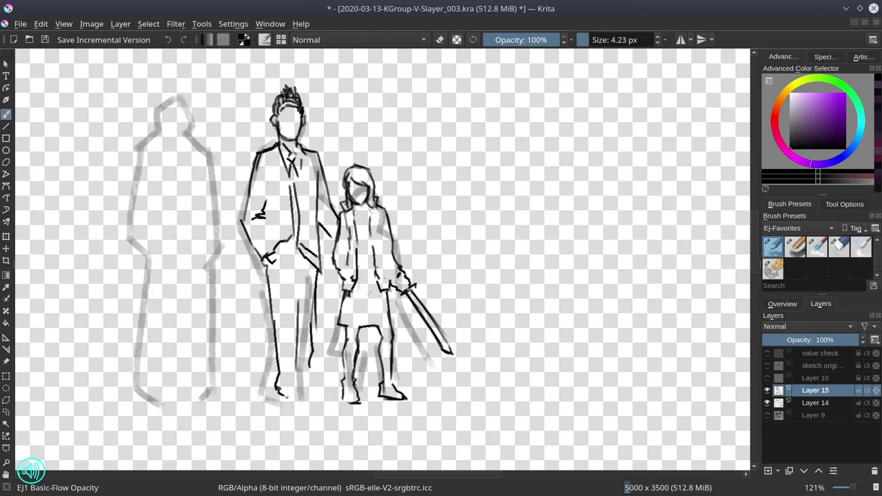
Step: Hide the grey silhouette layer, mirror the view and erase the suited man's old leg lines
left_click(767, 403)
left_click(782, 304)
key("m")
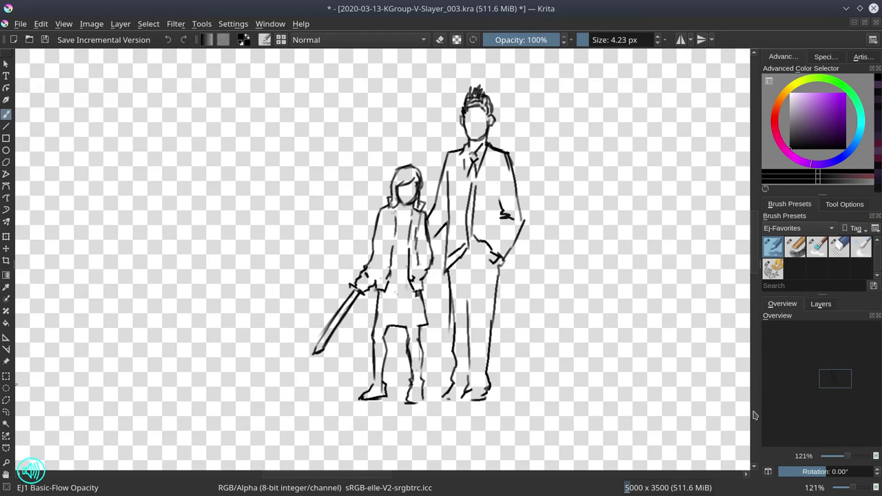
left_click(838, 247)
mouse_move(451, 372)
left_mouse_down()
mouse_move(454, 303)
mouse_move(467, 398)
left_mouse_up()
left_click_drag(493, 288, 486, 390)
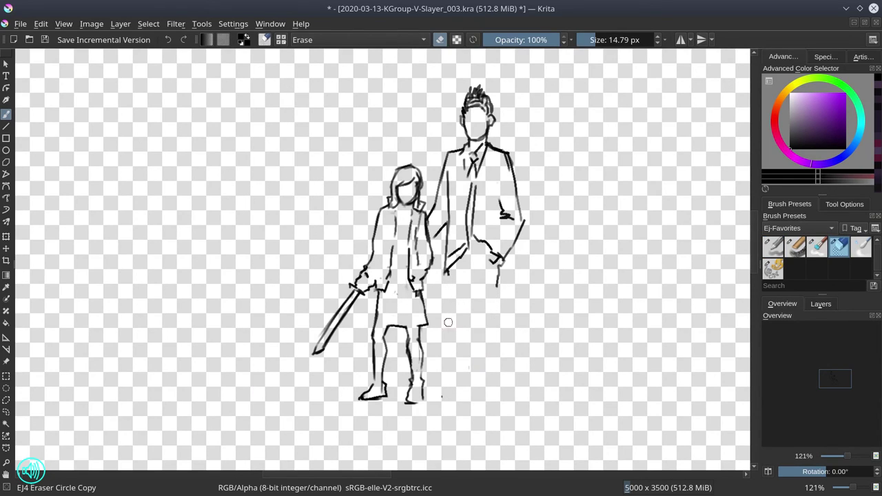
Step: Redraw the suited man's legs and feet with the EJ1 inking brush, then unmirror the view
key("/")
mouse_move(452, 276)
left_mouse_down()
mouse_move(463, 397)
mouse_move(478, 396)
left_mouse_up()
left_click_drag(503, 256, 508, 370)
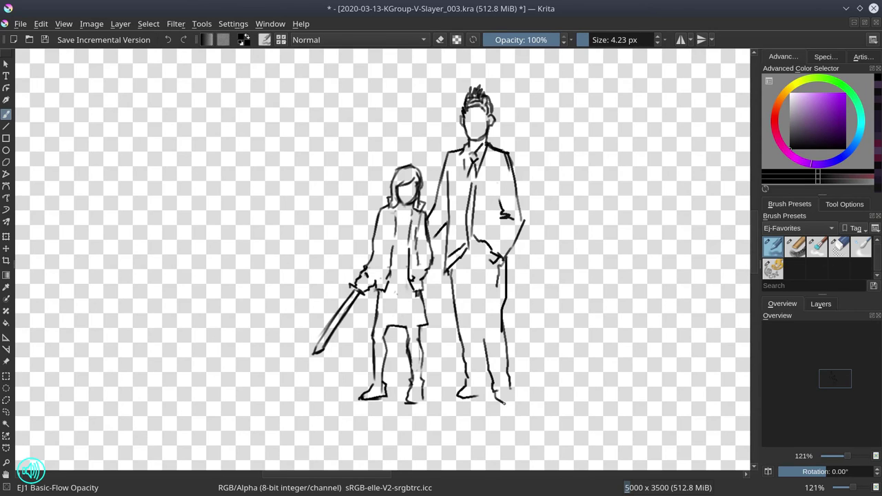
key("m")
key("m")
key("m")
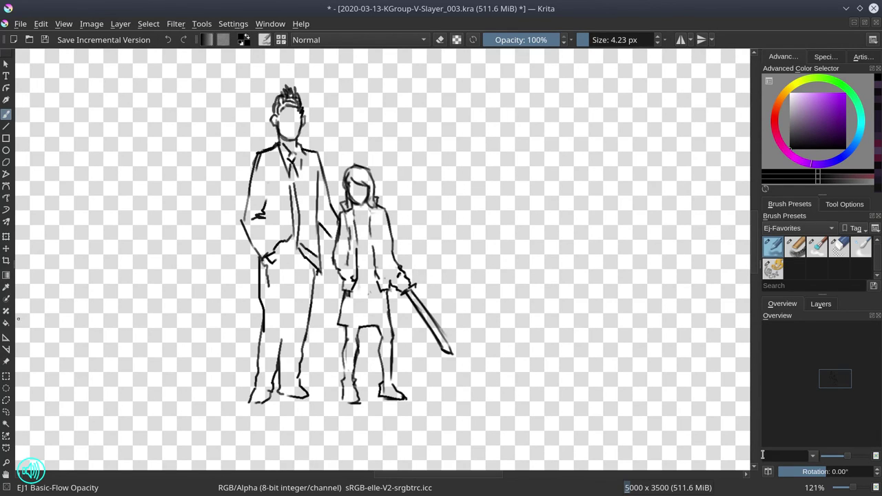
Step: Save the painting and show the grey silhouette layer again
left_click(45, 39)
left_click(821, 304)
left_click(766, 403)
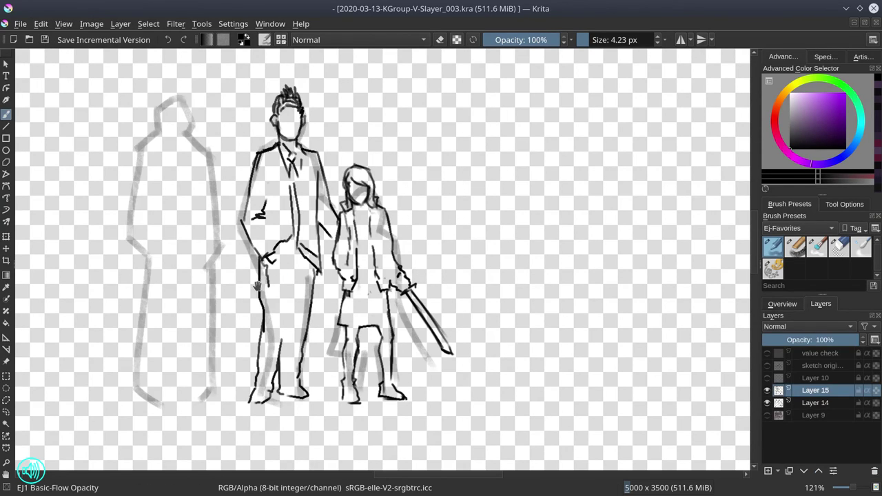
Step: Ink the left capped figure's head and cap outline over the silhouette
left_click_drag(257, 284, 365, 277)
left_click_drag(246, 149, 258, 142)
key("ctrl+z")
key("ctrl+z")
mouse_move(261, 104)
left_mouse_down()
mouse_move(299, 98)
mouse_move(298, 156)
left_mouse_up()
left_click_drag(262, 150, 293, 118)
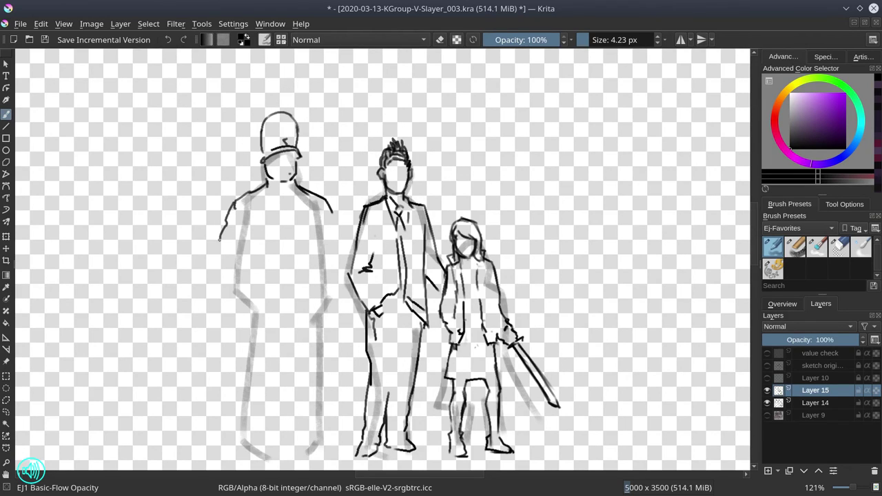
Step: Ink the capped figure's crossed arms, shoulders and both sides of his body
left_click_drag(224, 227, 215, 269)
left_click_drag(250, 269, 305, 260)
mouse_move(255, 238)
left_mouse_down()
mouse_move(325, 233)
mouse_move(344, 266)
left_mouse_up()
left_click_drag(250, 270, 343, 256)
left_click_drag(293, 219, 308, 222)
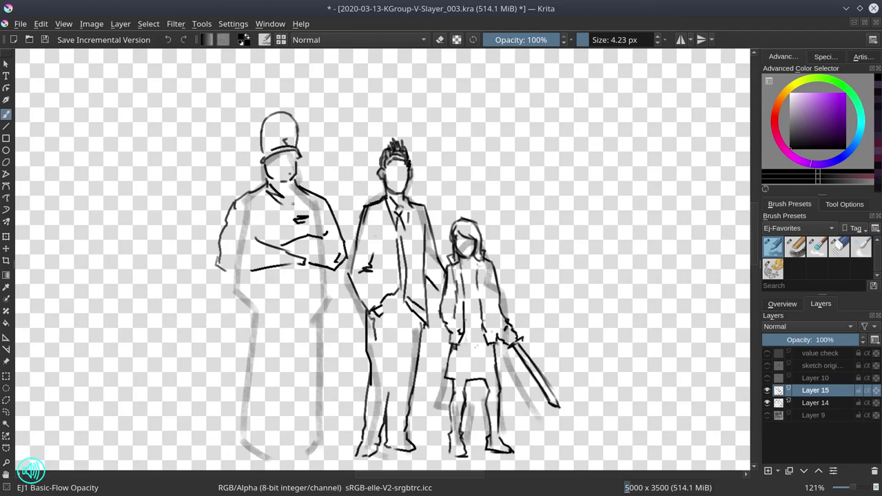
Step: Hide the silhouette layer and ink the capped figure's legs and feet
left_click(766, 402)
mouse_move(239, 273)
left_mouse_down()
mouse_move(241, 314)
mouse_move(263, 349)
left_mouse_up()
left_click_drag(335, 289, 331, 343)
left_click_drag(304, 277, 300, 336)
mouse_move(328, 344)
left_mouse_down()
mouse_move(334, 339)
mouse_move(333, 429)
left_mouse_up()
left_click_drag(256, 413, 255, 426)
left_click_drag(288, 350, 279, 428)
left_click_drag(256, 420, 256, 449)
left_click_drag(276, 427, 281, 437)
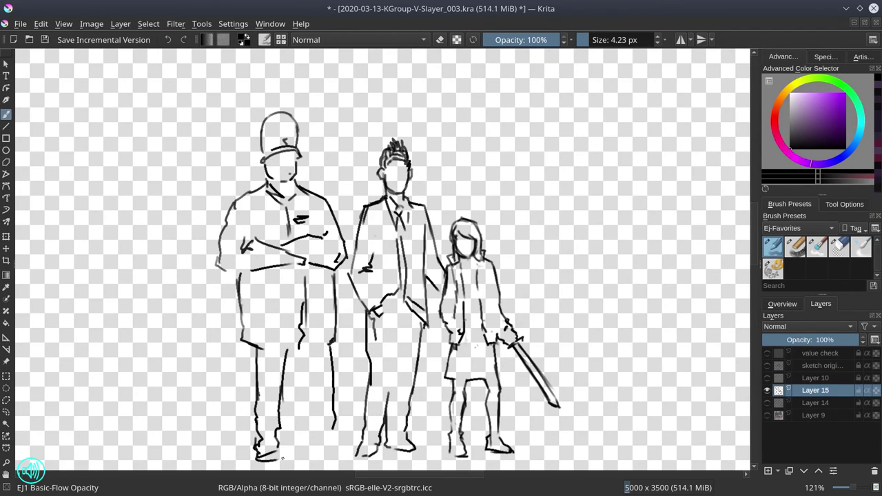
Step: Mirror the canvas and erase the capped figure's leg lines
key("m")
left_click_drag(496, 421, 488, 461)
left_click_drag(487, 350, 486, 433)
left_click_drag(510, 349, 509, 430)
left_click_drag(433, 347, 433, 414)
left_click_drag(430, 366, 429, 436)
left_click_drag(597, 339, 563, 297)
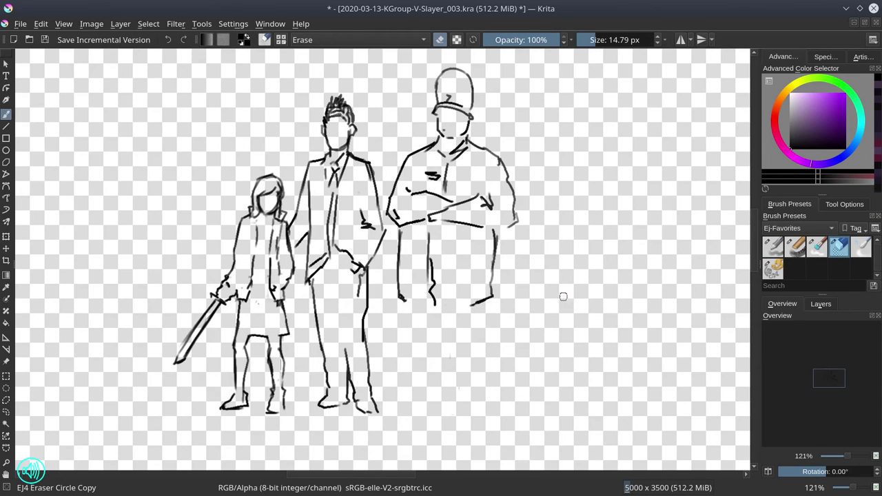
left_click_drag(493, 301, 493, 233)
Step: Redraw the capped figure's legs and feet, restore the view, and save with Ctrl+S
key("/")
left_click_drag(493, 301, 502, 376)
mouse_move(416, 374)
left_mouse_down()
mouse_move(404, 407)
mouse_move(444, 403)
left_mouse_up()
left_click_drag(449, 313, 444, 382)
left_click_drag(458, 308, 463, 355)
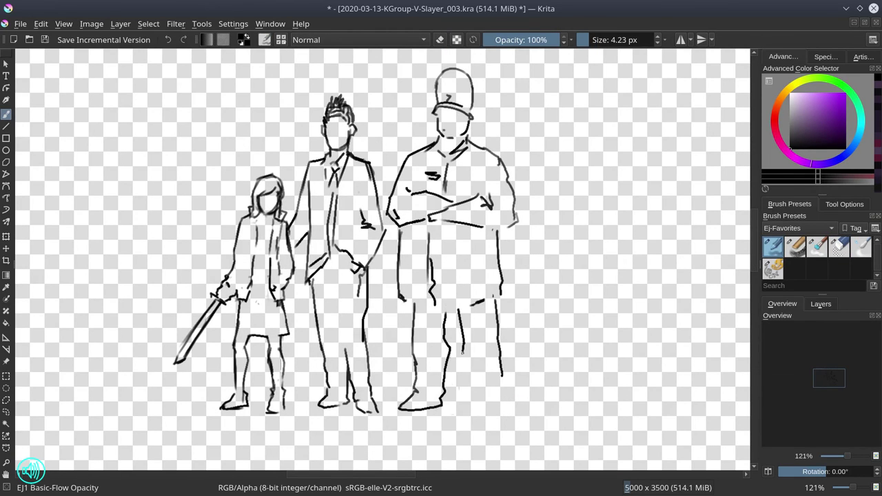
key("m")
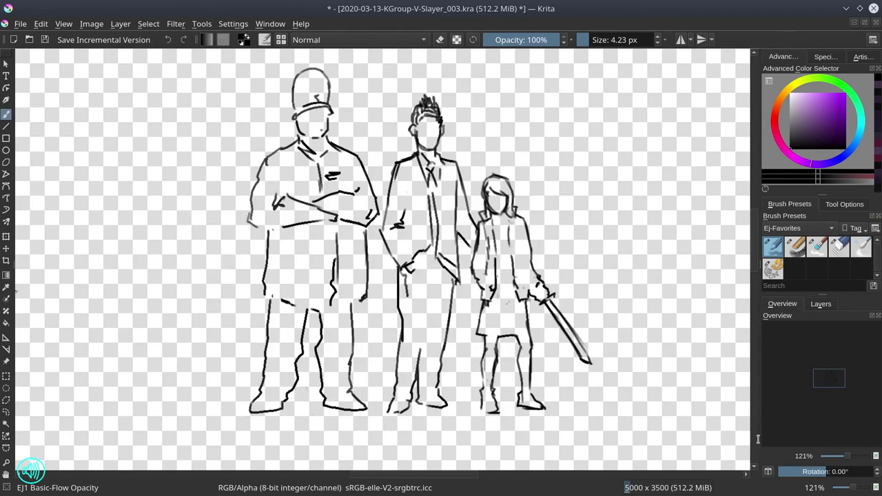
key("ctrl+s")
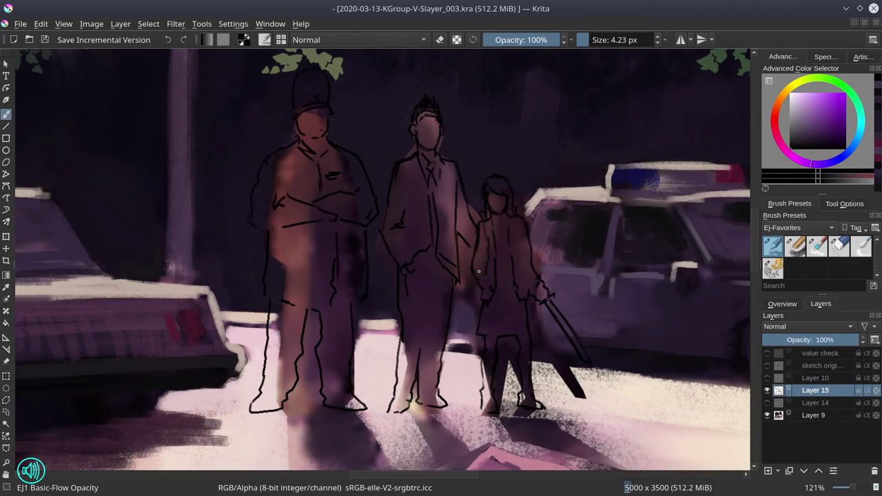
Step: Show Layer 14's silhouettes, make it the painting target, and save
left_click(814, 402)
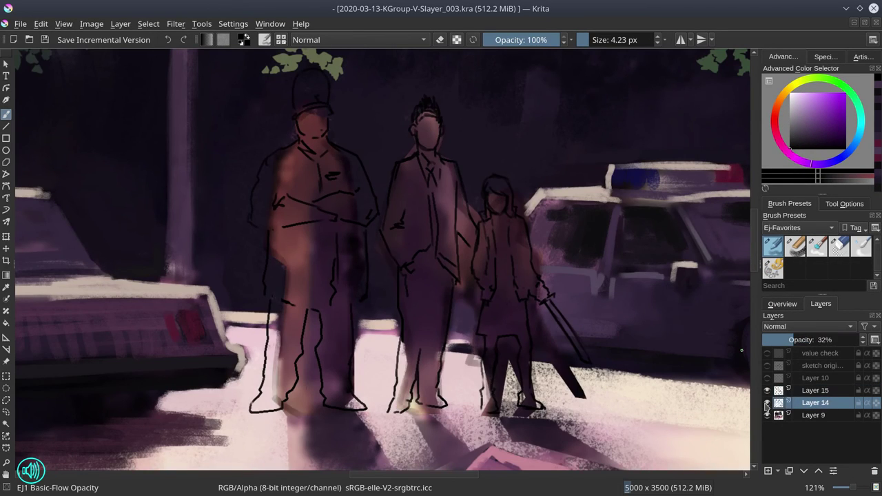
left_click(767, 402)
left_click(838, 246)
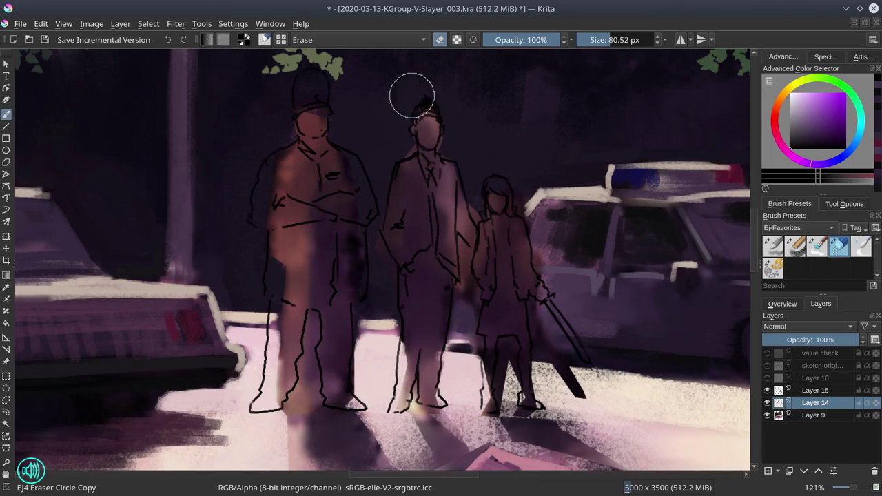
key("ctrl+s")
Step: Paint brown and purple colour swatches left of the figures with the EJ2 Chalk Grainy brush
left_click(795, 246)
left_click_drag(181, 146, 183, 197)
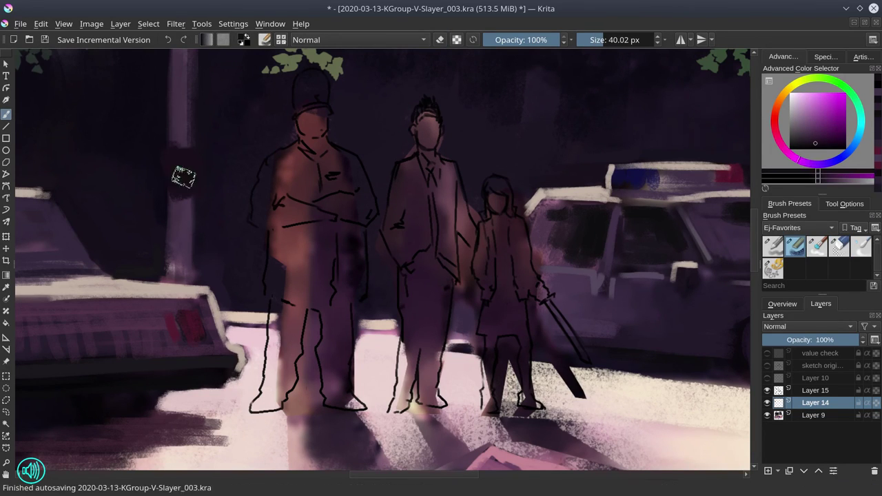
mouse_move(127, 162)
left_mouse_down()
mouse_move(135, 219)
mouse_move(175, 269)
left_mouse_up()
left_click_drag(203, 283, 213, 307)
left_click_drag(135, 237, 144, 271)
left_click_drag(138, 303, 158, 338)
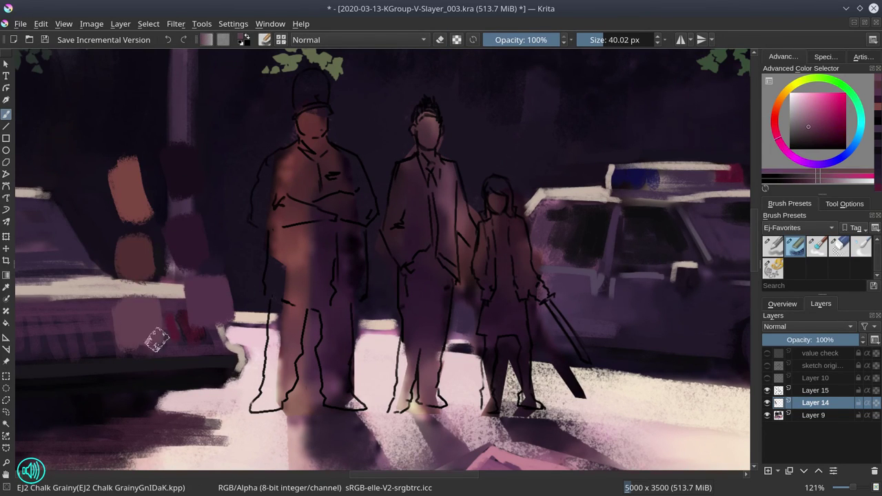
Step: Hide the street background layer, shrink the brush and toggle the value check view
left_click(767, 415)
key("[")
key("[")
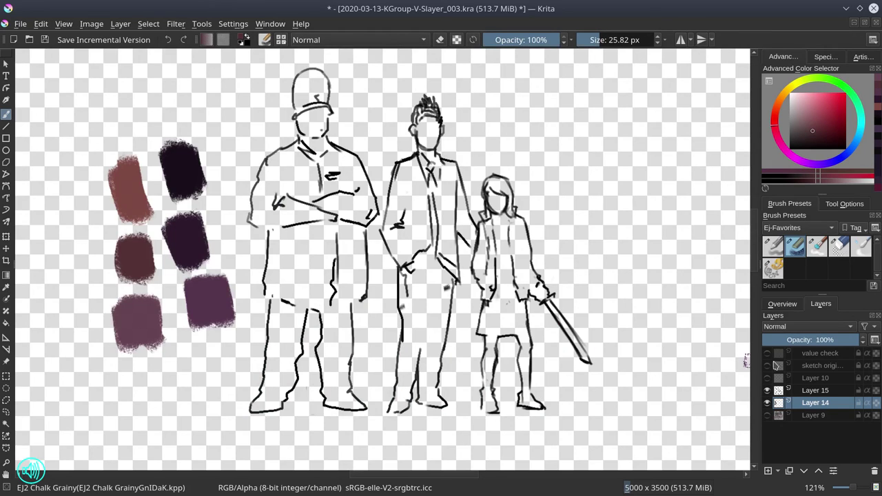
left_click(767, 353)
left_click(766, 352)
Step: Block in the capped man, suited man and girl with dark fills
mouse_move(303, 75)
left_mouse_down()
mouse_move(306, 117)
mouse_move(317, 89)
mouse_move(304, 165)
mouse_move(358, 220)
mouse_move(303, 296)
mouse_move(345, 310)
mouse_move(327, 350)
mouse_move(351, 403)
mouse_move(283, 344)
mouse_move(281, 396)
left_mouse_up()
key("bracketleft")
key("bracketleft")
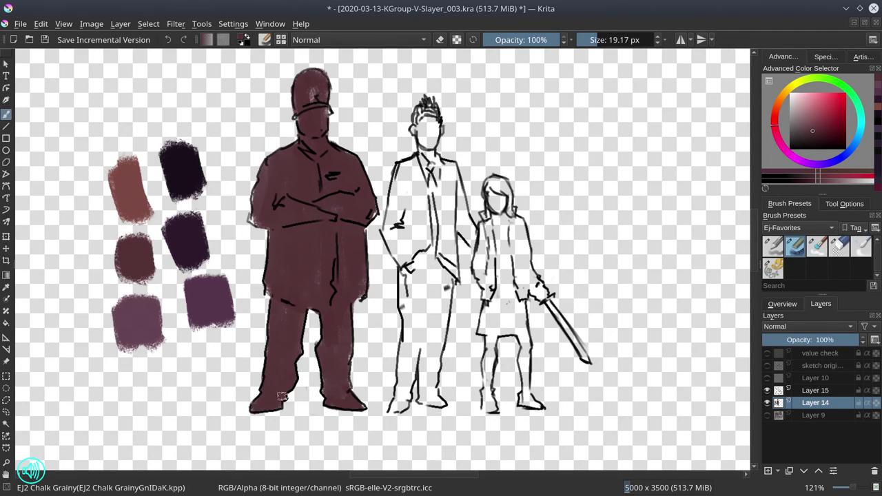
mouse_move(401, 202)
left_mouse_down()
mouse_move(423, 107)
mouse_move(389, 227)
mouse_move(420, 265)
mouse_move(456, 223)
mouse_move(413, 310)
mouse_move(434, 372)
mouse_move(420, 323)
mouse_move(403, 410)
left_mouse_up()
mouse_move(485, 182)
left_mouse_down()
mouse_move(520, 227)
mouse_move(484, 266)
mouse_move(484, 330)
left_mouse_up()
key("slash")
key("slash")
mouse_move(503, 234)
left_mouse_down()
mouse_move(522, 231)
mouse_move(540, 303)
mouse_move(585, 358)
mouse_move(496, 331)
mouse_move(523, 342)
mouse_move(530, 405)
mouse_move(487, 412)
mouse_move(486, 396)
left_mouse_up()
Step: Paint the big man's arms, torso, legs and head with purples sampled from the swatches
left_click(207, 300, "ctrl")
left_click(211, 275, "ctrl")
mouse_move(268, 175)
left_mouse_down()
mouse_move(306, 213)
mouse_move(279, 296)
mouse_move(275, 400)
left_mouse_up()
left_click_drag(341, 310, 345, 399)
left_click(219, 275, "ctrl")
mouse_move(310, 189)
left_mouse_down()
mouse_move(346, 283)
mouse_move(331, 345)
mouse_move(334, 399)
left_mouse_up()
left_click_drag(310, 113, 314, 162)
mouse_move(310, 76)
left_mouse_down()
mouse_move(345, 197)
mouse_move(293, 220)
left_mouse_up()
Step: Darken the suited man's chest, head, legs and arm, and lighten his left side
left_click_drag(403, 220, 428, 171)
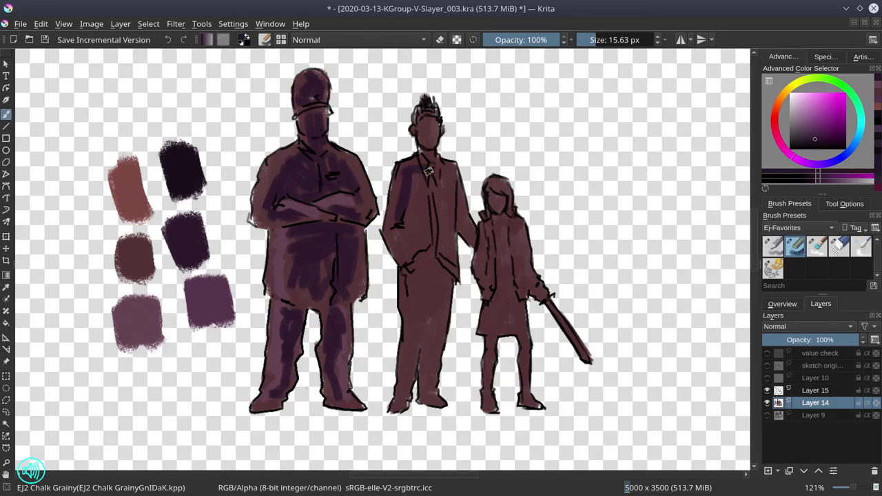
mouse_move(427, 117)
left_mouse_down()
mouse_move(430, 220)
mouse_move(413, 385)
left_mouse_up()
left_click_drag(434, 272, 434, 399)
left_click_drag(455, 179, 469, 241)
left_click(403, 241, "ctrl")
mouse_move(403, 172)
left_mouse_down()
mouse_move(435, 286)
mouse_move(406, 324)
left_mouse_up()
left_click_drag(446, 303, 420, 251)
left_click_drag(420, 251, 416, 173)
Step: Fill the girl's hair, body and legs with a darker sampled purple
left_click(207, 287, "ctrl")
left_click_drag(500, 182, 513, 296)
mouse_move(506, 227)
left_mouse_down()
mouse_move(535, 288)
mouse_move(496, 324)
left_mouse_up()
left_click_drag(503, 276, 489, 407)
left_click_drag(524, 296, 523, 400)
Step: In a sampled reddish tone, outline the legs of all three figures
left_click(128, 210, "ctrl")
key("[")
key("[")
key("[")
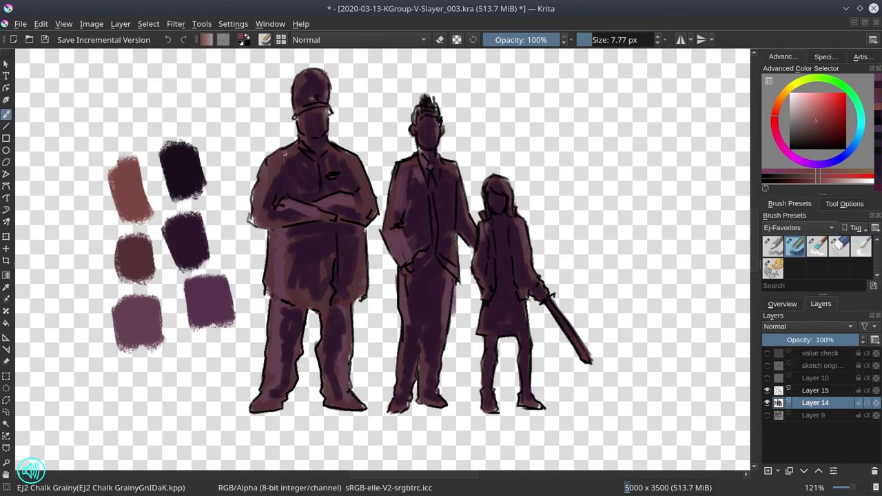
key("bracketleft")
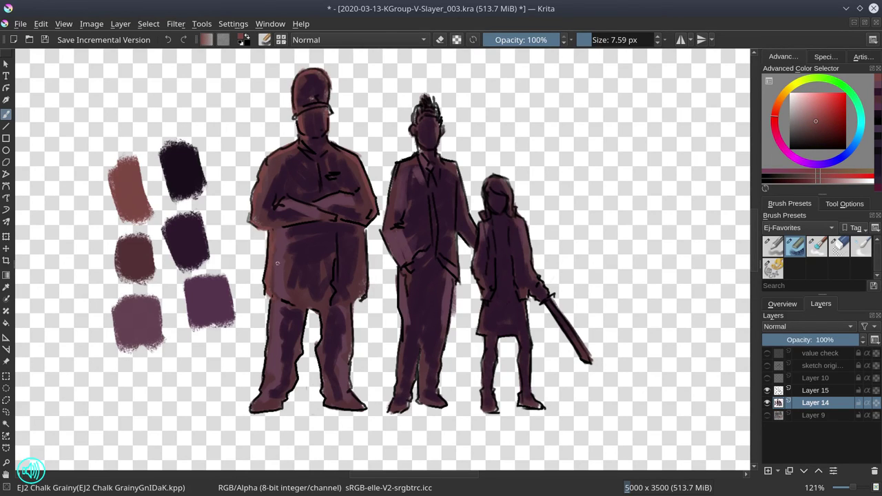
key("bracketright")
key("bracketright")
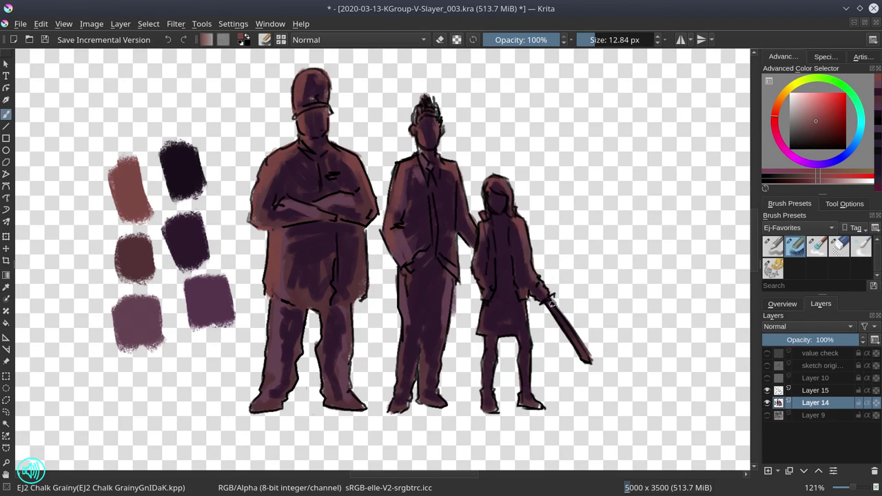
left_click_drag(278, 301, 286, 351)
left_click_drag(401, 325, 403, 396)
left_click_drag(441, 324, 444, 383)
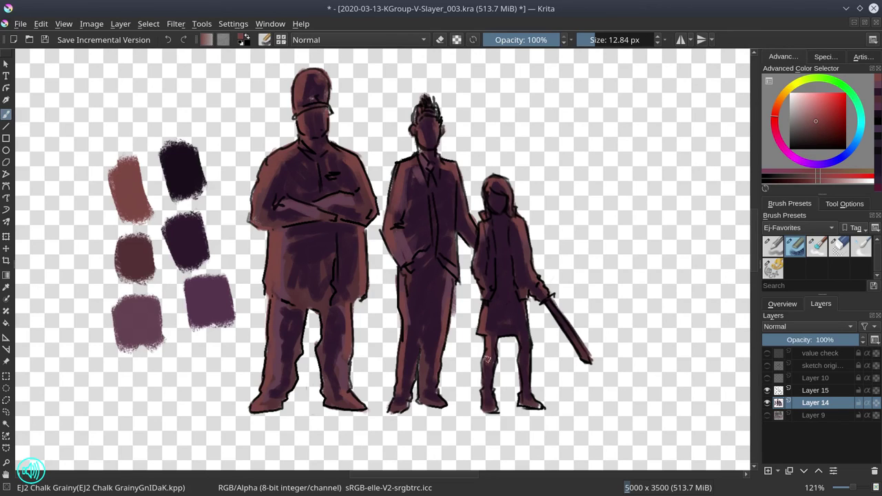
left_click_drag(485, 356, 488, 408)
left_click_drag(522, 335, 528, 396)
Step: Sample a light pink colour and shrink the brush for rim lighting
key("bracketleft")
key("bracketleft")
left_click(812, 101)
key("bracketleft")
Step: Rim-light the big man's shoulder, sides and legs in light pink
mouse_move(296, 148)
left_mouse_down()
mouse_move(260, 181)
mouse_move(255, 215)
mouse_move(270, 306)
left_mouse_up()
key("Page_Up")
left_click_drag(365, 230, 363, 301)
left_click_drag(270, 300, 268, 355)
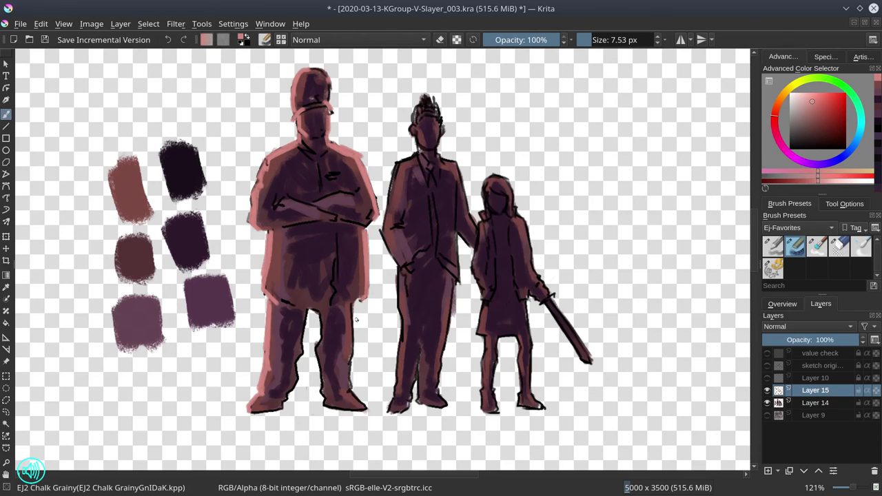
left_click_drag(356, 319, 364, 405)
left_click_drag(316, 309, 324, 406)
Step: Add light pink rim highlights along the suited man's head, shoulder, arm and leg
left_click_drag(412, 160, 385, 225)
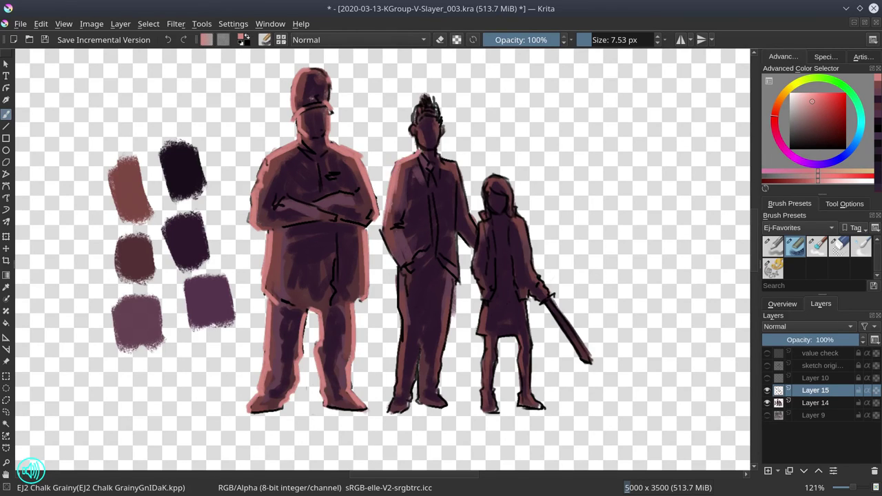
left_click_drag(420, 93, 435, 110)
left_click_drag(439, 149, 463, 206)
left_click_drag(460, 173, 477, 231)
left_click_drag(403, 263, 398, 331)
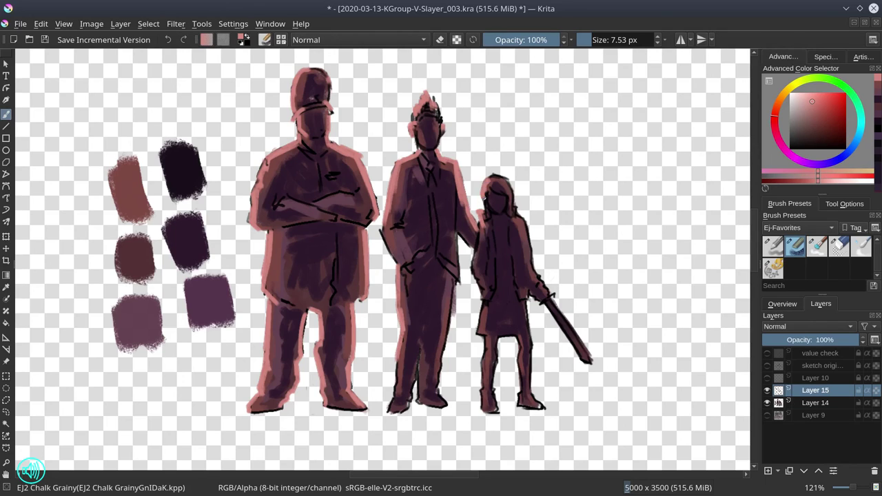
Step: Darken the big man's legs in dark mauve, reselect the pink, and save
left_click(550, 295, "ctrl")
key("bracketright")
key("bracketright")
mouse_move(270, 299)
left_mouse_down()
mouse_move(265, 369)
mouse_move(245, 413)
left_mouse_up()
mouse_move(306, 314)
left_mouse_down()
mouse_move(284, 407)
mouse_move(316, 391)
left_mouse_up()
mouse_move(349, 352)
left_mouse_down()
mouse_move(356, 310)
mouse_move(350, 405)
left_mouse_up()
left_click(303, 403, "ctrl")
key("bracketleft")
key("bracketleft")
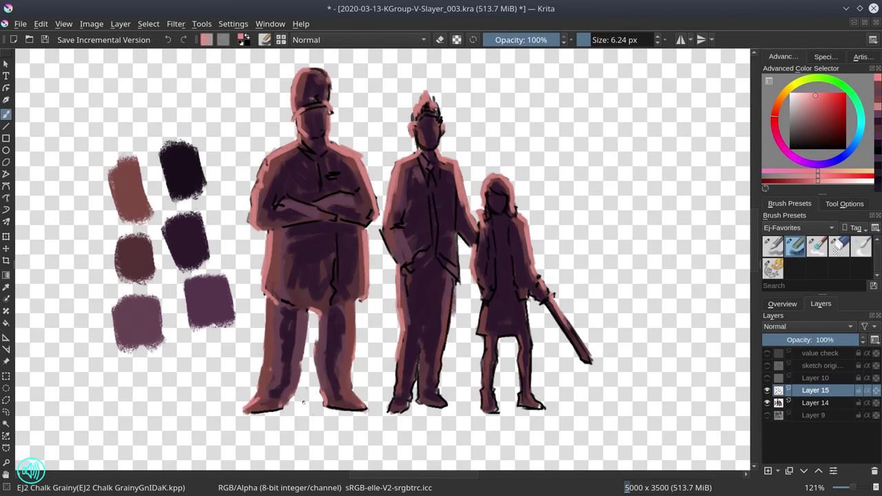
key("ctrl+s")
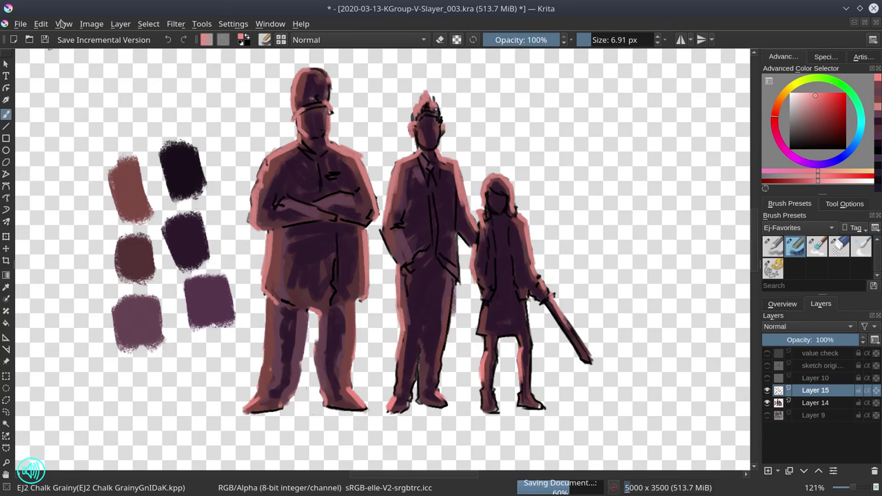
Step: Erase the colour swatches beside the figures on Layer 14
left_click(815, 402)
left_click(838, 246)
left_click_drag(131, 179, 214, 303)
Step: Make the street background Layer 9 visible and selected, save, and return to the grainy chalk brush
left_click(766, 415)
scroll(396, 394, "down", 5)
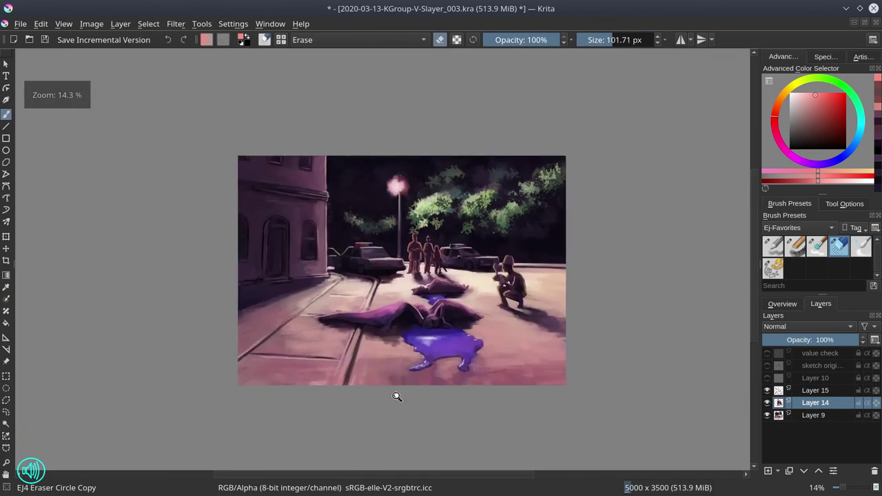
scroll(471, 264, "up", 4)
left_click(813, 414)
key("ctrl+s")
left_click(794, 246)
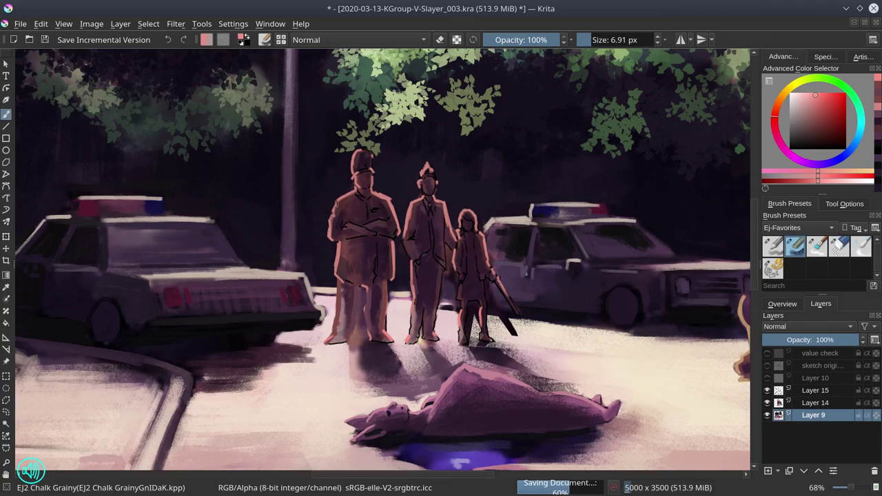
Step: Pick a dark purple at about 98 px, then sample peach and purple tones, shrinking the brush to about 13 px
left_click(342, 180, "ctrl")
left_click_drag(396, 185, 441, 182)
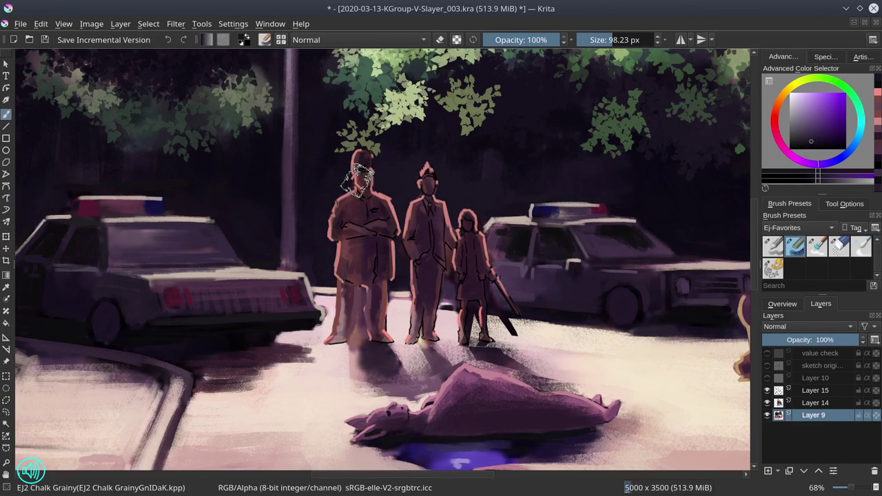
key("bracketleft")
key("bracketleft")
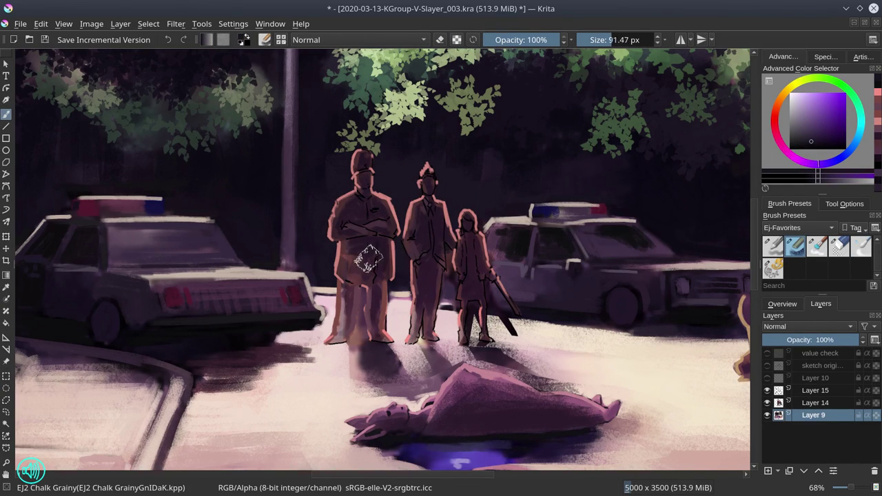
left_click(358, 297, "ctrl")
key("bracketleft")
key("bracketleft")
key("bracketleft")
key("bracketleft")
key("bracketleft")
key("bracketleft")
key("bracketleft")
left_click(369, 301, "ctrl")
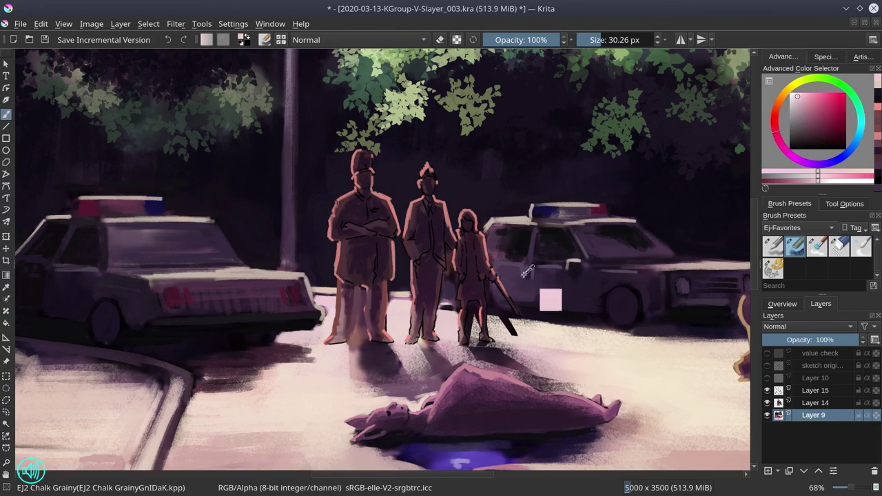
left_click(444, 265, "ctrl")
key("bracketleft")
key("bracketleft")
key("bracketleft")
key("bracketleft")
key("bracketleft")
key("bracketleft")
left_click(446, 249, "ctrl")
Step: Sample darker shadow and light peach tones and set the brush to about 12 px
key("bracketright")
key("bracketright")
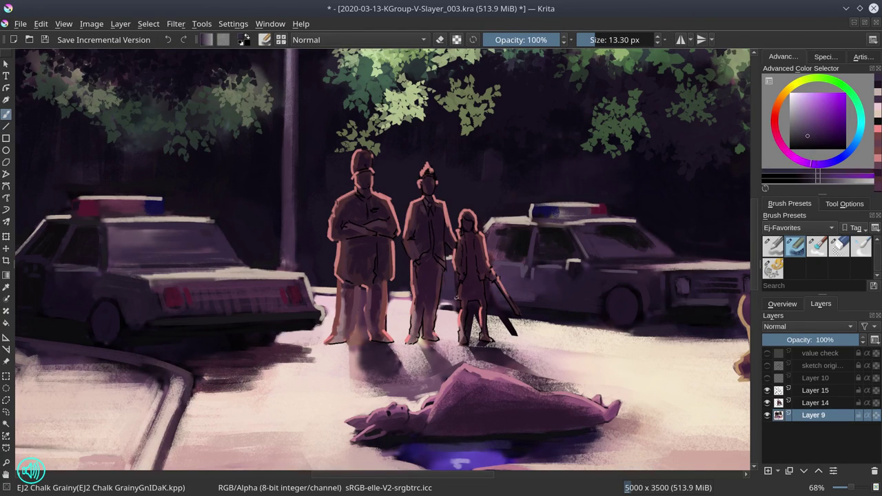
left_click(522, 312, "ctrl")
left_click(475, 323, "ctrl")
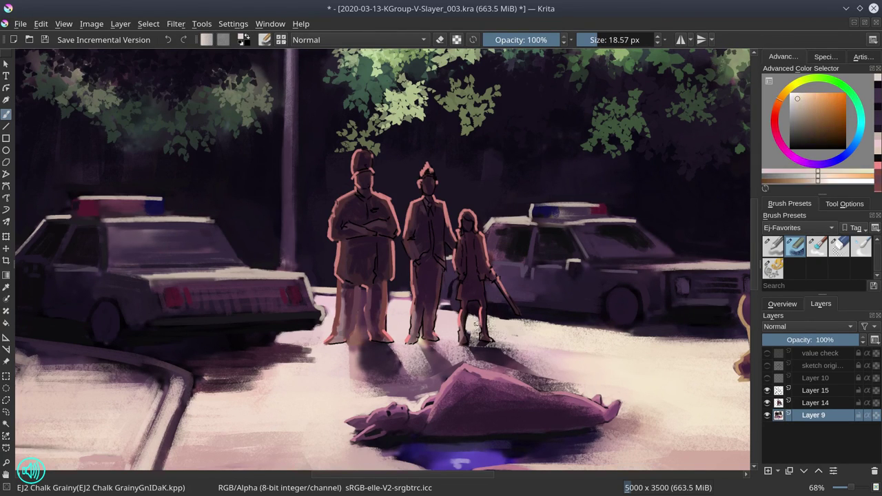
left_click(782, 303)
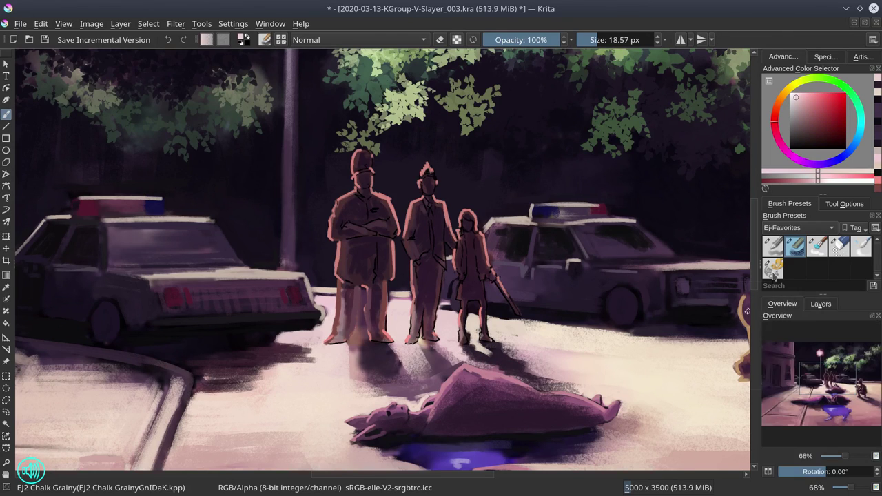
left_click(360, 300, "ctrl")
key("bracketleft")
key("bracketleft")
Step: Paint the figures' cast shadows with magenta-purple and pink tones at about 24 px, then save
left_click(384, 374, "ctrl")
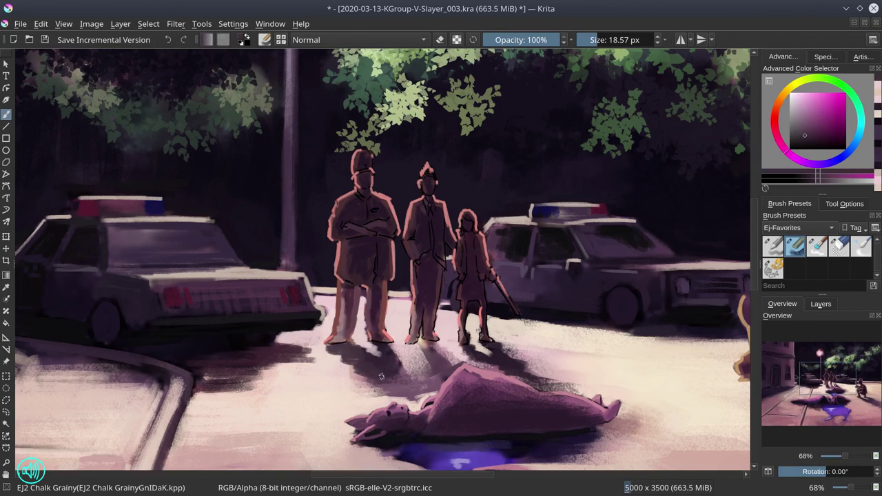
key("bracketright")
key("bracketright")
key("bracketright")
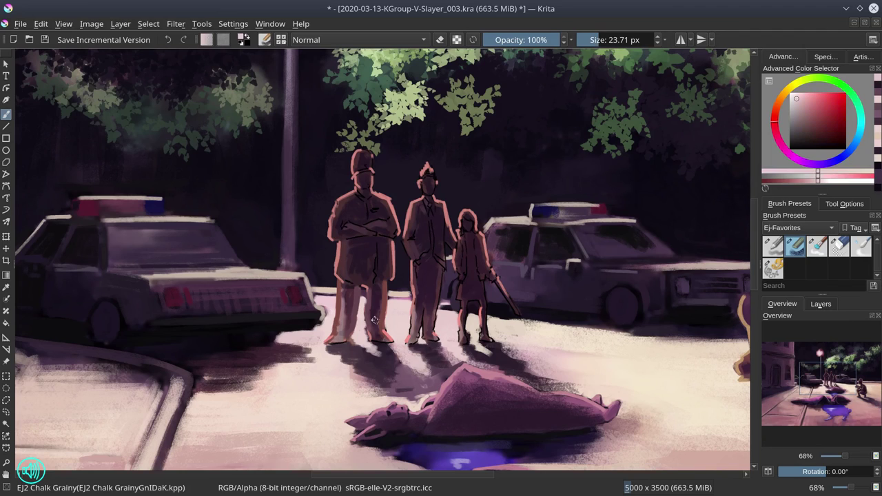
left_click(427, 378, "ctrl")
left_click(482, 382, "ctrl")
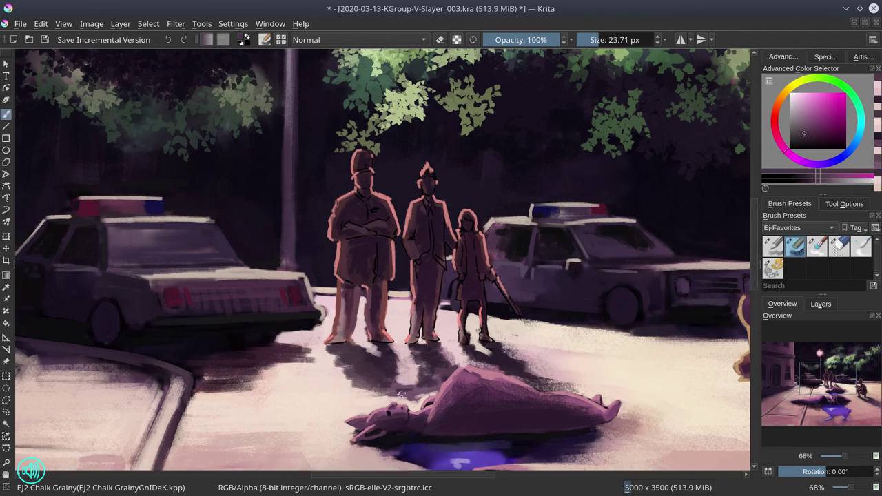
scroll(422, 372, "up", 3)
key("bracketleft")
key("bracketleft")
key("bracketleft")
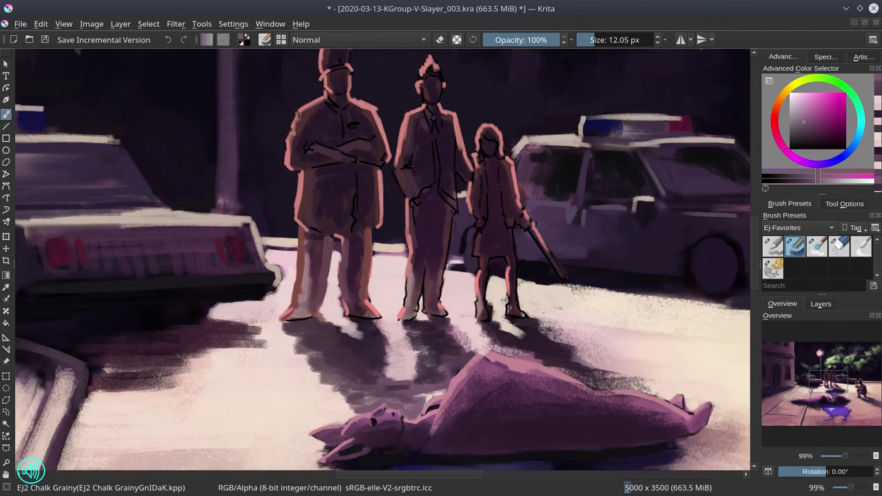
left_click(428, 397, "ctrl")
key("bracketleft")
key("bracketleft")
key("bracketleft")
key("bracketleft")
key("bracketleft")
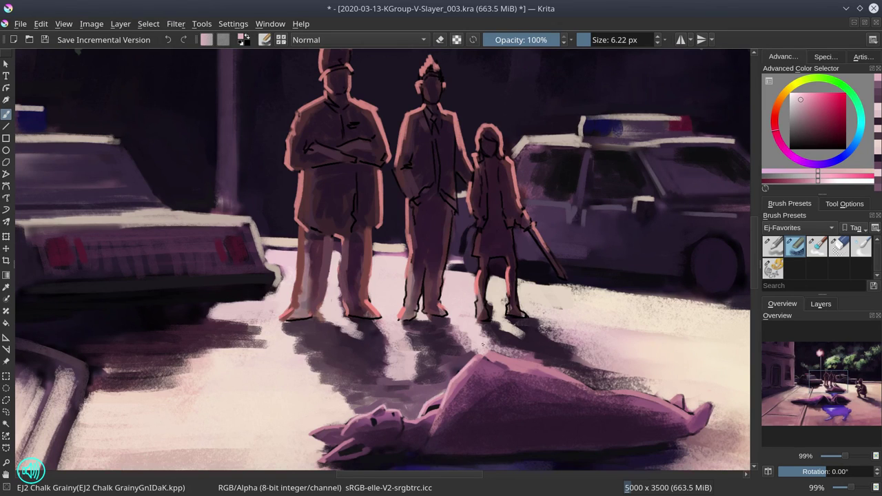
scroll(482, 346, "down", 6)
left_click(44, 39)
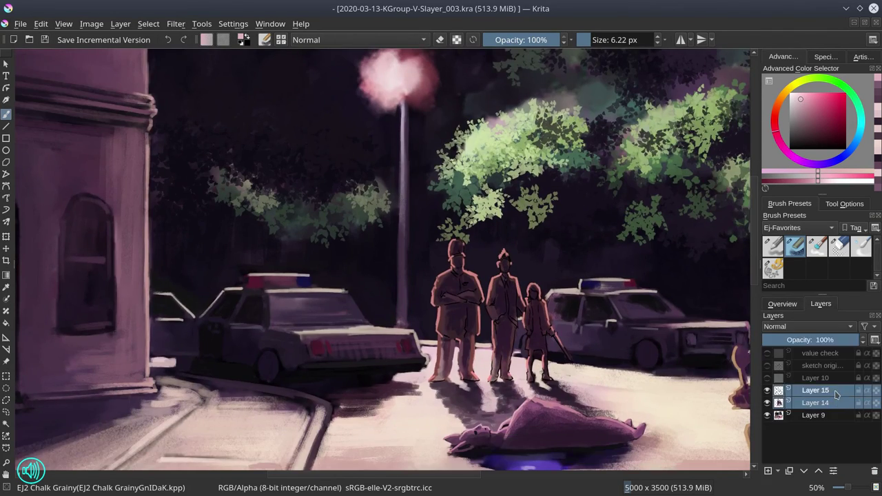
Step: Nudge the figures slightly right, then up and left, with the transform and move tools
key("ctrl+t")
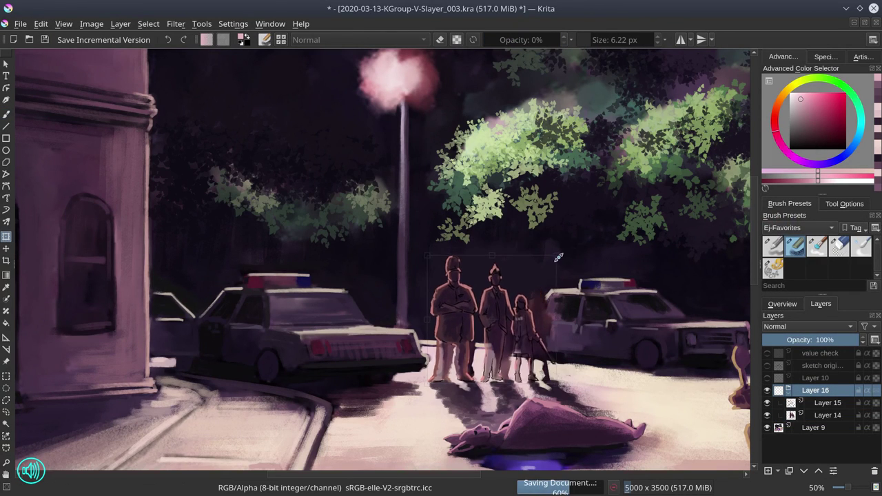
left_click_drag(528, 296, 541, 298)
key("Return")
scroll(541, 298, "down", 3)
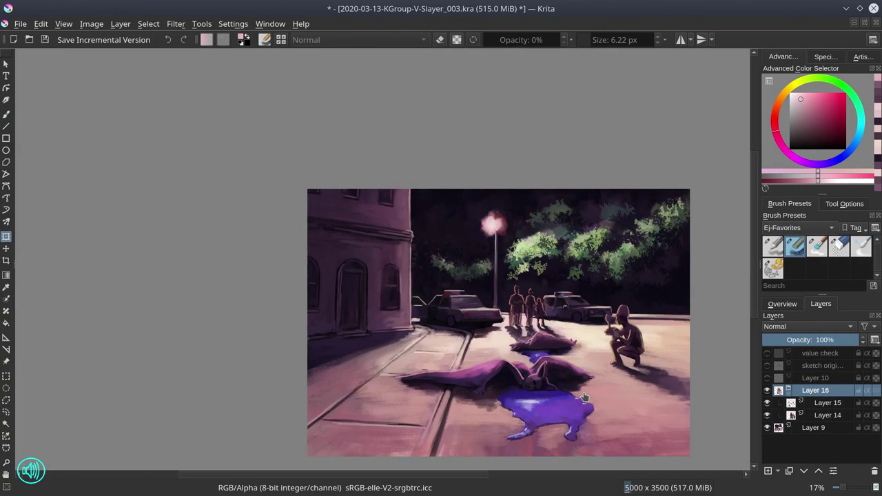
scroll(521, 311, "up", 4)
key("t")
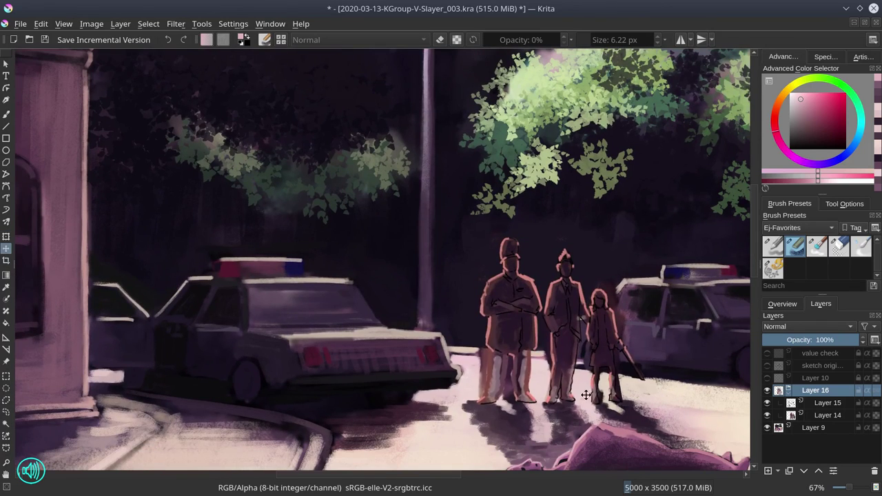
left_click_drag(586, 393, 580, 386)
key("b")
Step: Delete Layer 16, select the street background Layer 9, and save
right_click(815, 390)
left_click(731, 187)
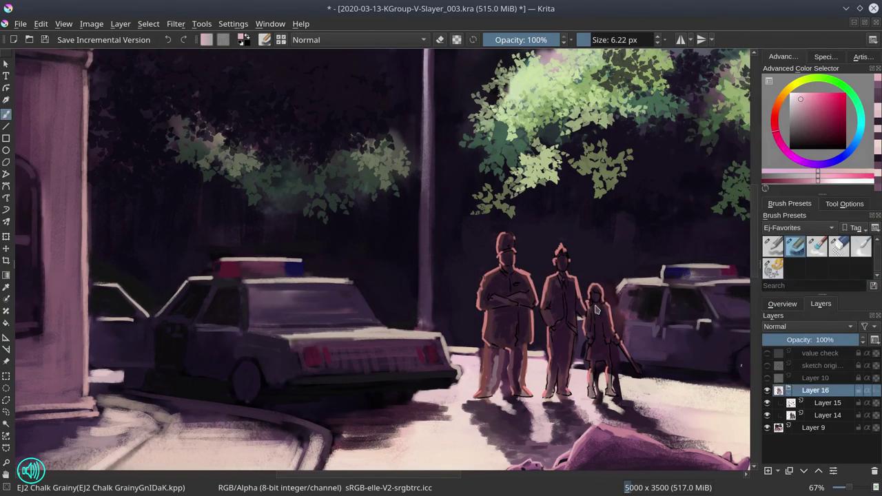
left_click(813, 415)
key("ctrl+s")
Step: Darken the figures' street shadows and add a light patch on the right police car, then save
left_click(782, 303)
key("bracketright")
key("bracketright")
key("bracketright")
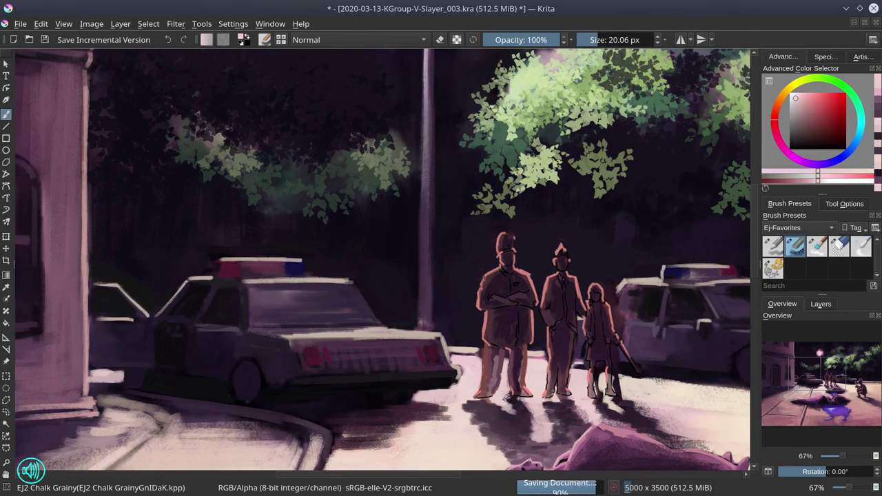
left_click(540, 416, "ctrl")
left_click_drag(525, 400, 544, 413)
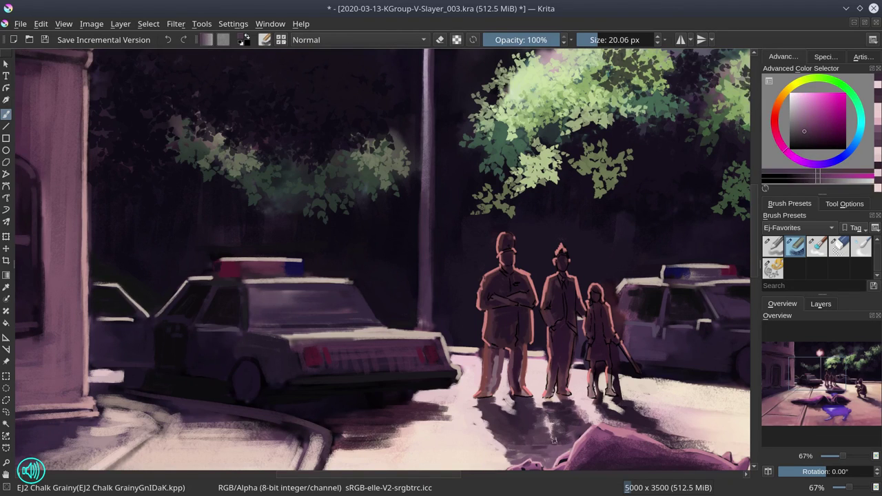
left_click(620, 358, "ctrl")
left_click_drag(688, 365, 647, 348)
left_click(636, 326, "ctrl")
key("bracketleft")
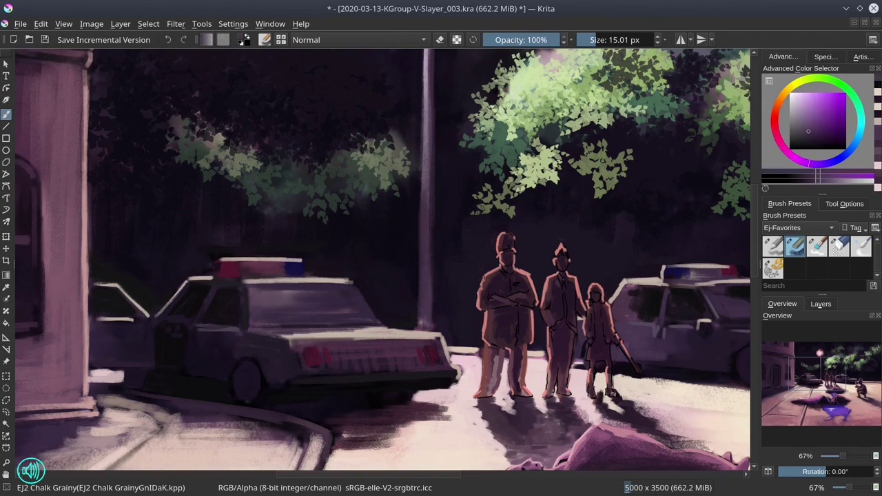
left_click(600, 444, "ctrl")
scroll(601, 444, "down", 4)
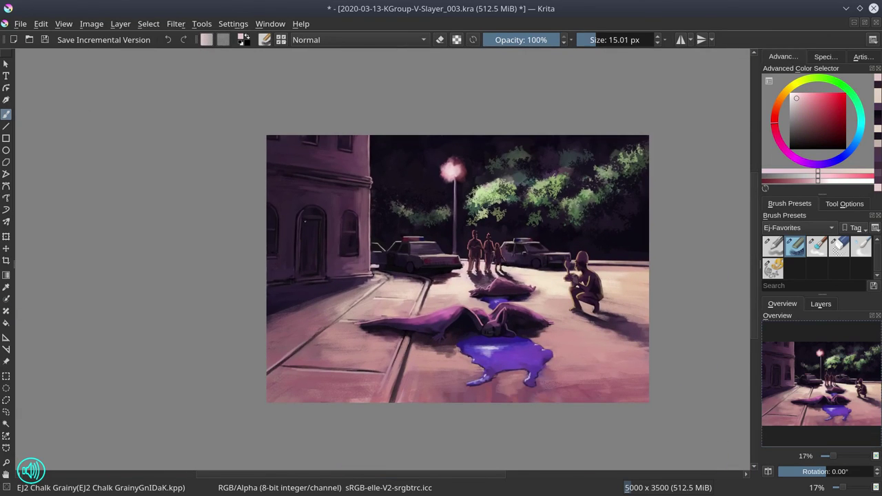
left_click(46, 40)
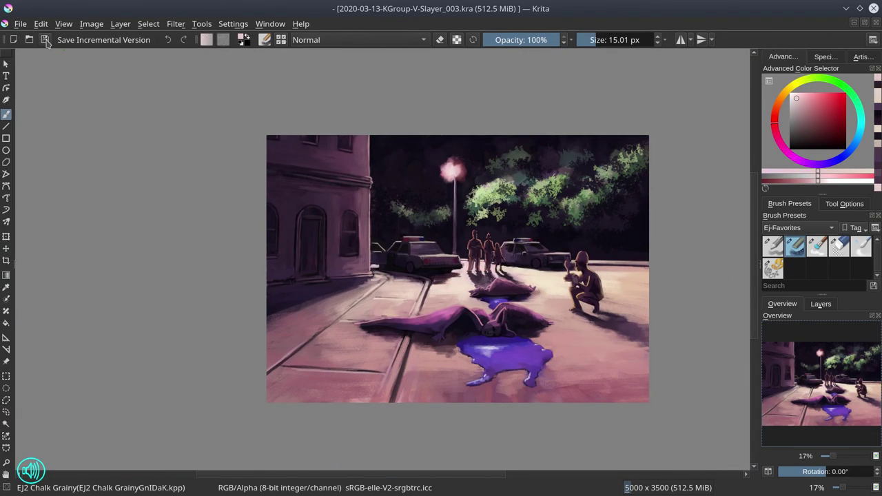
Step: Merge the figure layers into Layer 9 Merged, save, and select the EJ3 Blender Textured Soft brush
left_click(821, 303)
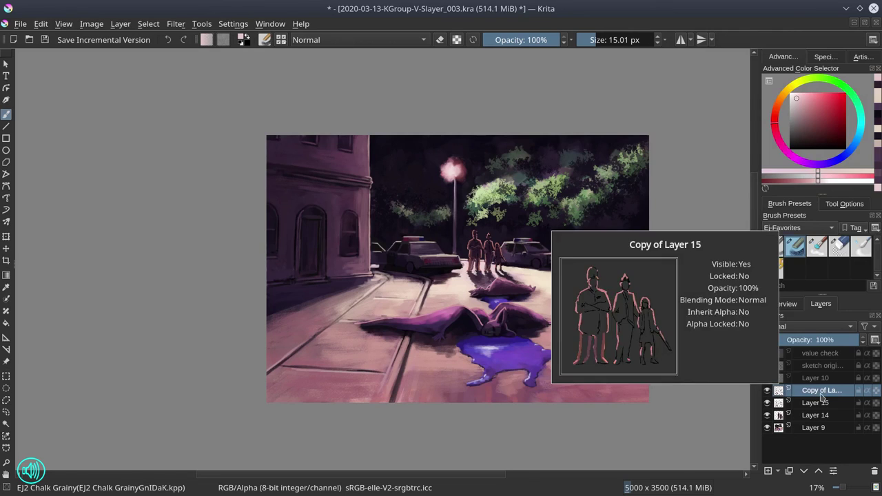
right_click(825, 392)
left_click(815, 402)
right_click(815, 402)
left_click(737, 349)
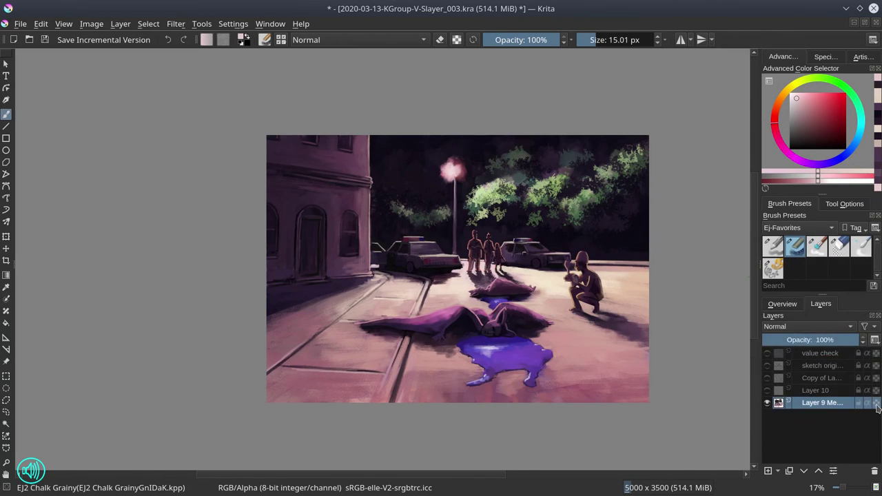
left_click(782, 304)
left_click(46, 39)
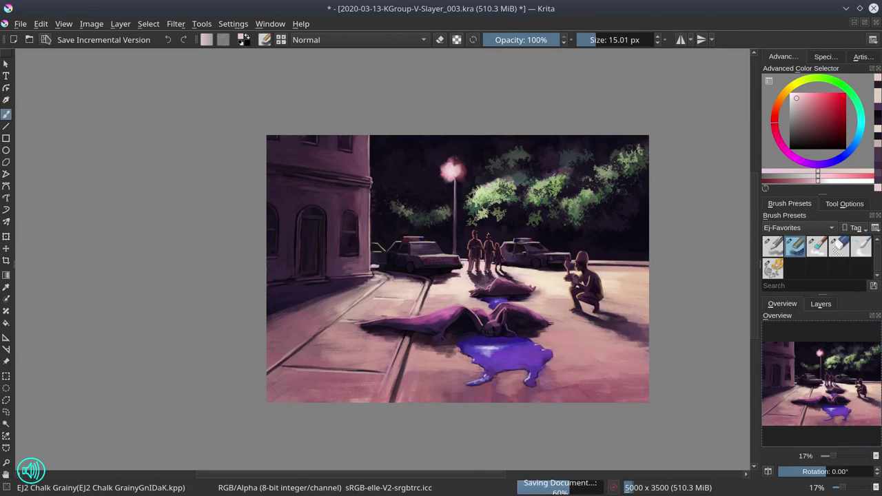
left_click(817, 247)
Step: Lay dark tones over the left figure's neck, the middle figure and the girl
scroll(495, 237, "up", 6)
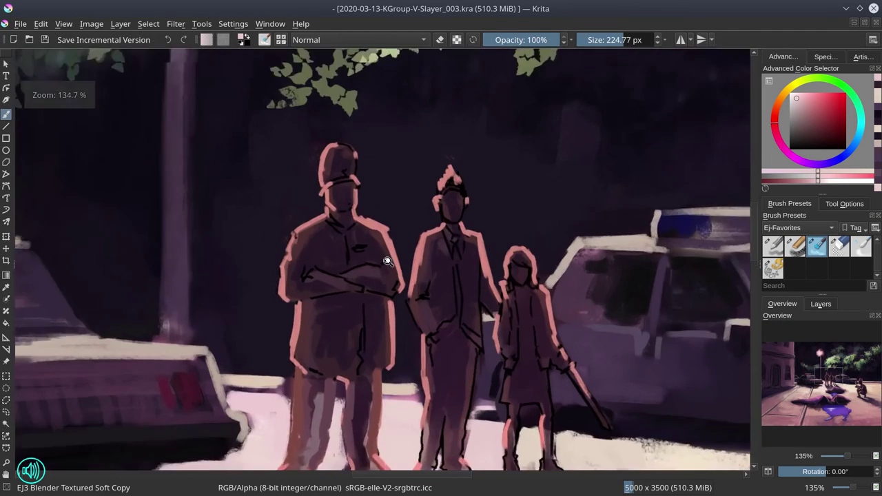
mouse_move(345, 94)
left_mouse_down()
mouse_move(324, 158)
mouse_move(330, 203)
mouse_move(311, 274)
mouse_move(354, 340)
mouse_move(358, 386)
left_mouse_up()
left_click(794, 246)
mouse_move(452, 261)
left_mouse_down()
mouse_move(458, 241)
mouse_move(447, 331)
mouse_move(534, 275)
mouse_move(520, 252)
mouse_move(522, 386)
mouse_move(558, 385)
left_mouse_up()
left_click(816, 246)
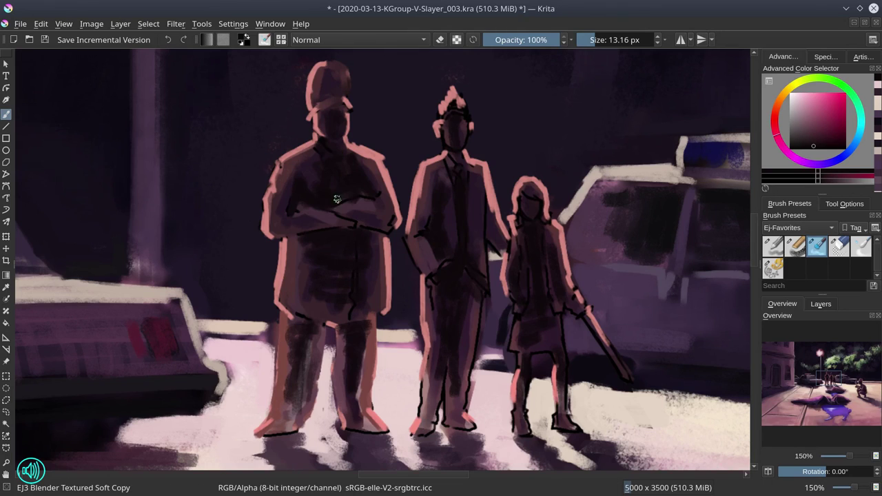
Step: Smudge the outlines of all three figures' limbs, heads and torsos with the blender, then save
mouse_move(271, 208)
left_mouse_down()
mouse_move(347, 86)
mouse_move(296, 232)
mouse_move(384, 232)
mouse_move(352, 301)
mouse_move(298, 311)
left_mouse_up()
mouse_move(380, 243)
left_mouse_down()
mouse_move(360, 407)
mouse_move(354, 412)
mouse_move(281, 354)
mouse_move(300, 402)
mouse_move(289, 434)
left_mouse_up()
key("bracketleft")
key("bracketleft")
left_click_drag(414, 234, 460, 97)
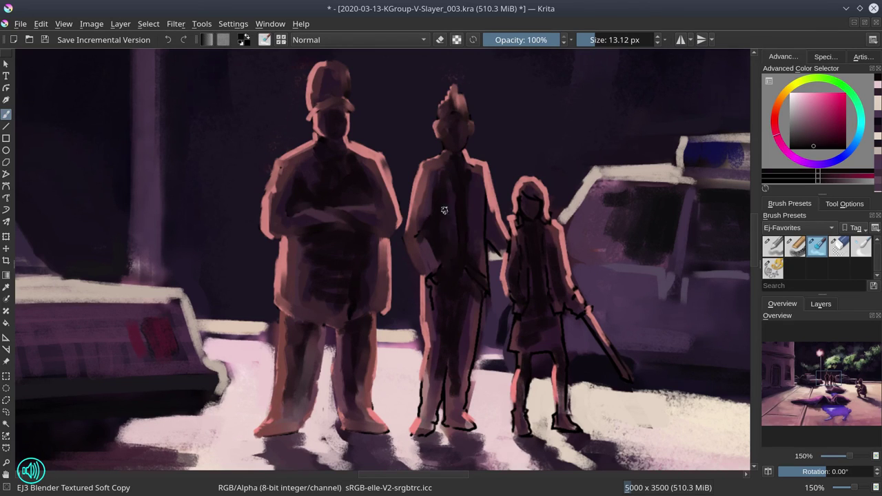
mouse_move(444, 210)
left_mouse_down()
mouse_move(423, 422)
mouse_move(444, 358)
mouse_move(452, 417)
left_mouse_up()
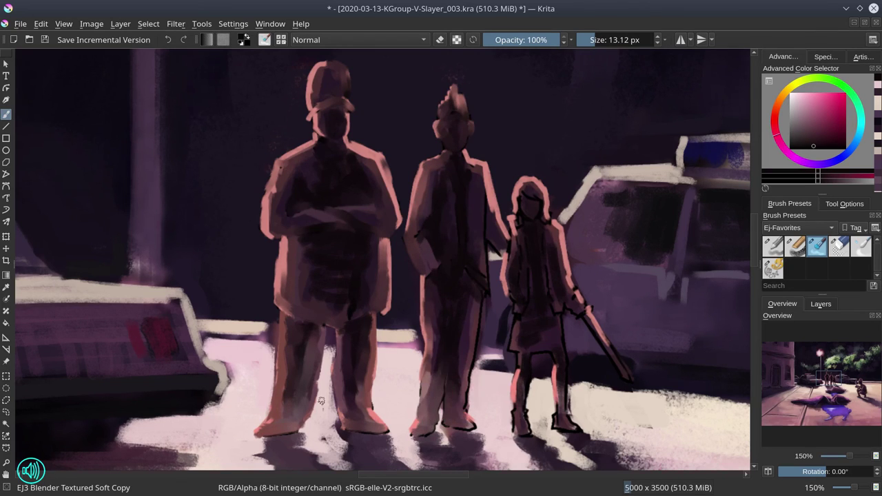
mouse_move(486, 326)
left_mouse_down()
mouse_move(485, 363)
mouse_move(474, 327)
mouse_move(463, 394)
mouse_move(455, 428)
left_mouse_up()
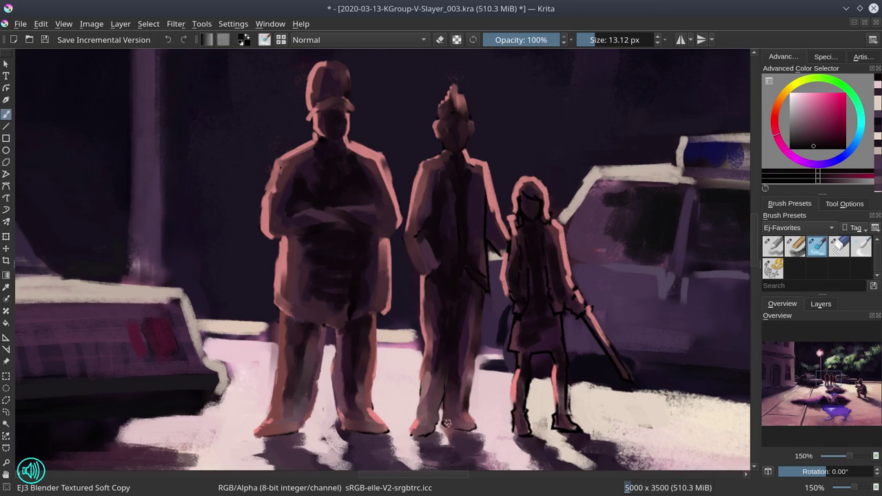
left_click_drag(476, 284, 486, 181)
mouse_move(496, 210)
left_mouse_down()
mouse_move(518, 256)
mouse_move(541, 208)
mouse_move(619, 363)
left_mouse_up()
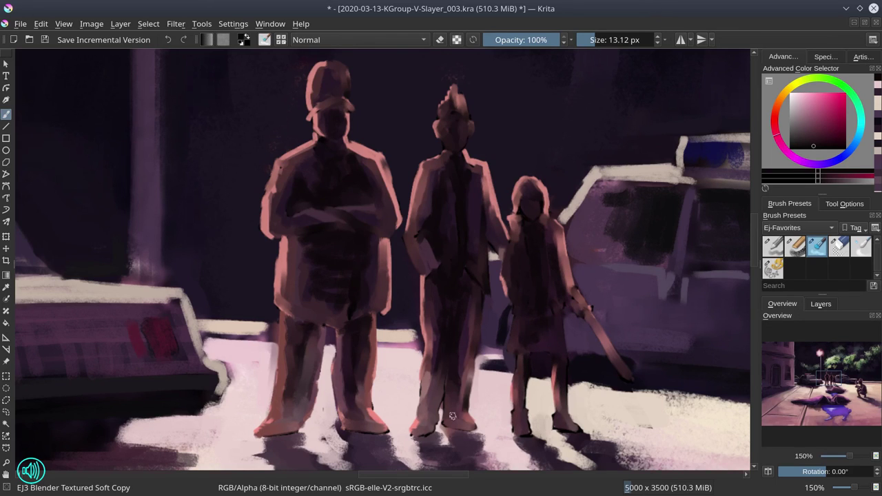
left_click(45, 39)
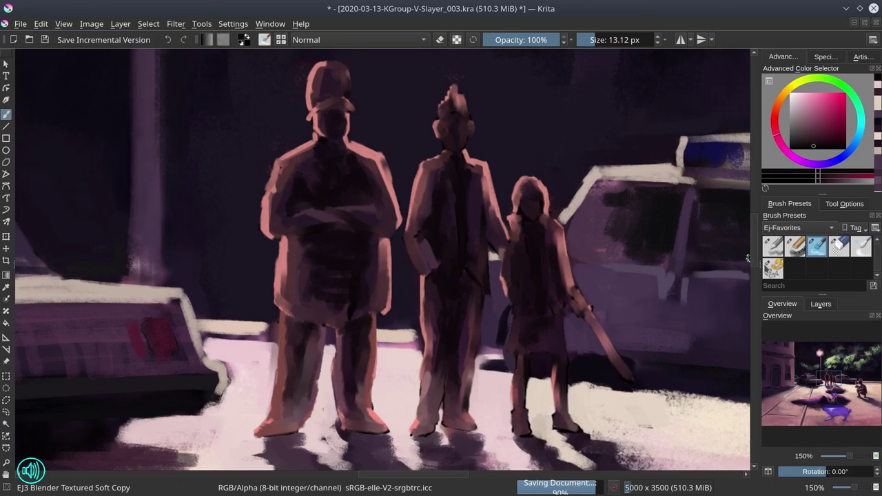
left_click(795, 246)
Step: Repaint the middle figure's and the girl's legs in sampled mauve tones with a smaller brush
left_click(340, 301, "ctrl")
key("[")
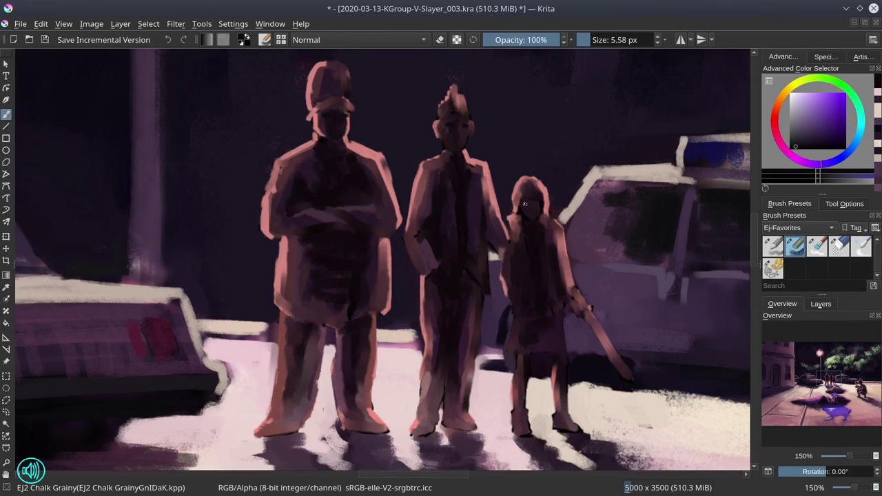
left_click(290, 174, "ctrl")
key("]")
key("[")
left_click(276, 349, "ctrl")
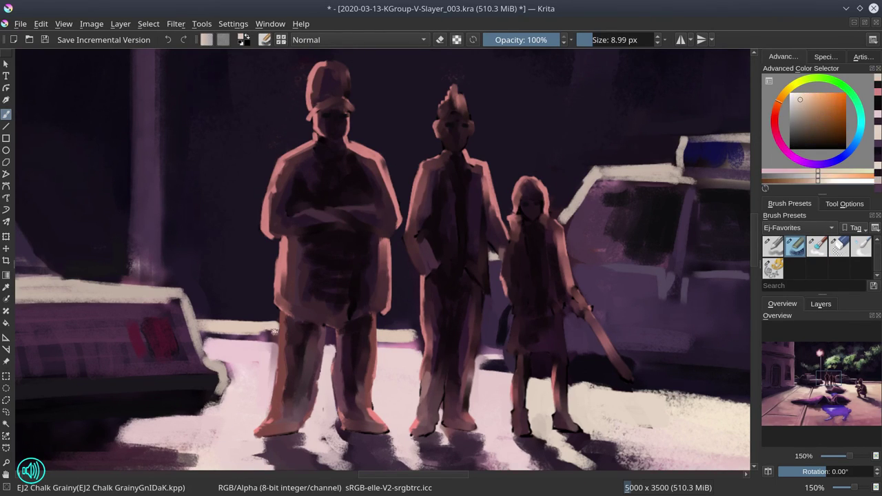
key("[")
left_click_drag(441, 391, 438, 430)
left_click(563, 400, "ctrl")
key("[")
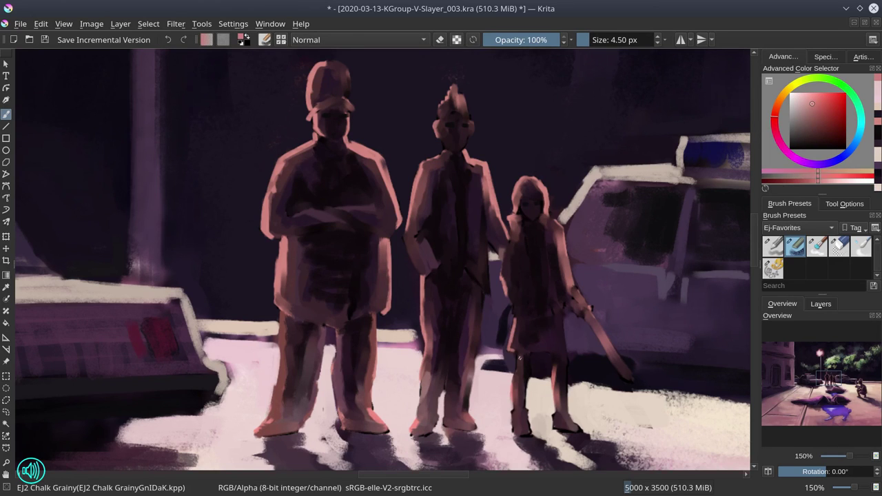
left_click_drag(516, 355, 518, 403)
Step: Sample darker purple and reddish mauve tones and pan toward the girl's sword
left_click(517, 320, "ctrl")
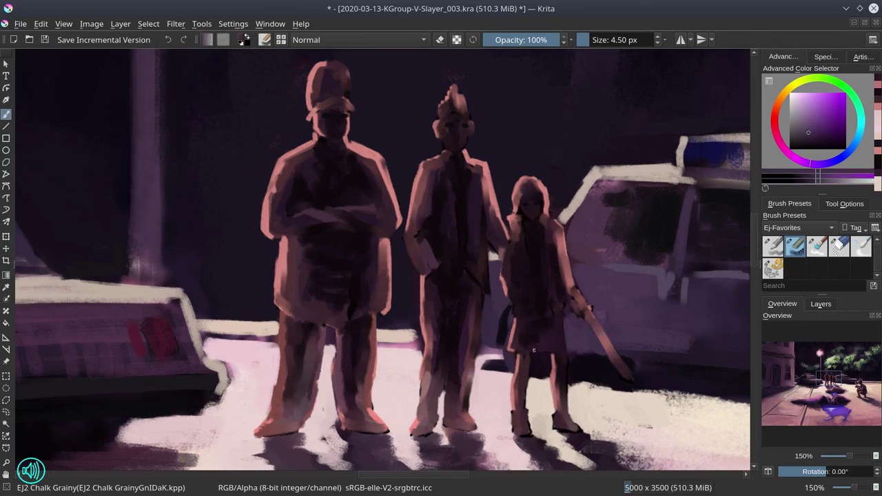
key("]")
left_click(561, 356, "ctrl")
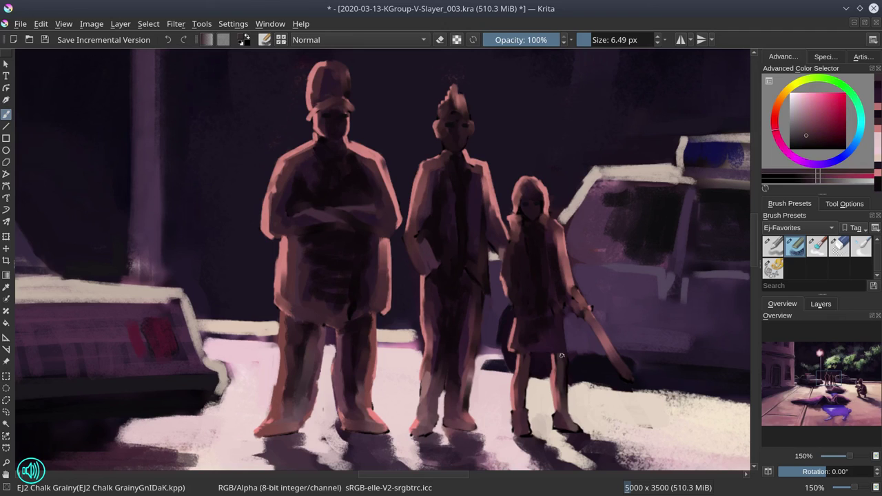
left_click(548, 425, "ctrl")
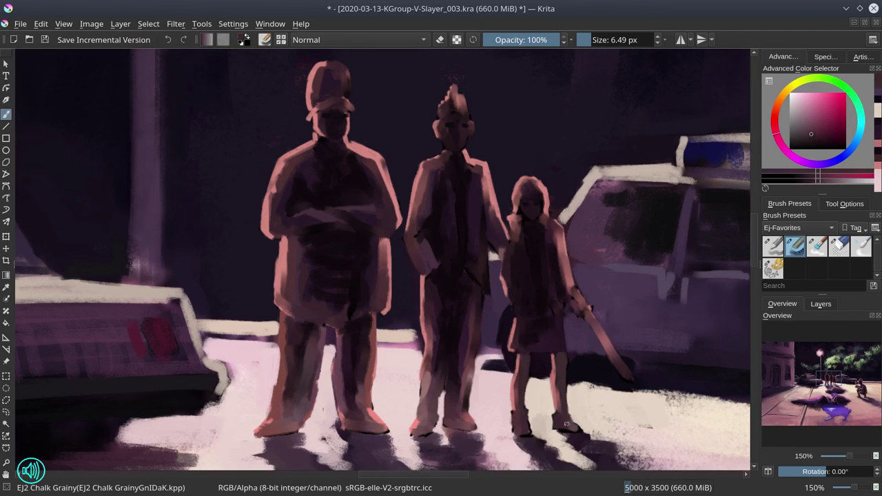
left_click_drag(548, 426, 472, 402)
key("[")
Step: Paint a deep blue-violet tip on the girl's sword, undoing an overly long stroke
left_click(503, 264, "ctrl")
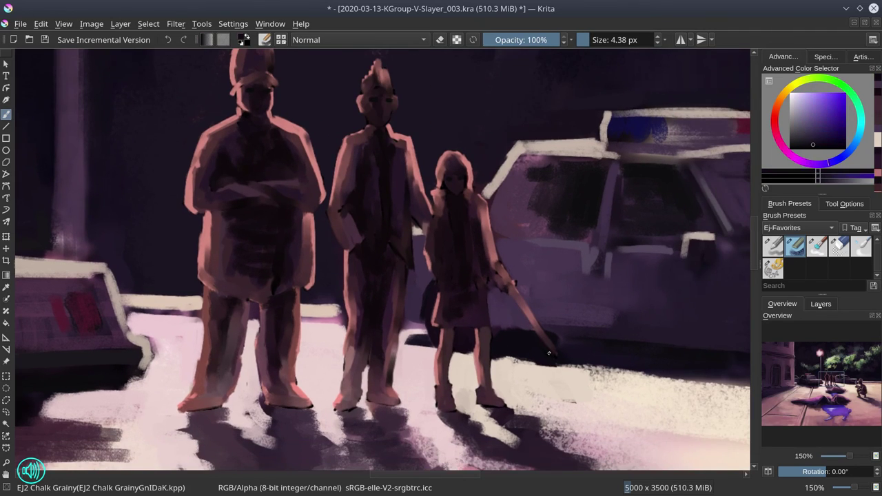
scroll(503, 264, "down", 2)
scroll(503, 263, "up", 2)
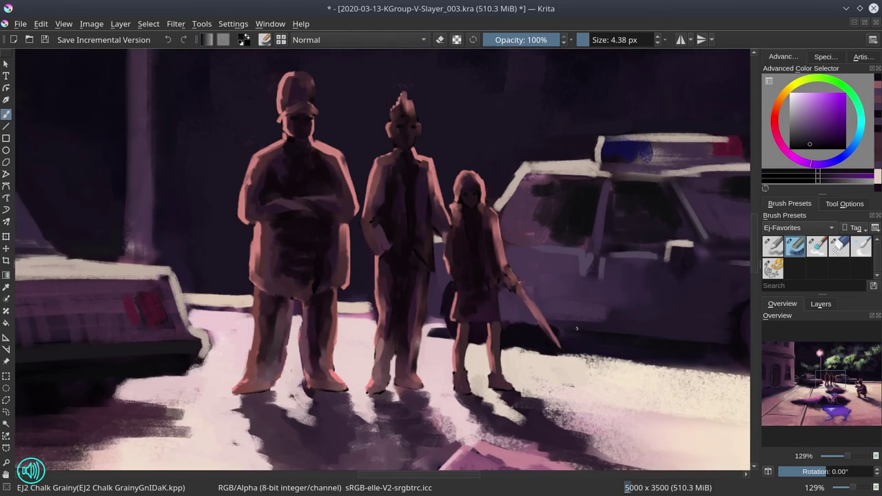
scroll(504, 264, "down", 6)
left_click(483, 272, "ctrl")
scroll(483, 272, "up", 6)
key("[")
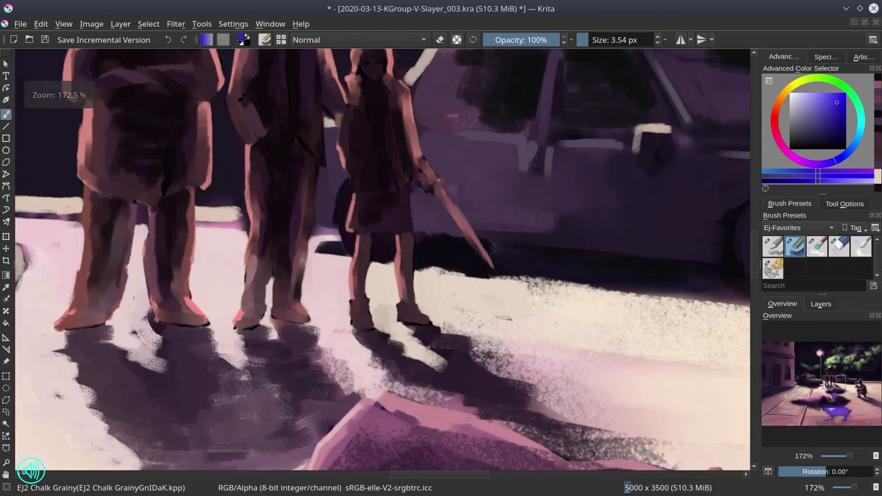
key("ctrl+z")
left_click_drag(473, 234, 490, 263)
Step: Choose a light yellow-orange with a small brush for rim light on the girl's outline
left_click(490, 270, "ctrl")
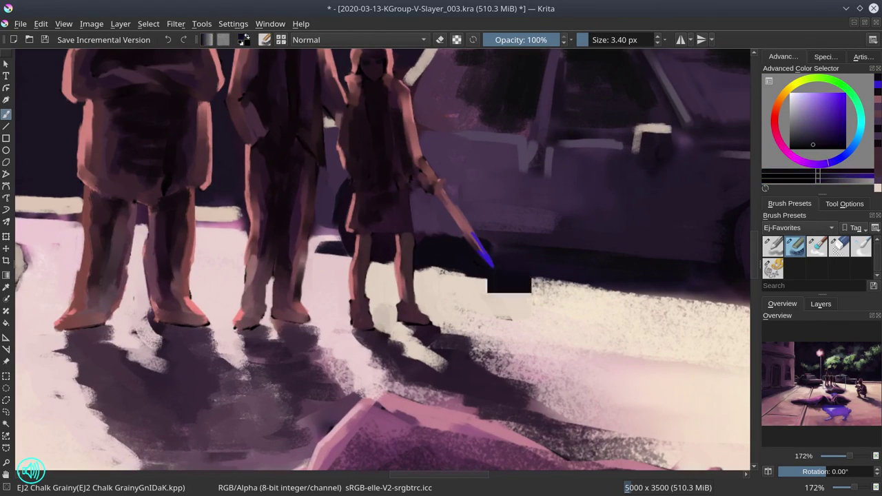
scroll(593, 219, "down", 6)
scroll(592, 219, "up", 4)
scroll(592, 219, "up", 3)
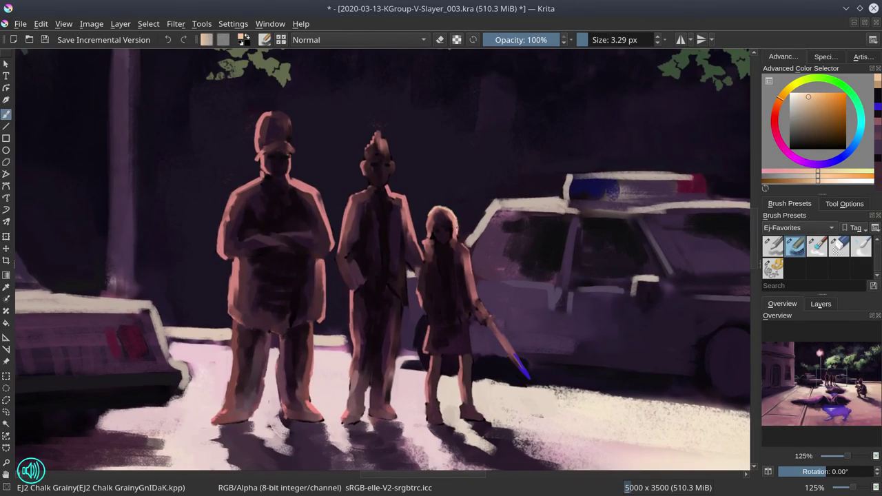
left_click(475, 304, "ctrl")
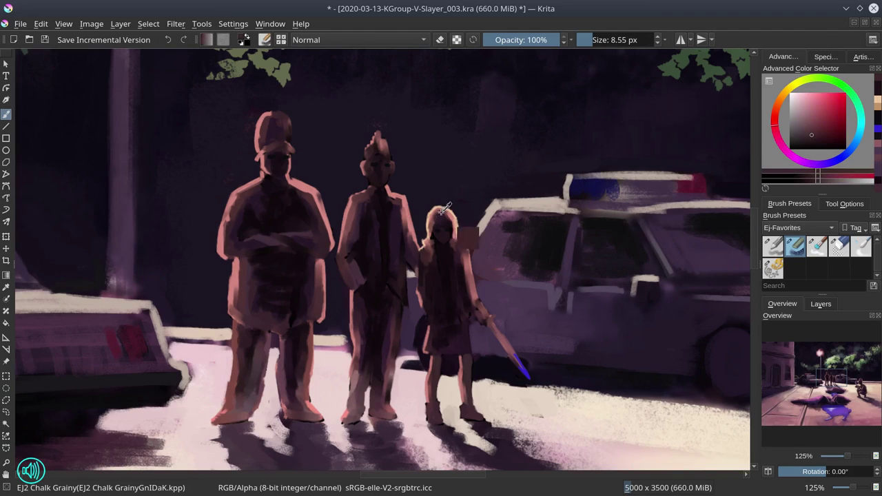
left_click(724, 148, "ctrl")
key("bracketleft")
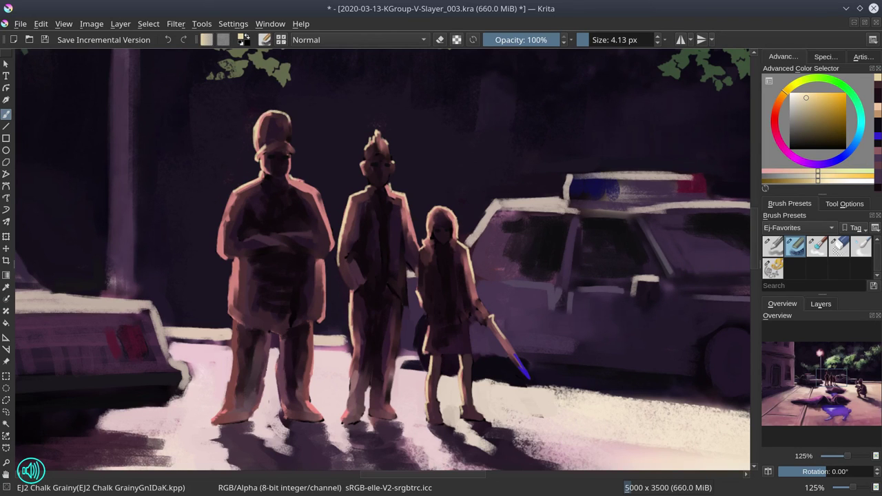
key("minus")
key("minus")
key("minus")
key("minus")
key("minus")
key("minus")
key("minus")
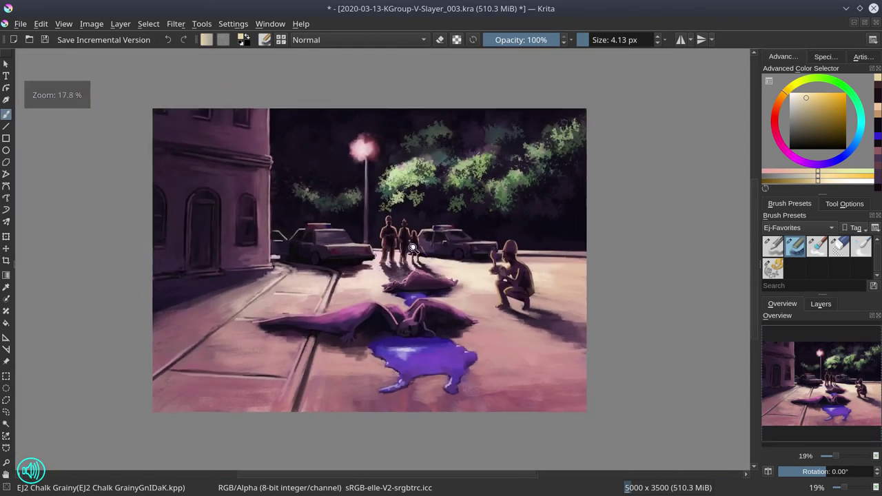
Step: Save 2020-03-13-KGroup-V-Slayer_003.kra and fit the whole painting in view
left_click(50, 40)
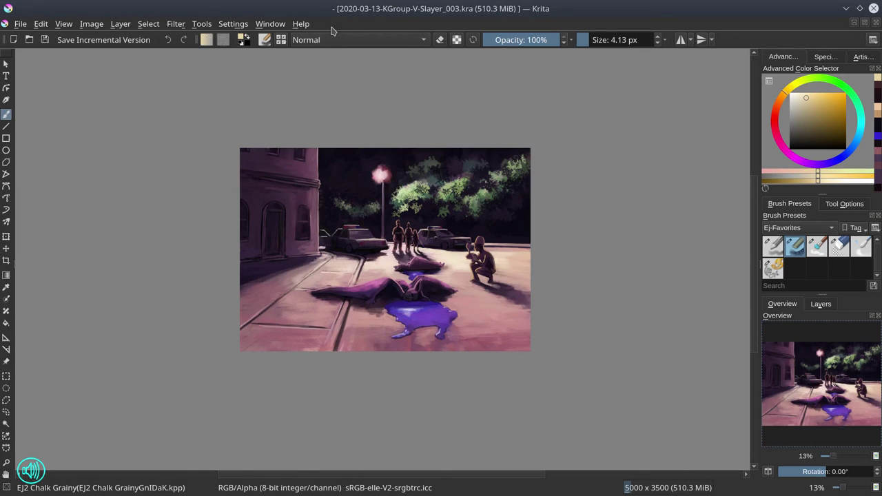
key("ctrl+shift+0")
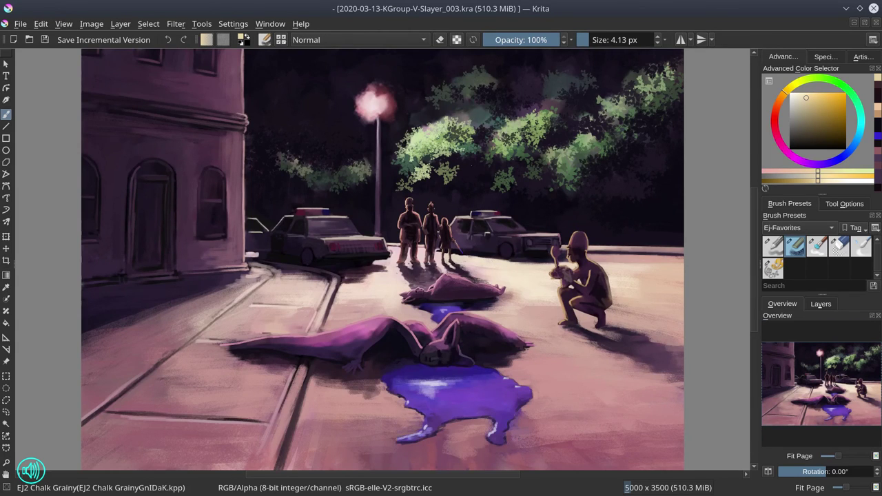
scroll(424, 235, "up", 10)
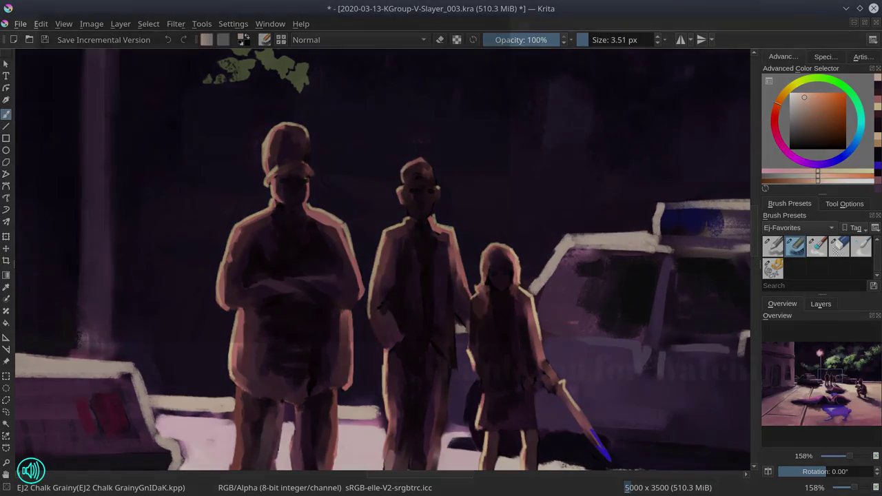